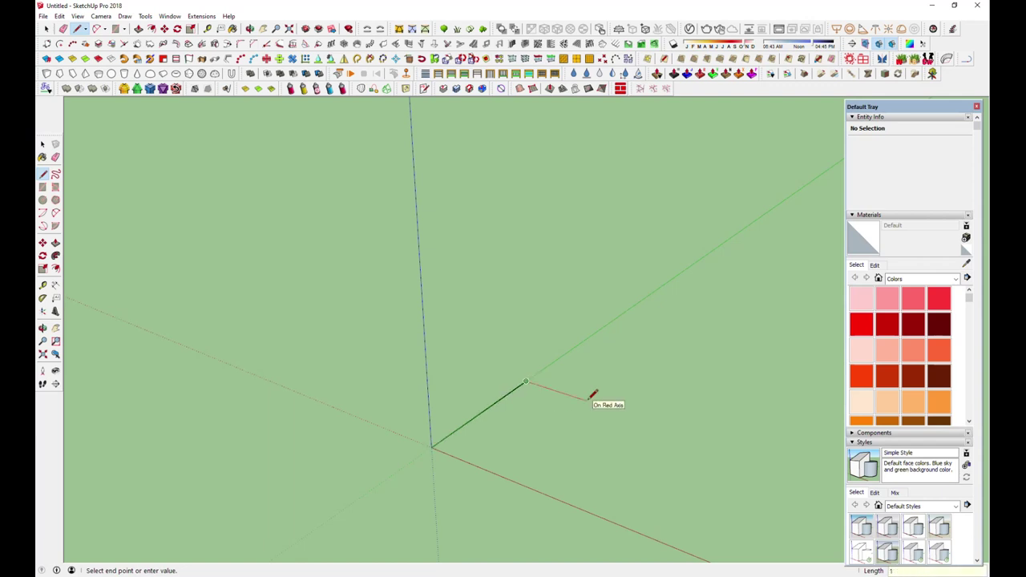
Step: Close the outline into a face, then draw a dividing line and a diagonal corner cut across it
left_click(432, 447)
middle_click_drag(525, 560, 516, 534)
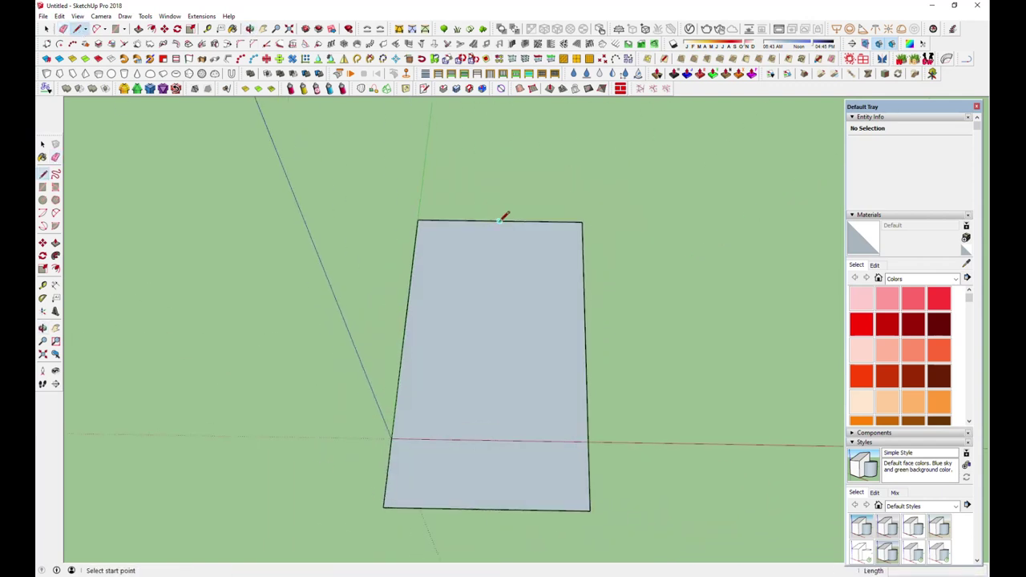
left_click(499, 221)
left_click(489, 507)
left_click(487, 480)
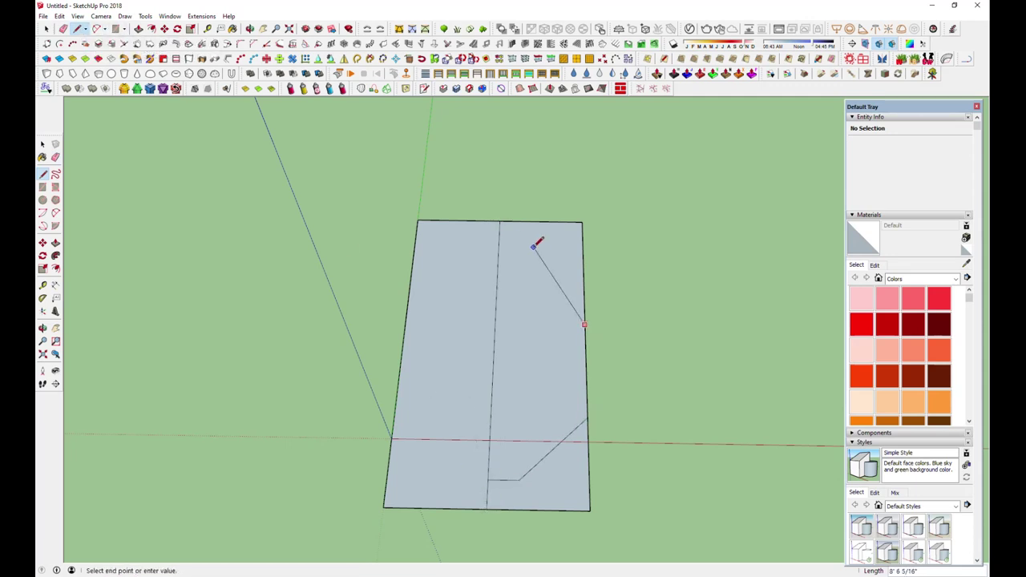
left_click(525, 218)
Step: Erase the unneeded left part of the shape
middle_click_drag(525, 218, 255, 385)
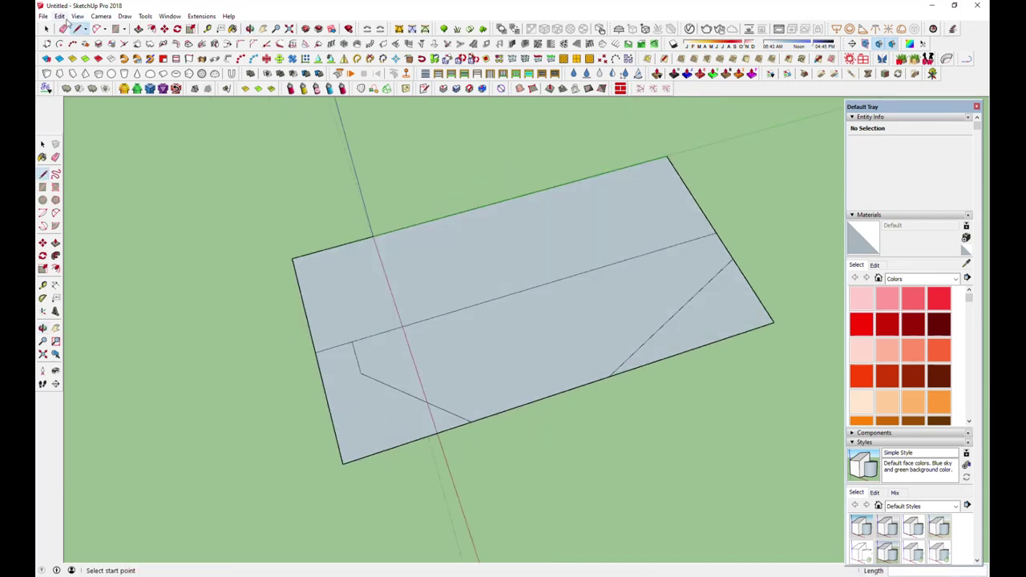
mouse_move(684, 366)
middle_mouse_down()
mouse_move(678, 232)
mouse_move(385, 362)
middle_mouse_up()
key("e")
left_click_drag(385, 362, 272, 373)
Step: Push/Pull the remaining face into a thin slab
mouse_move(272, 373)
middle_mouse_down()
mouse_move(524, 323)
mouse_move(518, 240)
middle_mouse_up()
key("p")
left_click(524, 323)
left_click(523, 350)
left_click(46, 29)
left_click(46, 29)
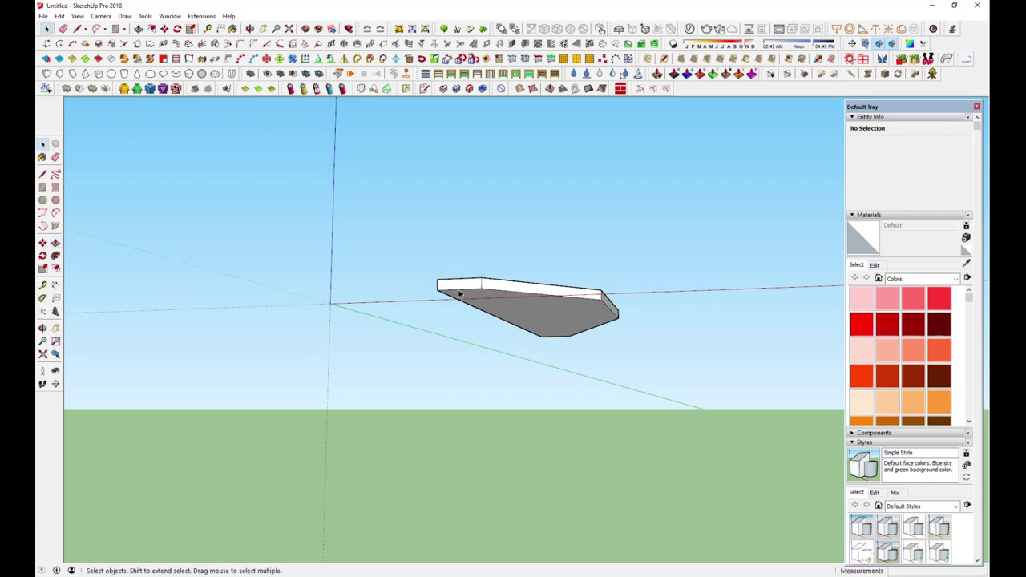
Step: Select the slab's edges and generate 1001bit Edges to Profiles framing with profile type 3
left_click(534, 303)
middle_click_drag(534, 303, 522, 290)
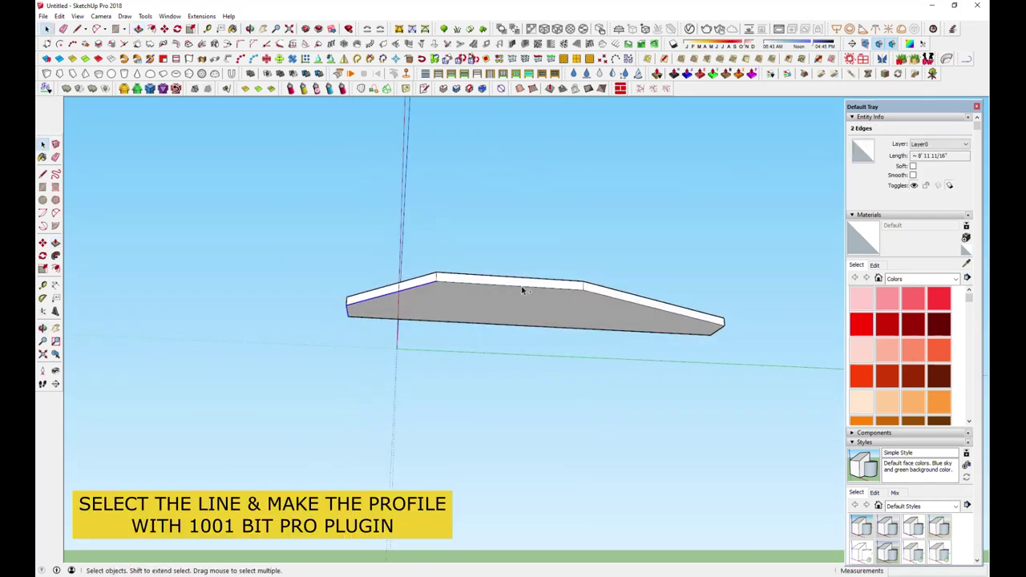
left_click(630, 307, "shift")
mouse_move(623, 318)
middle_mouse_down()
mouse_move(706, 239)
mouse_move(515, 283)
middle_mouse_up()
left_click(709, 238, "shift")
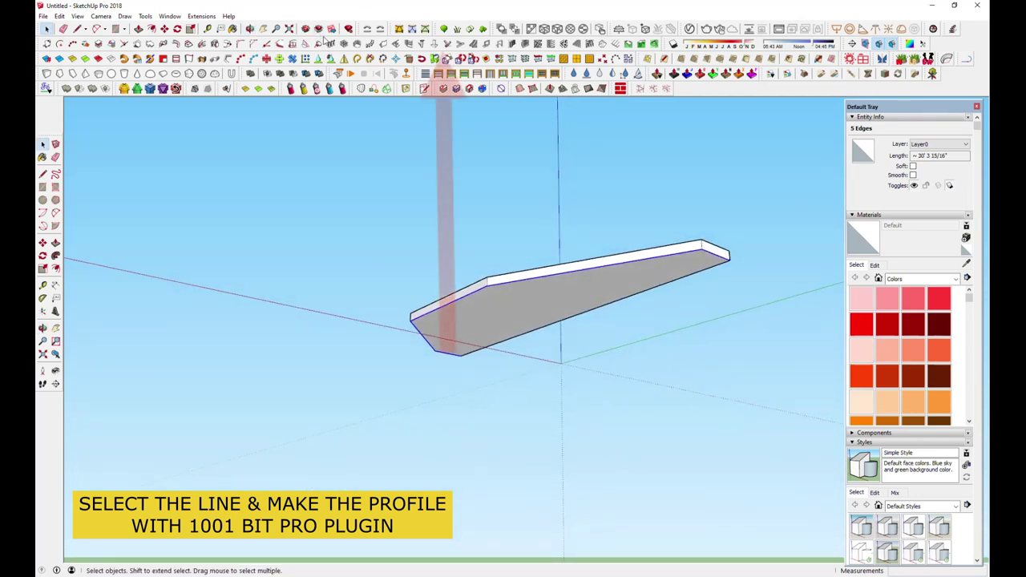
left_click(447, 58)
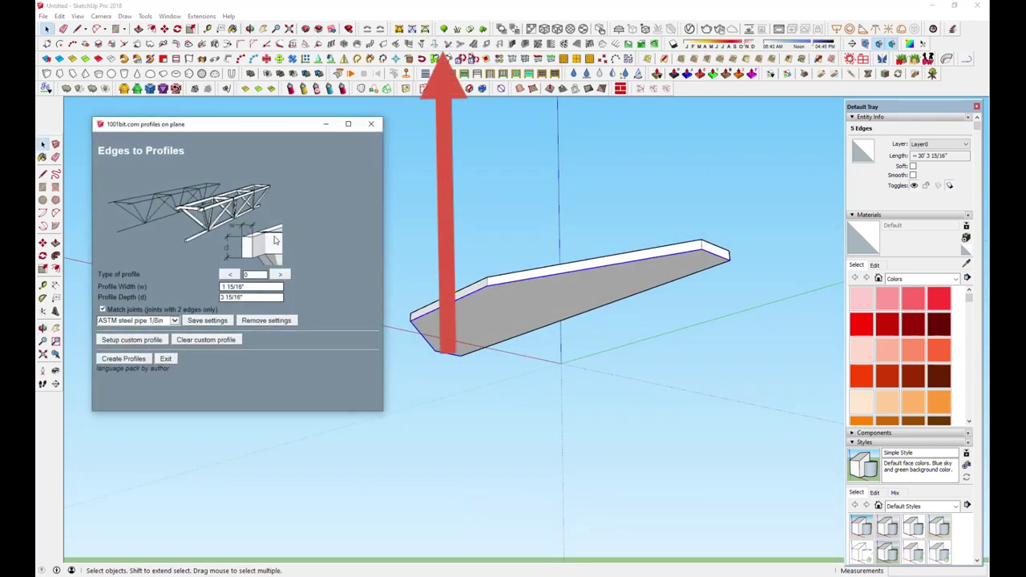
left_click(280, 275)
left_click(280, 275)
left_click(279, 274)
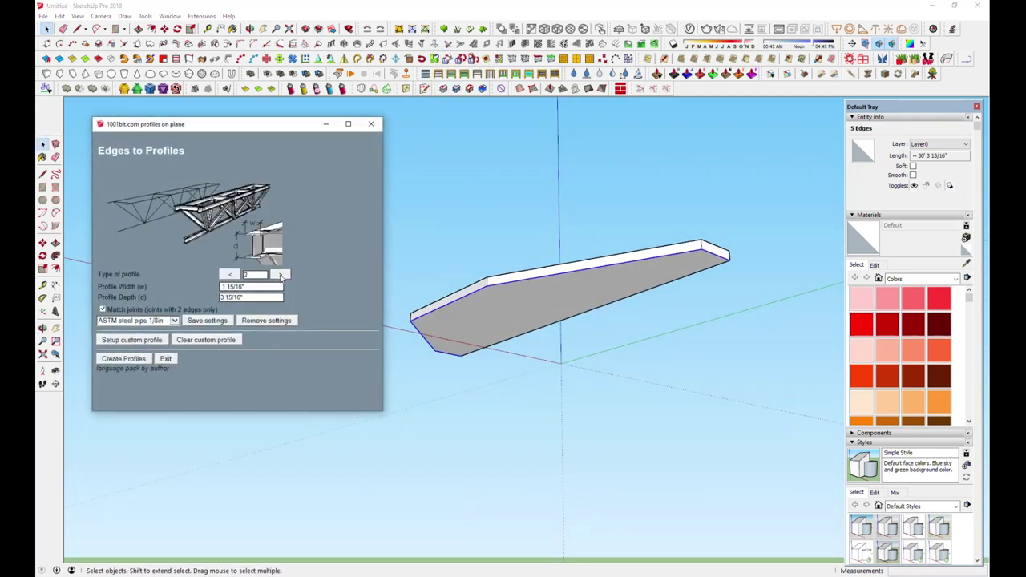
left_click(140, 359)
mouse_move(320, 336)
middle_mouse_down()
mouse_move(262, 350)
mouse_move(460, 457)
mouse_move(463, 287)
mouse_move(487, 233)
mouse_move(638, 396)
mouse_move(366, 279)
middle_mouse_up()
Step: Make the profile group a component and mirror it into a full slab
left_click(462, 287)
right_click(457, 321)
left_click(474, 344)
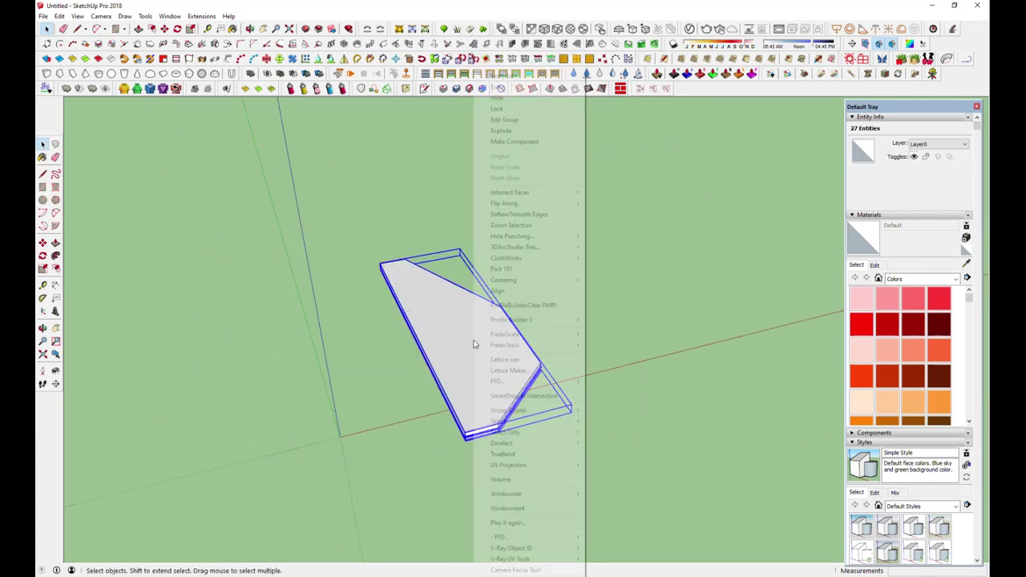
key("Return")
middle_click_drag(473, 412, 543, 437)
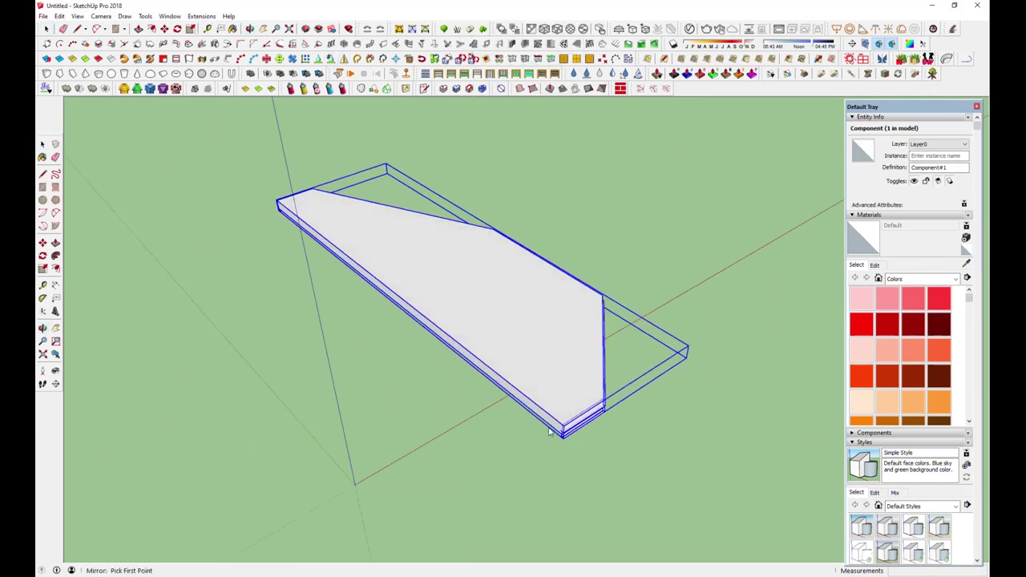
left_click(535, 373)
mouse_move(378, 257)
middle_mouse_down()
mouse_move(414, 232)
mouse_move(407, 521)
mouse_move(497, 478)
middle_mouse_up()
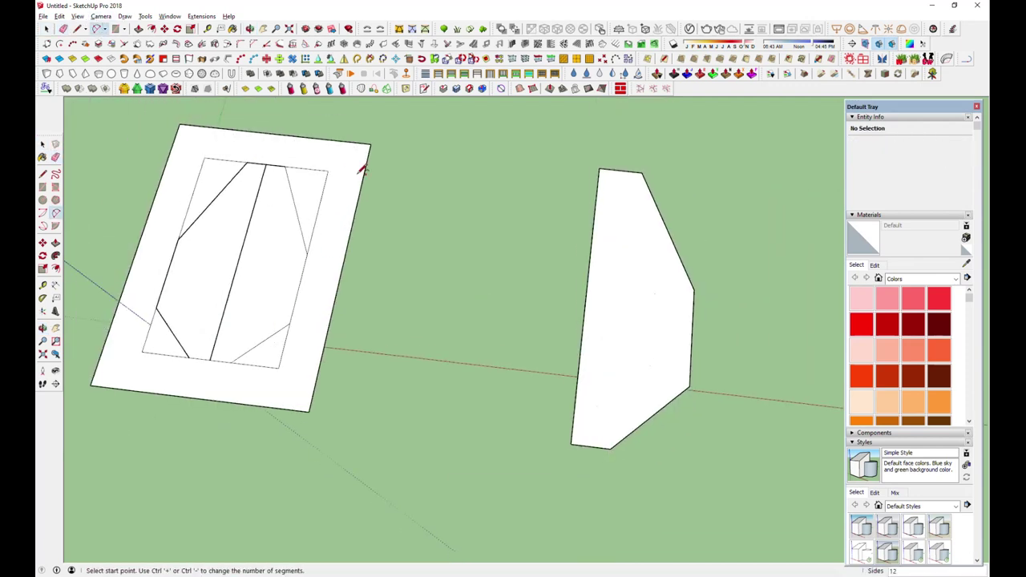
Step: Draw three arcs across the chamfered corners of the angled side
key("a")
scroll(621, 305, "up", 2)
left_click(701, 239)
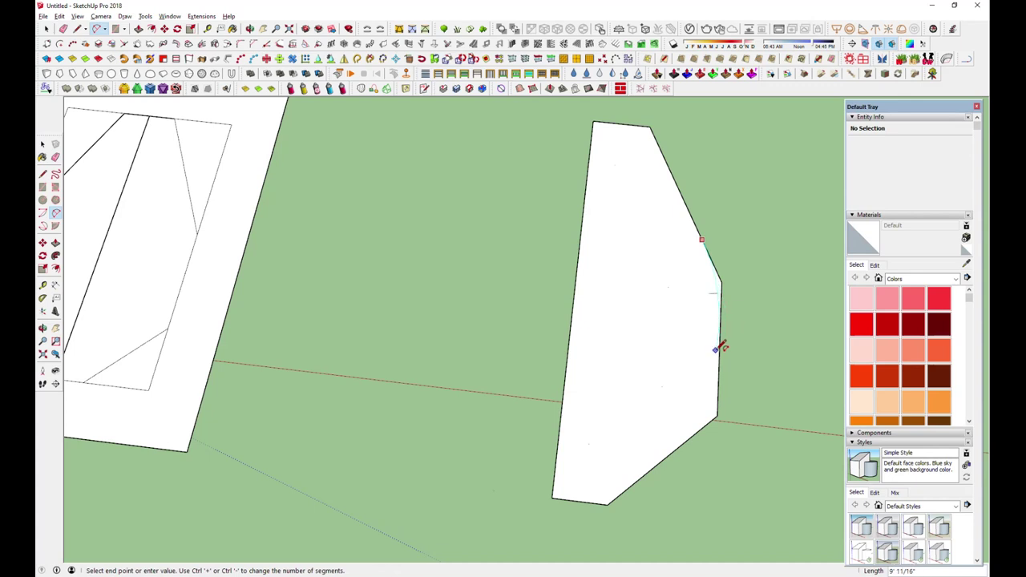
double_click(675, 451)
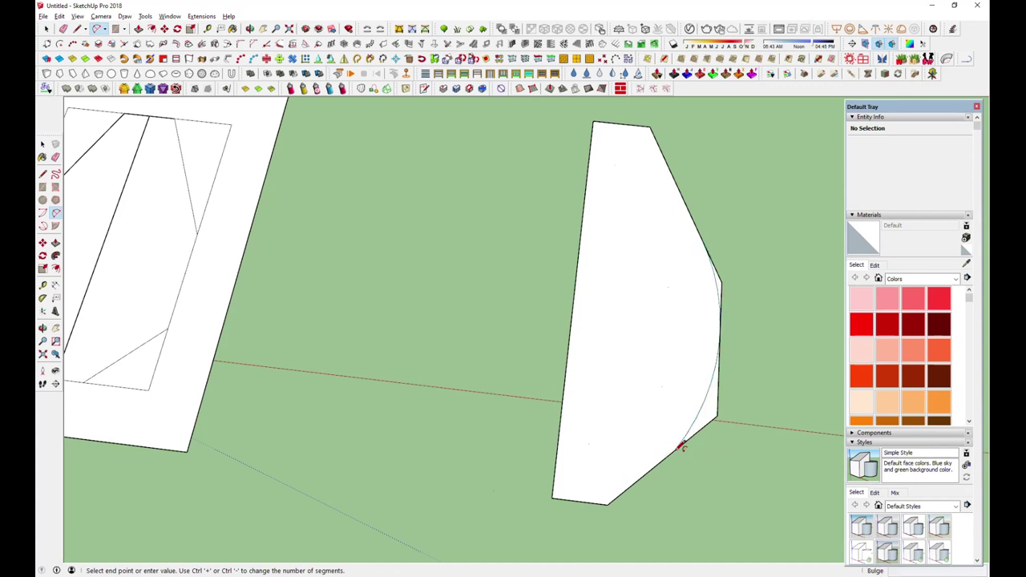
scroll(628, 492, "up", 1)
left_click(639, 479)
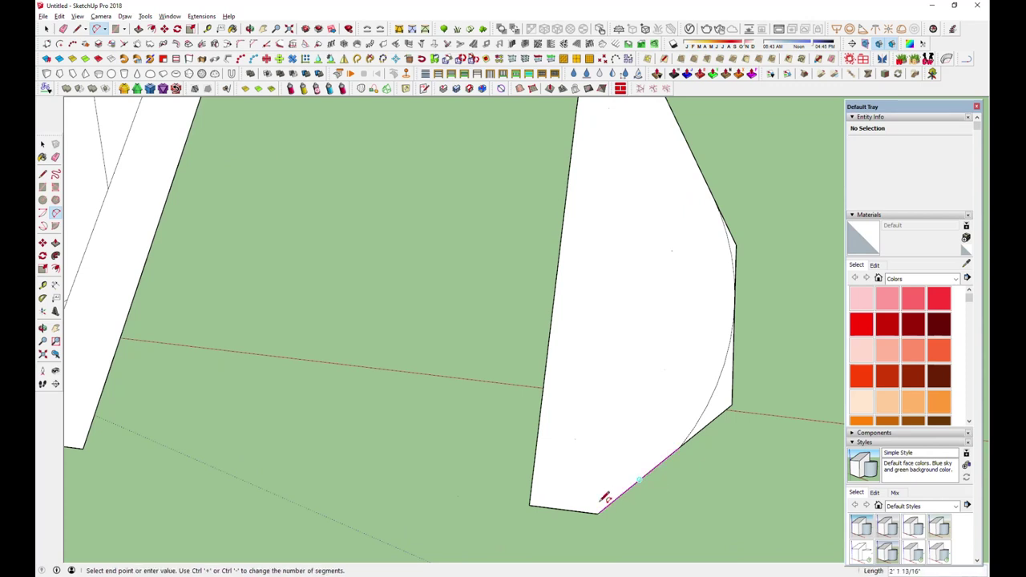
double_click(563, 504)
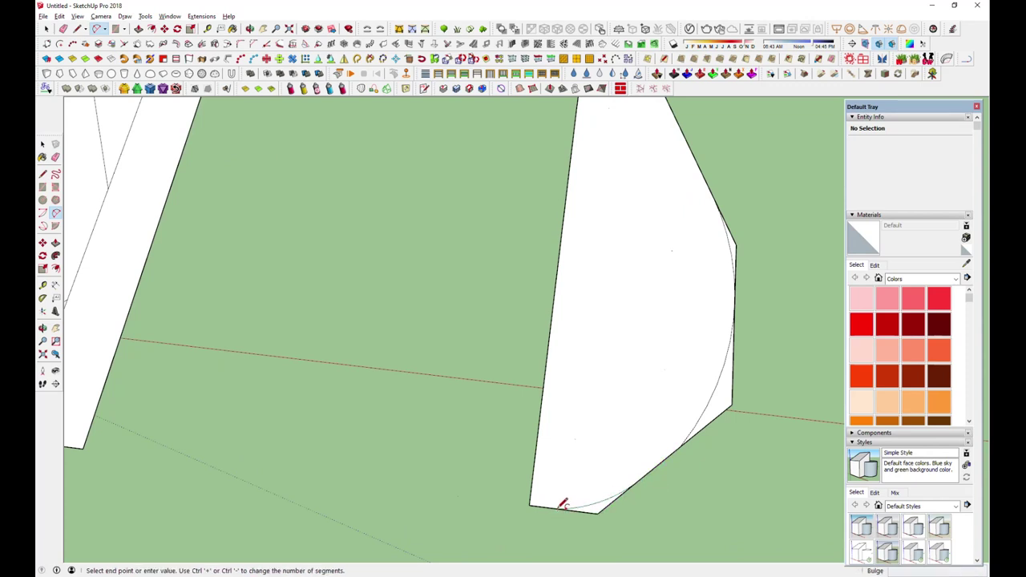
scroll(565, 493, "down", 2)
scroll(633, 196, "up", 3)
left_click(638, 212)
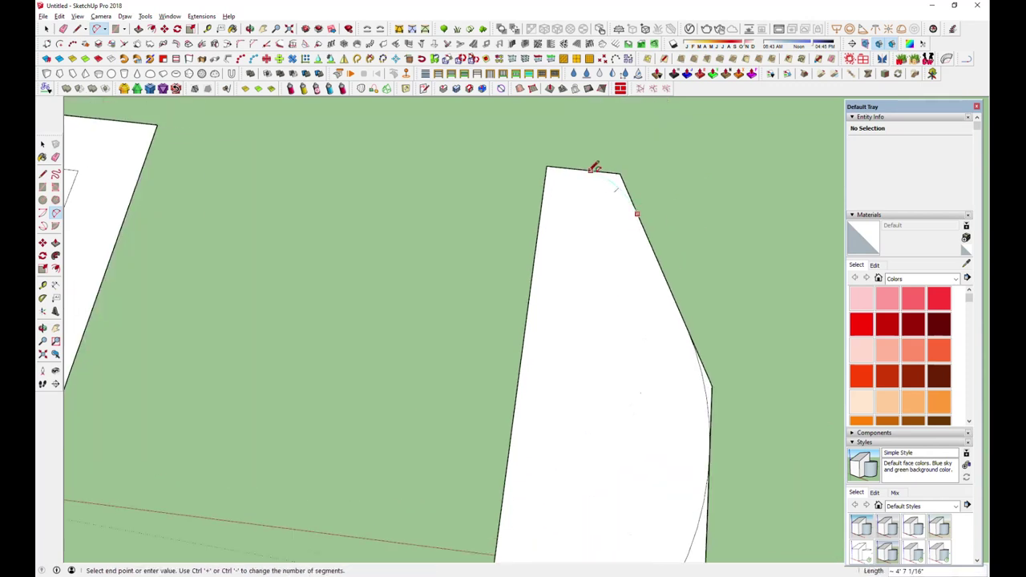
left_click(588, 166)
left_click(561, 228)
scroll(558, 213, "down", 1)
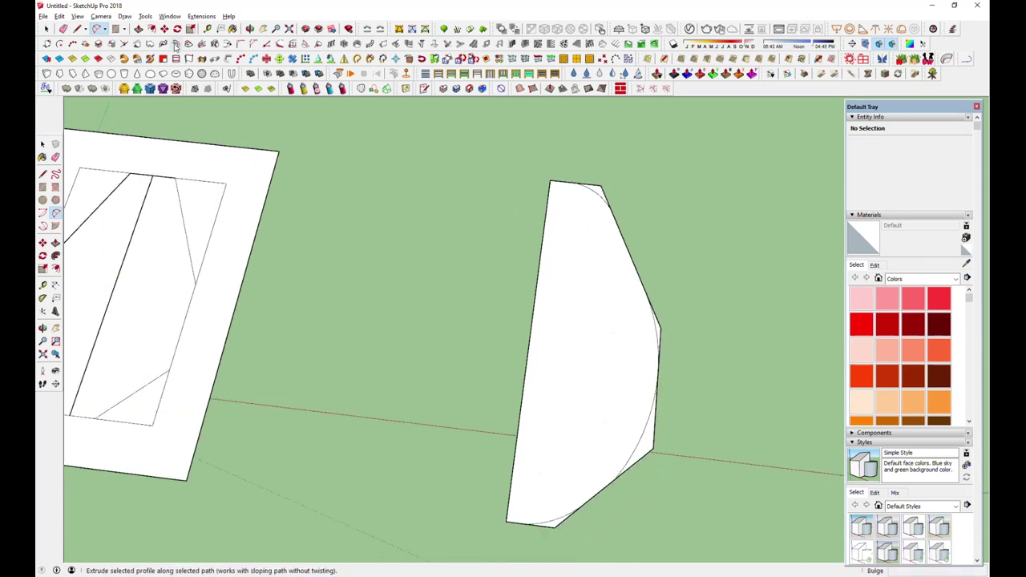
Step: Erase the straight chamfer edges behind the arcs and select the curved half-shape's face
left_click(63, 29)
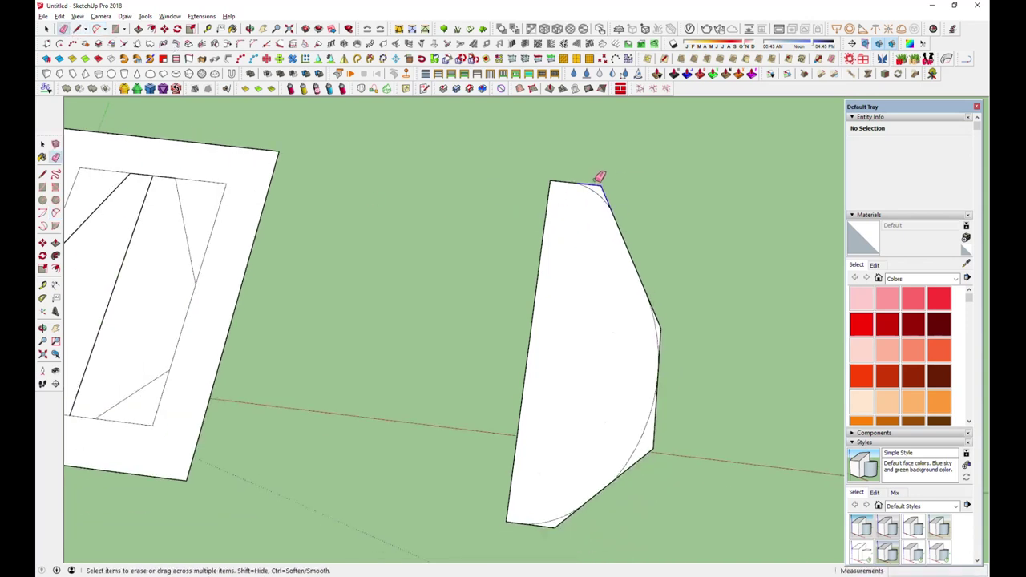
scroll(669, 327, "up", 1)
left_click_drag(659, 327, 648, 476)
scroll(609, 456, "down", 2)
scroll(605, 454, "up", 1)
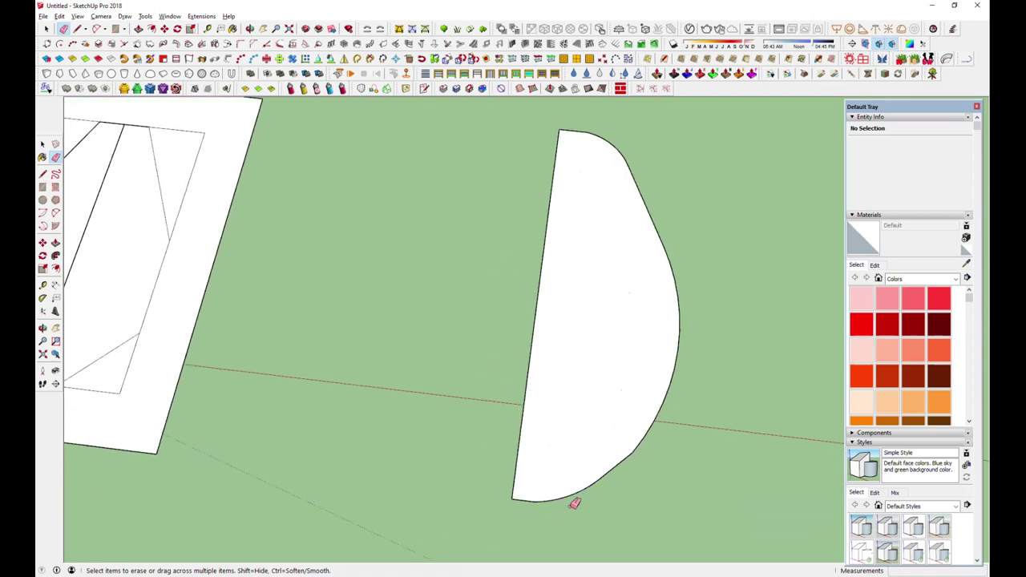
scroll(668, 441, "down", 2)
mouse_move(668, 442)
middle_mouse_down()
mouse_move(267, 259)
mouse_move(255, 314)
mouse_move(561, 320)
middle_mouse_up()
left_click(561, 321)
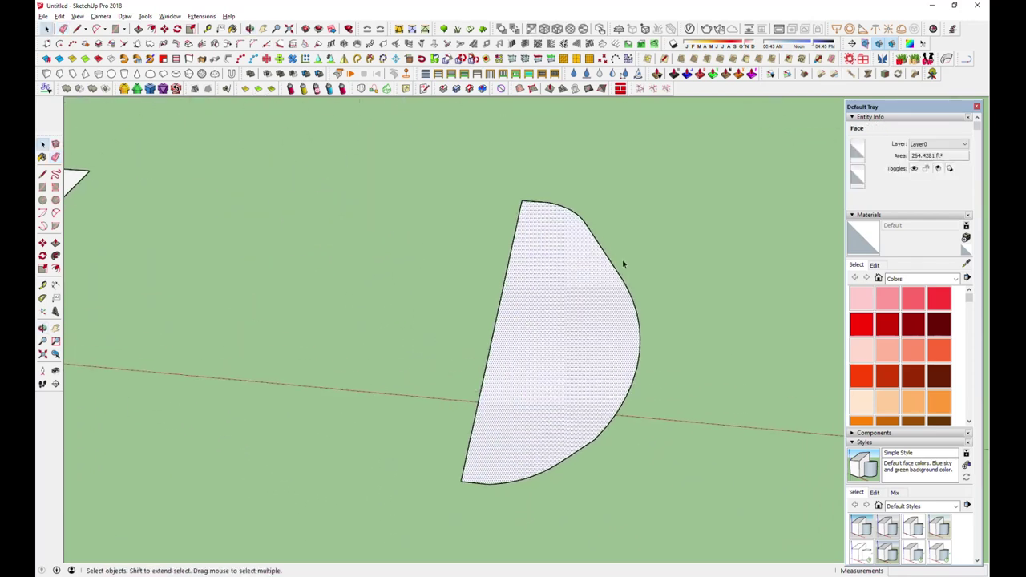
Step: Mirror the half-shape along its straight side and erase the centre line
left_click(561, 59)
left_click(472, 422)
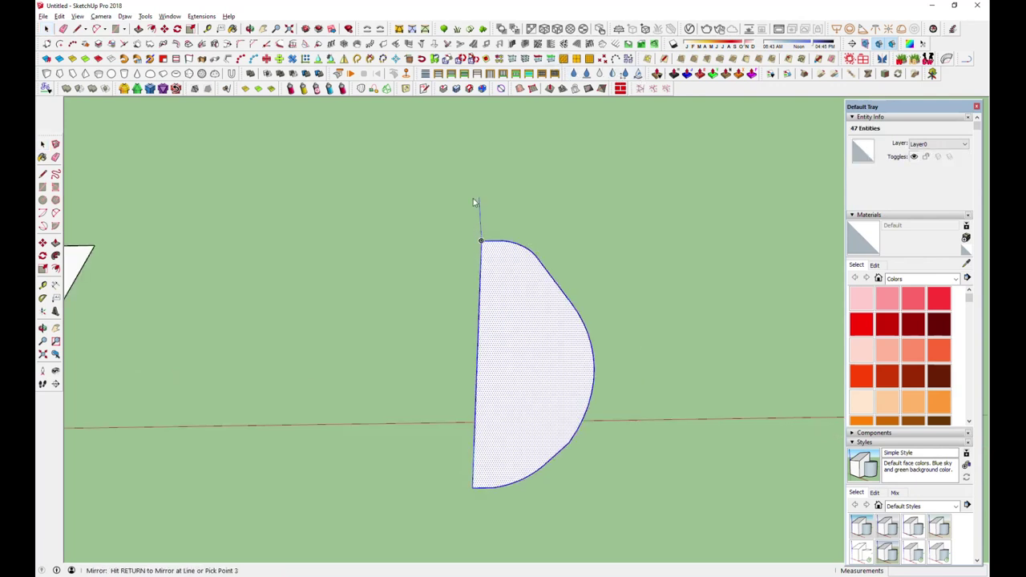
key("Return")
left_click(65, 29)
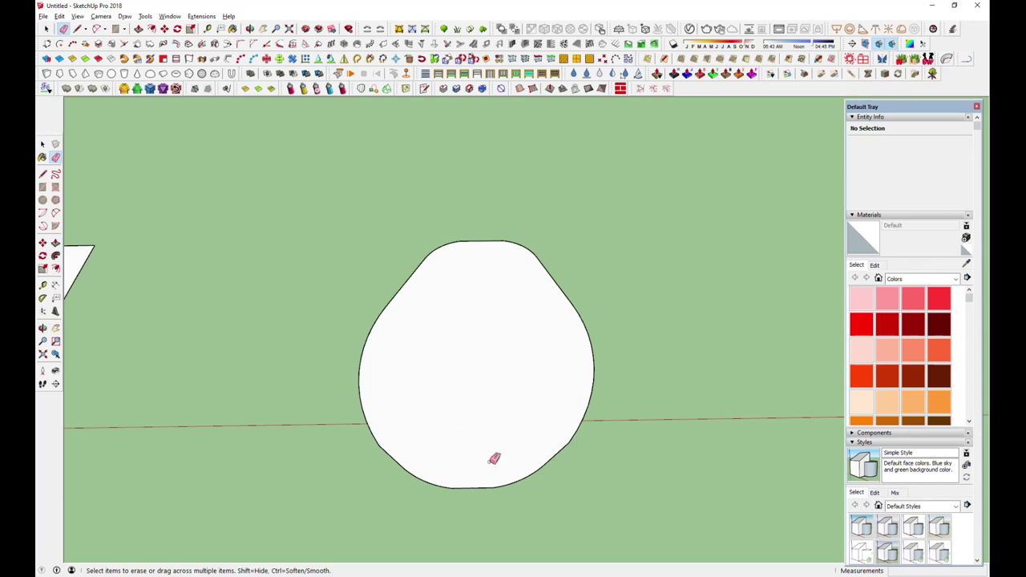
Step: Subdivide the rounded face into a triangular mesh with the JHS Mesh Generator
left_click(46, 29)
left_click(565, 321)
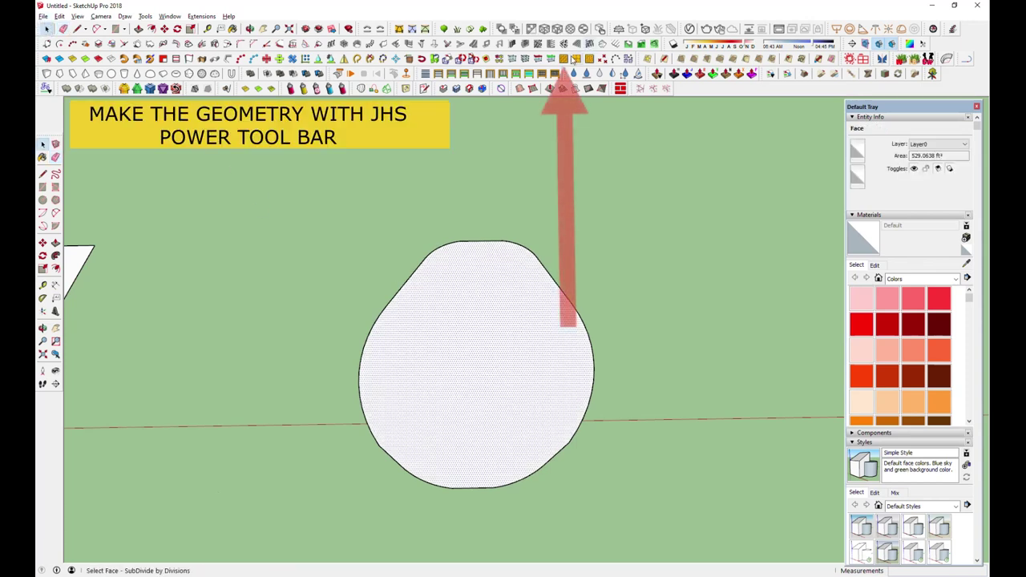
left_click(565, 60)
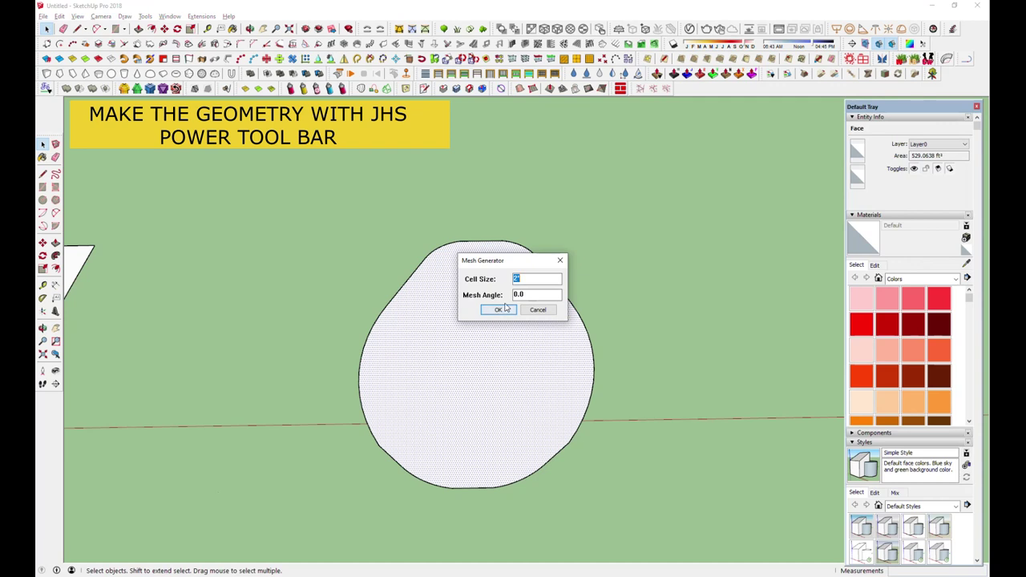
left_click(498, 311)
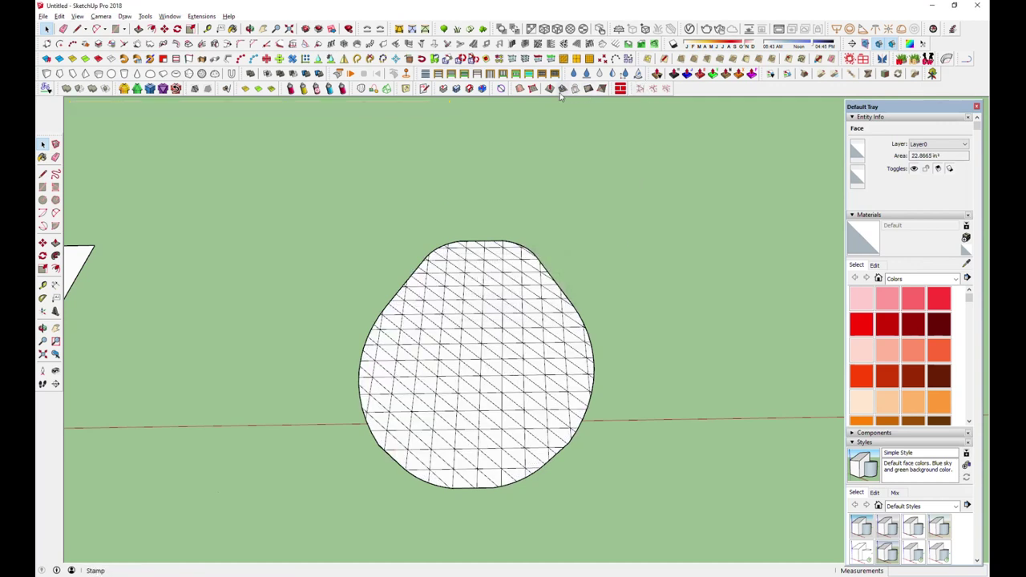
left_click(549, 90)
key("space")
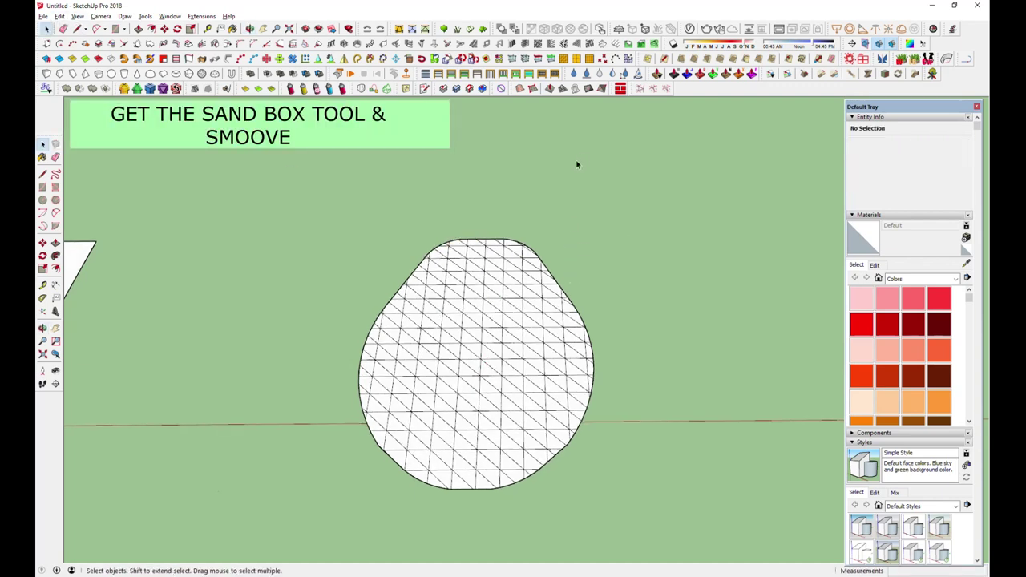
Step: Set a 10' Smoove radius and raise the mesh into a tall peak
left_click(573, 89)
type("10")
key("Return")
left_click(484, 351)
left_click(485, 329)
left_click(494, 278)
left_click(481, 458)
mouse_move(480, 457)
middle_mouse_down()
mouse_move(441, 384)
mouse_move(545, 328)
mouse_move(481, 344)
mouse_move(473, 369)
mouse_move(542, 419)
middle_mouse_up()
Step: Raise another area, then flatten and stretch the mound
left_click(545, 328)
left_click(543, 419)
left_click(513, 352)
middle_click_drag(526, 378, 481, 321)
left_click(559, 349)
left_click(559, 349)
left_click(371, 256)
left_click(445, 395)
left_click(445, 394)
mouse_move(445, 394)
middle_mouse_down()
mouse_move(550, 355)
mouse_move(735, 337)
mouse_move(519, 341)
middle_mouse_up()
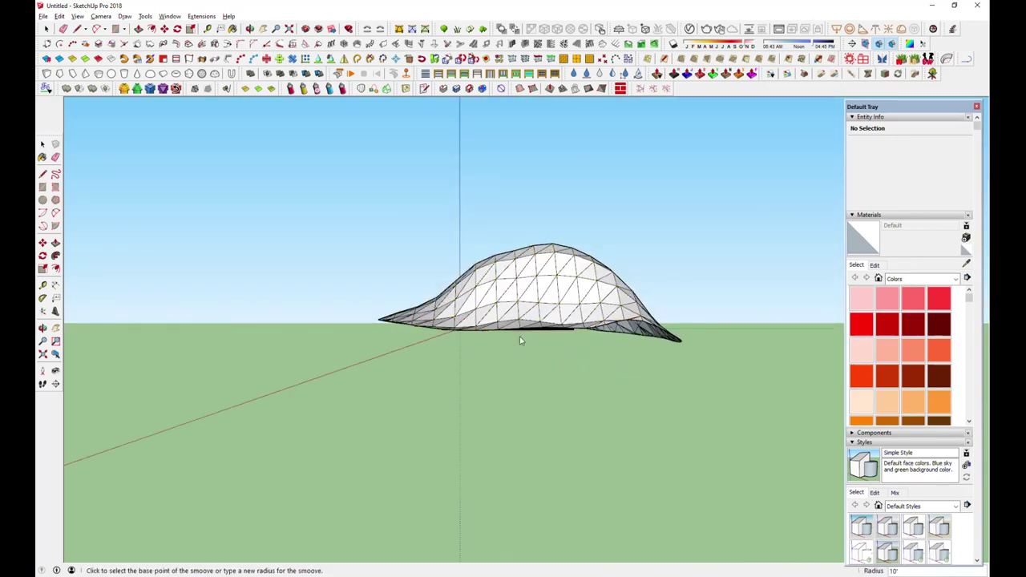
Step: Reshape further areas of the mound by pushing the mesh around picked spots
left_click(385, 320)
mouse_move(384, 321)
middle_mouse_down()
mouse_move(481, 377)
mouse_move(507, 429)
mouse_move(508, 344)
mouse_move(505, 397)
middle_mouse_up()
left_click(481, 377)
scroll(516, 412, "down", 3)
scroll(505, 396, "up", 5)
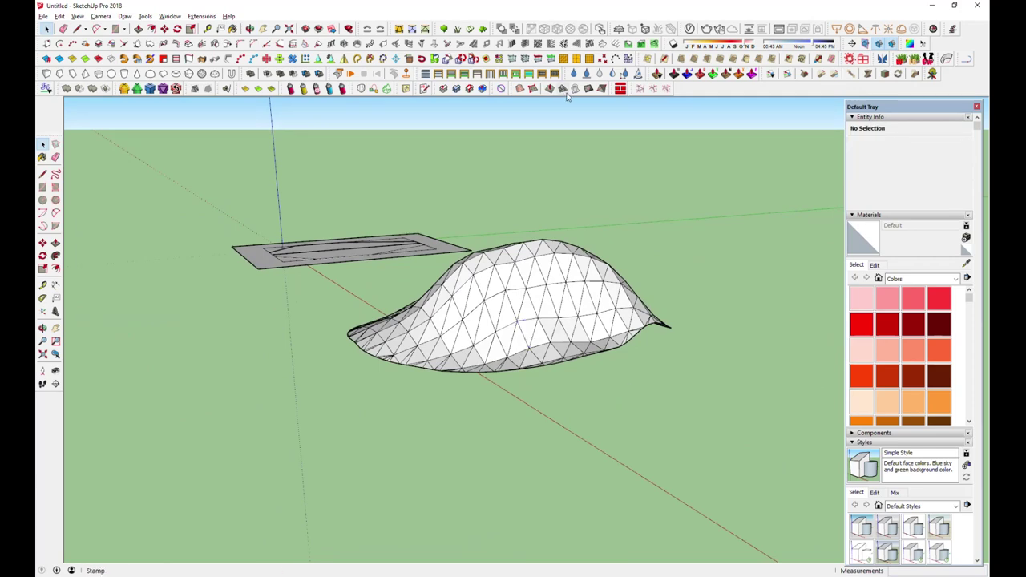
left_click(550, 88)
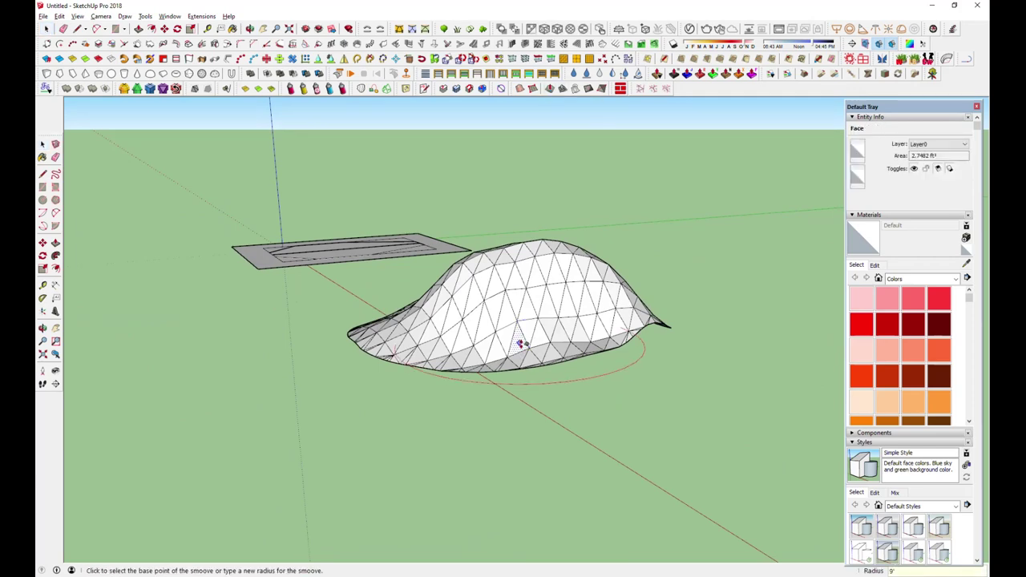
left_click(521, 343)
left_click(459, 355)
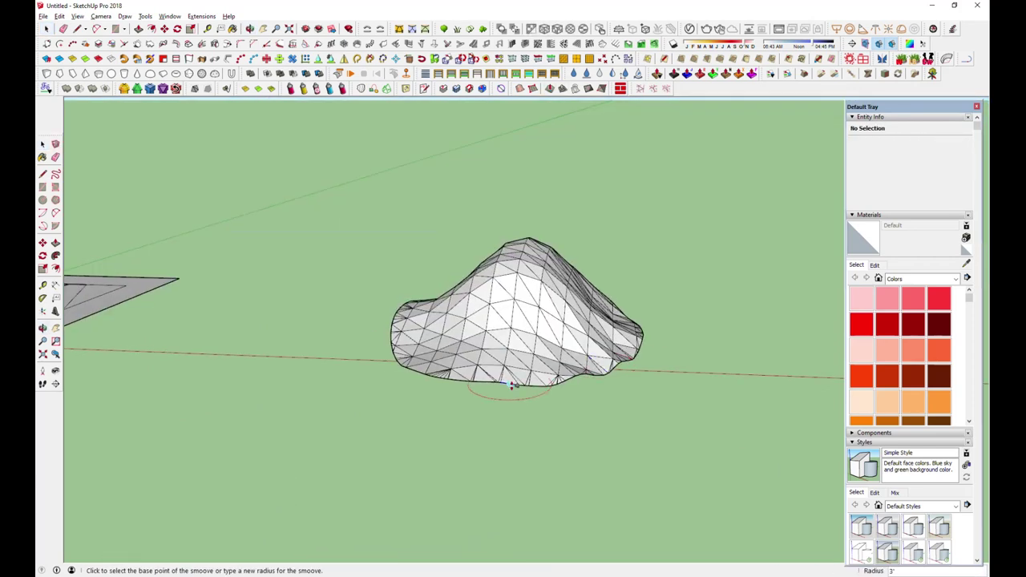
middle_click_drag(512, 386, 482, 333)
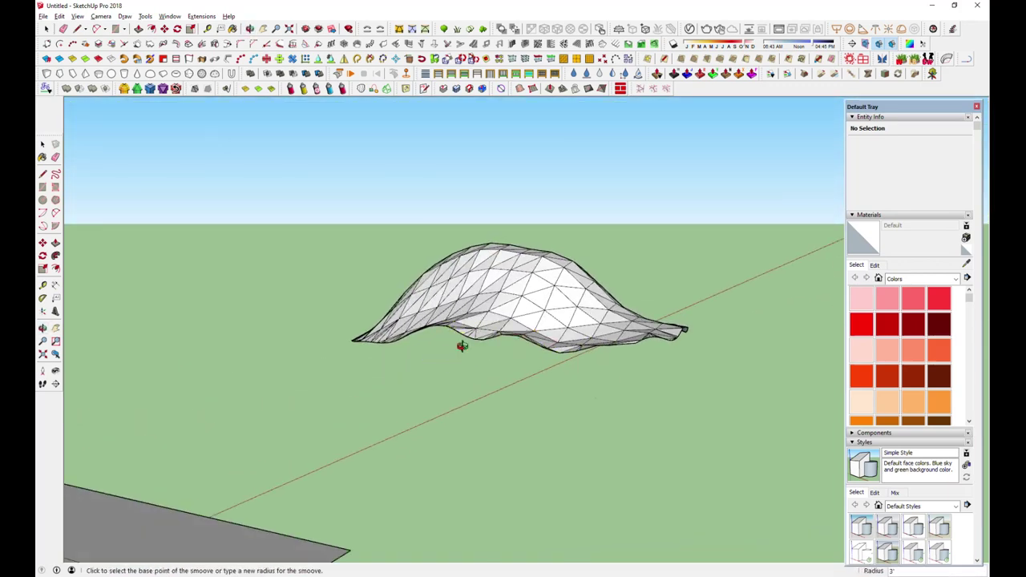
Step: Raise and lower spots along the mound's edge to make it wavy and uneven
left_click(472, 363)
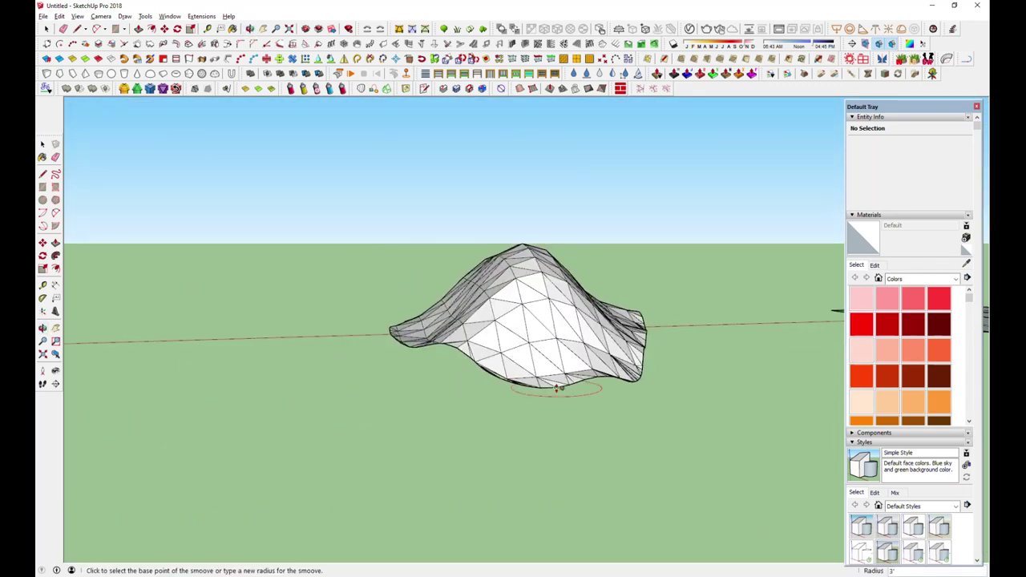
left_click(556, 390)
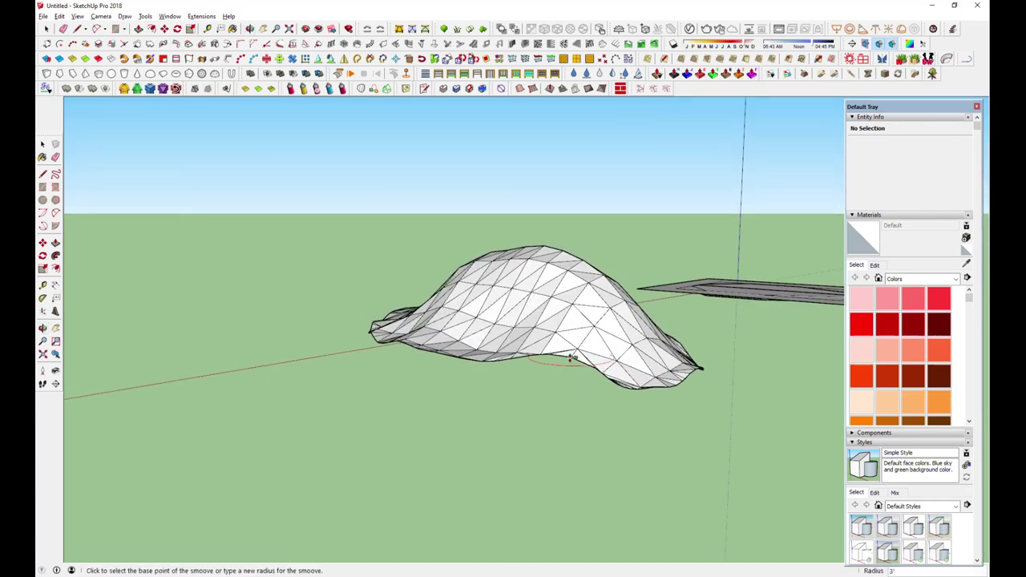
left_click(570, 367)
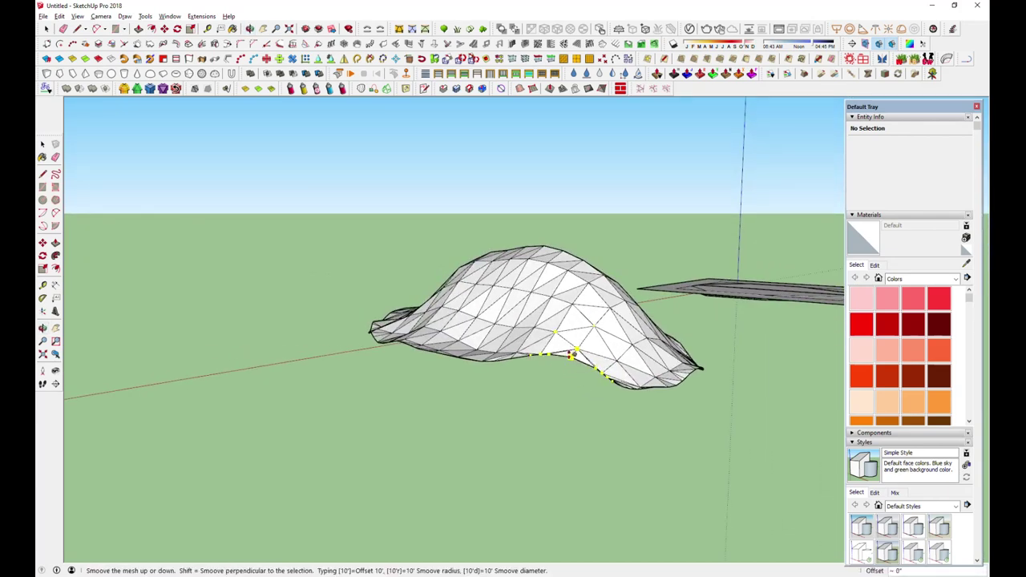
left_click(557, 377)
left_click(573, 357)
left_click(578, 360)
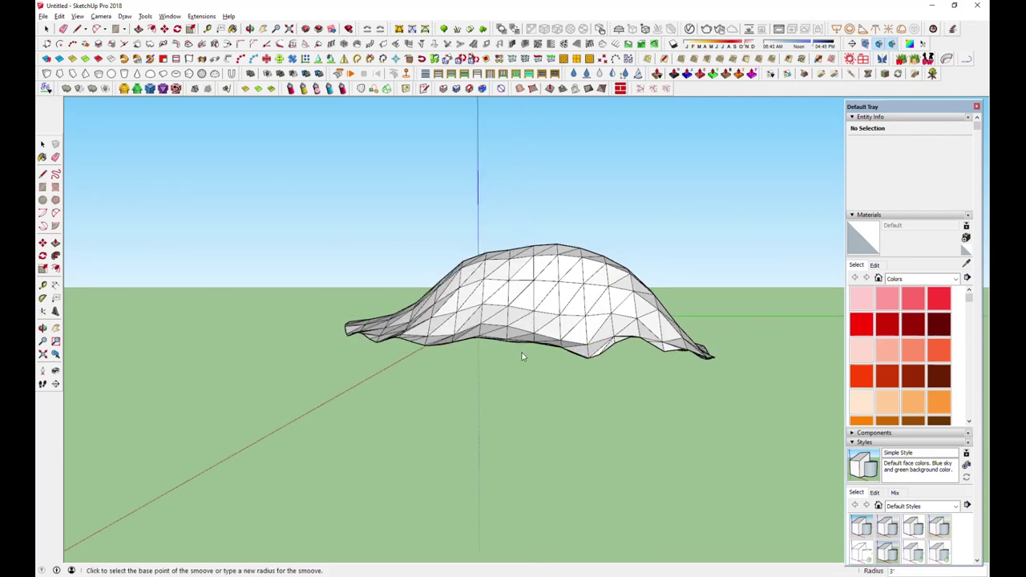
left_click(506, 340)
mouse_move(506, 340)
middle_mouse_down()
mouse_move(487, 433)
mouse_move(543, 515)
middle_mouse_up()
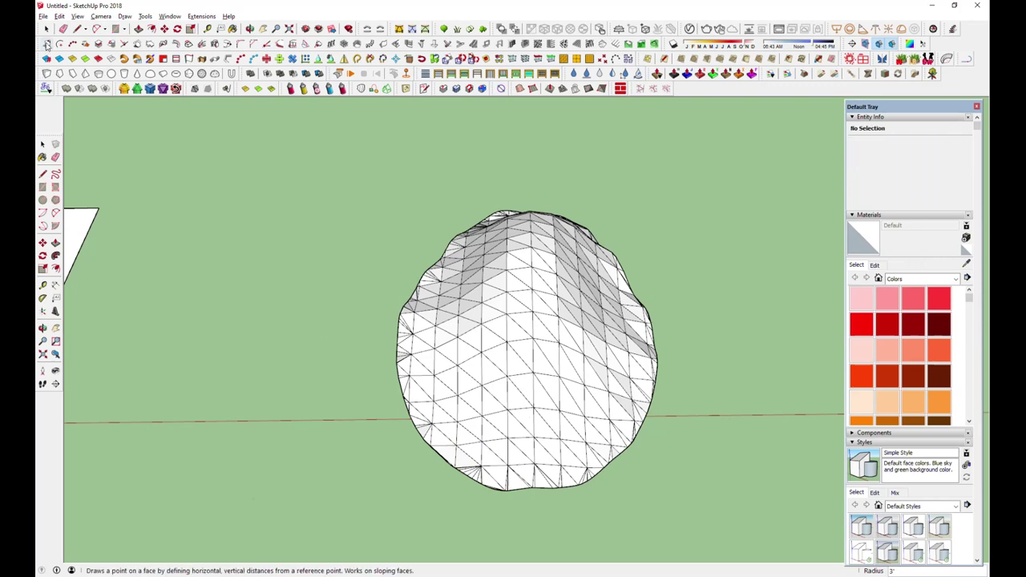
Step: Window-select the mesh mound and copy it to the right with Move and Ctrl
left_click(46, 28)
mouse_move(278, 232)
middle_mouse_down()
mouse_move(390, 331)
mouse_move(355, 234)
middle_mouse_up()
left_click_drag(355, 234, 603, 476)
key("m")
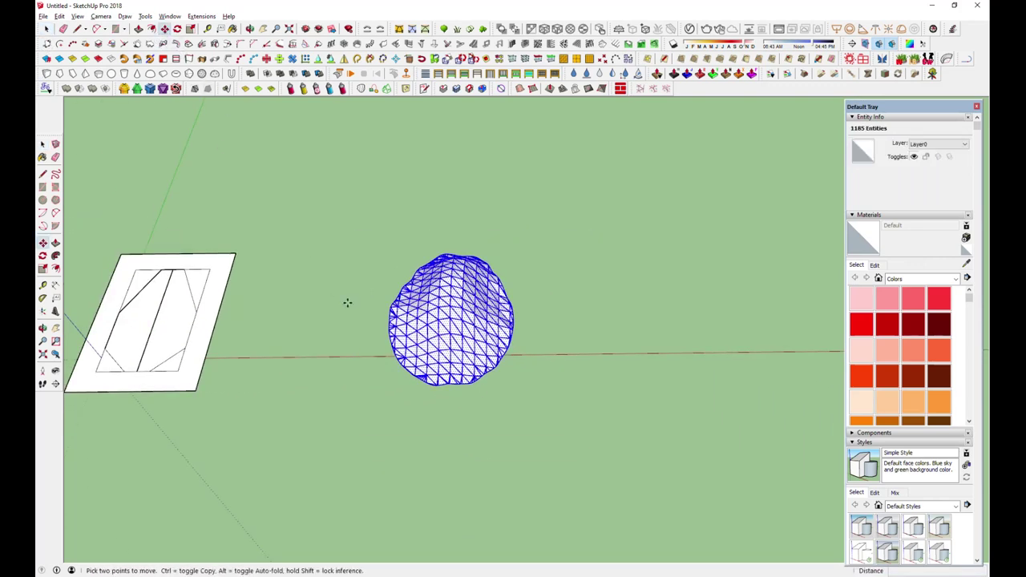
scroll(347, 302, "down", 2)
key("ctrl")
left_click(404, 412)
left_click(561, 409)
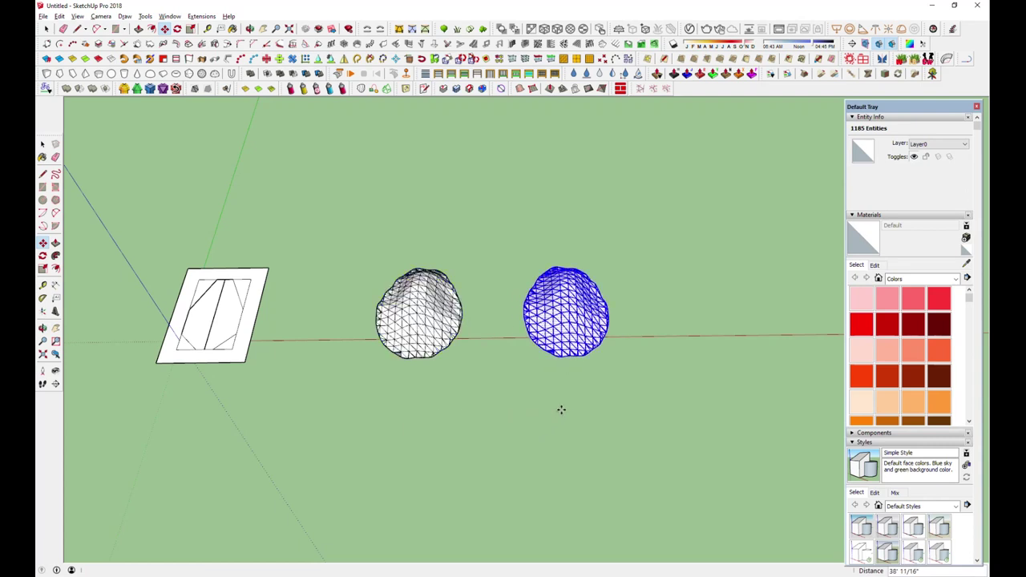
Step: Soften the copy's edges at 64.8 degrees with smooth normals, then select its surface with edges
left_click(871, 118)
left_click(875, 126)
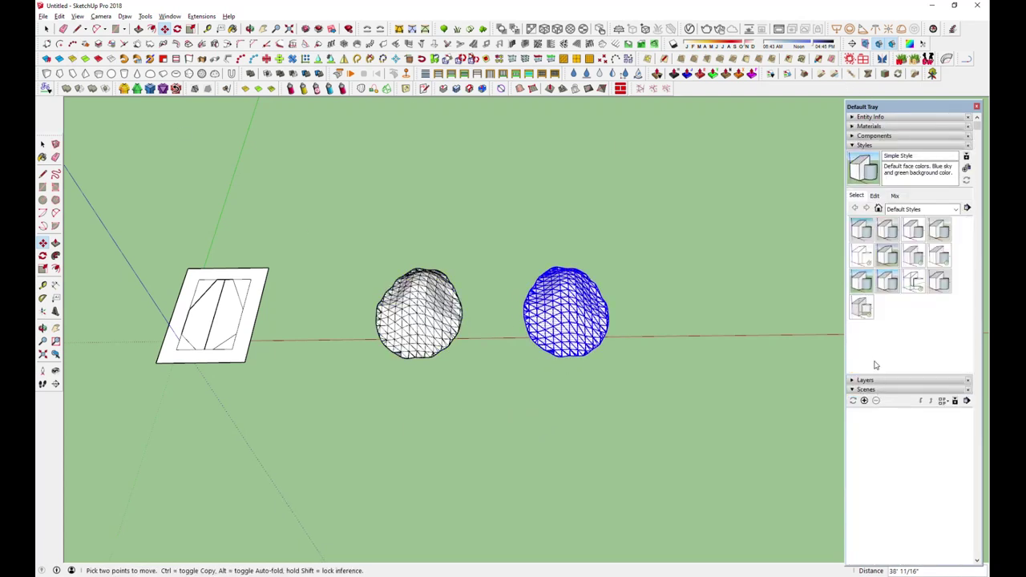
left_click(877, 146)
left_click(891, 389)
key("space")
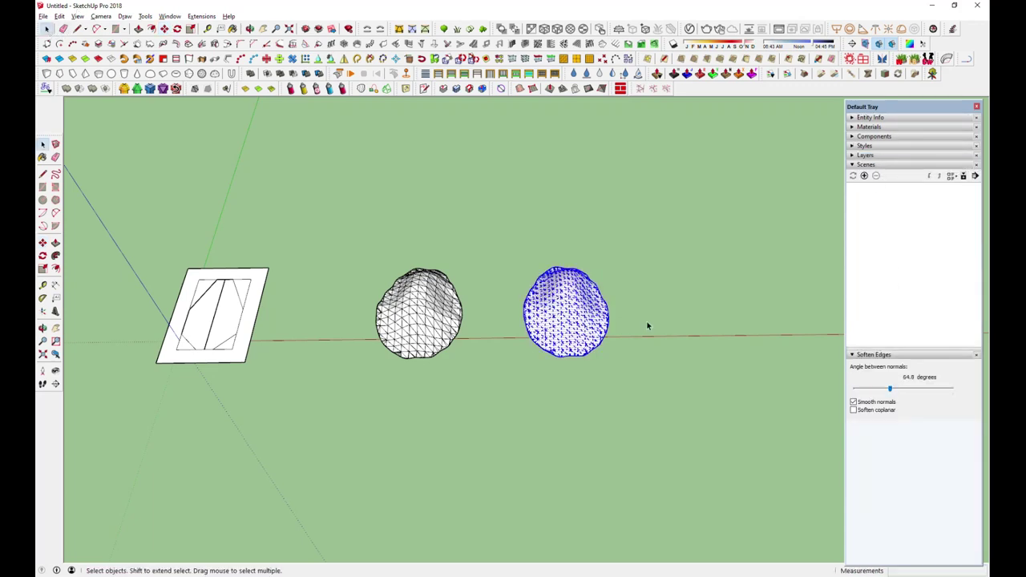
left_click(640, 330)
middle_click_drag(639, 331, 527, 196)
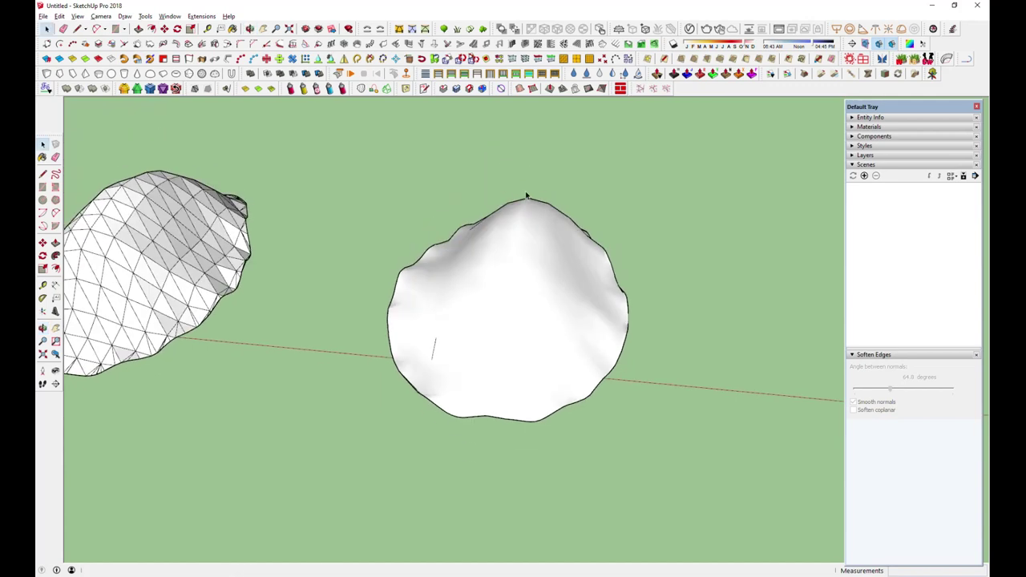
left_click(546, 335)
double_click(542, 337)
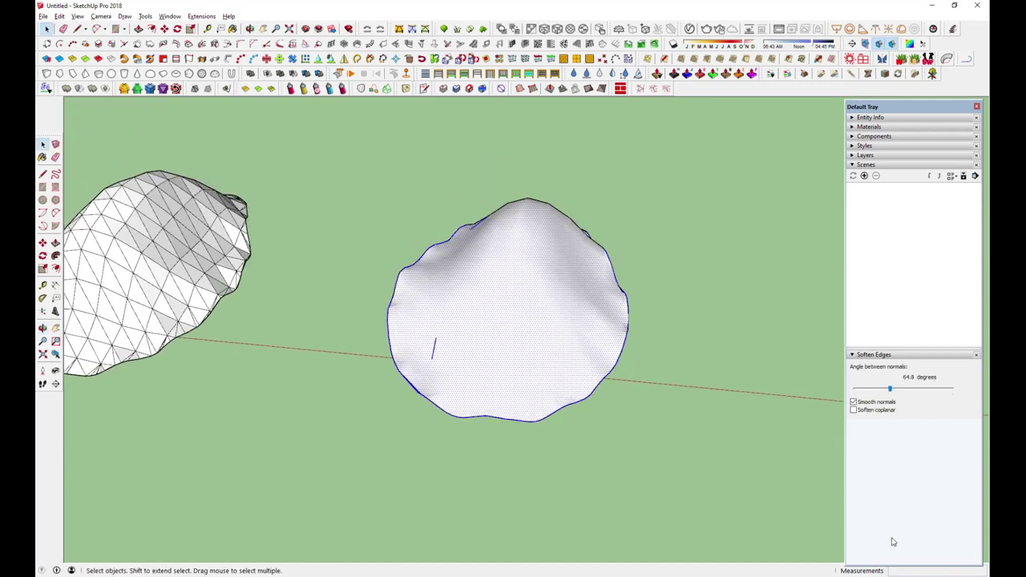
Step: Keep only the mound's rim edges selected and open JHS Tube Parameters (3 15/16" diameter, precision 10)
mouse_move(493, 393)
middle_mouse_down()
mouse_move(515, 435)
mouse_move(433, 423)
middle_mouse_up()
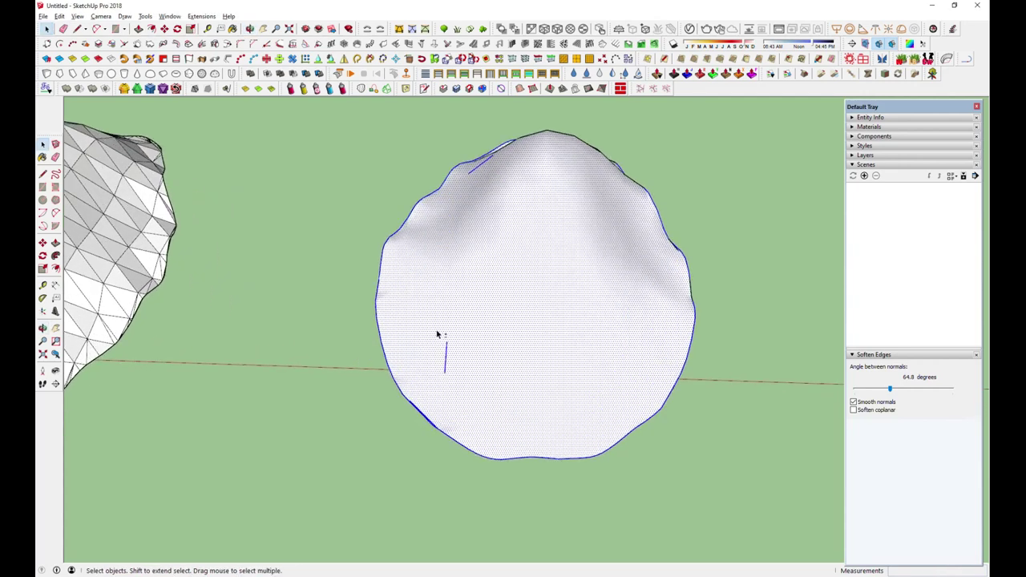
mouse_move(458, 418)
middle_mouse_down()
mouse_move(474, 206)
mouse_move(467, 225)
middle_mouse_up()
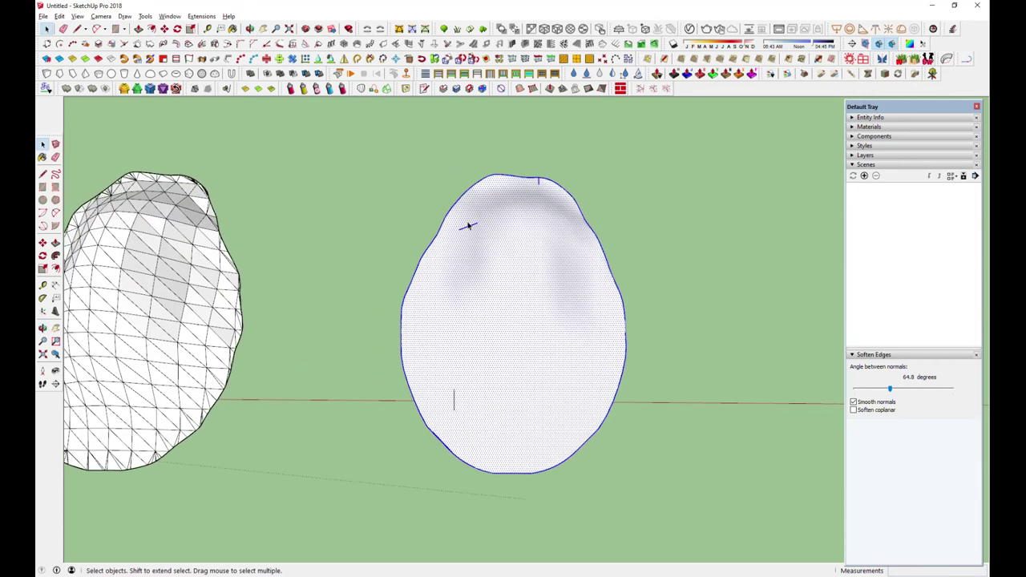
scroll(451, 222, "up", 2)
mouse_move(564, 196)
middle_mouse_down()
mouse_move(549, 240)
mouse_move(575, 133)
middle_mouse_up()
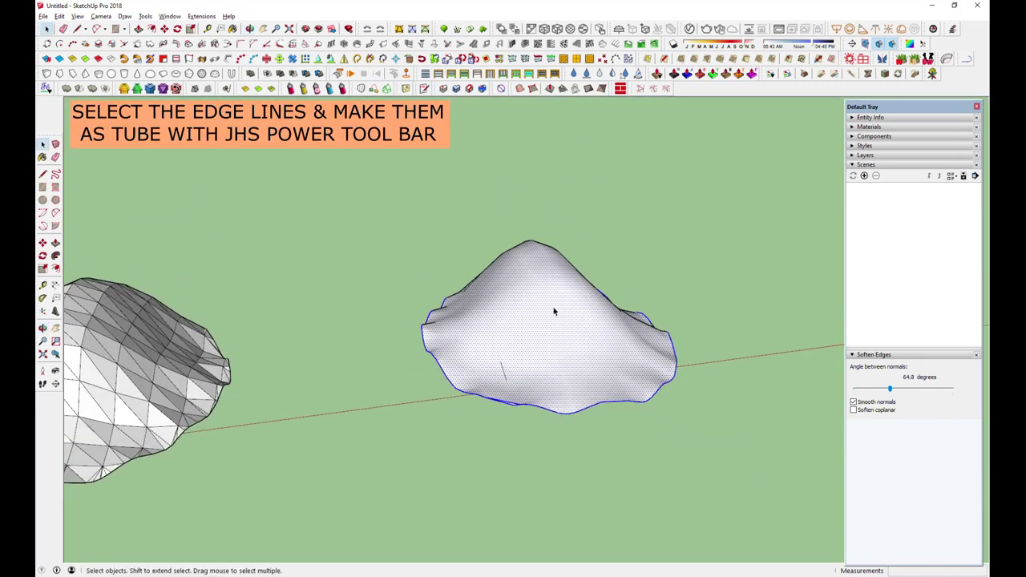
scroll(516, 428, "up", 3)
scroll(516, 442, "up", 3)
mouse_move(515, 442)
middle_mouse_down()
mouse_move(530, 265)
mouse_move(540, 299)
mouse_move(507, 411)
middle_mouse_up()
left_click(504, 418, "shift")
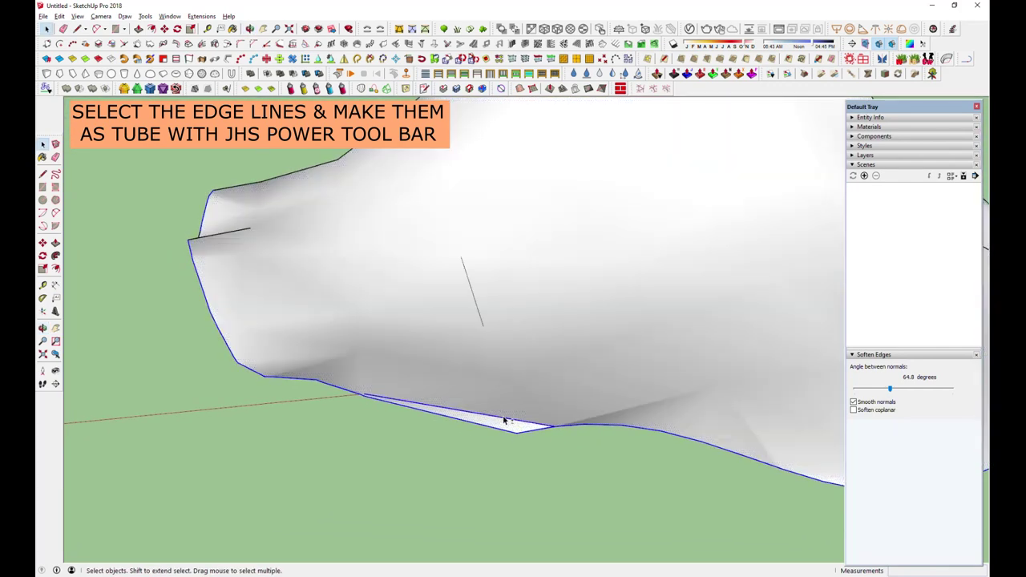
scroll(495, 422, "down", 5)
mouse_move(496, 422)
middle_mouse_down()
mouse_move(435, 424)
mouse_move(532, 351)
mouse_move(193, 442)
mouse_move(521, 403)
mouse_move(492, 343)
mouse_move(515, 454)
mouse_move(505, 398)
middle_mouse_up()
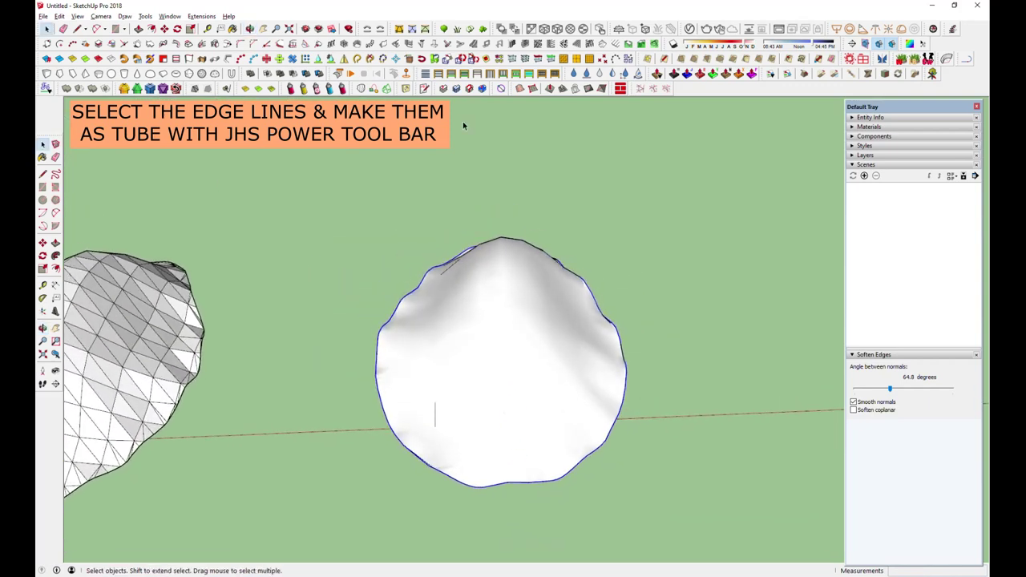
left_click(226, 58)
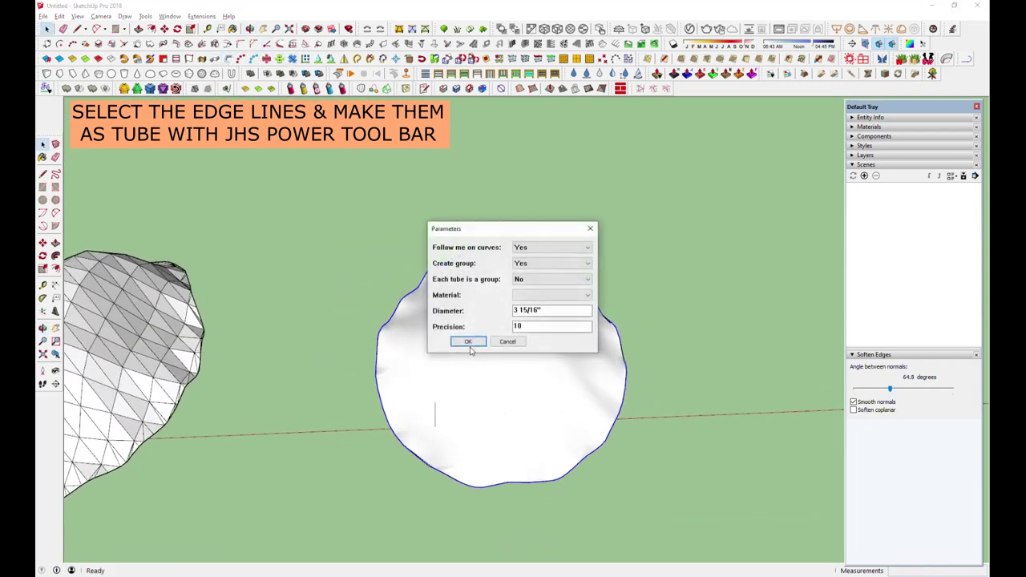
Step: Confirm the parameters to wrap a grouped tube around the mound's rim, then inspect it and clear the selection
left_click(470, 344)
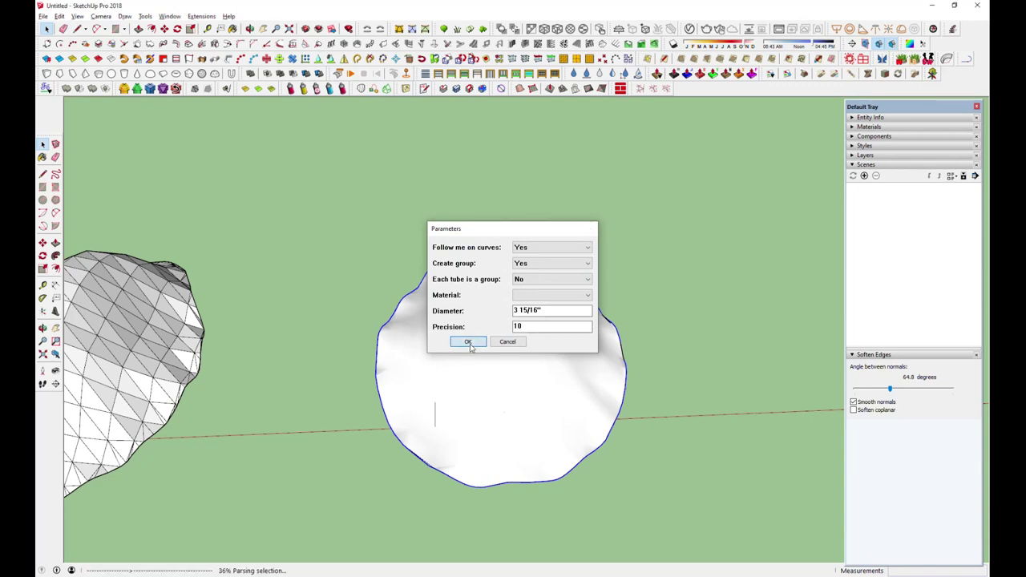
scroll(494, 465, "up", 1)
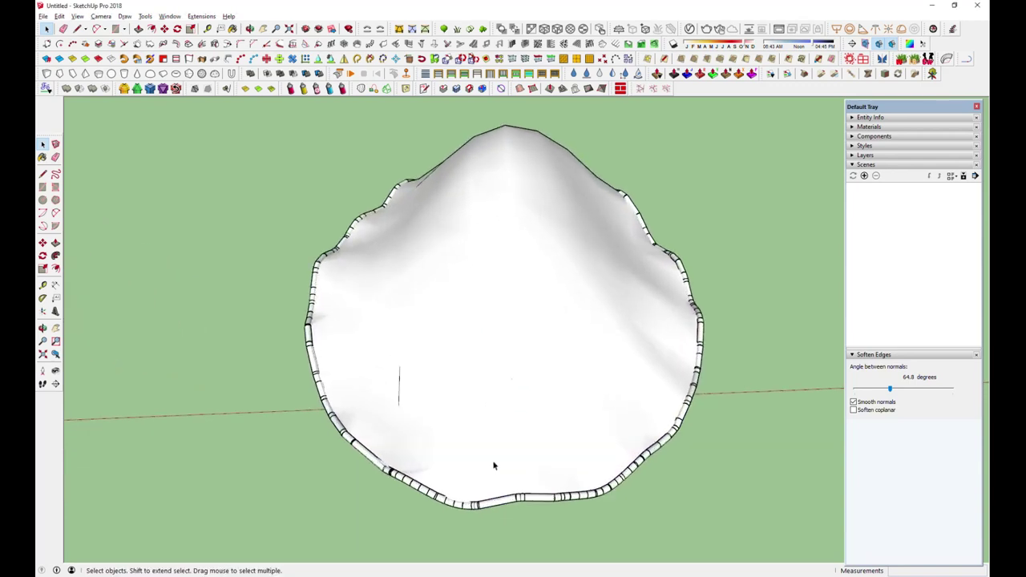
scroll(492, 467, "up", 2)
mouse_move(470, 481)
middle_mouse_down()
mouse_move(787, 263)
mouse_move(791, 275)
mouse_move(416, 307)
mouse_move(428, 435)
middle_mouse_up()
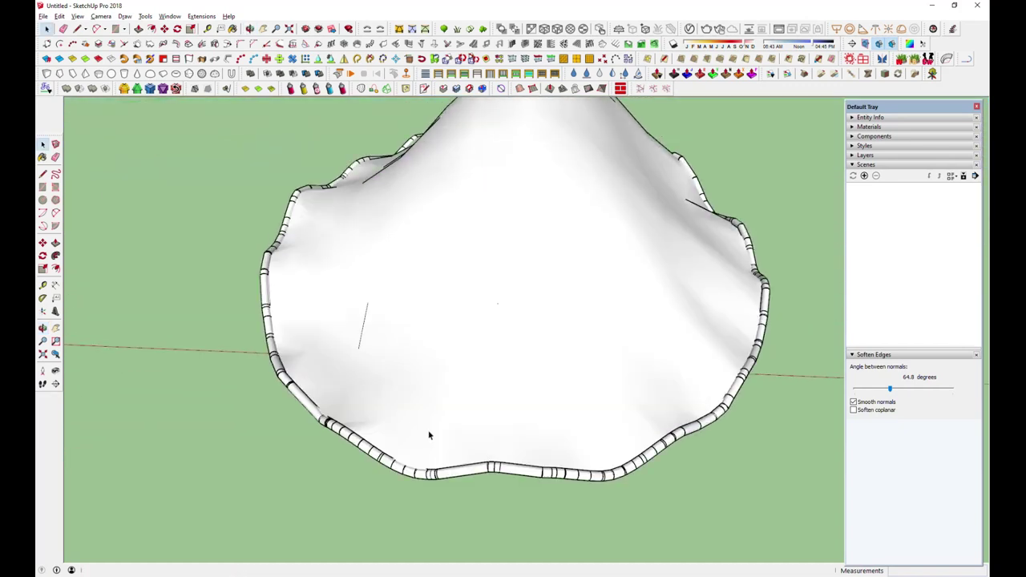
left_click(449, 478)
middle_click_drag(449, 479, 427, 430)
scroll(553, 330, "down", 3)
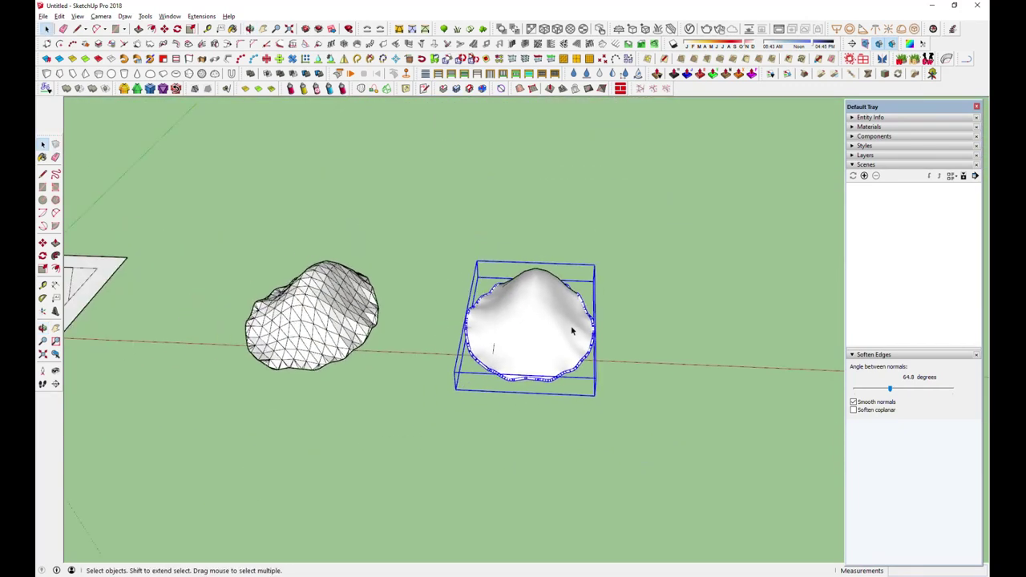
key("Escape")
mouse_move(555, 348)
middle_mouse_down()
mouse_move(168, 241)
mouse_move(198, 179)
mouse_move(504, 344)
mouse_move(373, 312)
mouse_move(469, 385)
mouse_move(430, 355)
middle_mouse_up()
left_click(165, 29)
scroll(317, 354, "down", 2)
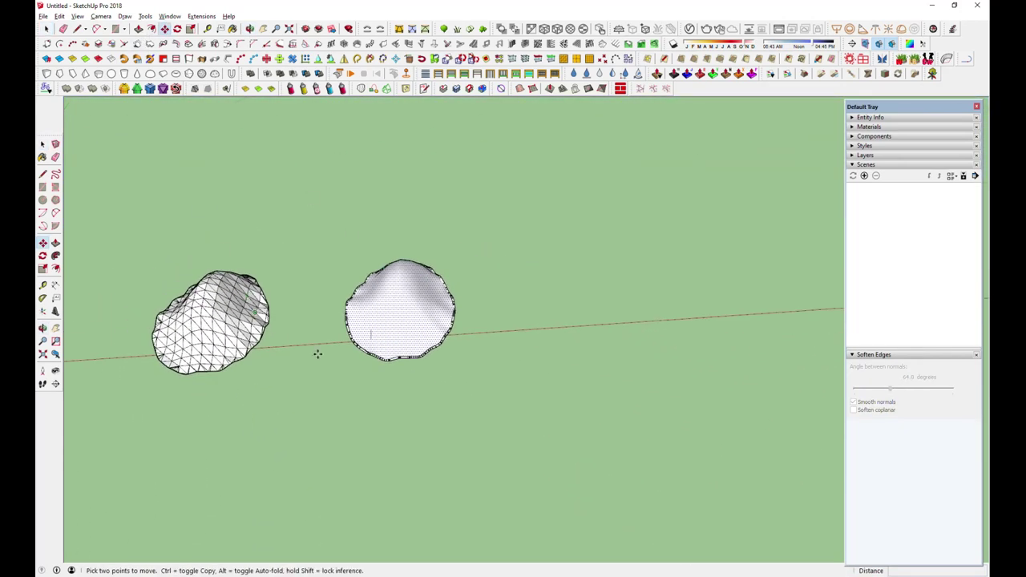
Step: Copy the smooth mound and place the copy to its right
key("ctrl")
left_click(389, 421)
left_click(538, 405)
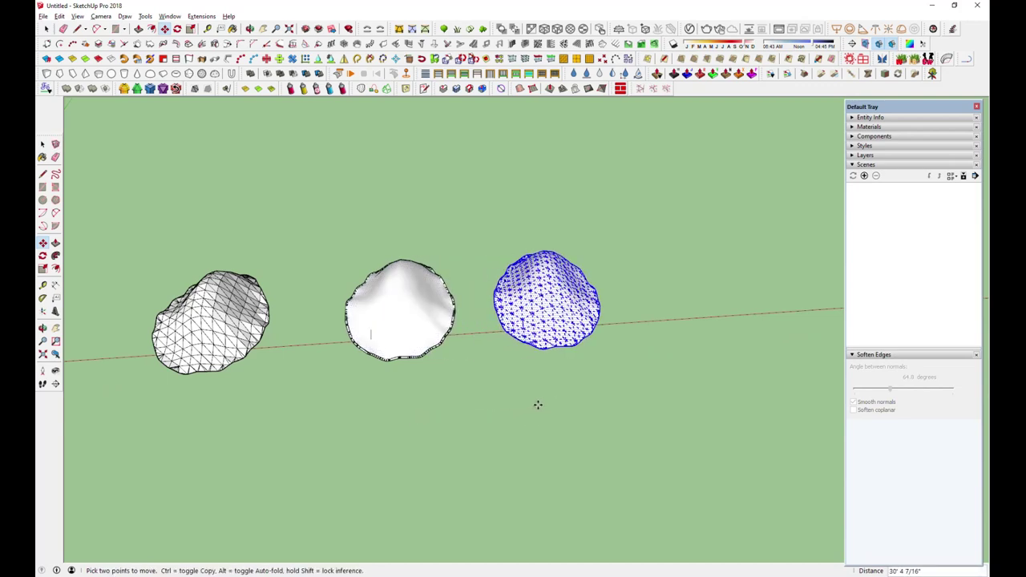
Step: Save the model to the Desktop with Save As
left_click(56, 16)
left_click(72, 74)
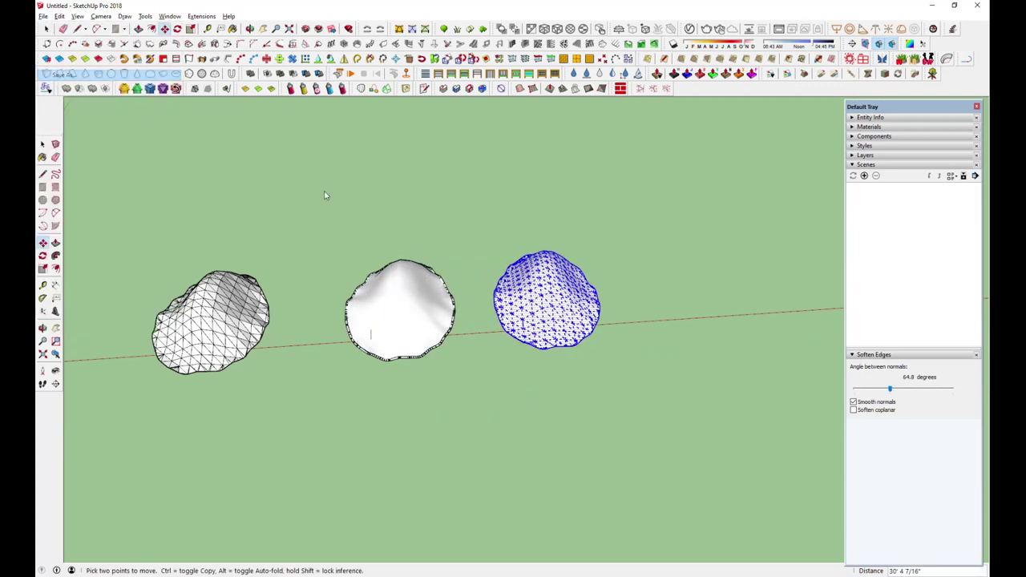
left_click(81, 111)
left_click(581, 400)
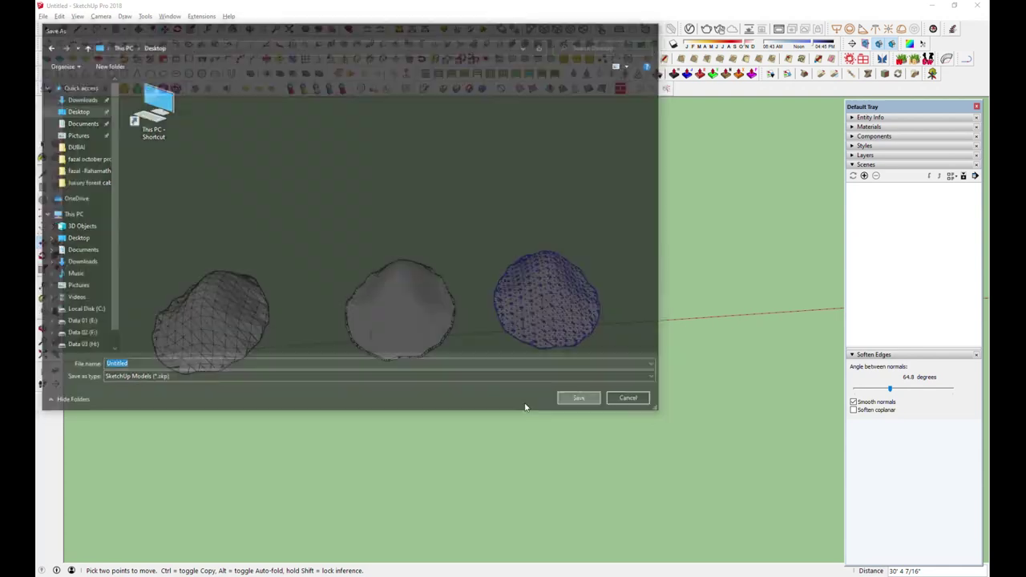
scroll(543, 321, "up", 2)
scroll(543, 320, "up", 2)
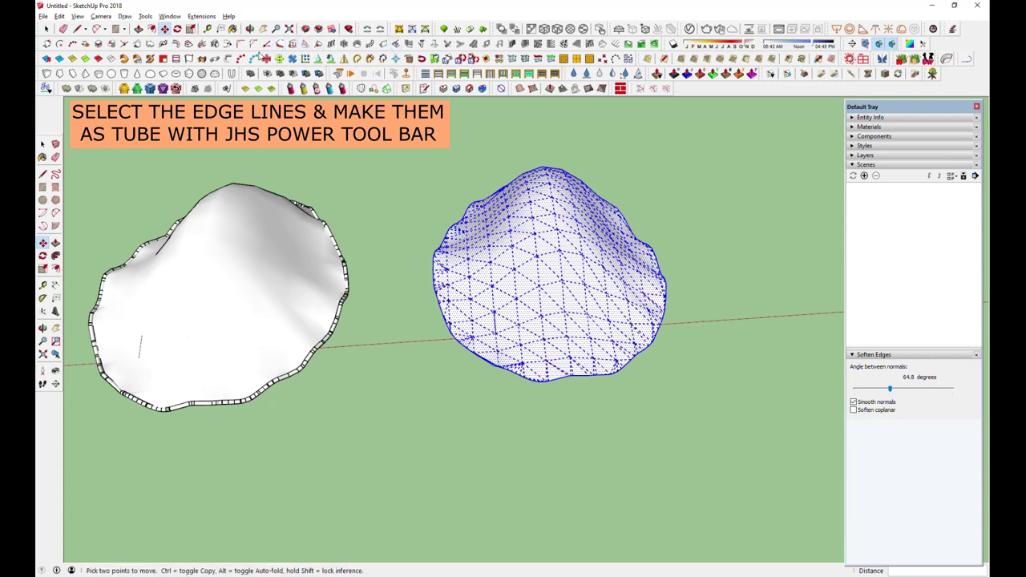
Step: Convert the copied mesh's edge lines into tubes using JHS PowerBar's tube settings
left_click(227, 59)
type("1.6")
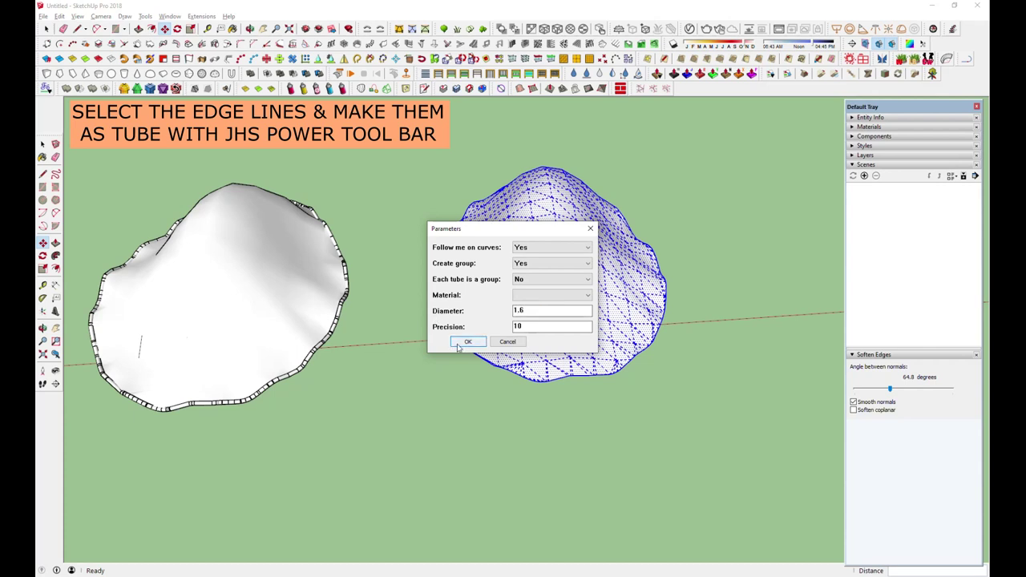
left_click(460, 343)
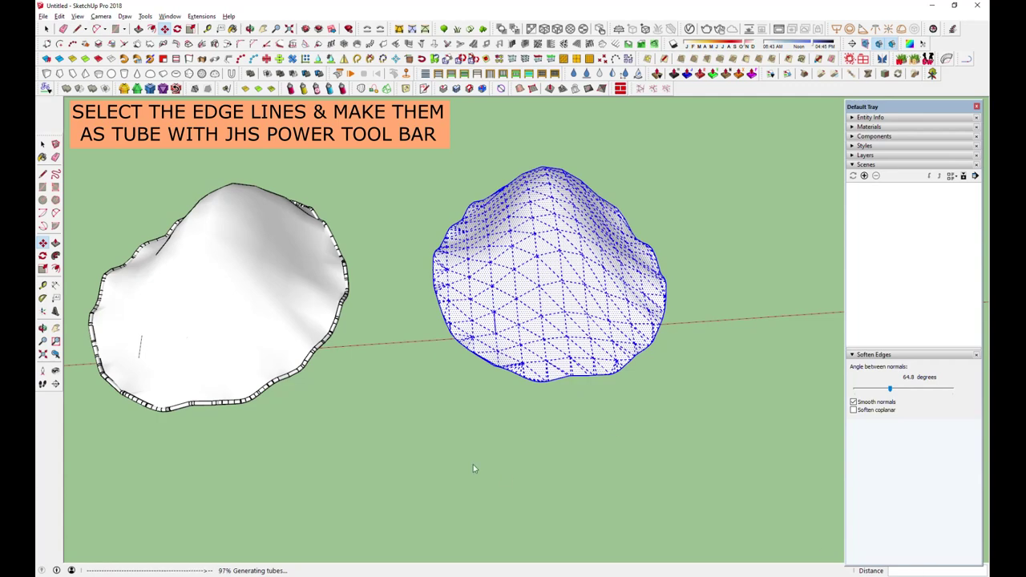
scroll(540, 294, "up", 5)
Step: Orbit around the new triangular tube grid and view it beside the other mesh
middle_click_drag(541, 293, 505, 339)
key("space")
mouse_move(493, 420)
middle_mouse_down()
mouse_move(485, 371)
mouse_move(436, 420)
mouse_move(505, 433)
middle_mouse_up()
scroll(525, 382, "down", 5)
mouse_move(678, 231)
middle_mouse_down()
mouse_move(403, 393)
mouse_move(672, 298)
middle_mouse_up()
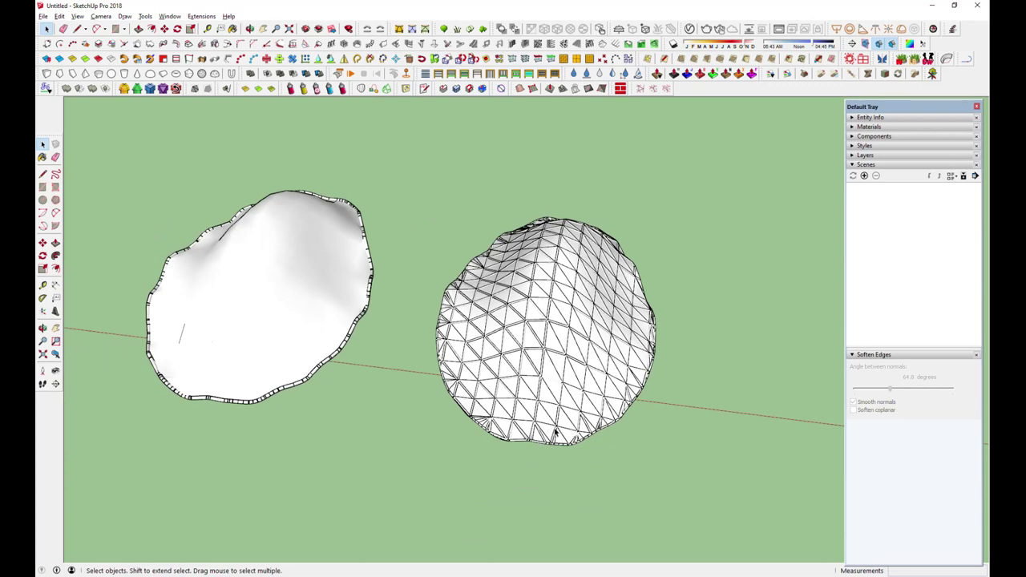
scroll(551, 431, "up", 3)
Step: Select the tube-grid mesh and move it to a new position
mouse_move(572, 416)
middle_mouse_down()
mouse_move(667, 316)
mouse_move(652, 321)
middle_mouse_up()
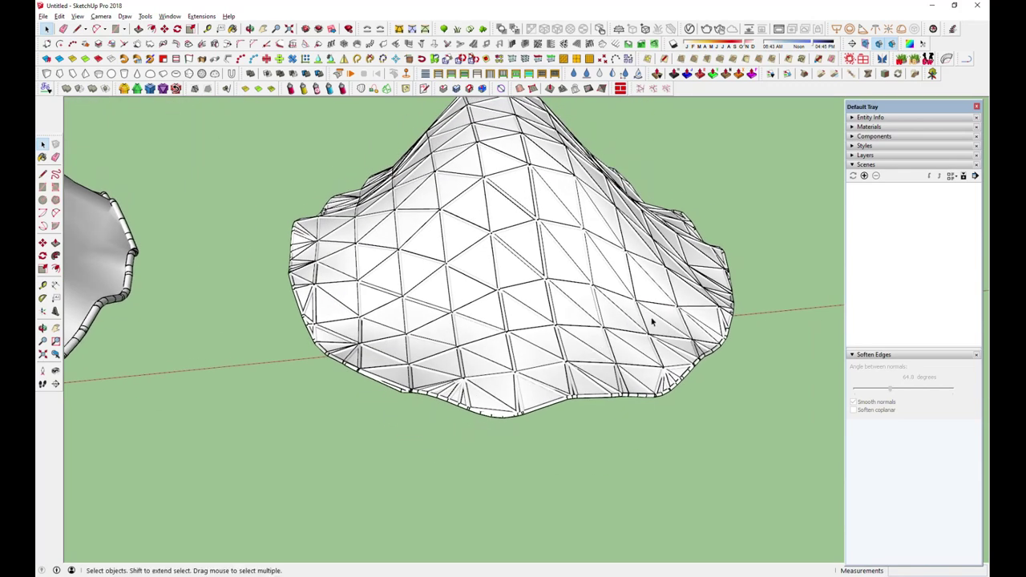
left_click(610, 346)
scroll(612, 350, "down", 3)
left_click(163, 28)
left_click(632, 451)
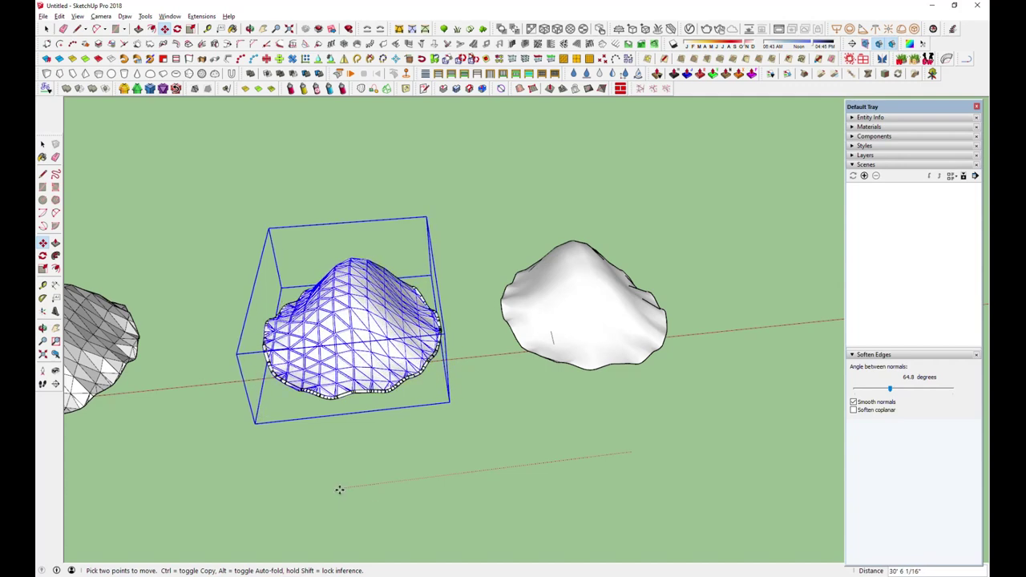
scroll(327, 455, "up", 3)
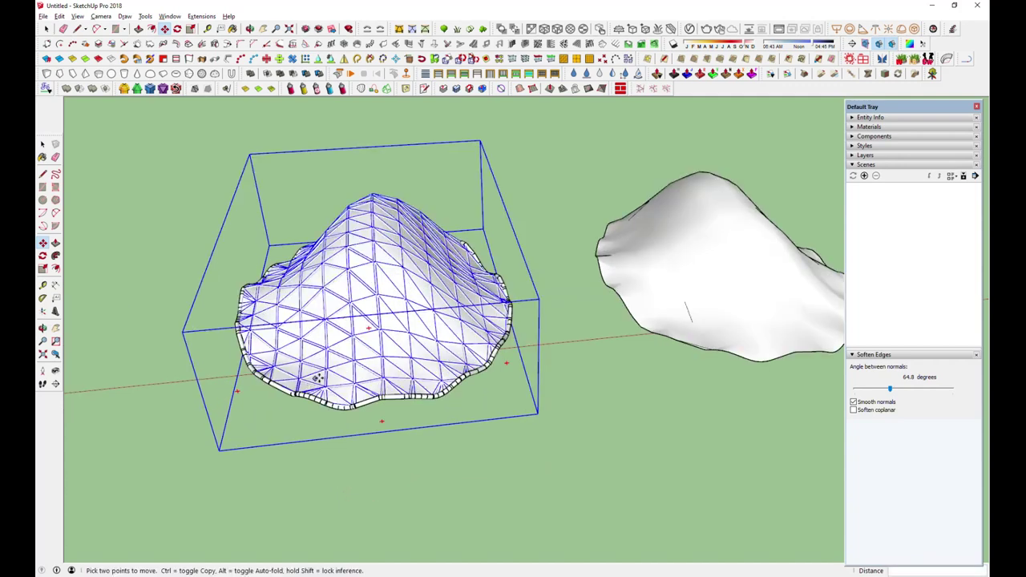
middle_click_drag(331, 433, 332, 337)
mouse_move(328, 193)
middle_mouse_down()
mouse_move(657, 121)
mouse_move(461, 326)
mouse_move(499, 347)
mouse_move(577, 339)
mouse_move(521, 344)
middle_mouse_up()
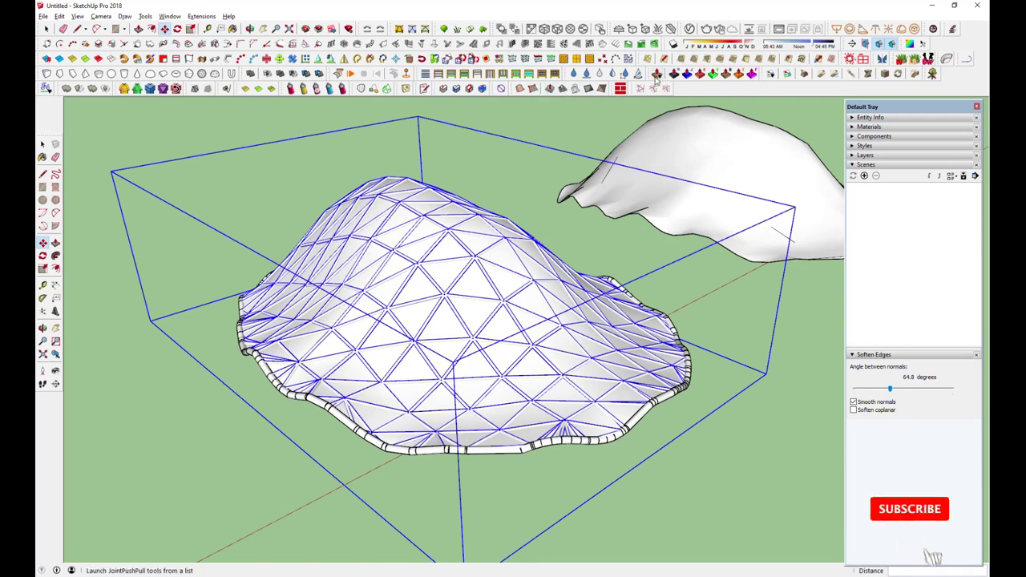
scroll(575, 437, "up", 3)
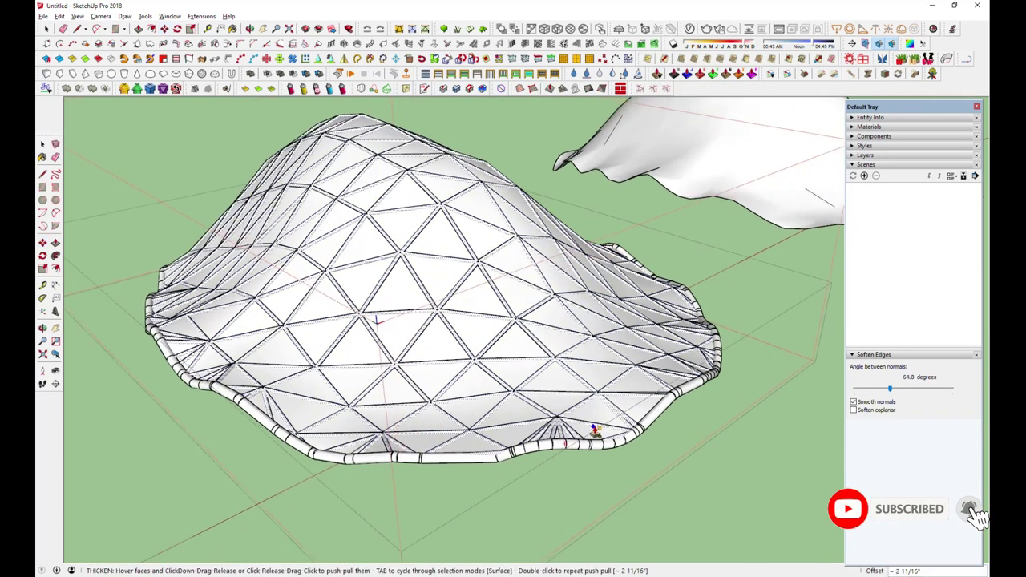
scroll(593, 429, "up", 3)
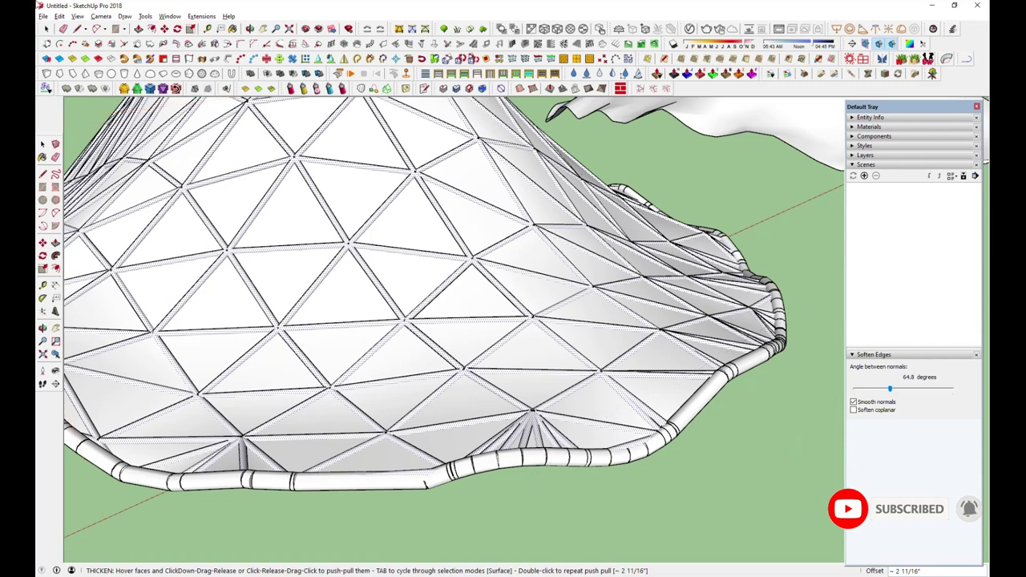
Step: Select the entire connected tube-grid mesh and make it one group
key("space")
triple_click(592, 401)
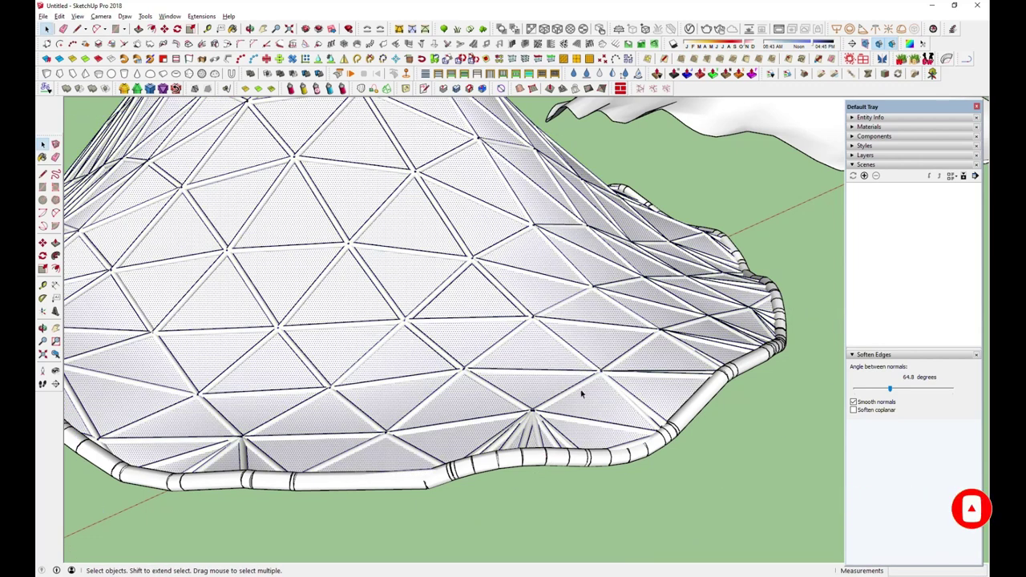
middle_click_drag(642, 272, 607, 460)
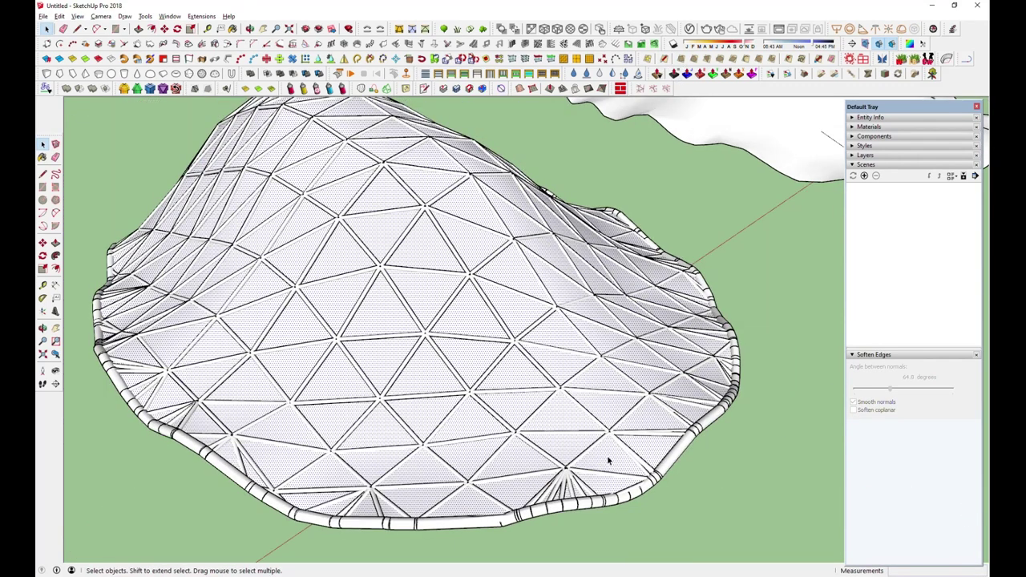
right_click(607, 460)
left_click(665, 152)
mouse_move(610, 321)
middle_mouse_down()
mouse_move(335, 201)
mouse_move(396, 419)
mouse_move(373, 404)
mouse_move(373, 376)
middle_mouse_up()
key("m")
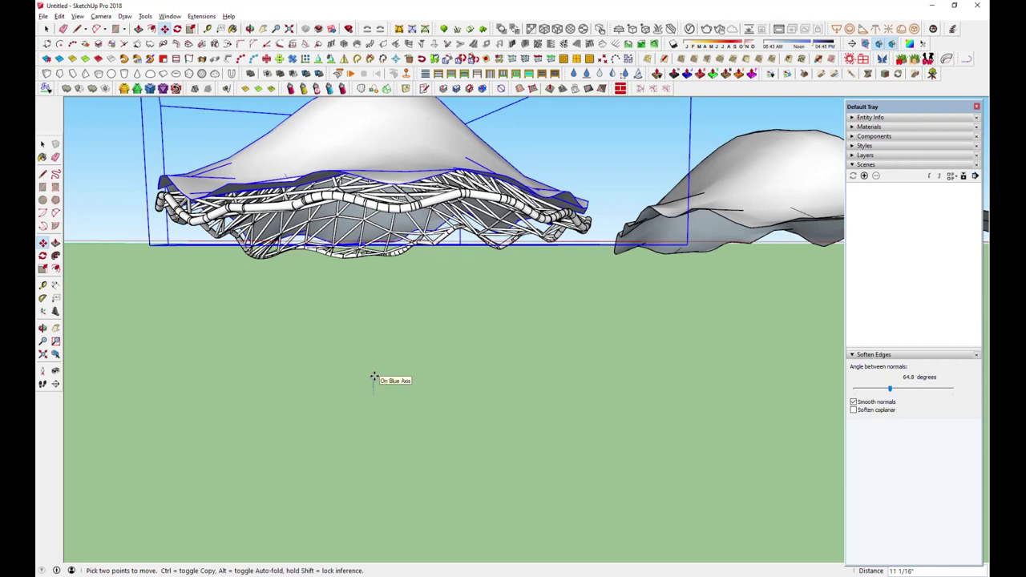
Step: Select the tube grid and the roof surface together and group them
mouse_move(383, 301)
middle_mouse_down()
mouse_move(391, 321)
mouse_move(299, 236)
middle_mouse_up()
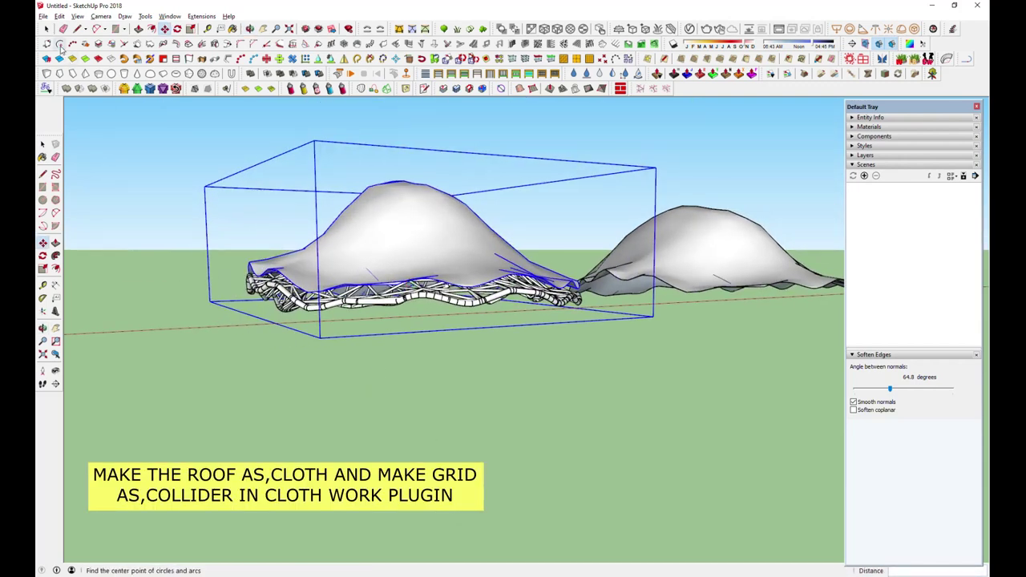
scroll(473, 303, "up", 2)
left_click(459, 359)
left_click(460, 305)
middle_click_drag(460, 305, 453, 261)
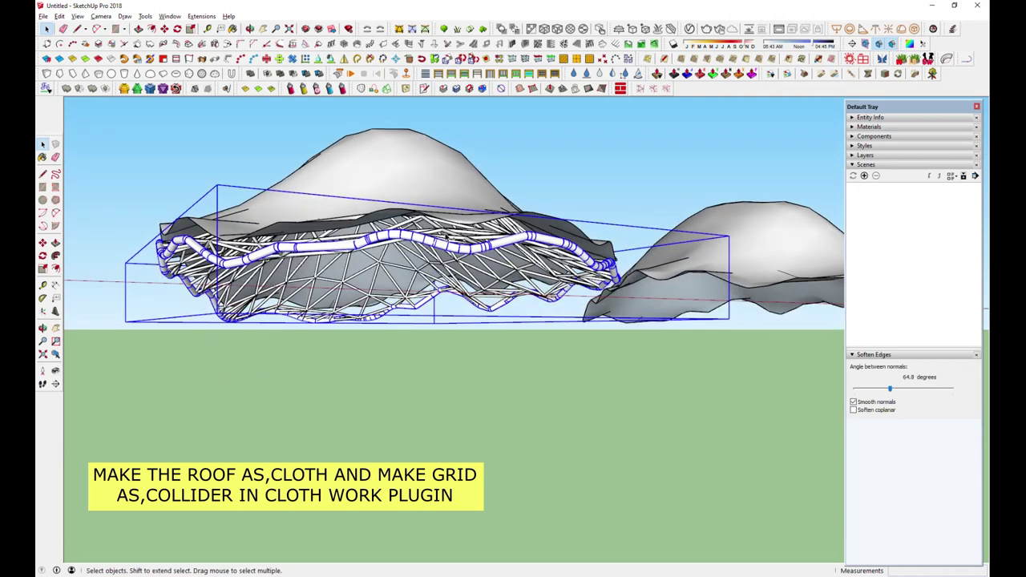
left_click(447, 231, "shift")
right_click(446, 231)
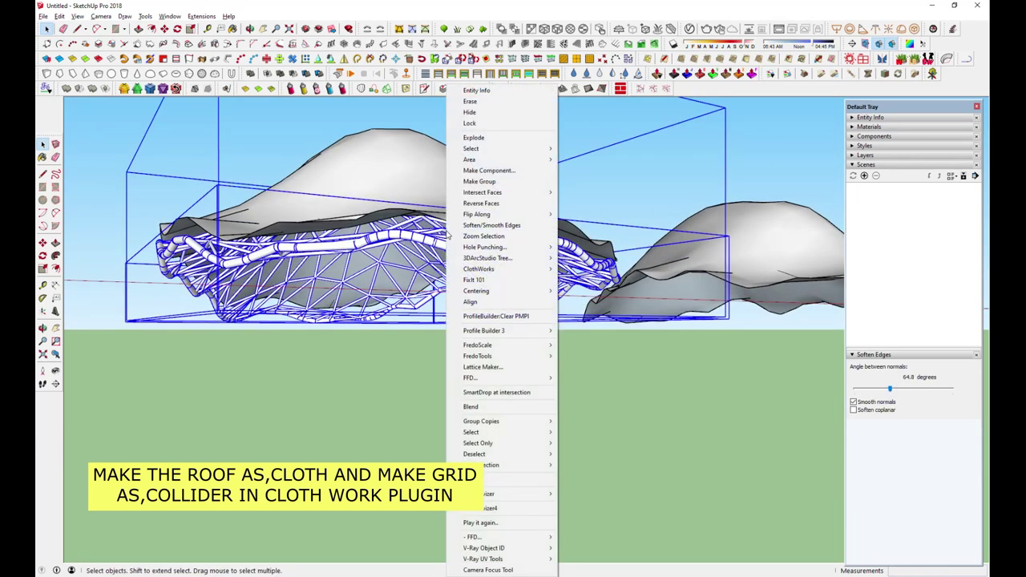
left_click(484, 187)
Step: Mark the grid as a ClothWorks collider
right_click(449, 251)
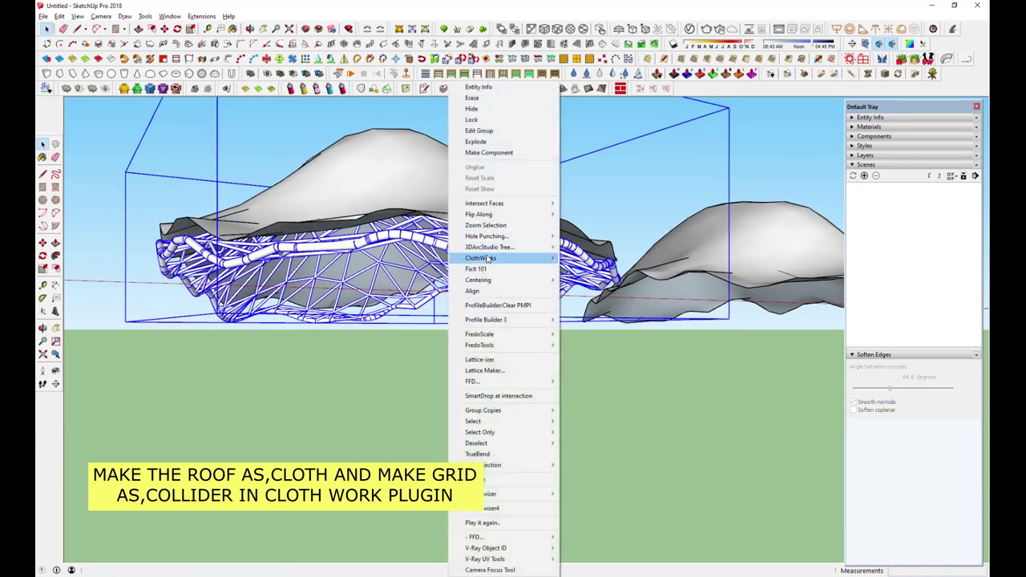
left_click(598, 273)
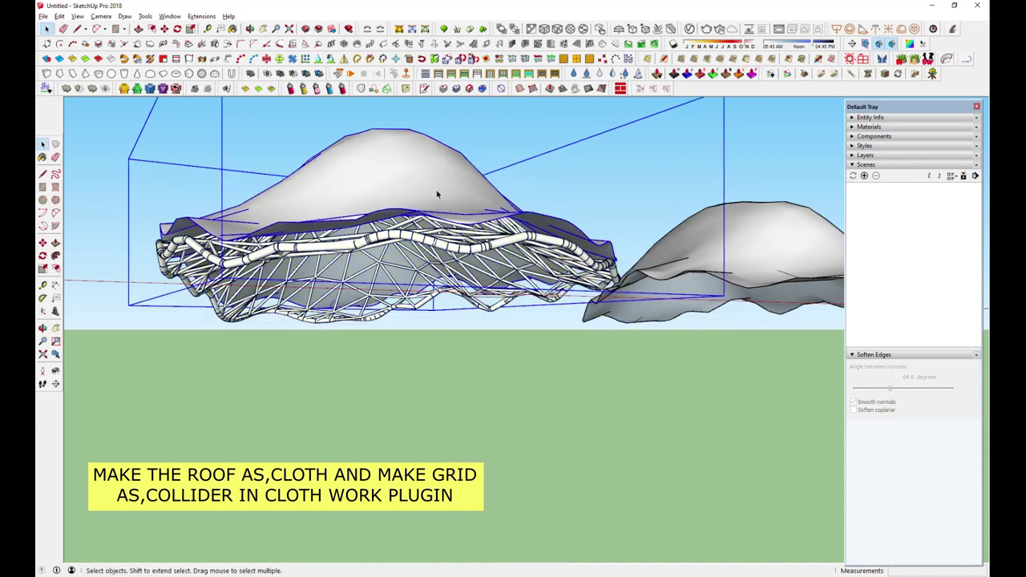
middle_click_drag(435, 195, 420, 259)
right_click(420, 259)
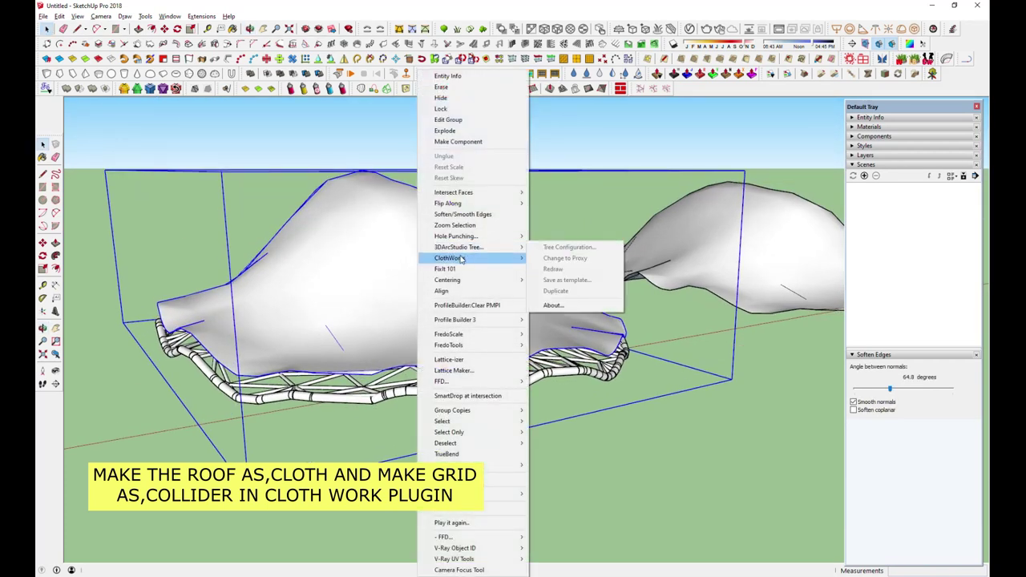
mouse_move(450, 258)
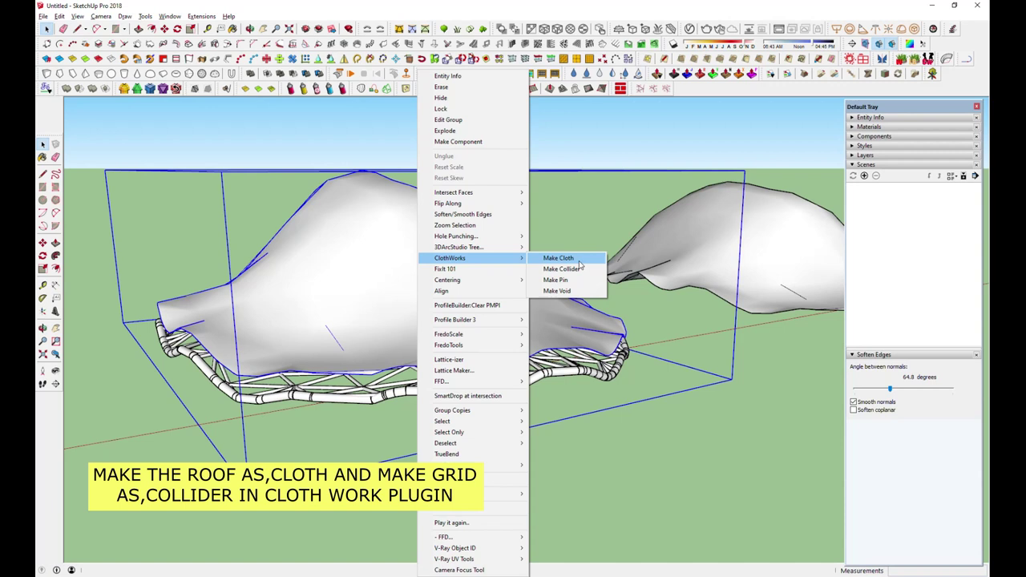
Step: Make the roof a ClothWorks cloth, let it drape over the grid, then stop the simulation
left_click(579, 260)
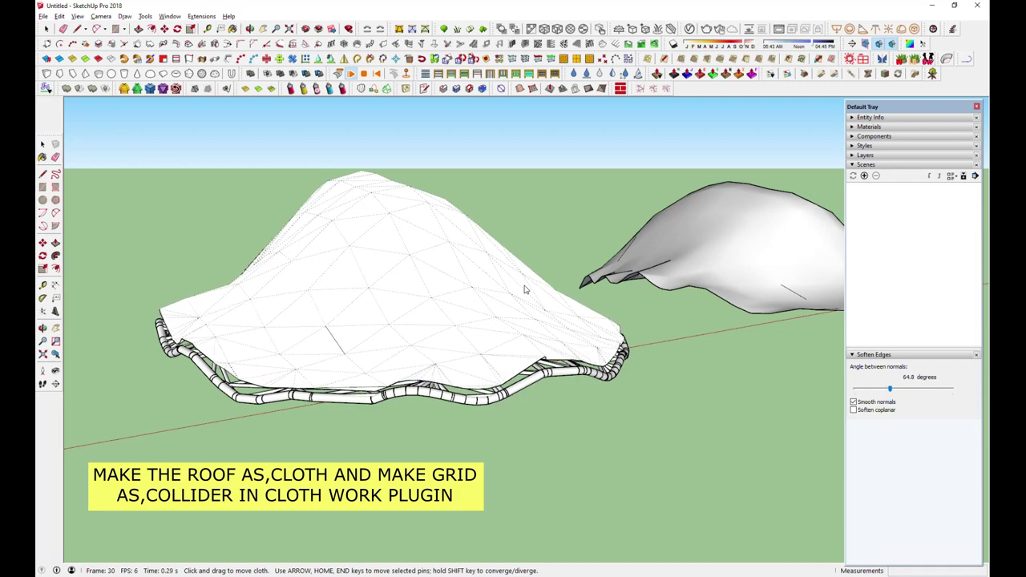
mouse_move(559, 216)
middle_mouse_down()
mouse_move(550, 201)
mouse_move(450, 327)
middle_mouse_up()
middle_click_drag(500, 276, 492, 315)
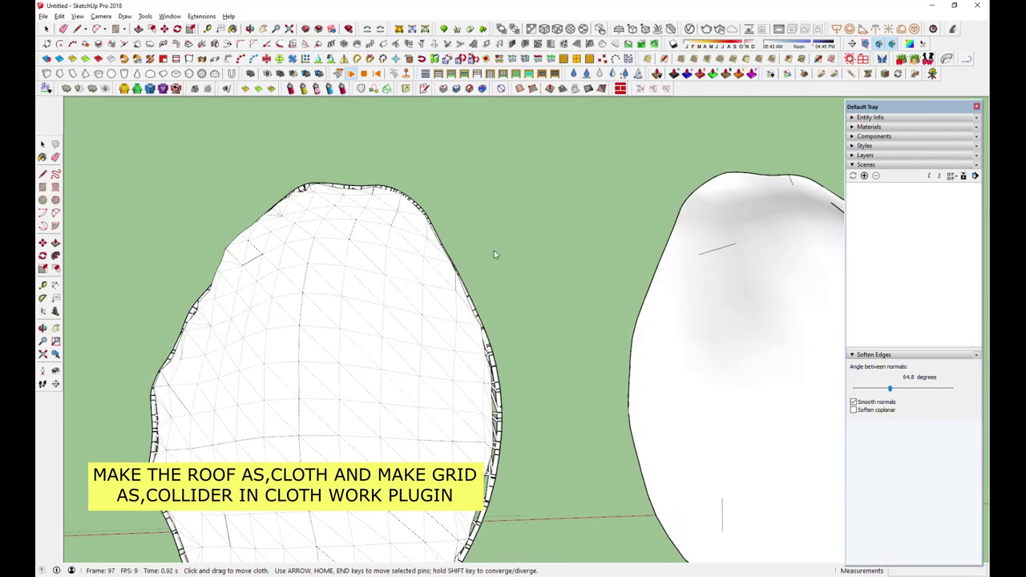
mouse_move(493, 255)
middle_mouse_down()
mouse_move(550, 110)
mouse_move(393, 389)
mouse_move(451, 304)
middle_mouse_up()
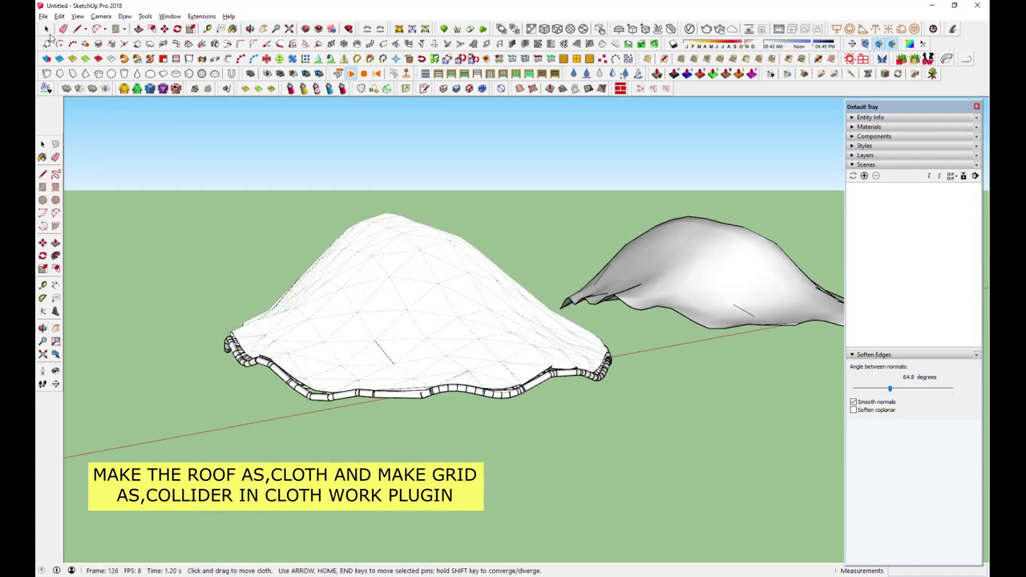
left_click(402, 263)
mouse_move(412, 297)
middle_mouse_down()
mouse_move(355, 293)
mouse_move(385, 328)
middle_mouse_up()
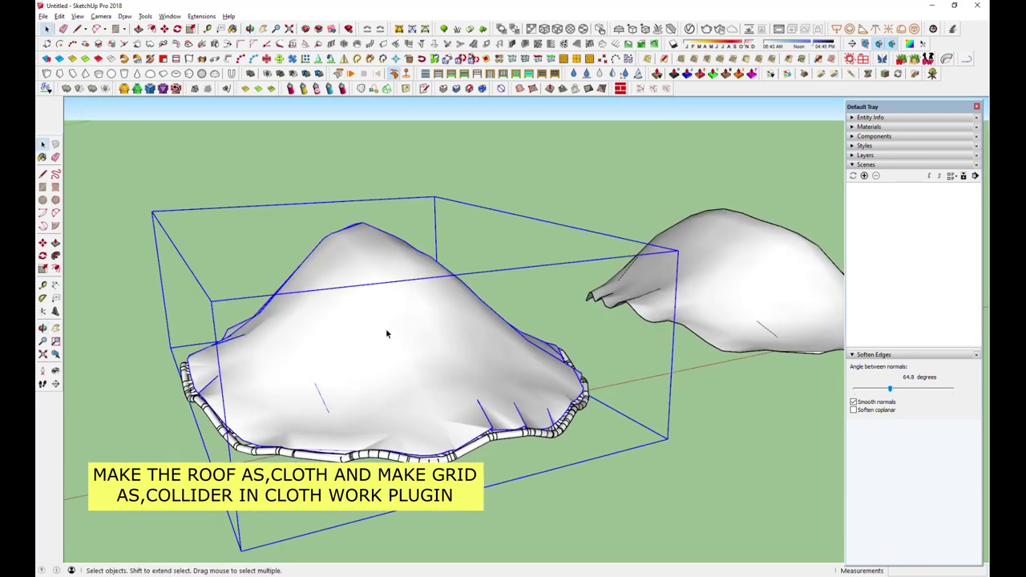
Step: Set ClothWorks adaptive remeshing to Refine 2 and re-run the drape over the grid
left_click(337, 75)
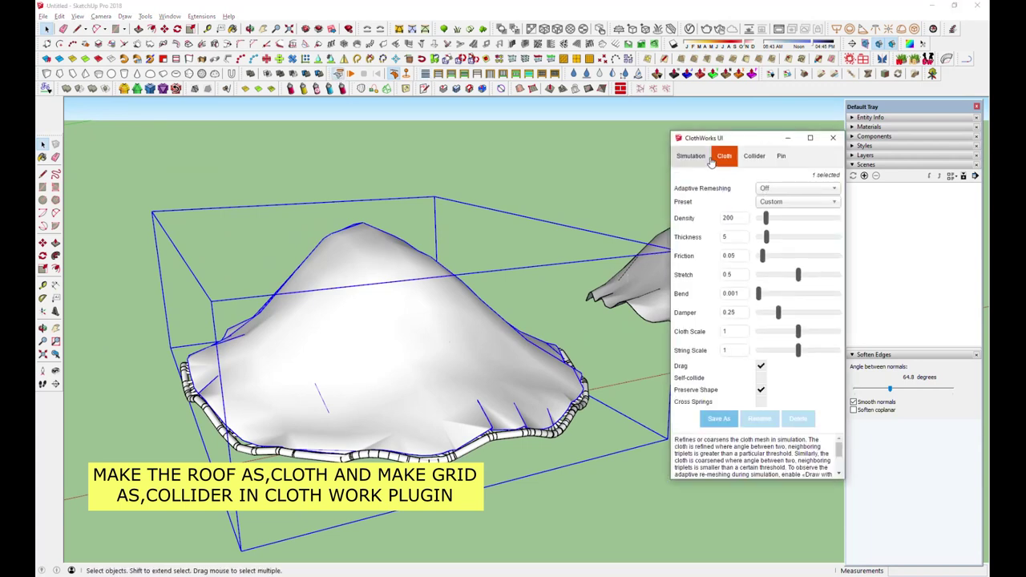
left_click(782, 191)
left_click(778, 255)
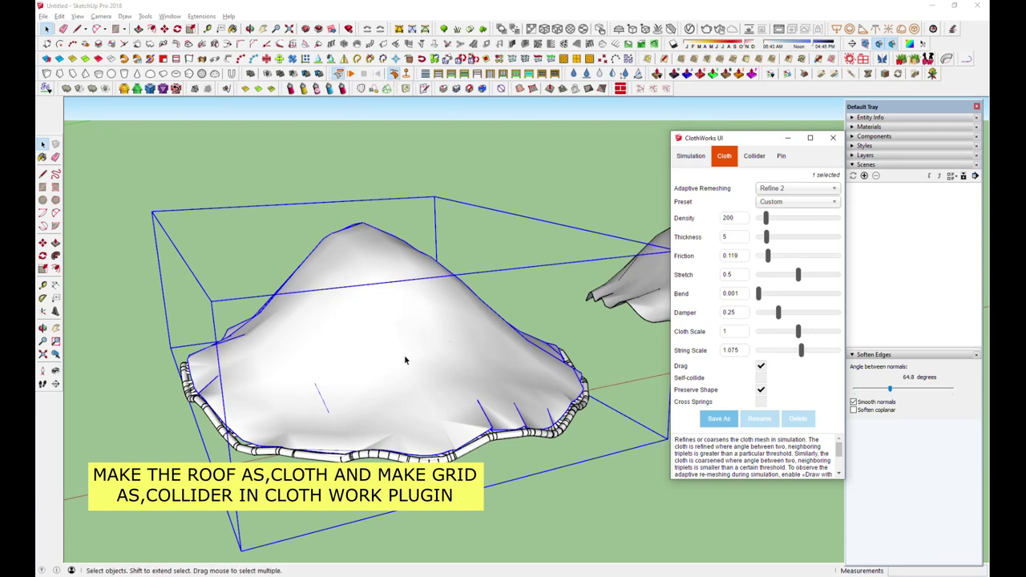
left_click(394, 74)
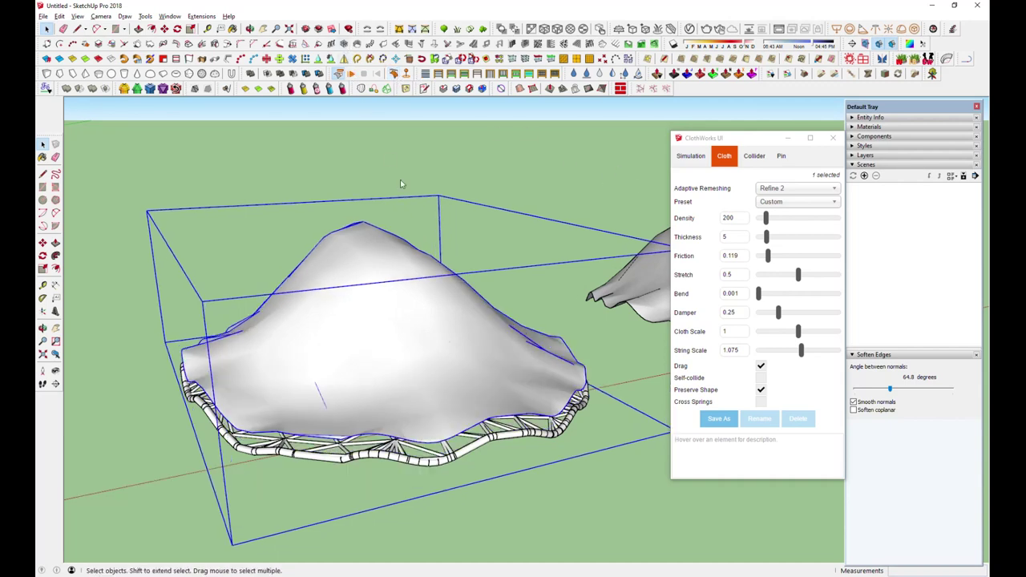
key("space")
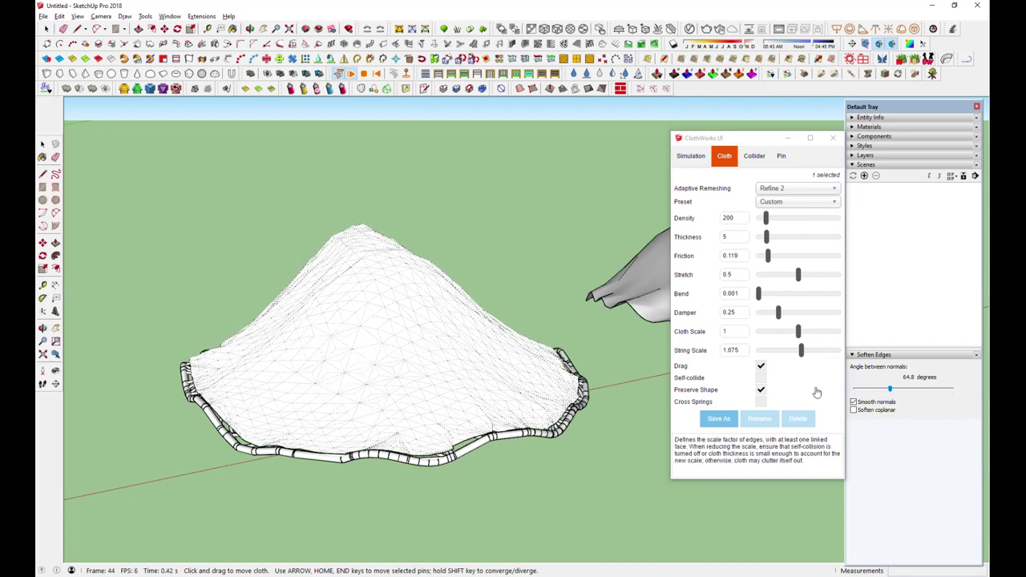
Step: Raise the cloth String Scale to 1.388, lower its Density, then stop and reset the simulation
left_click_drag(800, 351, 813, 355)
middle_click_drag(449, 385, 400, 393)
scroll(420, 474, "up", 5)
scroll(282, 456, "down", 5)
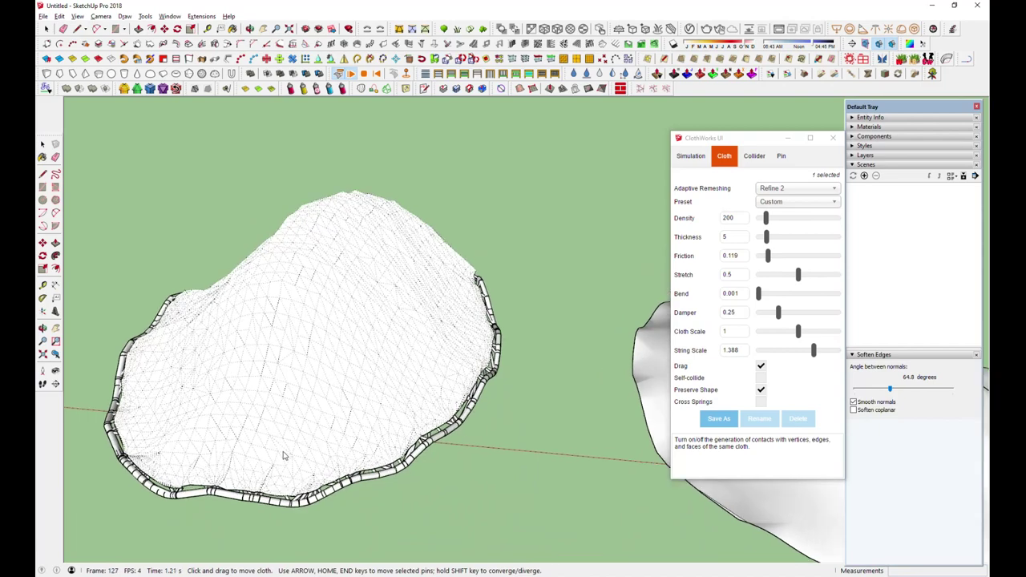
middle_click_drag(282, 455, 357, 336)
scroll(357, 336, "up", 3)
left_click_drag(766, 218, 760, 238)
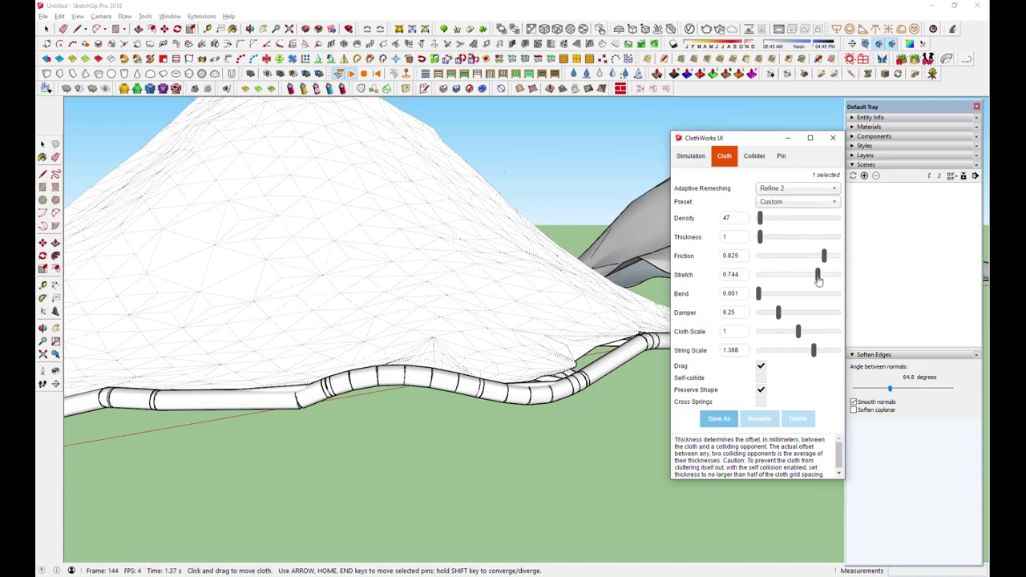
left_click(363, 73)
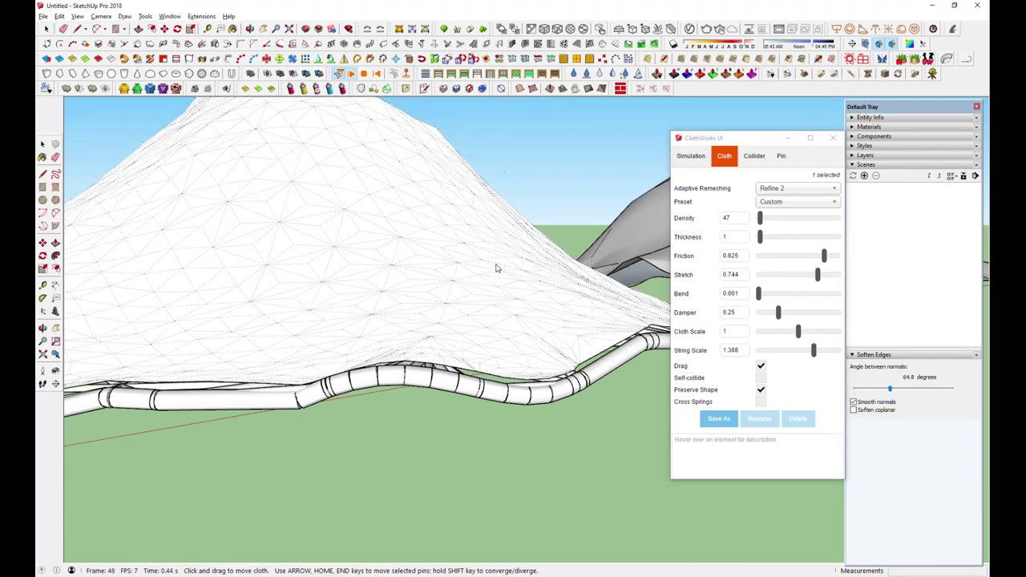
Step: Switch to the simulation settings and orbit around the settled cloth mound
mouse_move(447, 466)
middle_mouse_down()
mouse_move(488, 387)
mouse_move(435, 217)
middle_mouse_up()
scroll(435, 218, "down", 2)
left_click(690, 155)
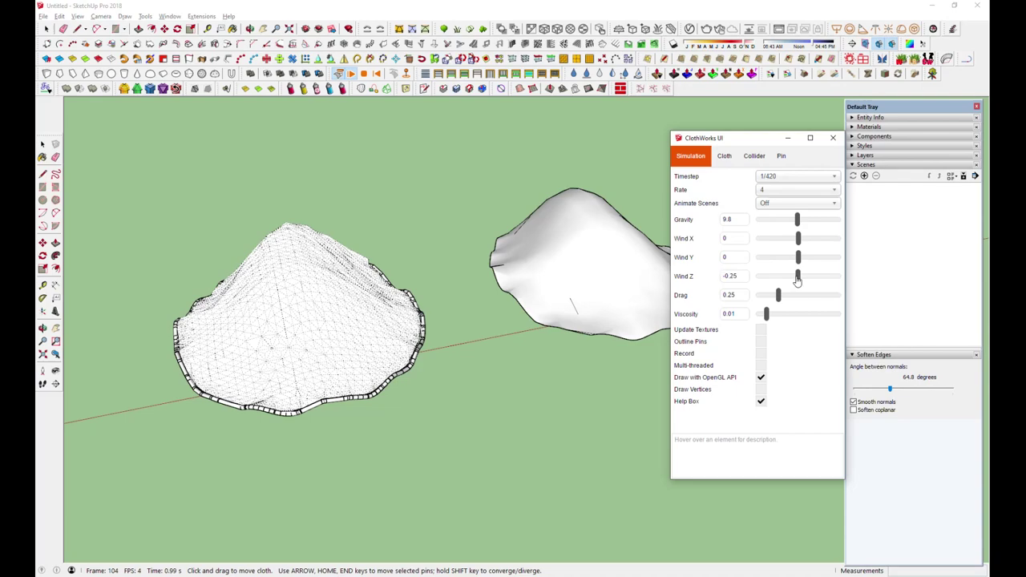
scroll(165, 290, "up", 3)
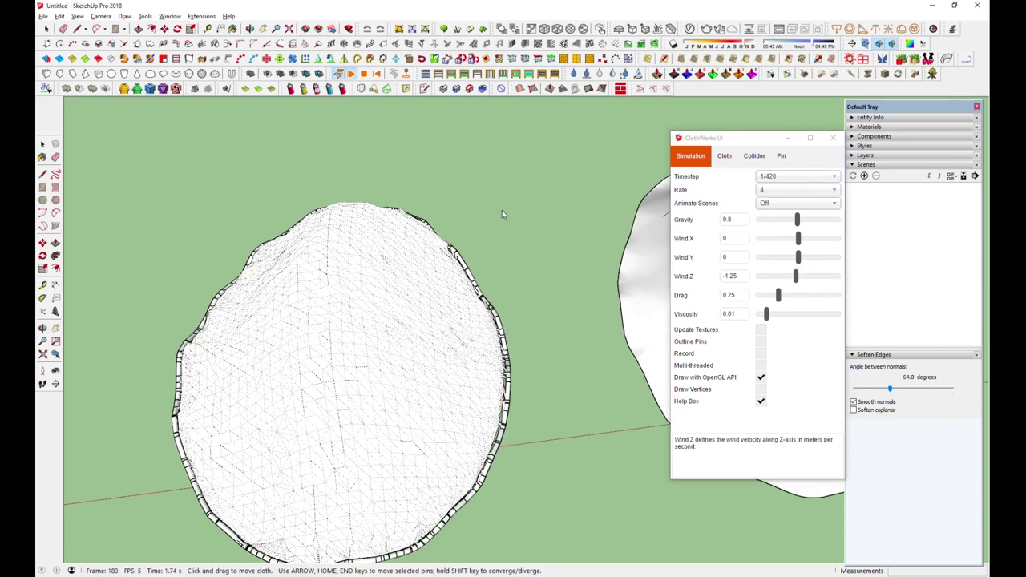
middle_click_drag(437, 422, 399, 297, "shift")
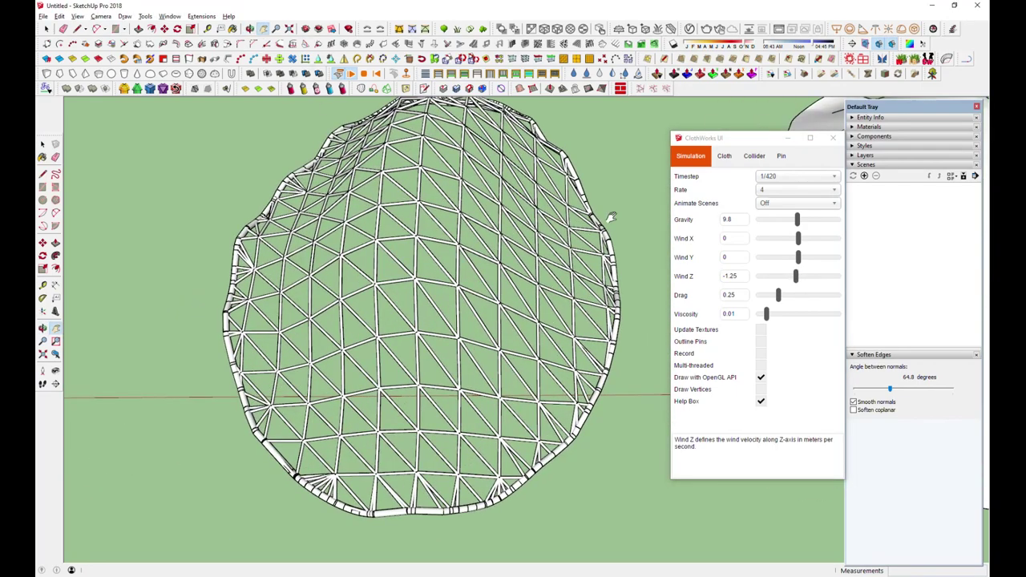
middle_click_drag(393, 257, 369, 160)
scroll(369, 160, "up", 2)
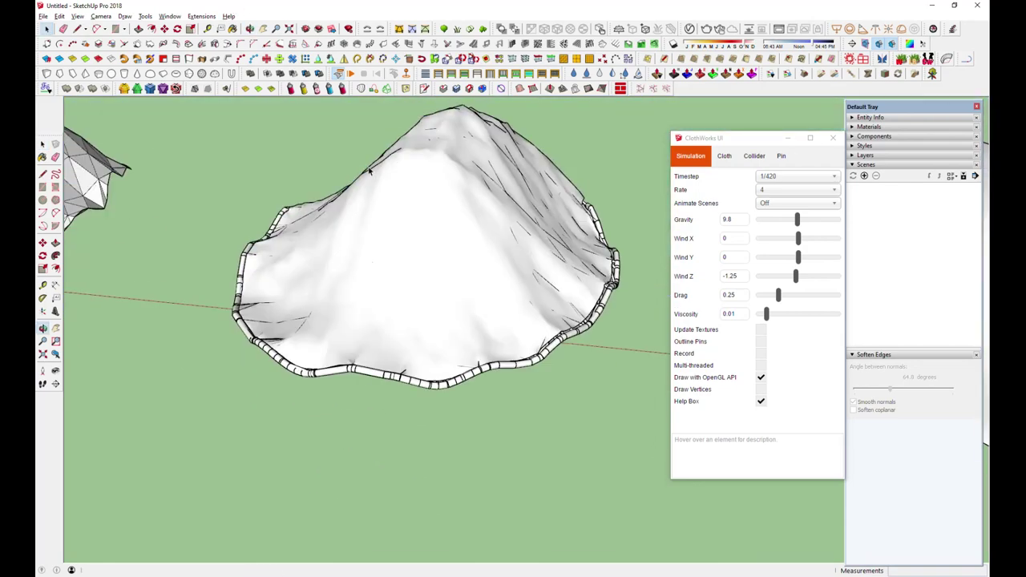
scroll(378, 251, "up", 2)
mouse_move(377, 250)
middle_mouse_down()
mouse_move(451, 348)
mouse_move(304, 107)
mouse_move(621, 274)
mouse_move(584, 321)
mouse_move(435, 287)
mouse_move(466, 216)
mouse_move(449, 264)
middle_mouse_up()
scroll(449, 265, "up", 3)
scroll(465, 339, "up", 3)
middle_click_drag(465, 339, 541, 421)
scroll(598, 332, "up", 5)
Step: Select the whole roof cloth mesh
left_click(603, 321)
double_click(603, 322)
mouse_move(603, 322)
middle_mouse_down()
mouse_move(431, 411)
mouse_move(614, 332)
mouse_move(587, 351)
middle_mouse_up()
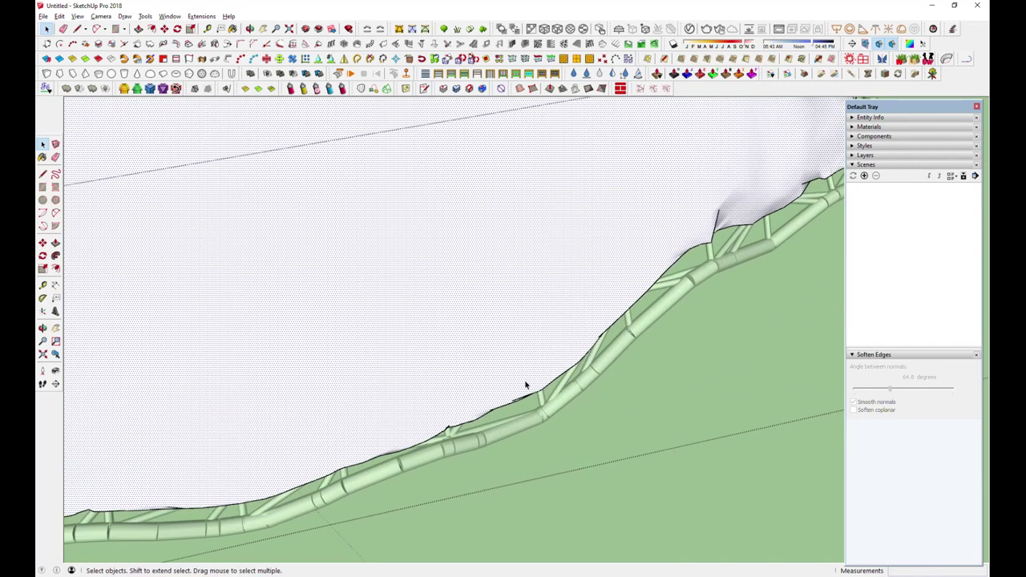
Step: Begin tracing a Line on Surface along the roof just inside the railing
scroll(525, 385, "down", 3)
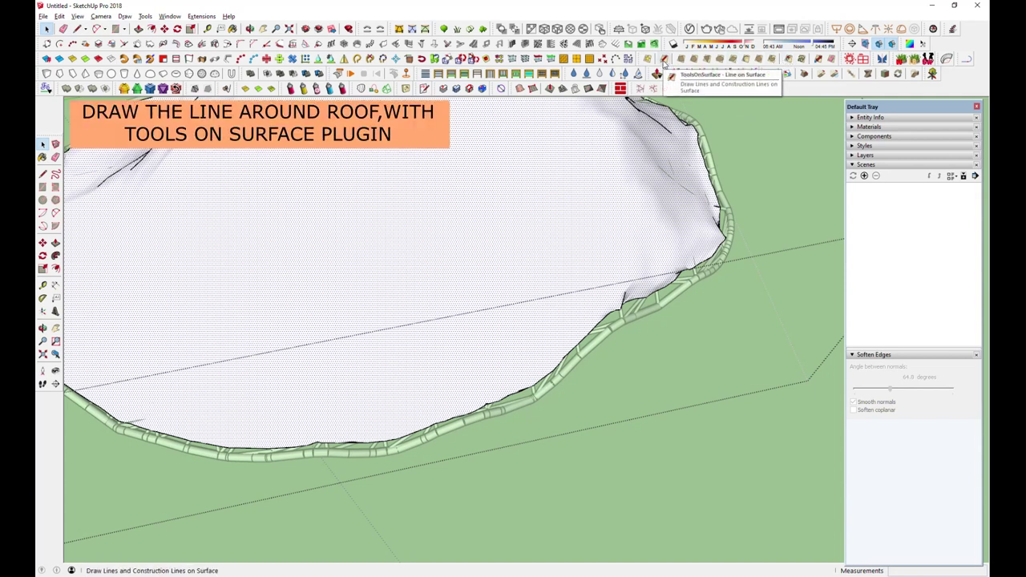
left_click(663, 61)
scroll(513, 385, "up", 3)
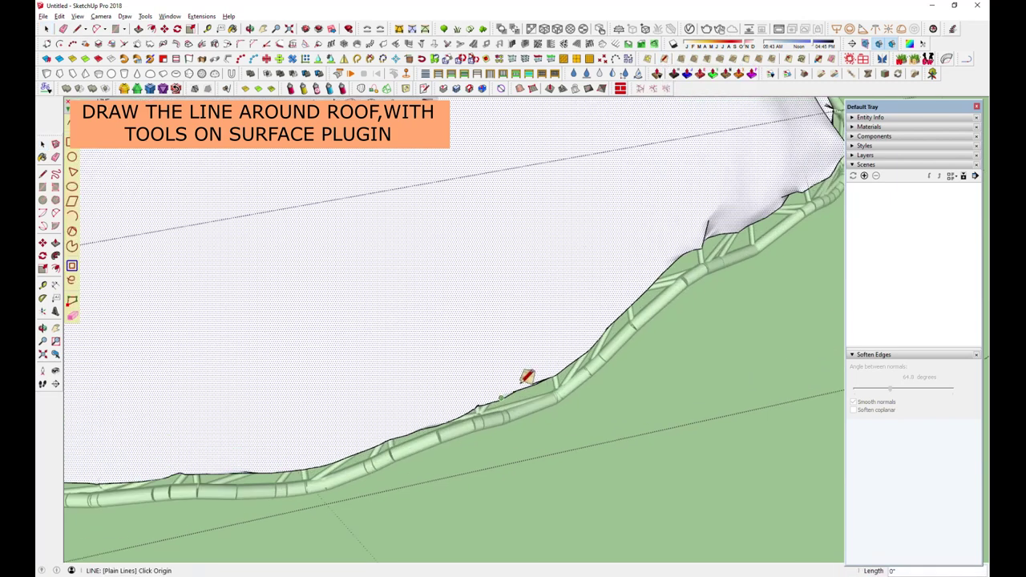
middle_click_drag(612, 300, 730, 199)
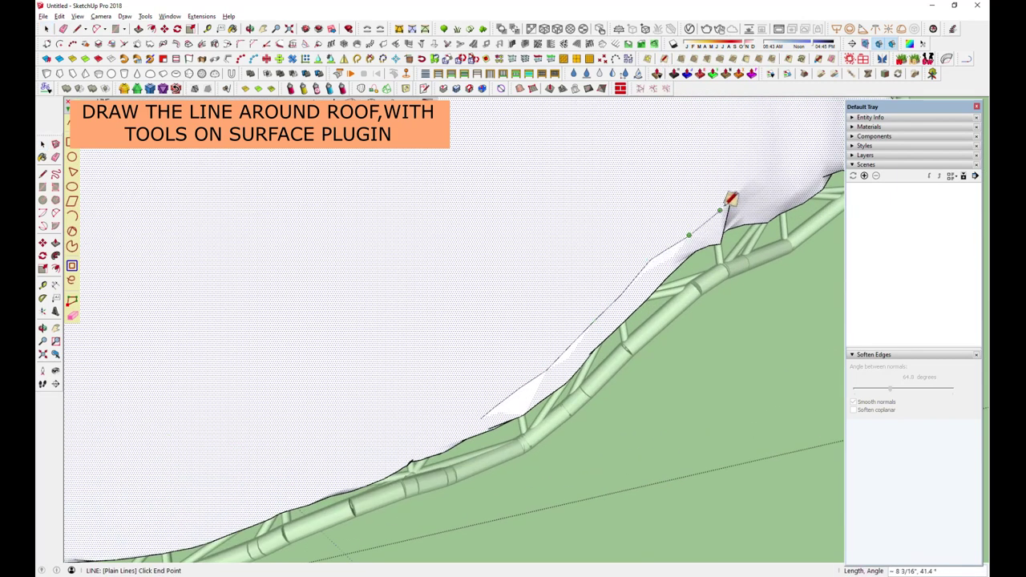
middle_click_drag(407, 401, 612, 350)
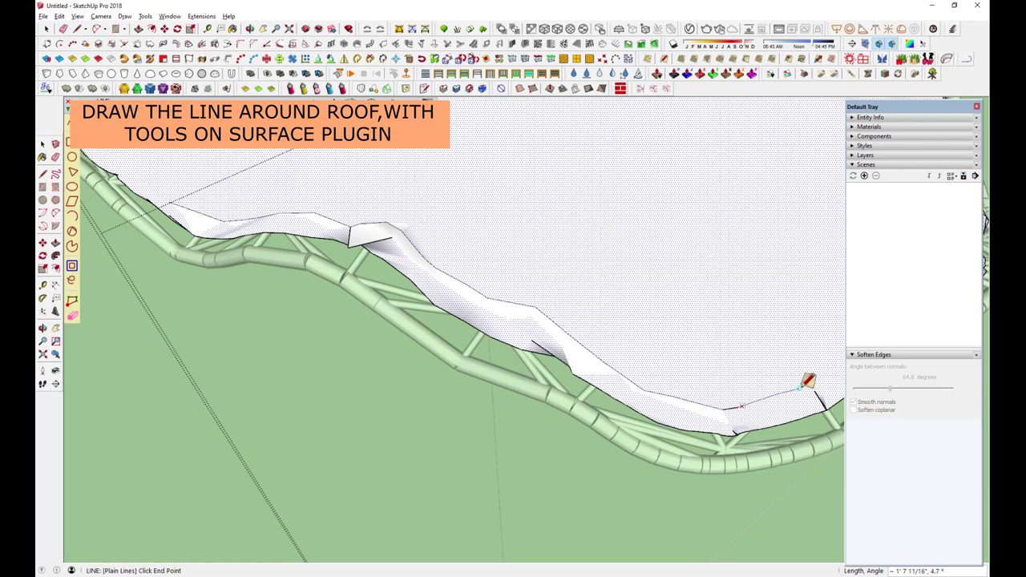
middle_click_drag(807, 374, 522, 412)
left_click(567, 372)
scroll(739, 371, "down", 3)
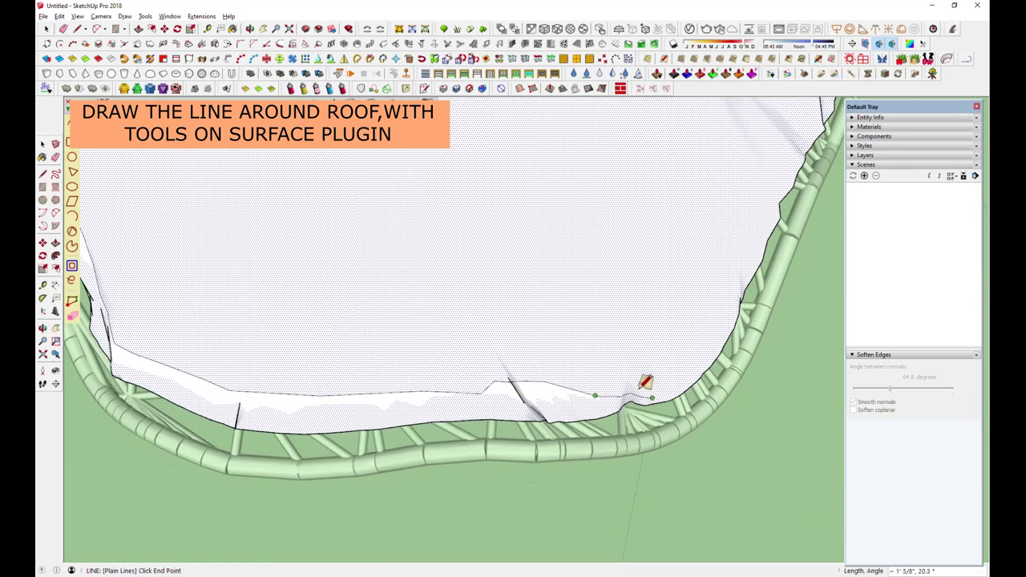
mouse_move(698, 348)
middle_mouse_down()
mouse_move(583, 398)
mouse_move(618, 336)
middle_mouse_up()
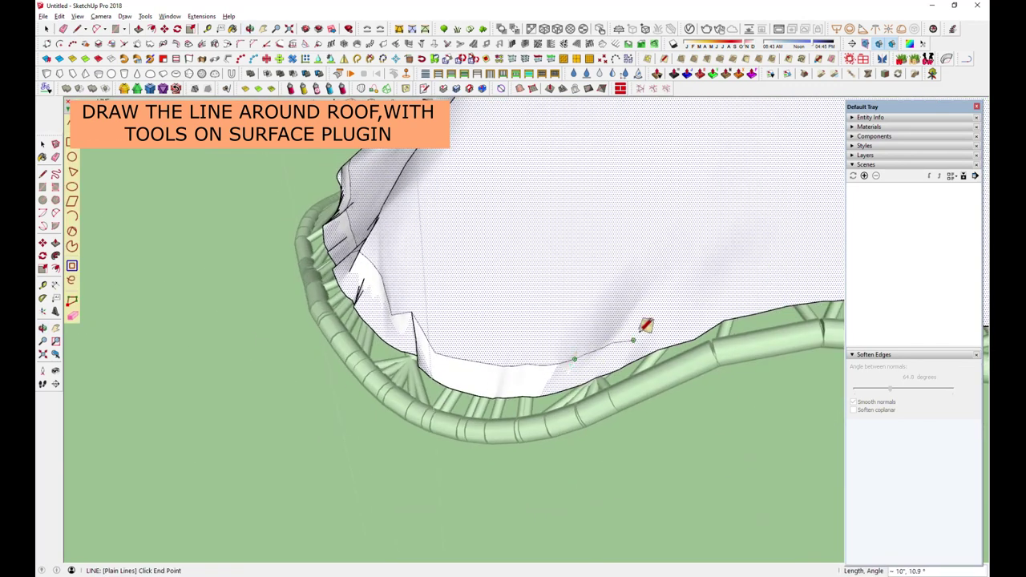
mouse_move(265, 367)
middle_mouse_down()
mouse_move(568, 486)
mouse_move(339, 204)
mouse_move(614, 227)
middle_mouse_up()
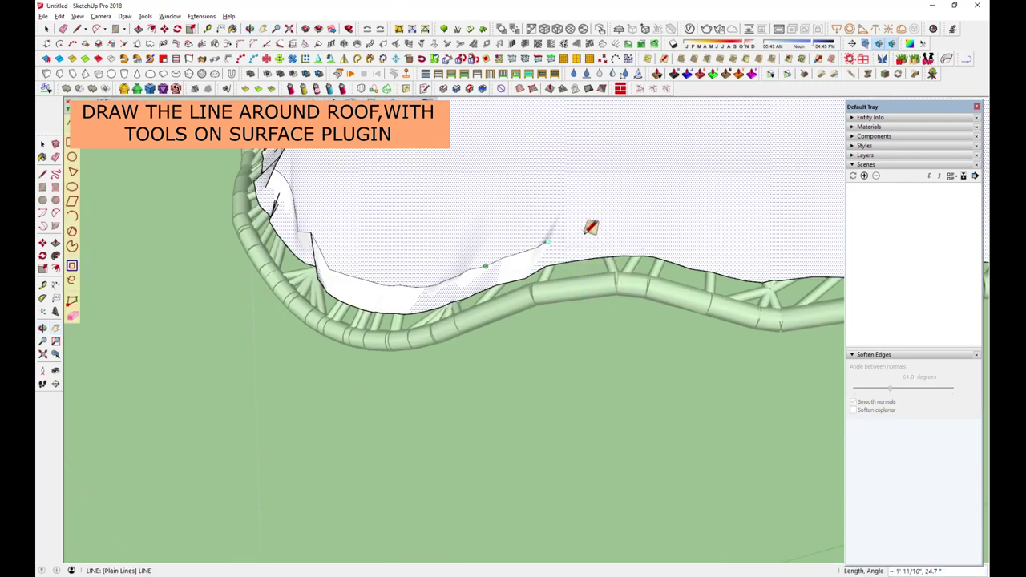
Step: Continue the traced line around the rest of the roof edge
left_click(545, 240)
middle_click_drag(781, 250, 670, 275)
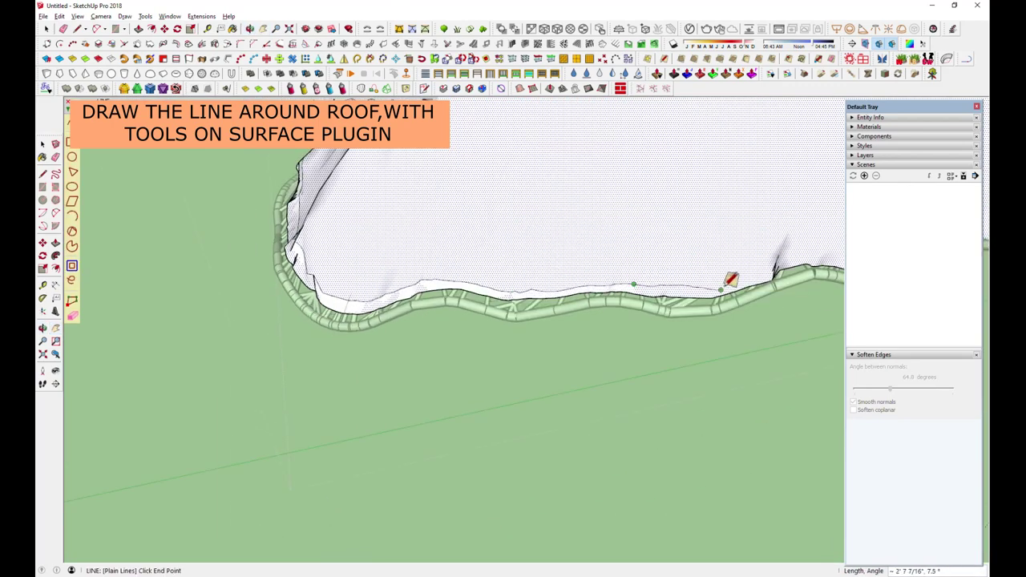
scroll(789, 253, "up", 3)
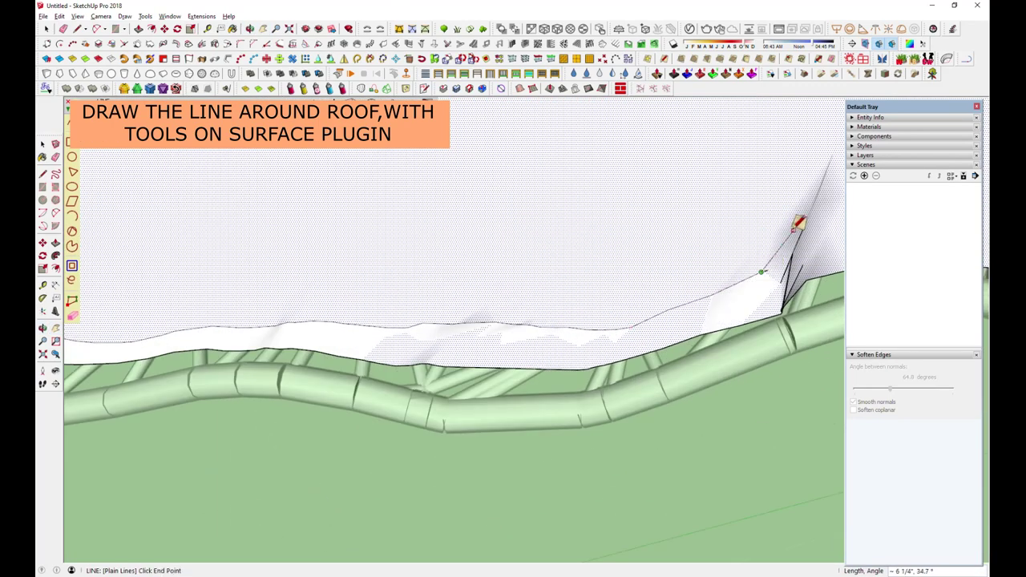
scroll(641, 281, "down", 3)
scroll(617, 293, "down", 5)
scroll(687, 293, "up", 4)
scroll(697, 288, "up", 3)
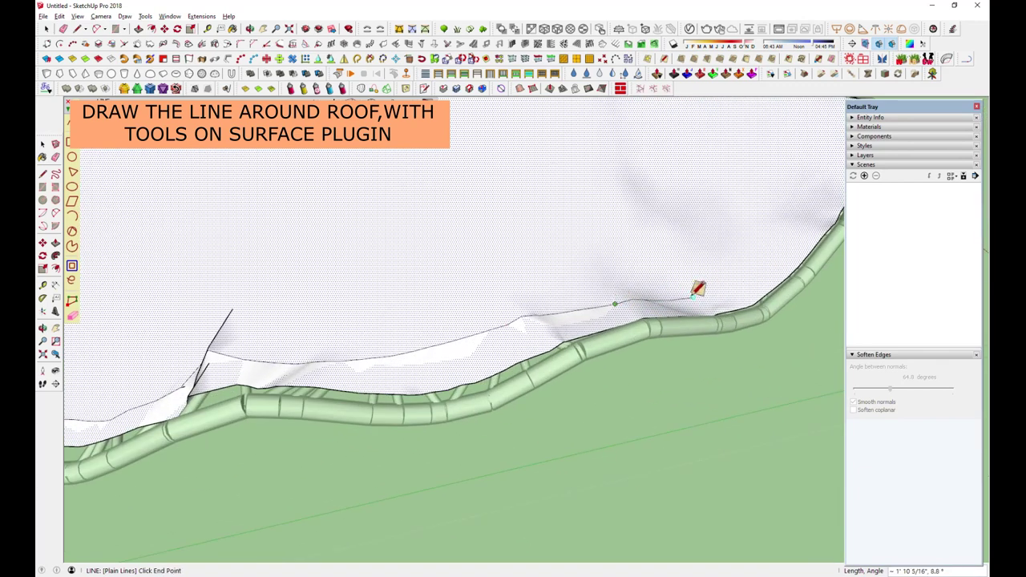
scroll(697, 288, "down", 5)
scroll(774, 270, "up", 5)
mouse_move(774, 270)
middle_mouse_down()
mouse_move(815, 224)
mouse_move(728, 255)
middle_mouse_up()
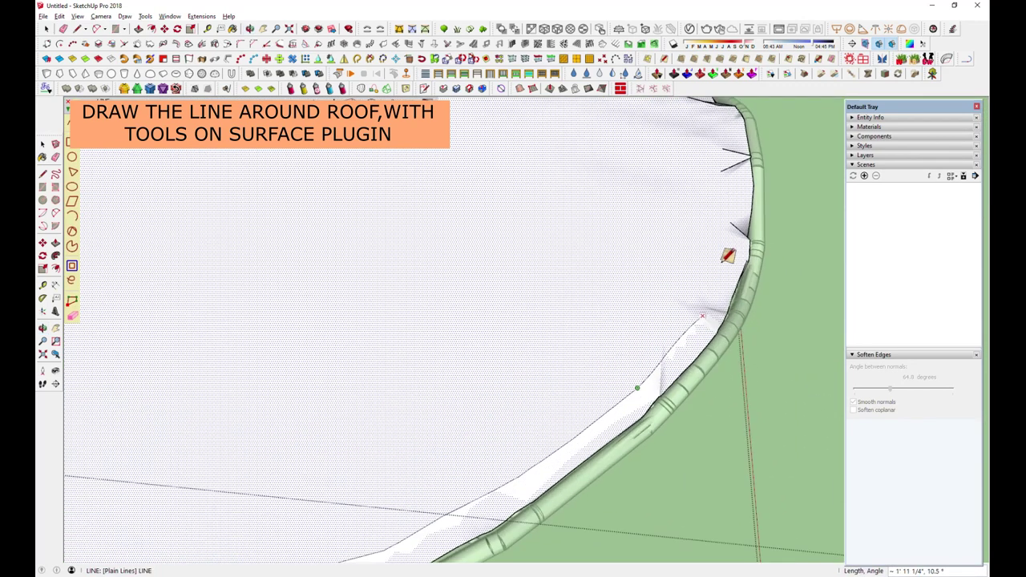
scroll(724, 232, "down", 3)
middle_click_drag(714, 406, 618, 401)
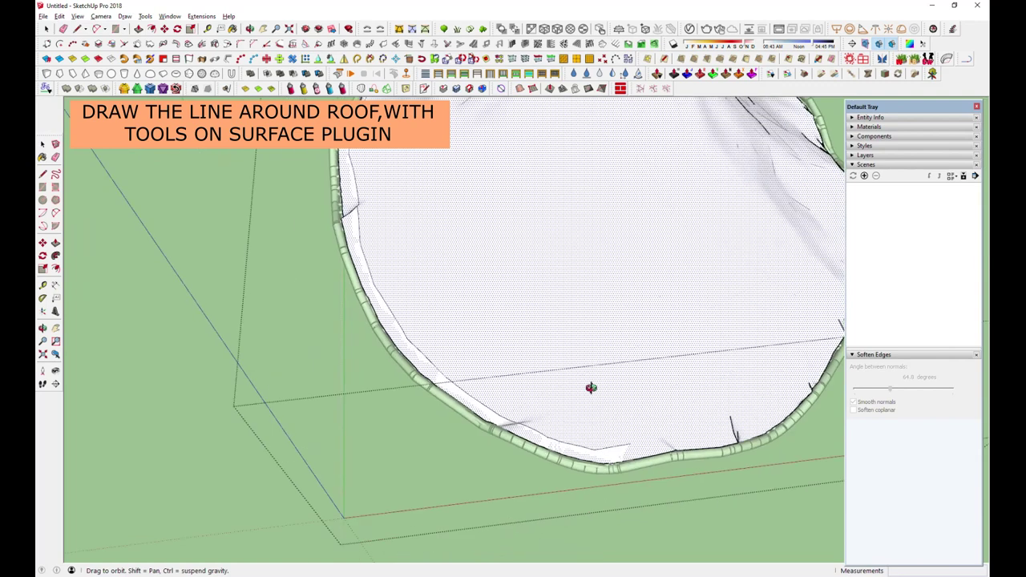
scroll(621, 400, "up", 3)
left_click(627, 401)
scroll(756, 385, "down", 3)
scroll(626, 361, "up", 3)
mouse_move(744, 286)
middle_mouse_down()
mouse_move(583, 368)
mouse_move(404, 424)
mouse_move(710, 258)
mouse_move(527, 323)
middle_mouse_up()
scroll(607, 160, "up", 2)
mouse_move(607, 159)
middle_mouse_down()
mouse_move(650, 165)
mouse_move(625, 293)
mouse_move(543, 357)
mouse_move(507, 364)
middle_mouse_up()
Step: Soften and smooth the roof edges, then delete the inner roof, leaving the border strip
key("space")
scroll(507, 365, "down", 5)
scroll(481, 320, "up", 3)
right_click(378, 320)
left_click(399, 339)
key("Delete")
mouse_move(404, 435)
middle_mouse_down()
mouse_move(471, 433)
mouse_move(496, 393)
mouse_move(481, 457)
mouse_move(489, 449)
middle_mouse_up()
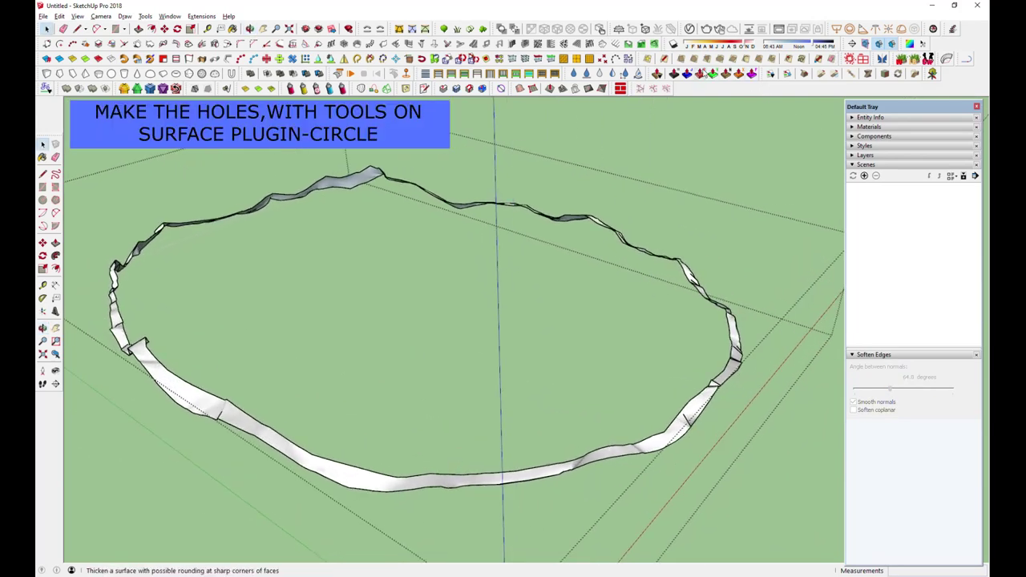
Step: Draw the first ToolsOnSurface circular hole on the roof's border strip
left_click(693, 66)
middle_click_drag(591, 476, 541, 459)
mouse_move(690, 434)
middle_mouse_down()
mouse_move(600, 405)
mouse_move(654, 408)
middle_mouse_up()
mouse_move(754, 348)
middle_mouse_down()
mouse_move(572, 360)
mouse_move(591, 278)
middle_mouse_up()
scroll(678, 234, "up", 3)
scroll(513, 314, "up", 3)
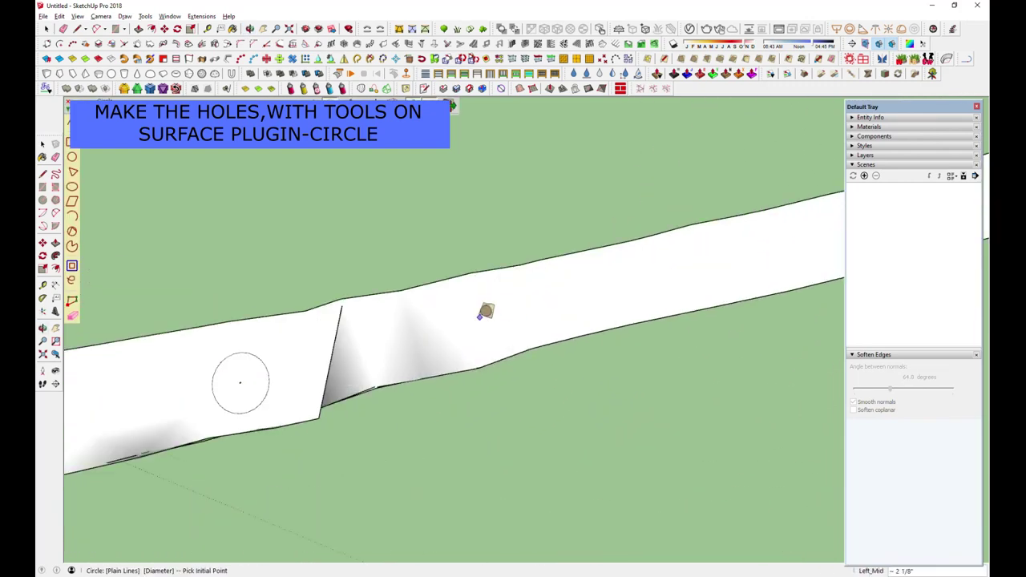
scroll(510, 312, "down", 3)
mouse_move(508, 320)
middle_mouse_down()
mouse_move(423, 357)
mouse_move(681, 251)
mouse_move(529, 256)
mouse_move(336, 463)
middle_mouse_up()
left_click(336, 462)
mouse_move(583, 369)
middle_mouse_down()
mouse_move(557, 412)
mouse_move(556, 362)
mouse_move(653, 366)
mouse_move(641, 361)
mouse_move(694, 350)
mouse_move(614, 361)
mouse_move(445, 356)
mouse_move(633, 255)
mouse_move(561, 321)
mouse_move(556, 275)
mouse_move(610, 275)
mouse_move(600, 291)
mouse_move(463, 339)
mouse_move(465, 442)
mouse_move(537, 226)
mouse_move(527, 263)
mouse_move(508, 274)
mouse_move(540, 367)
mouse_move(239, 289)
mouse_move(318, 274)
mouse_move(449, 328)
mouse_move(446, 278)
middle_mouse_up()
left_click(640, 361)
Step: Cut more circular holes along the strip, out to its curving end
left_click(633, 254)
left_click(463, 339)
mouse_move(458, 406)
middle_mouse_down()
mouse_move(488, 229)
mouse_move(475, 319)
middle_mouse_up()
mouse_move(493, 267)
middle_mouse_down()
mouse_move(473, 417)
mouse_move(426, 201)
mouse_move(337, 424)
mouse_move(531, 401)
middle_mouse_up()
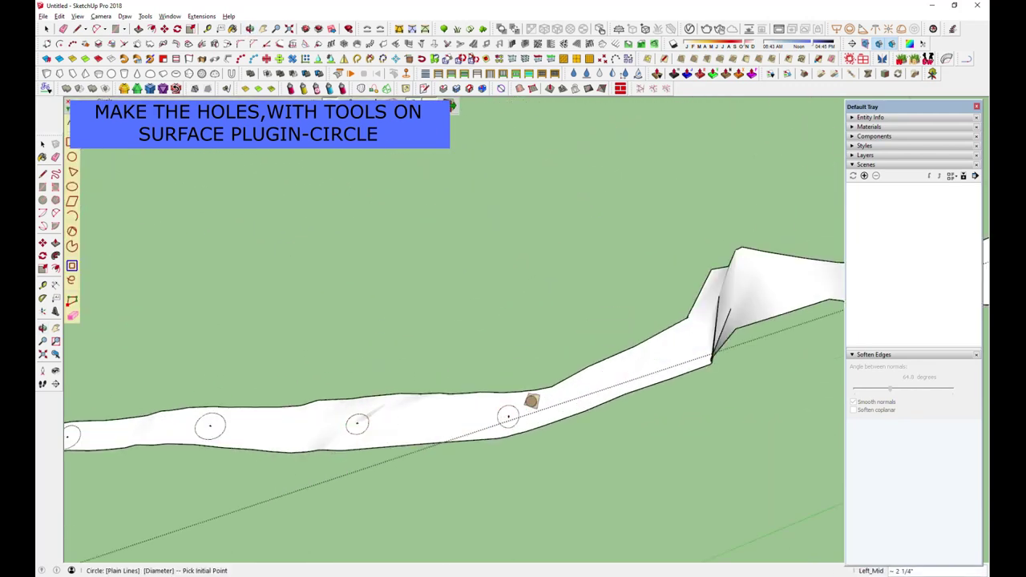
mouse_move(792, 277)
middle_mouse_down()
mouse_move(380, 406)
mouse_move(381, 368)
middle_mouse_up()
mouse_move(593, 299)
middle_mouse_down()
mouse_move(738, 339)
mouse_move(366, 337)
mouse_move(668, 279)
mouse_move(386, 390)
mouse_move(602, 367)
middle_mouse_up()
left_click(602, 366)
key("space")
Step: Orbit around the model to inspect the perforated border strip from several sides
mouse_move(768, 359)
middle_mouse_down()
mouse_move(651, 367)
mouse_move(779, 259)
mouse_move(649, 358)
mouse_move(677, 132)
mouse_move(630, 236)
mouse_move(464, 273)
middle_mouse_up()
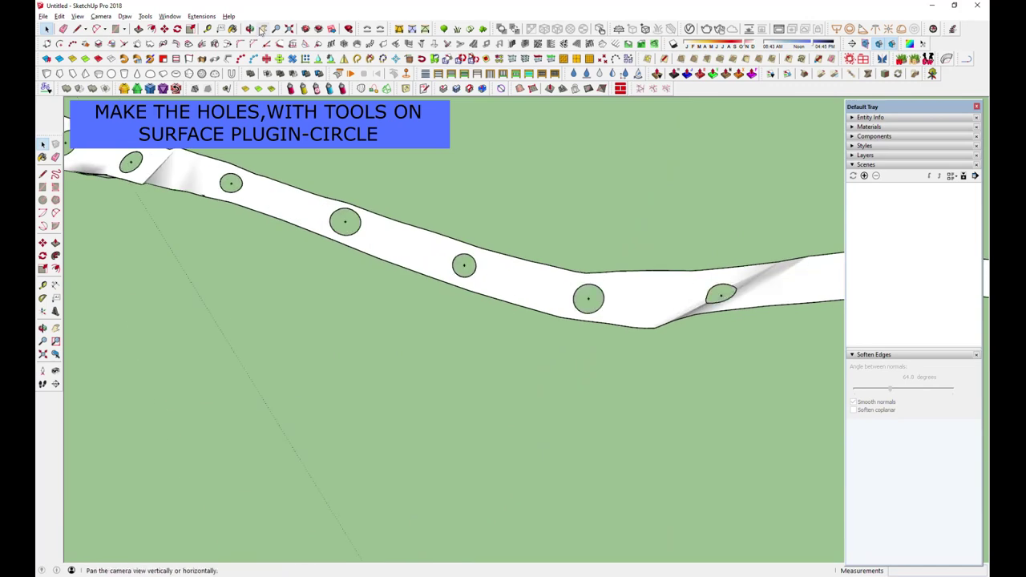
middle_click_drag(264, 240, 235, 325)
middle_click_drag(584, 302, 367, 377)
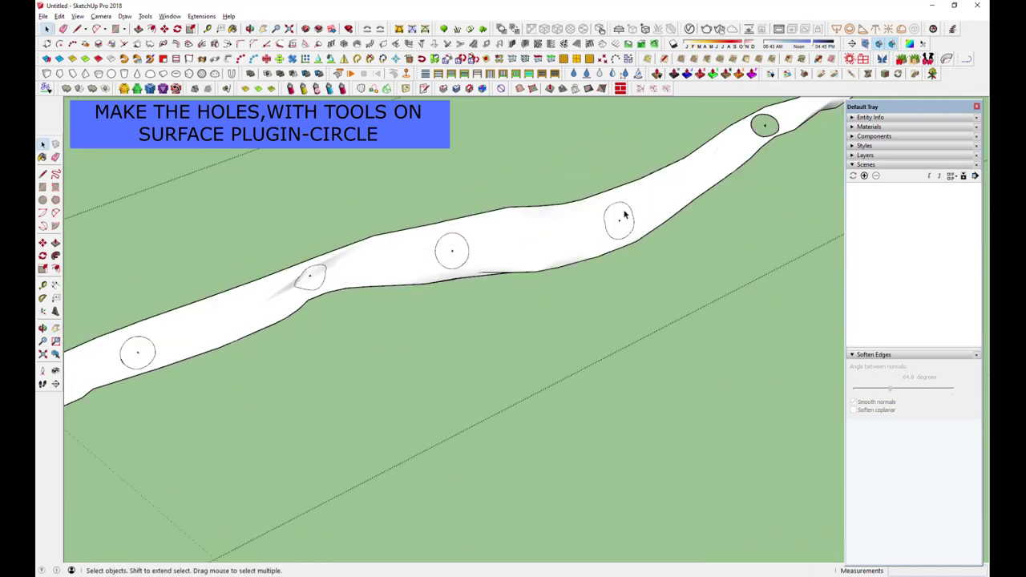
middle_click_drag(628, 214, 505, 342)
scroll(529, 323, "up", 5)
mouse_move(695, 318)
middle_mouse_down()
mouse_move(666, 222)
mouse_move(648, 408)
mouse_move(474, 419)
mouse_move(517, 360)
mouse_move(575, 328)
mouse_move(497, 382)
mouse_move(439, 234)
mouse_move(550, 300)
mouse_move(620, 248)
mouse_move(454, 321)
mouse_move(549, 205)
mouse_move(487, 280)
mouse_move(471, 347)
mouse_move(332, 302)
mouse_move(408, 390)
middle_mouse_up()
Step: Bring the whole border strip into view and cancel a first thicken attempt
left_click(342, 89)
mouse_move(404, 186)
middle_mouse_down()
mouse_move(556, 297)
mouse_move(412, 350)
mouse_move(684, 331)
mouse_move(710, 320)
mouse_move(548, 388)
middle_mouse_up()
right_click(557, 297)
scroll(547, 388, "up", 5)
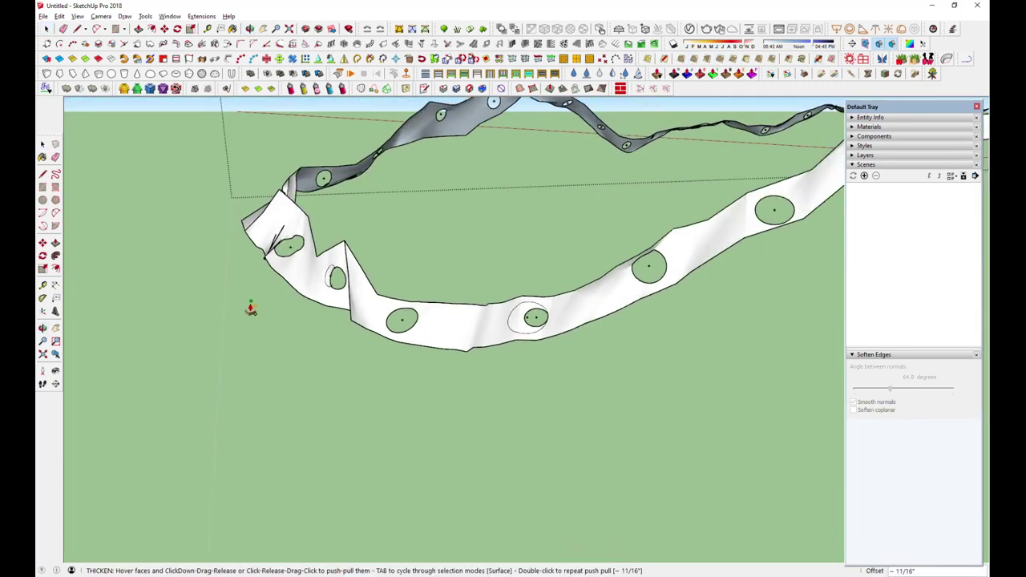
key("space")
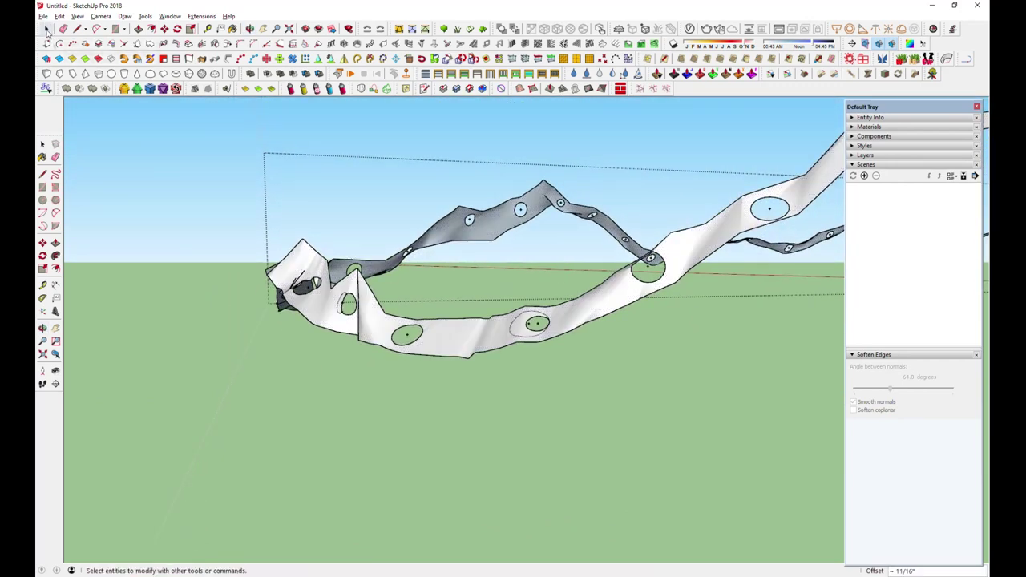
mouse_move(362, 294)
middle_mouse_down()
mouse_move(417, 259)
mouse_move(470, 403)
mouse_move(447, 336)
mouse_move(449, 355)
mouse_move(422, 369)
mouse_move(614, 97)
middle_mouse_up()
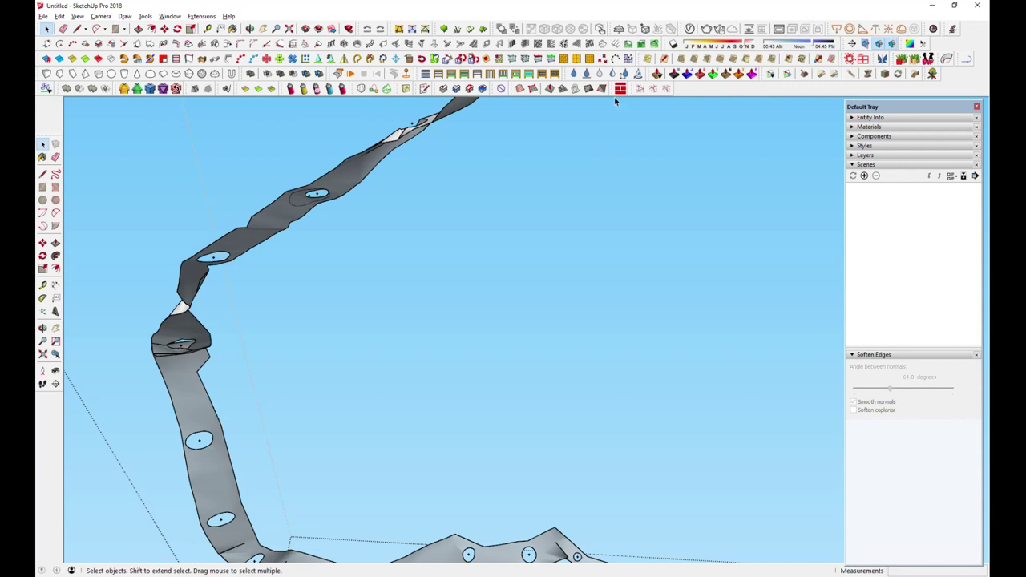
Step: Thicken the perforated strip by about 3/16" with JointPush Pull's Thicken tool
left_click(669, 81)
scroll(278, 228, "up", 2)
left_click_drag(278, 219, 280, 225)
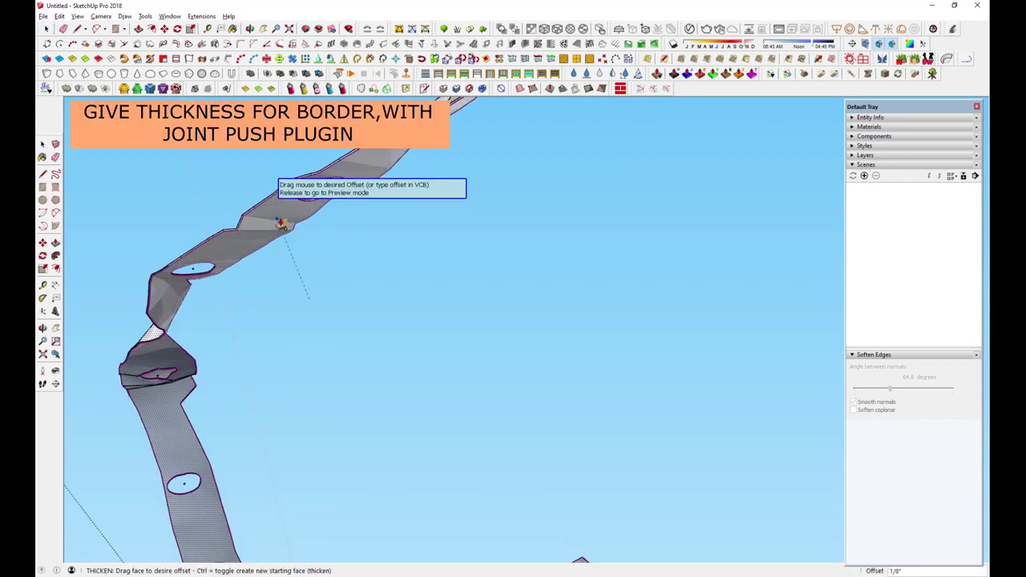
left_click_drag(280, 226, 278, 221)
left_click(284, 246)
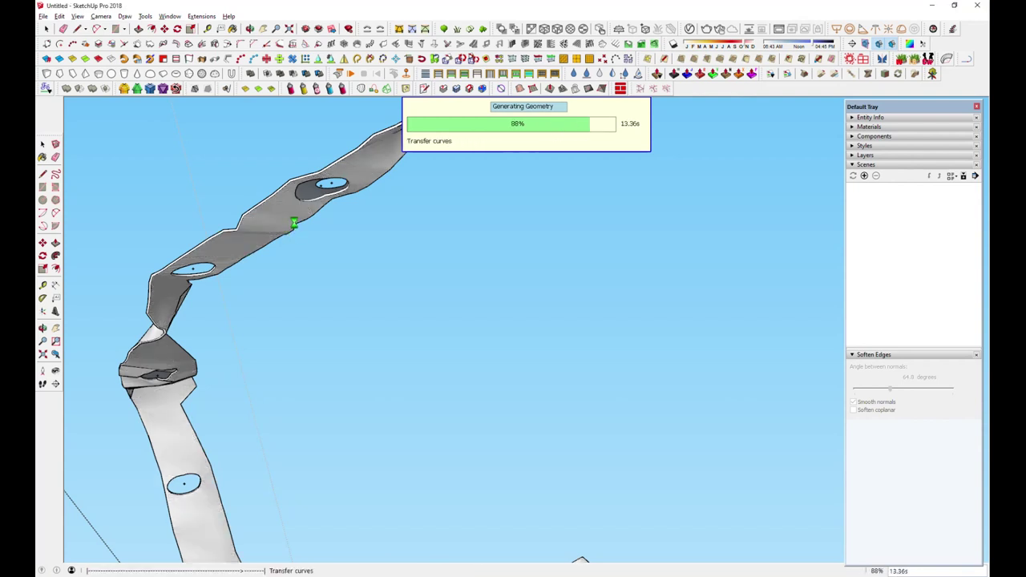
scroll(300, 225, "down", 3)
mouse_move(298, 233)
middle_mouse_down()
mouse_move(355, 403)
mouse_move(389, 360)
mouse_move(355, 332)
mouse_move(580, 412)
mouse_move(344, 323)
mouse_move(330, 328)
middle_mouse_up()
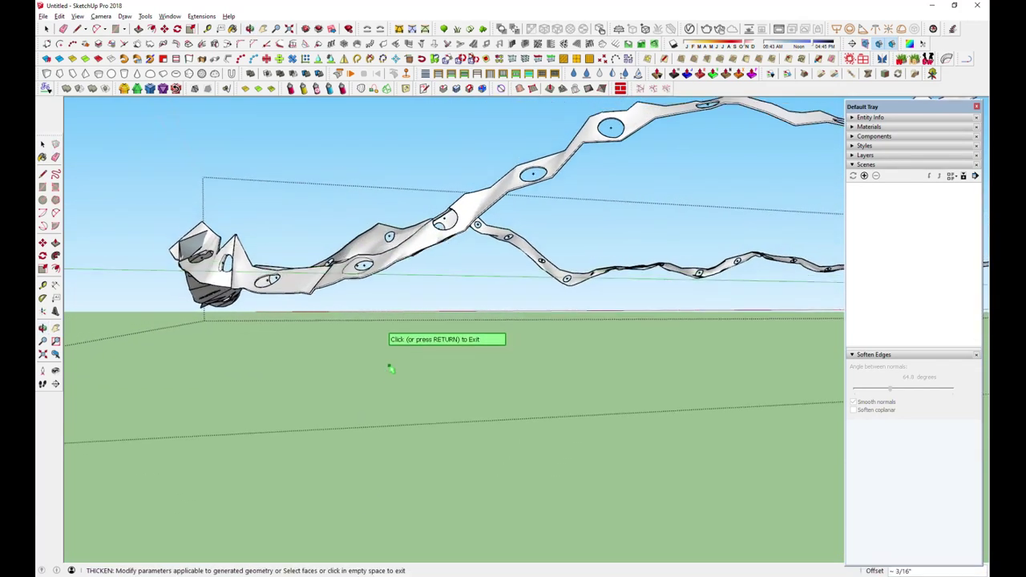
scroll(344, 322, "down", 3)
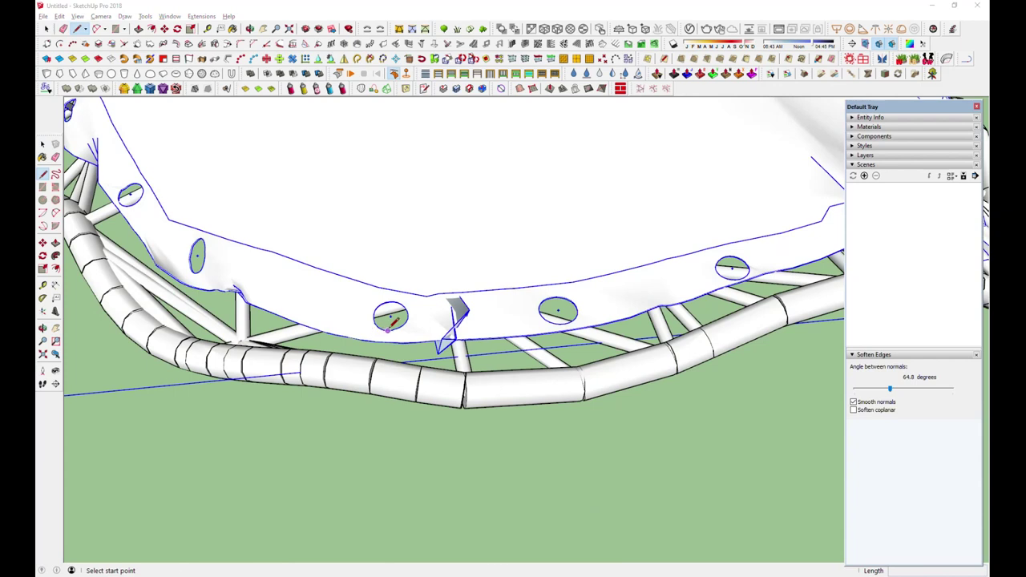
Step: Start a connecting line from a border-strip hole down toward the tube ring
left_click(388, 328)
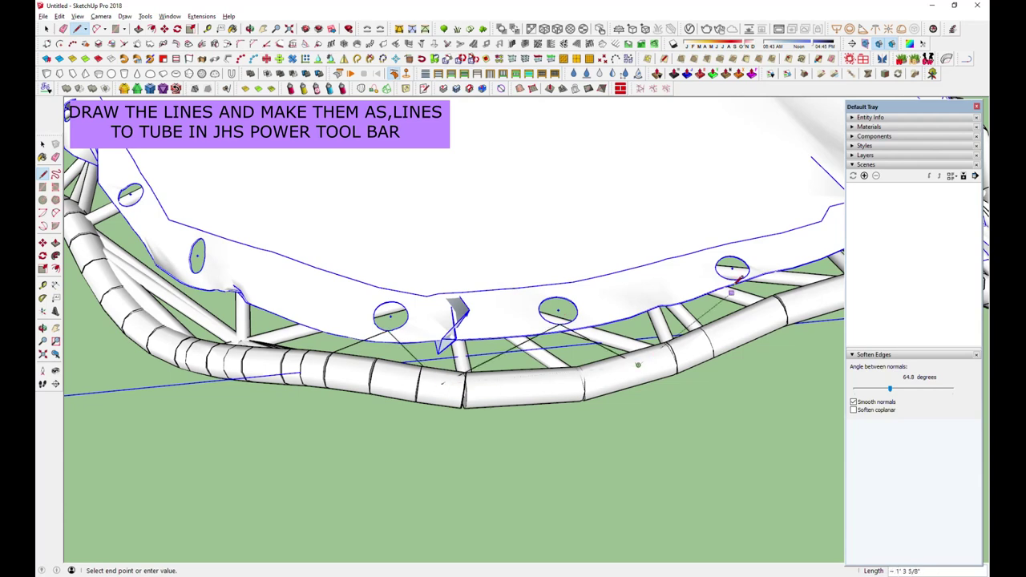
middle_click_drag(731, 294, 476, 376)
middle_click_drag(638, 327, 474, 392)
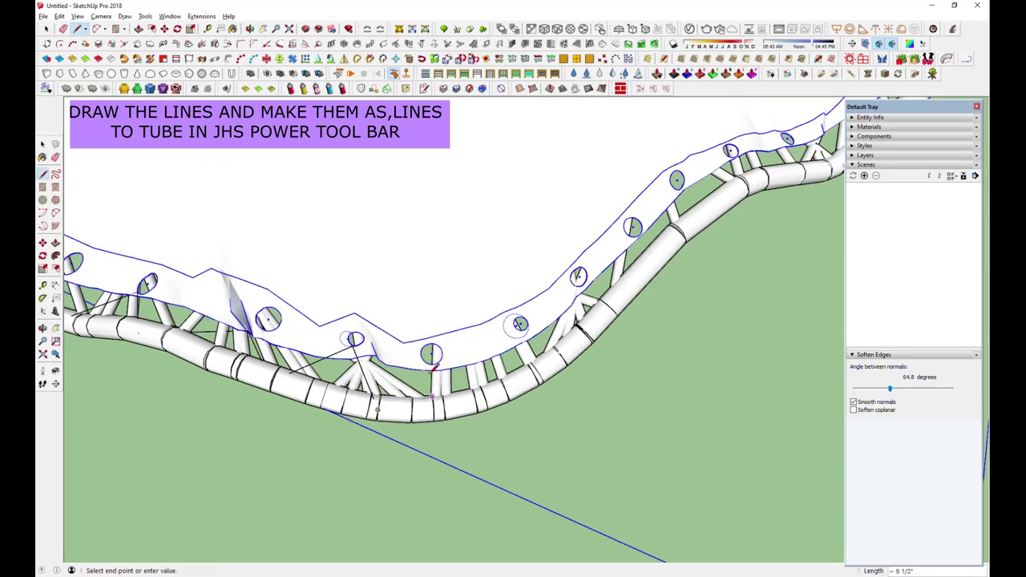
scroll(578, 276, "down", 3)
scroll(425, 335, "up", 3)
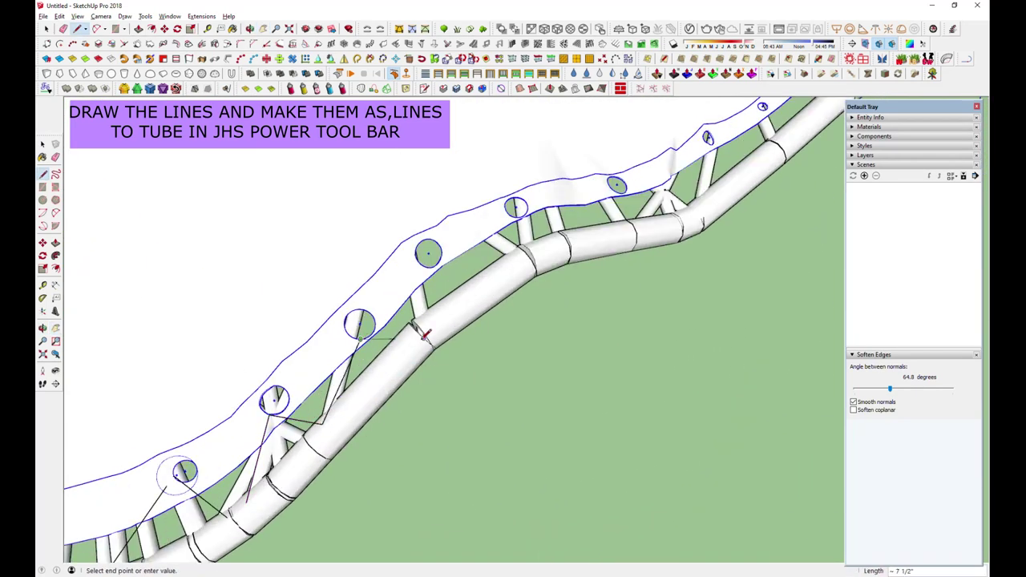
mouse_move(511, 250)
middle_mouse_down()
mouse_move(591, 323)
mouse_move(446, 227)
middle_mouse_up()
right_click(446, 227)
left_click(446, 228)
Step: Continue the zigzag lines around the ring, reaching its rising section
mouse_move(606, 286)
middle_mouse_down()
mouse_move(591, 259)
mouse_move(329, 308)
middle_mouse_up()
scroll(687, 286, "down", 3)
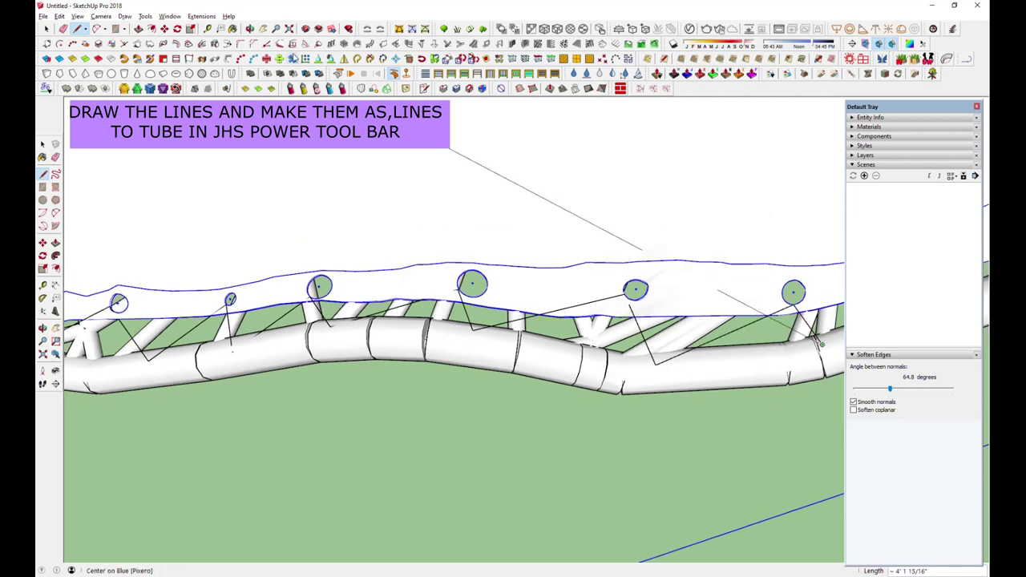
middle_click_drag(687, 285, 368, 339)
scroll(368, 339, "up", 3)
middle_click_drag(769, 244, 459, 276)
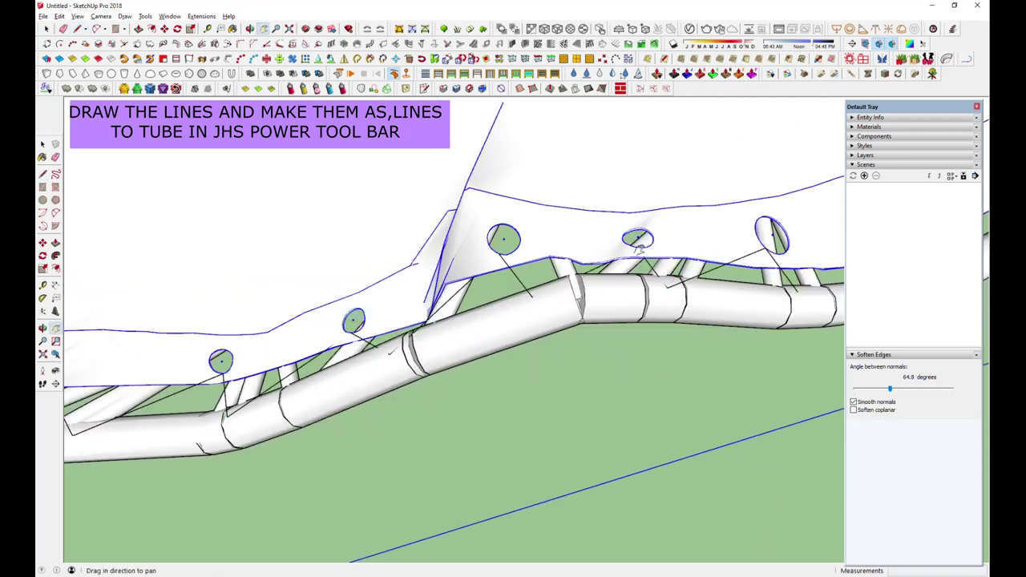
middle_click_drag(663, 227, 517, 341)
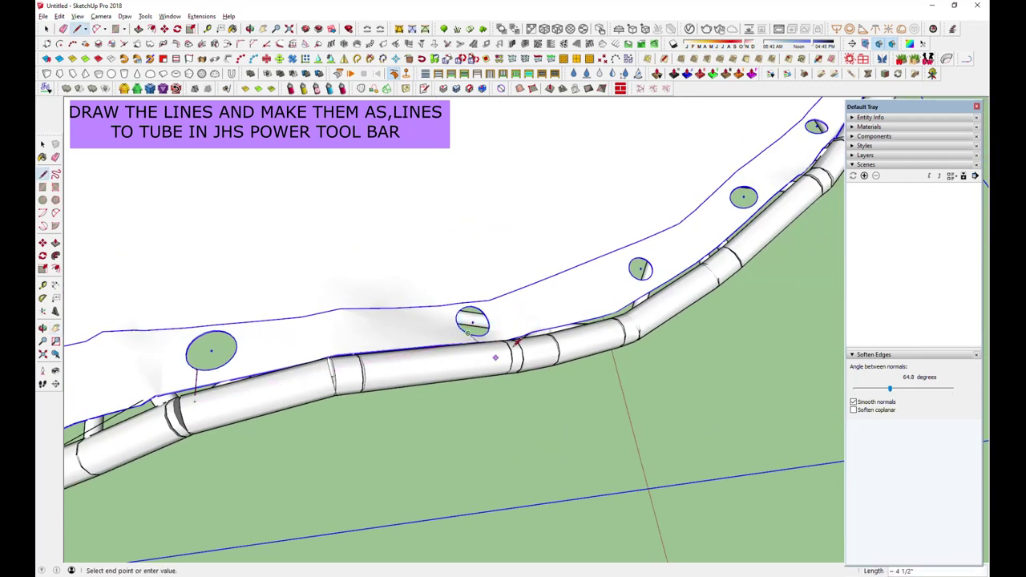
middle_click_drag(737, 204, 332, 328)
mouse_move(425, 304)
middle_mouse_down()
mouse_move(465, 401)
mouse_move(453, 357)
middle_mouse_up()
right_click(453, 248)
mouse_move(385, 321)
middle_mouse_down()
mouse_move(453, 249)
mouse_move(440, 329)
mouse_move(503, 352)
middle_mouse_up()
key("Escape")
Step: Finish the connectors and swing the view to see the whole curved frame
scroll(714, 332, "down", 5)
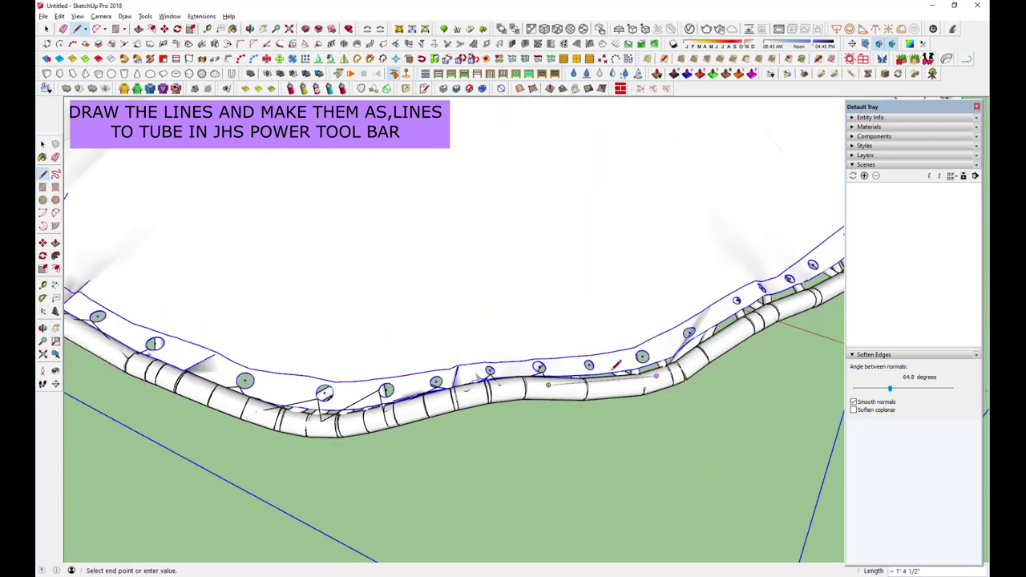
scroll(585, 393, "up", 5)
middle_click_drag(760, 280, 628, 287)
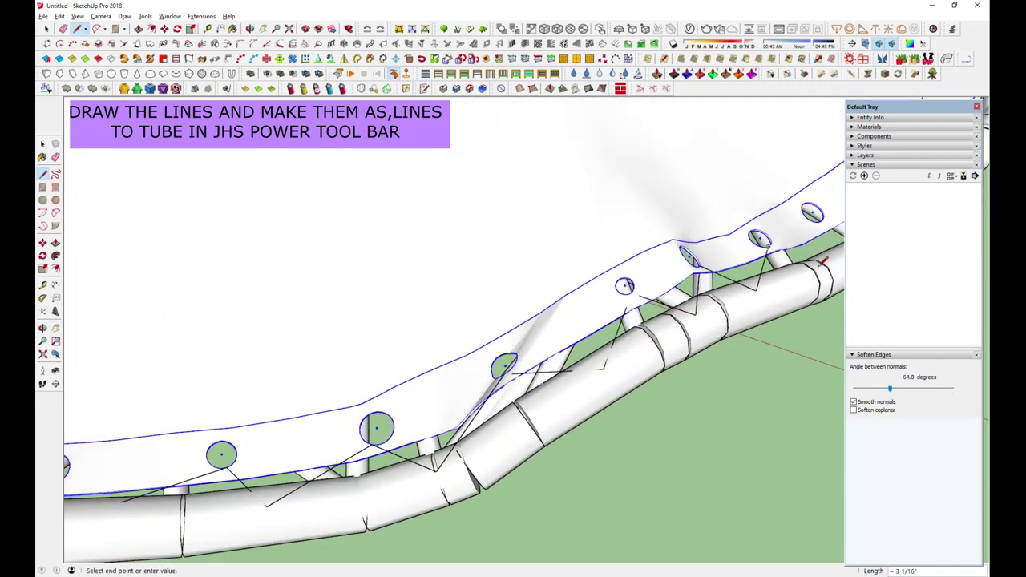
scroll(401, 355, "down", 5)
scroll(431, 359, "up", 5)
scroll(641, 338, "down", 5)
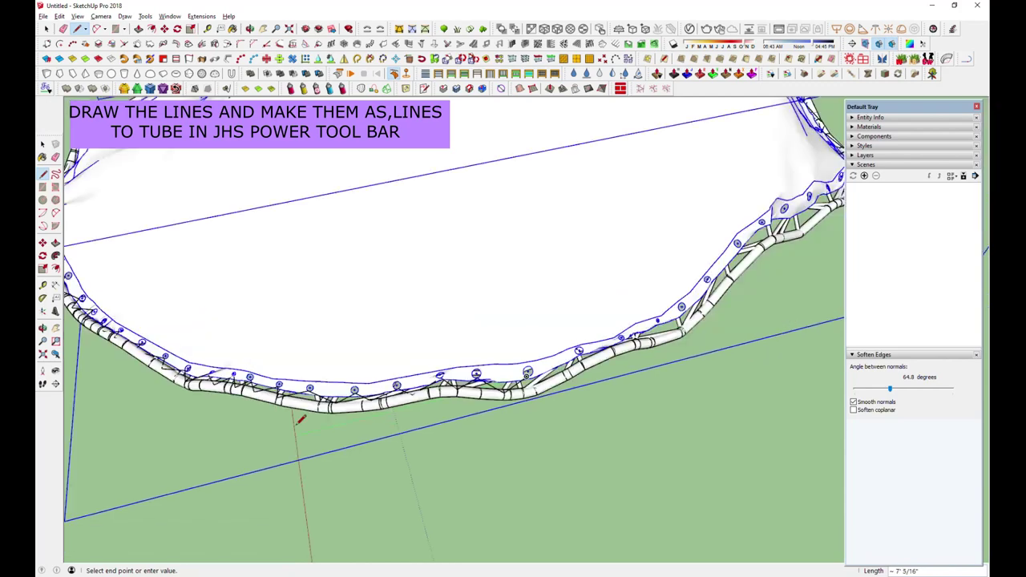
scroll(401, 360, "up", 5)
middle_click_drag(446, 337, 503, 348)
middle_click_drag(616, 264, 385, 345)
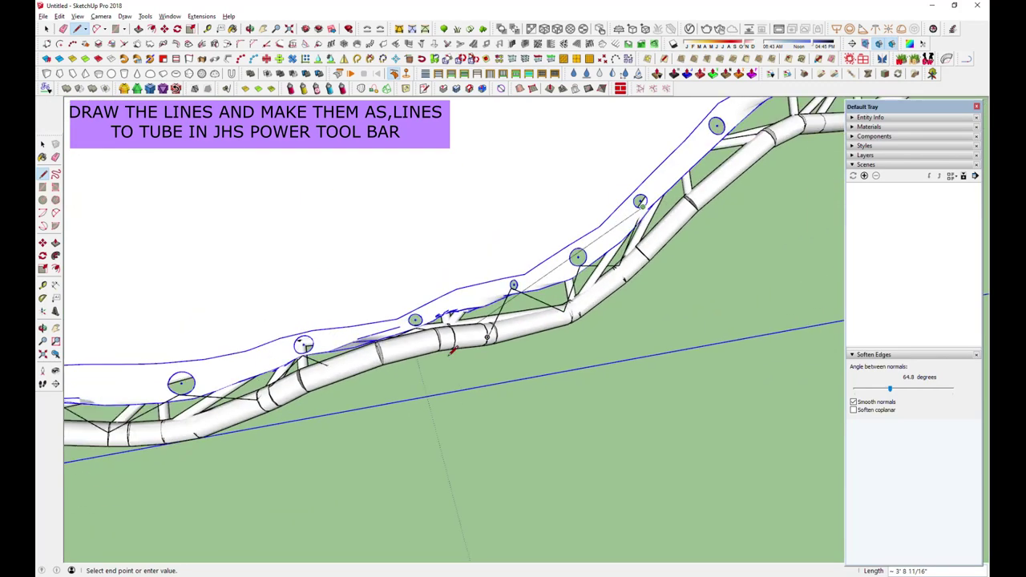
middle_click_drag(720, 328, 428, 331)
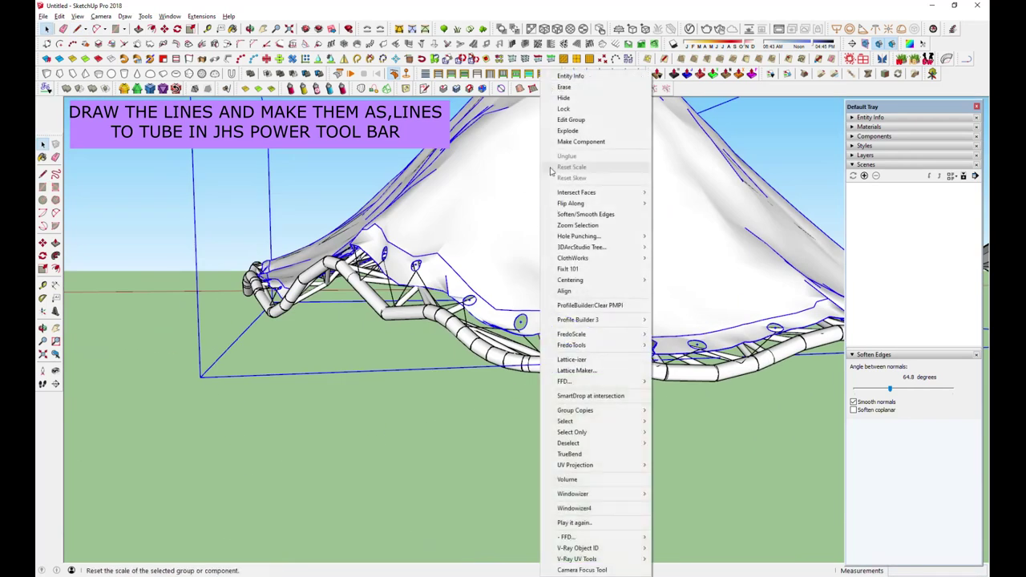
Step: Hide the white canopy and select the tube frame group
left_click(563, 99)
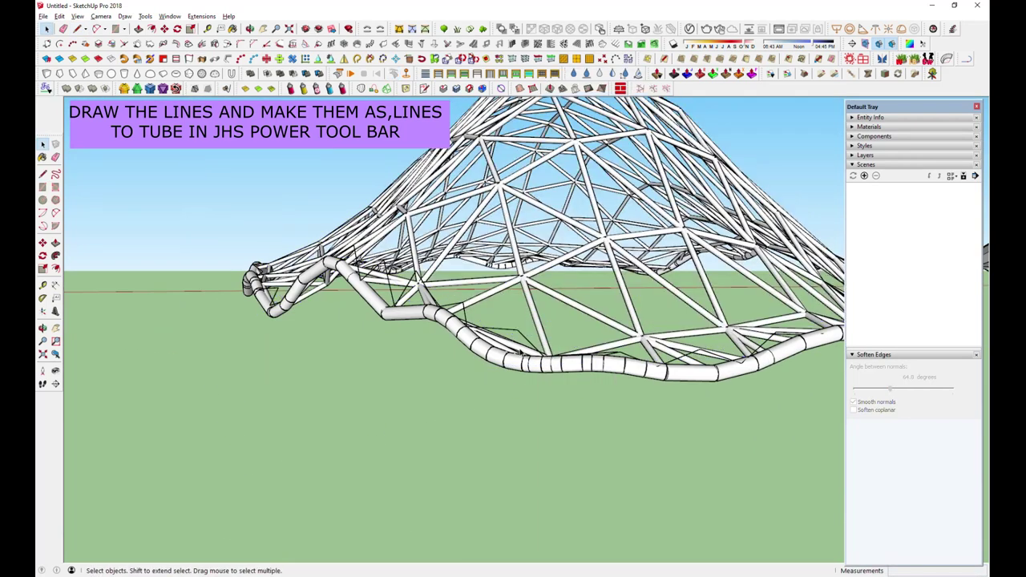
left_click(526, 362)
right_click(523, 361)
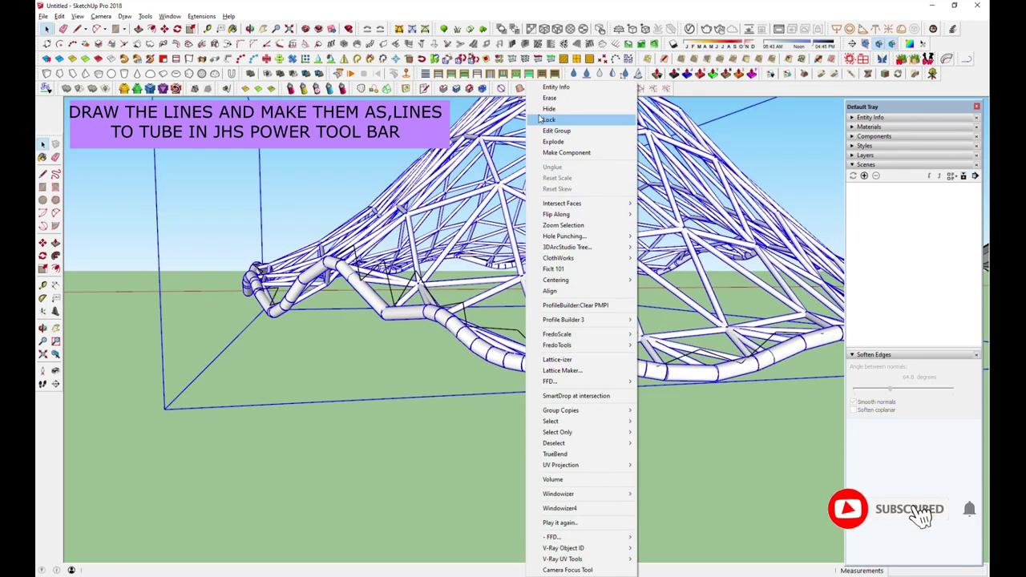
Step: Hide the tube frame and window-select the line outline from above
left_click(542, 121)
scroll(472, 369, "down", 3)
mouse_move(473, 369)
middle_mouse_down()
mouse_move(465, 385)
mouse_move(429, 371)
middle_mouse_up()
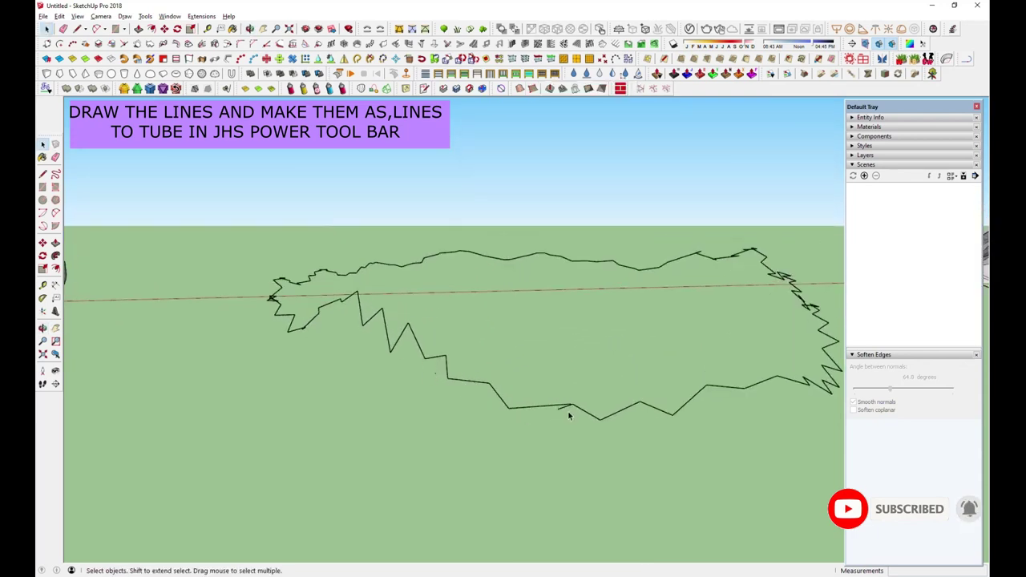
mouse_move(531, 424)
middle_mouse_down()
mouse_move(517, 465)
mouse_move(504, 343)
middle_mouse_up()
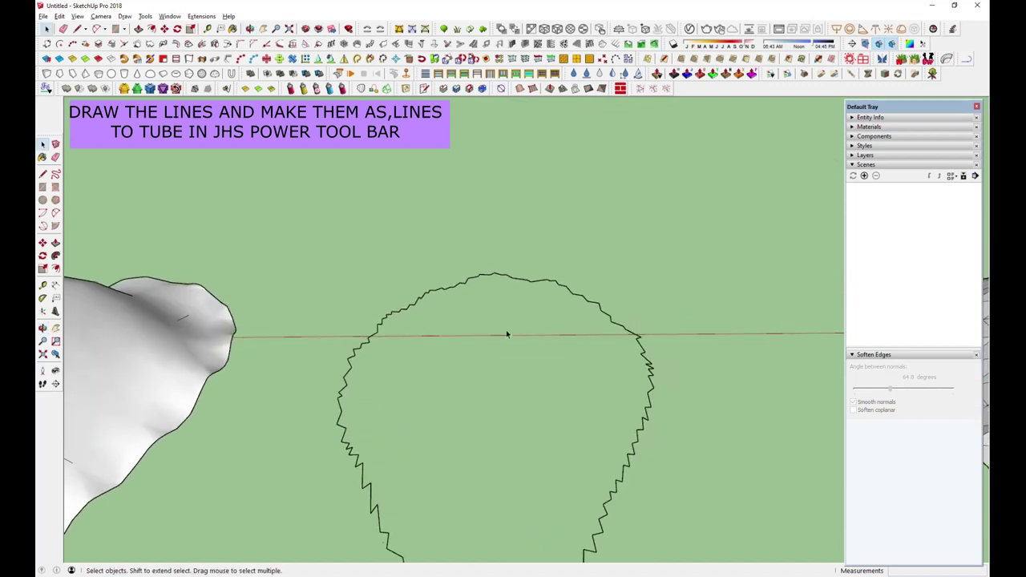
scroll(503, 343, "down", 2)
left_click_drag(384, 237, 514, 469)
scroll(514, 469, "up", 2)
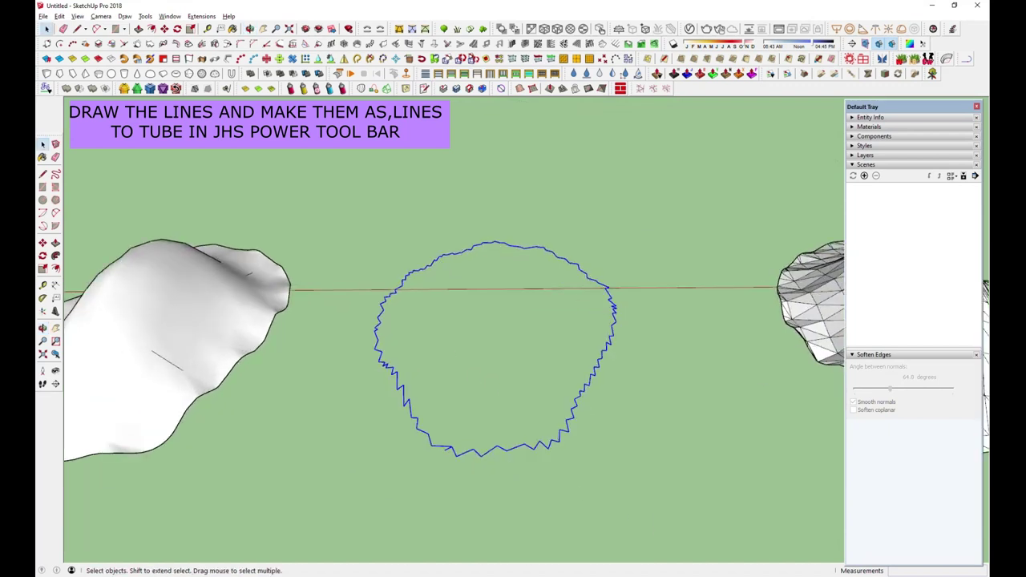
Step: Convert the selected lines into .3-diameter tubes with JHS Lines to Tube
left_click(230, 61)
type(".3")
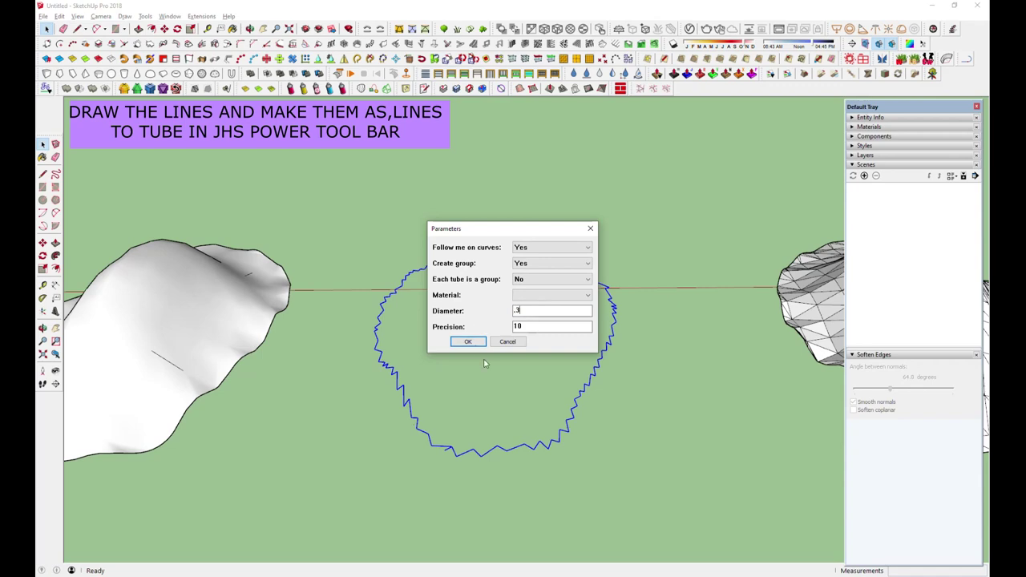
left_click(468, 341)
scroll(483, 364, "up", 2)
mouse_move(481, 364)
middle_mouse_down()
mouse_move(484, 319)
mouse_move(475, 377)
middle_mouse_up()
scroll(474, 376, "up", 1)
scroll(475, 376, "up", 1)
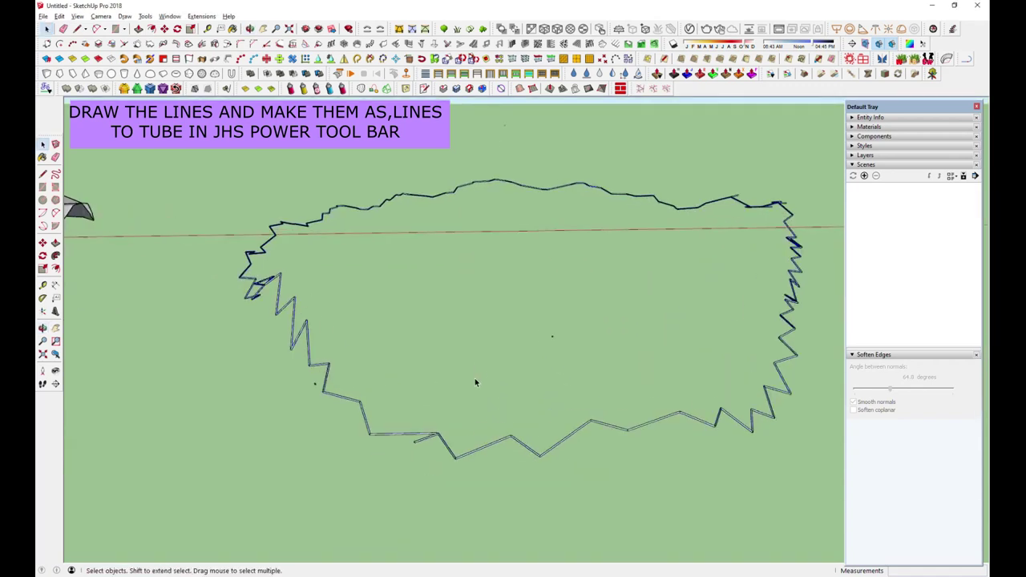
Step: Unhide all geometry to bring back the canopy and tube frame
left_click(59, 16)
mouse_move(77, 158)
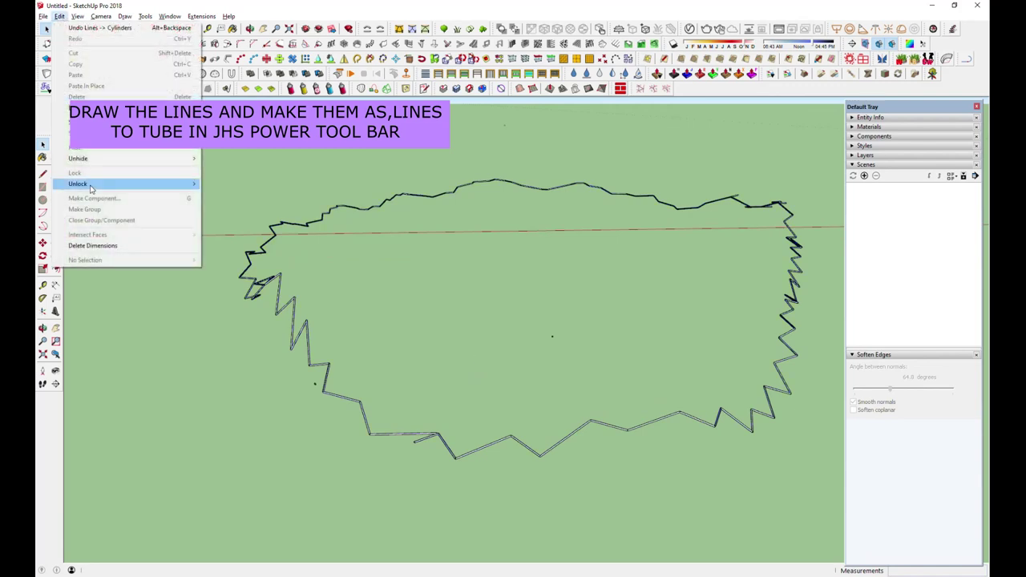
left_click(218, 181)
mouse_move(462, 293)
middle_mouse_down()
mouse_move(493, 195)
mouse_move(508, 201)
mouse_move(470, 368)
middle_mouse_up()
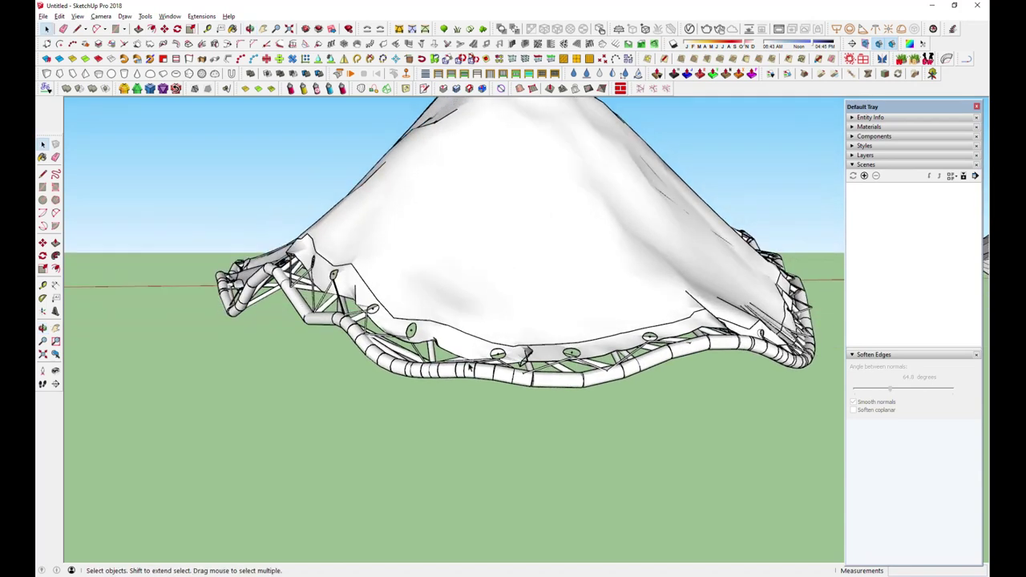
left_click(468, 371)
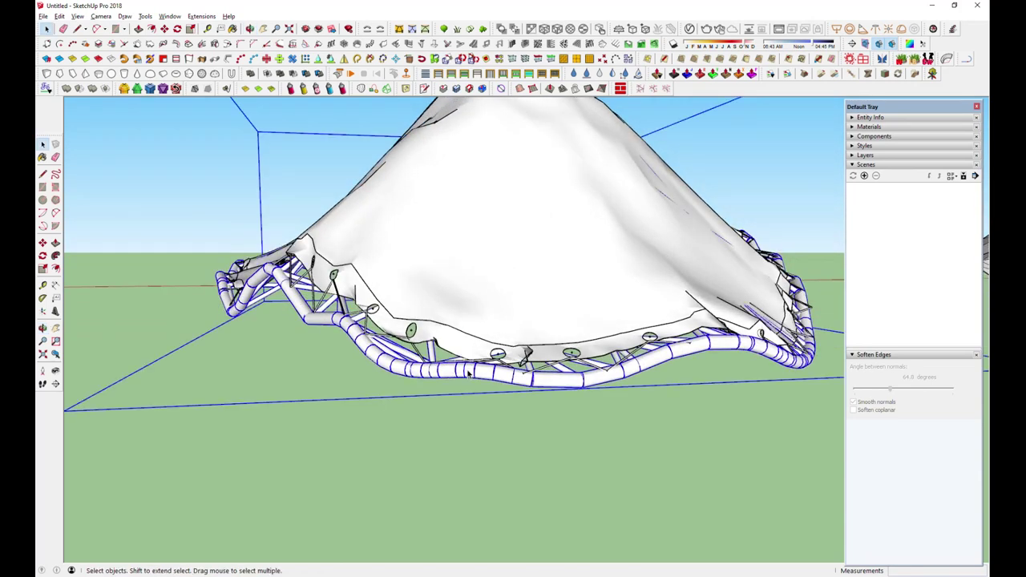
right_click(469, 371)
left_click(505, 108)
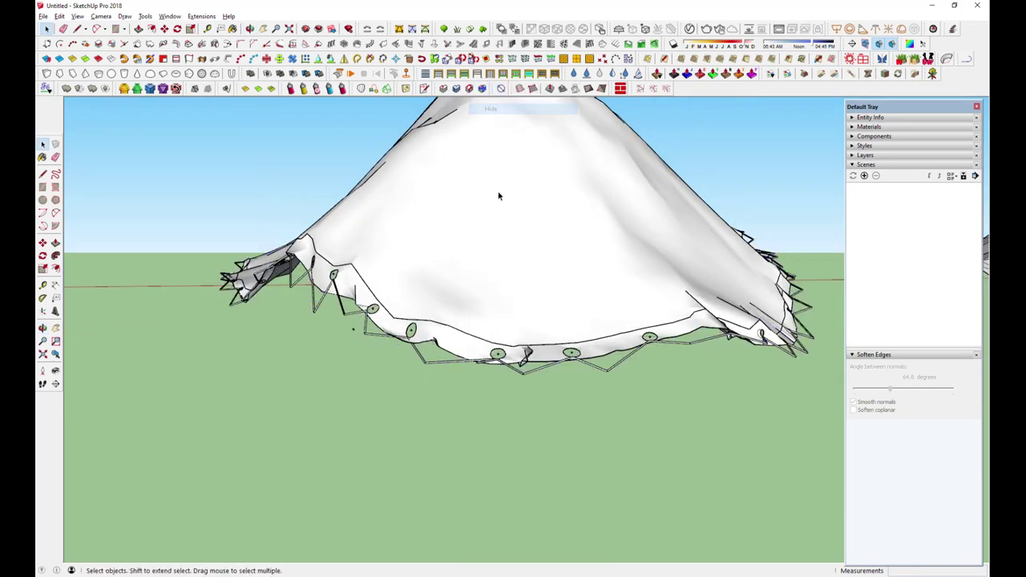
key("ctrl+z")
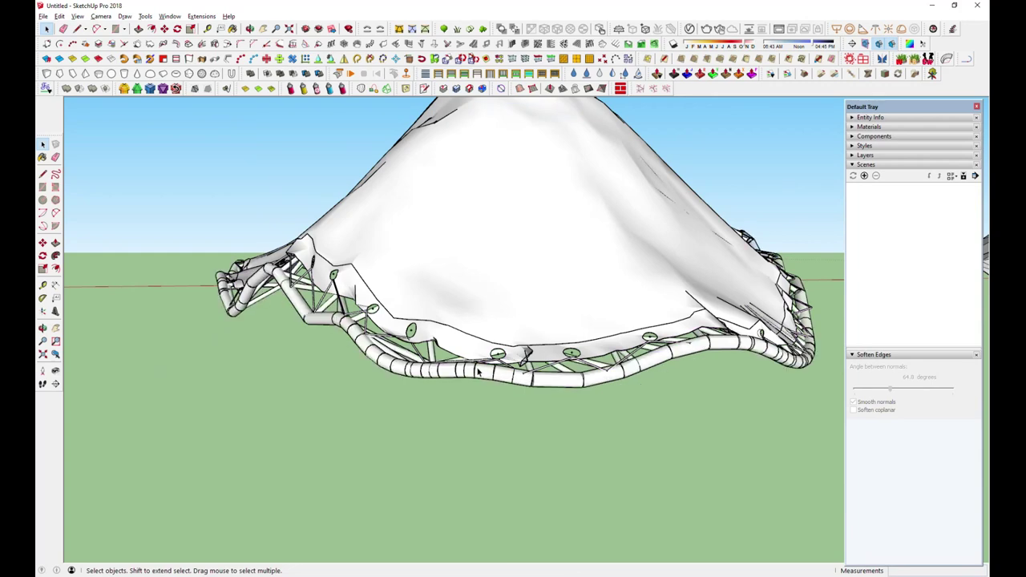
scroll(513, 326, "down", 3)
scroll(513, 328, "down", 3)
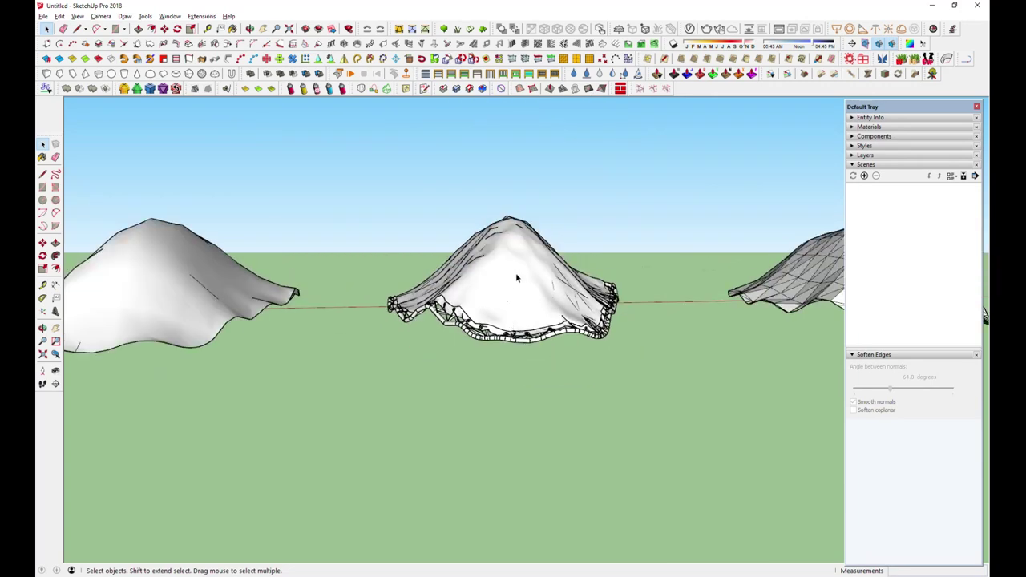
middle_click_drag(518, 279, 559, 325)
scroll(559, 325, "down", 2)
scroll(558, 324, "down", 2)
left_click(360, 348)
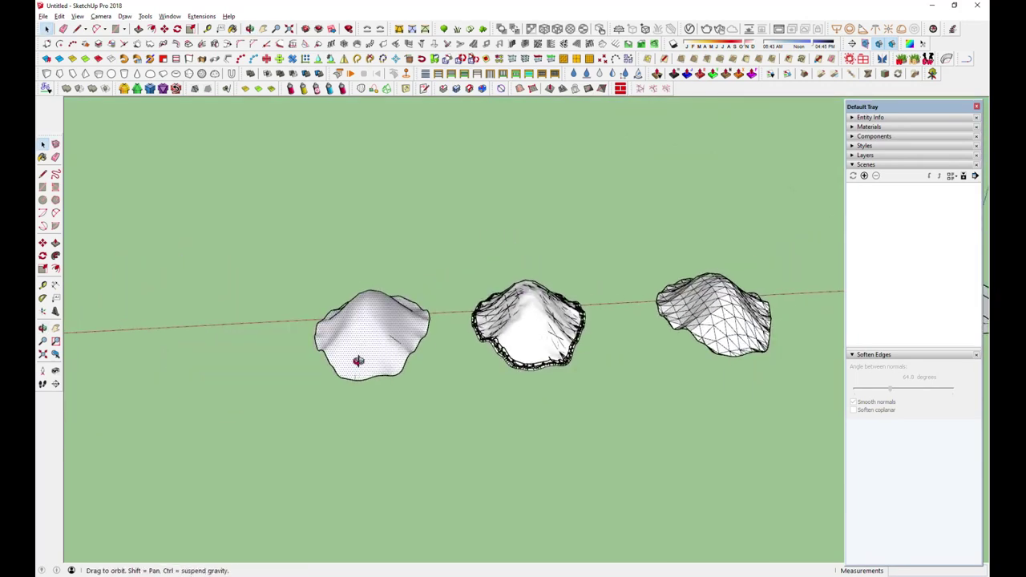
scroll(362, 350, "up", 3)
scroll(367, 393, "up", 1)
mouse_move(369, 379)
middle_mouse_down()
mouse_move(360, 377)
mouse_move(376, 484)
middle_mouse_up()
double_click(362, 378)
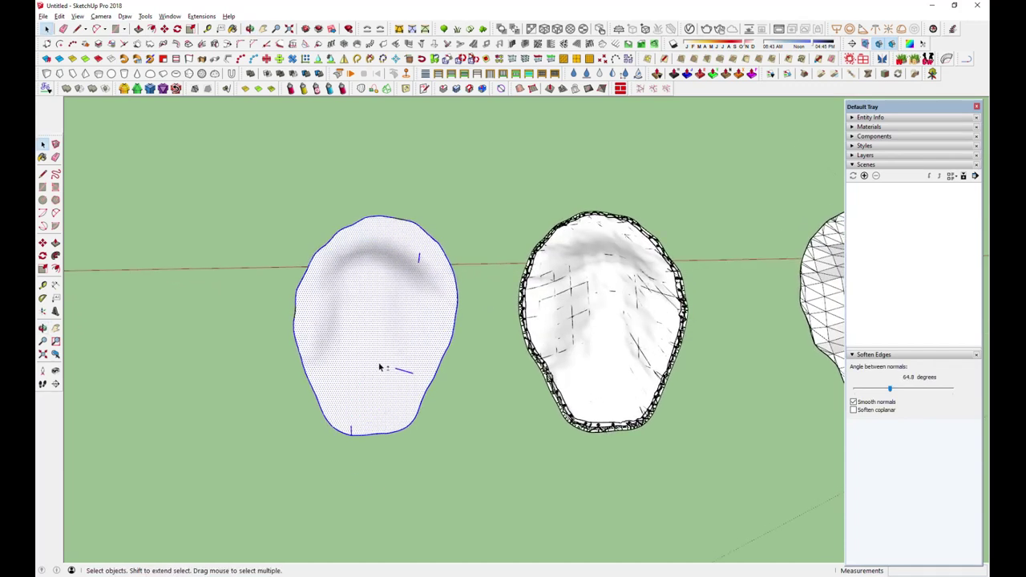
Step: Copy the left canopy's outline edge and accept the automatic model fix
left_click(350, 434)
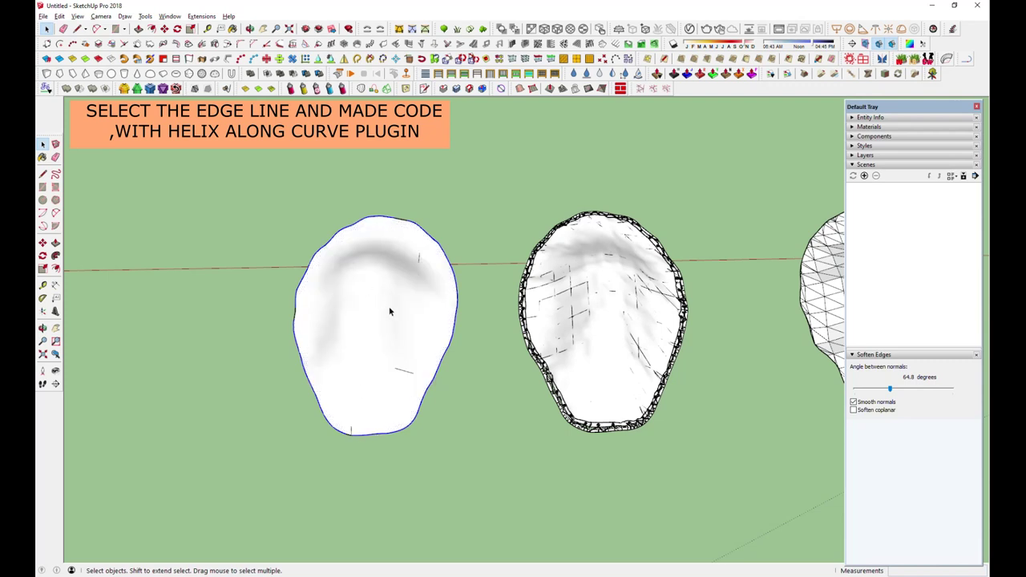
left_click(163, 31)
scroll(458, 409, "down", 2)
scroll(458, 409, "down", 2)
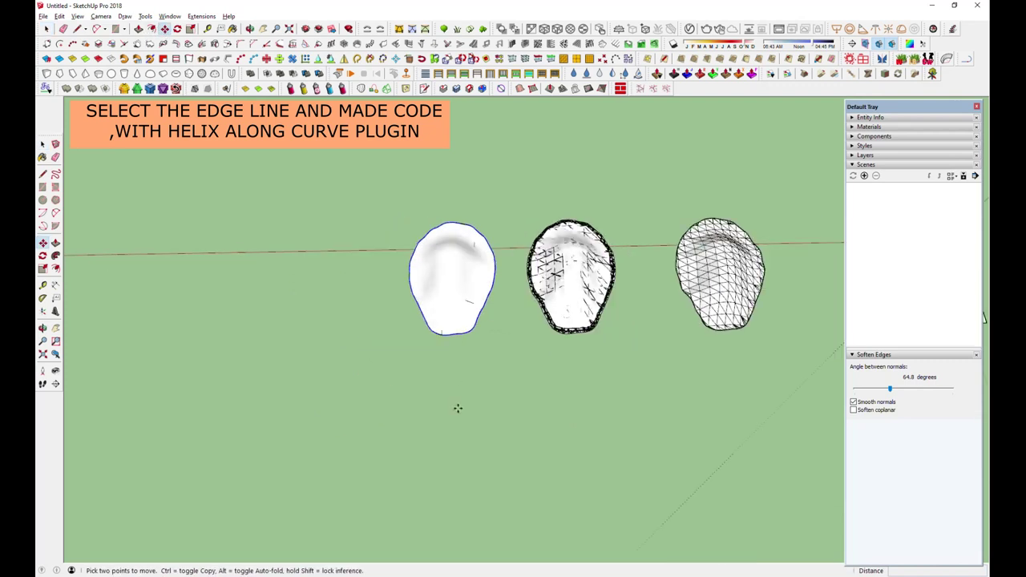
left_click(476, 399)
key("ctrl")
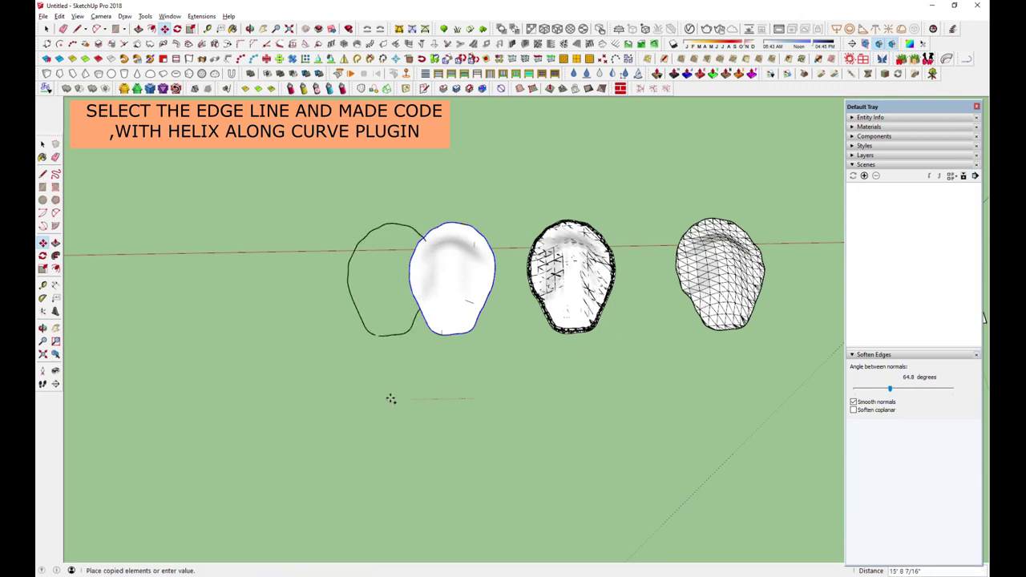
scroll(300, 281, "up", 2)
scroll(300, 281, "up", 2)
key("alt+e")
key("Return")
left_click(433, 311)
Step: Try a first Helix along curve, then reselect the whole closed curve
left_click(469, 305)
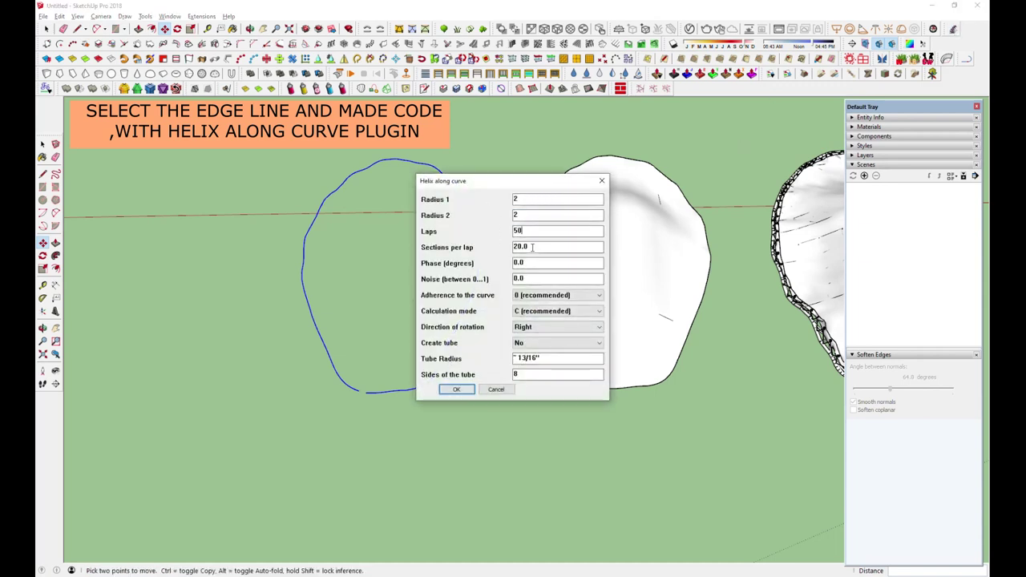
left_click(558, 342)
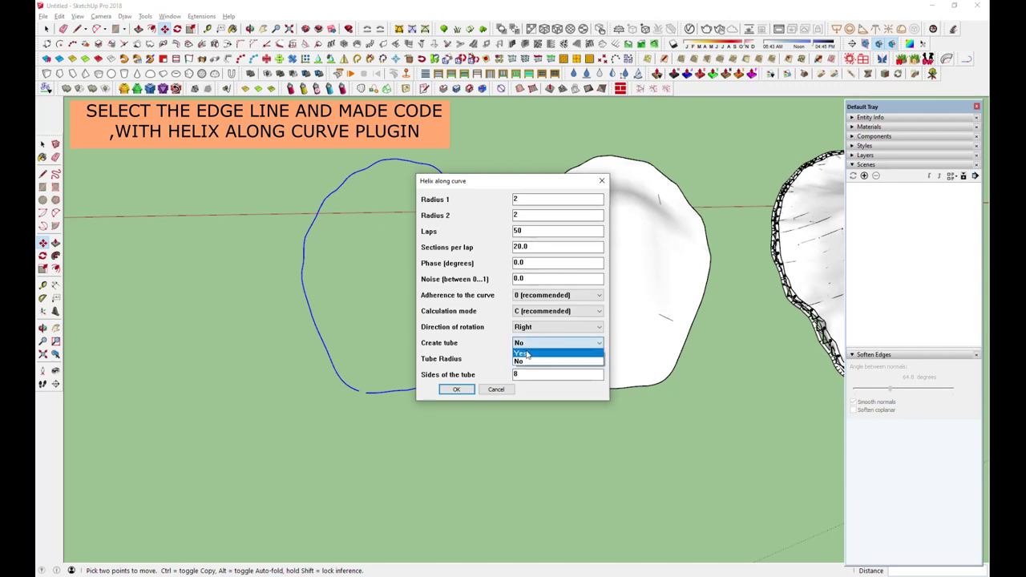
left_click(456, 388)
scroll(346, 320, "up", 2)
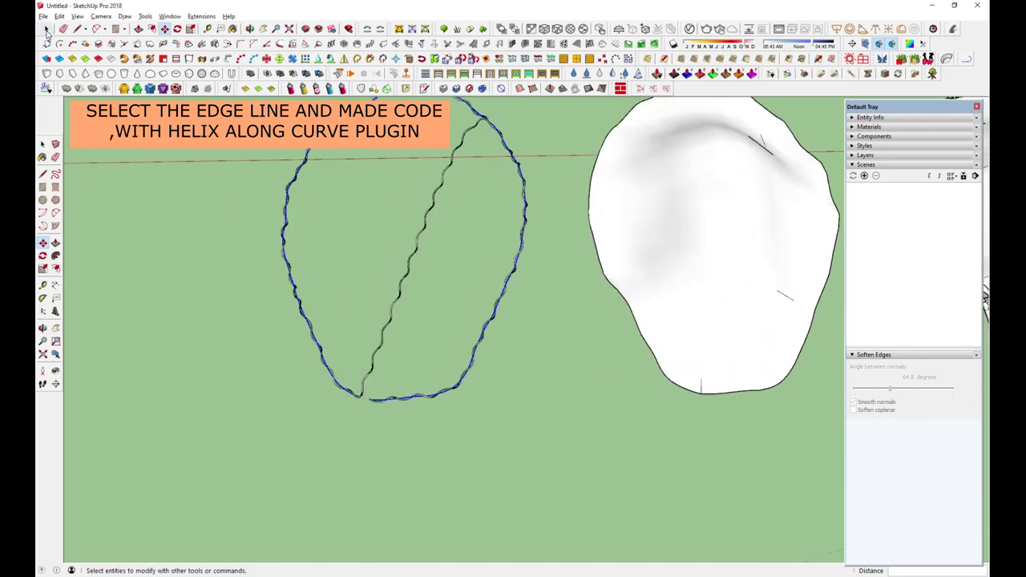
middle_click_drag(344, 371, 355, 367)
scroll(357, 368, "up", 2)
key("space")
scroll(455, 120, "up", 4)
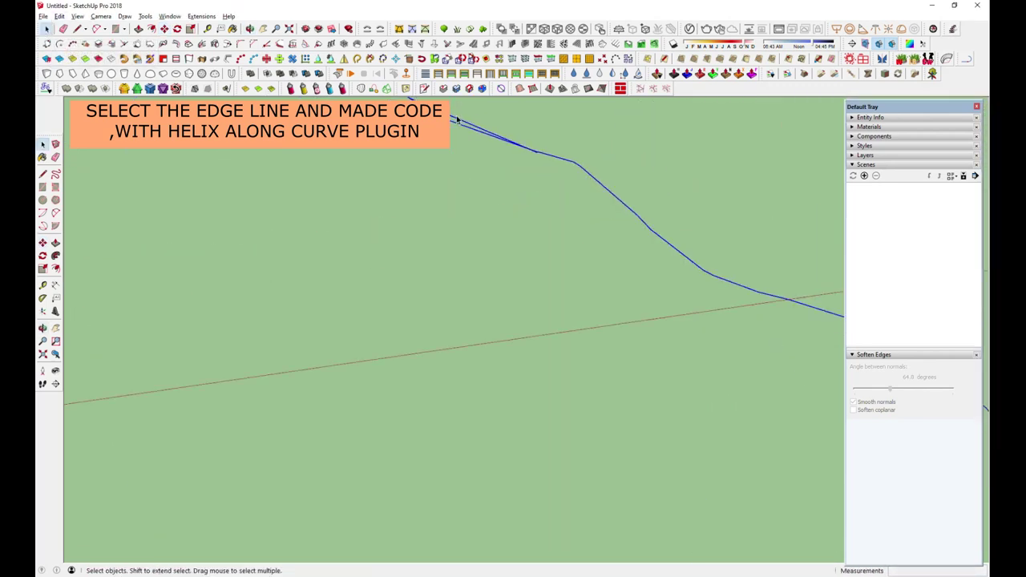
scroll(504, 201, "down", 2)
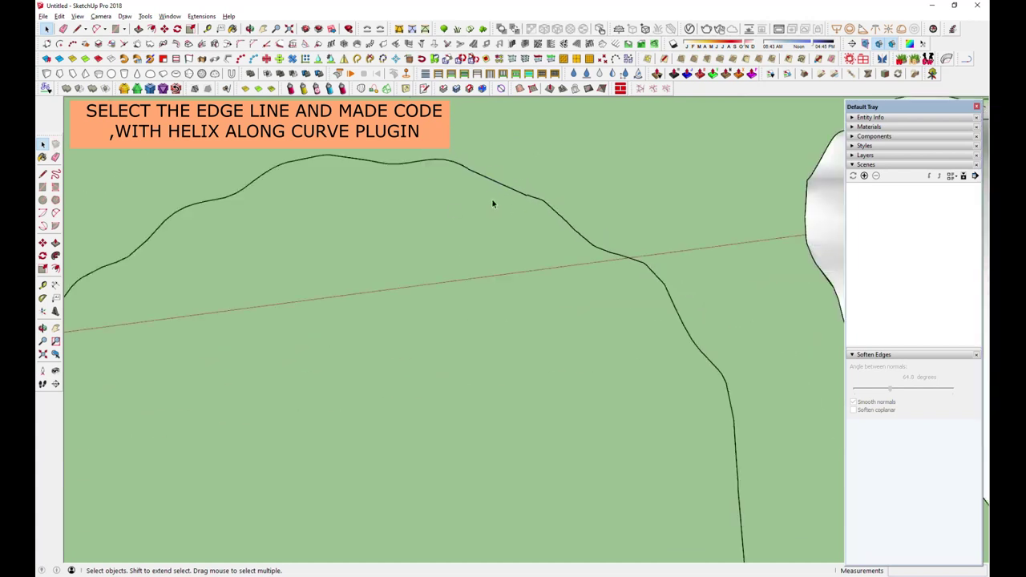
scroll(504, 202, "down", 5)
left_click_drag(293, 152, 641, 497)
Step: Run Helix along curve on the closed curve with Laps set to 12
left_click(451, 388)
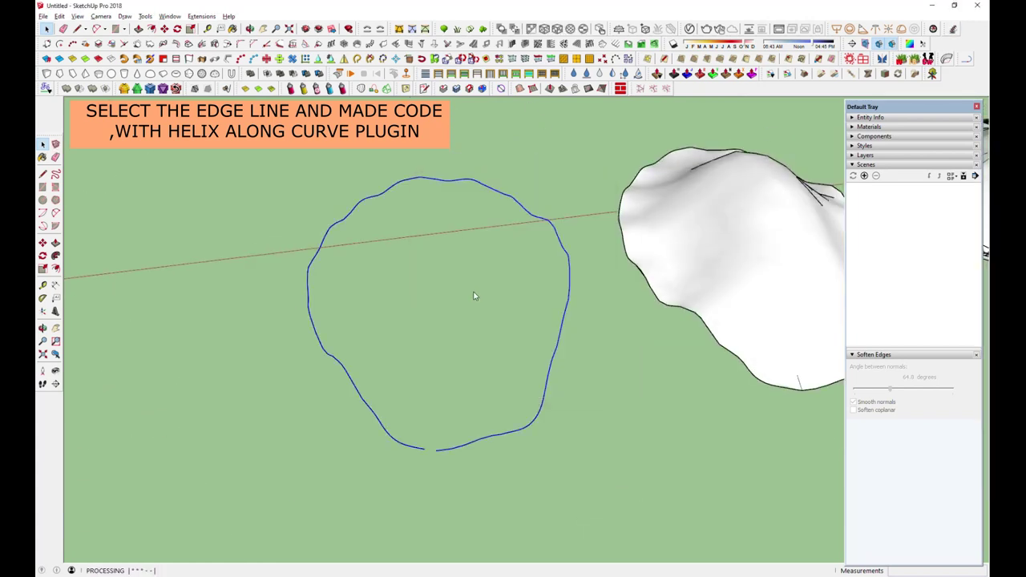
left_click(927, 59)
left_click(451, 390)
scroll(521, 262, "up", 2)
left_click(927, 58)
left_click(447, 391)
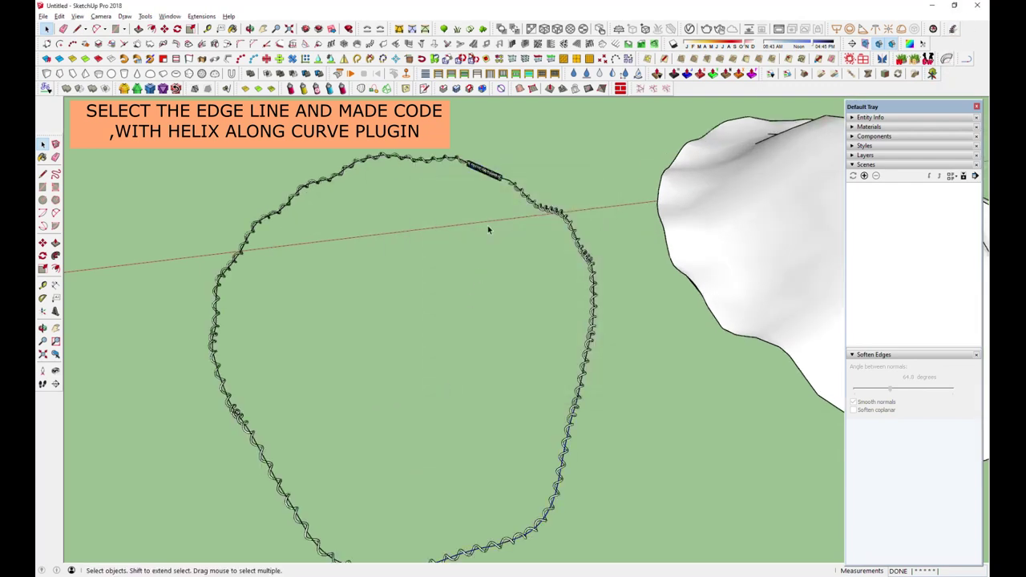
scroll(493, 217, "up", 3)
scroll(505, 207, "up", 2)
type("12")
left_click(454, 391)
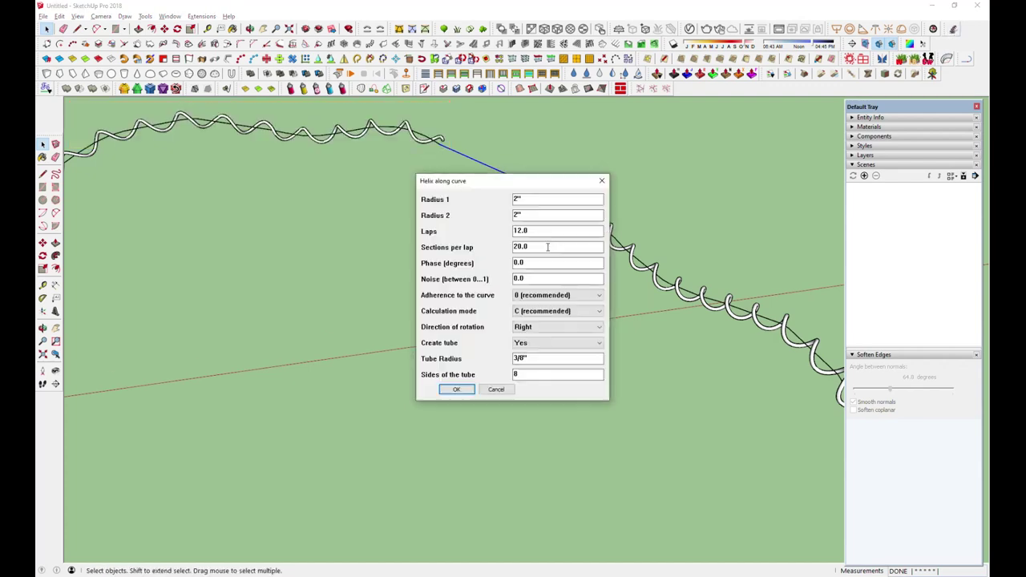
key("Return")
Step: Window-select the new coil geometry and make it a group
left_click_drag(309, 156, 538, 413)
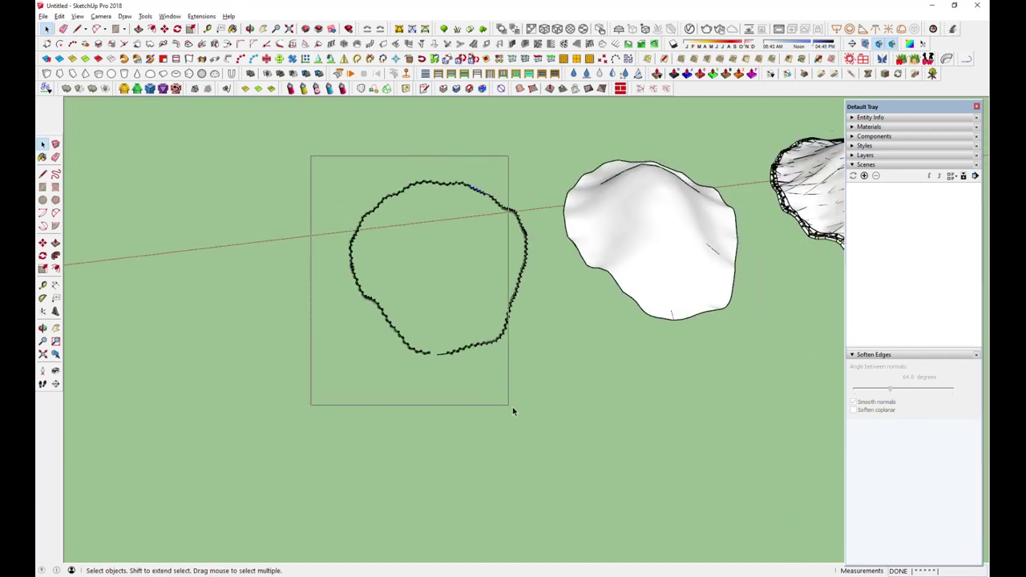
right_click(522, 275)
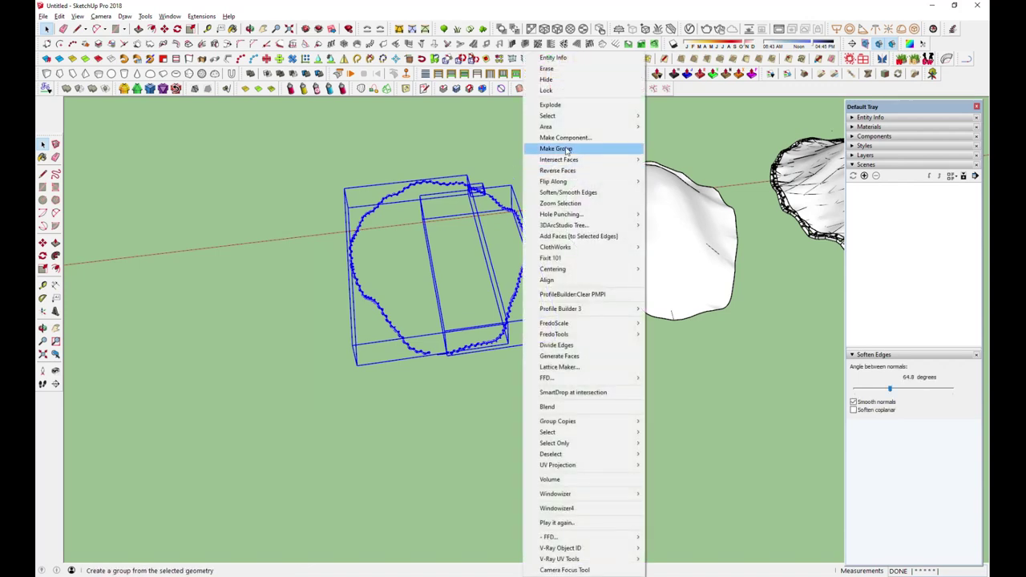
left_click(561, 150)
left_click(164, 29)
scroll(293, 348, "down", 3)
scroll(294, 348, "down", 2)
Step: Move the helix coil group onto the rock canopy's lower rim and check the fit
left_click(359, 392)
scroll(654, 348, "up", 2)
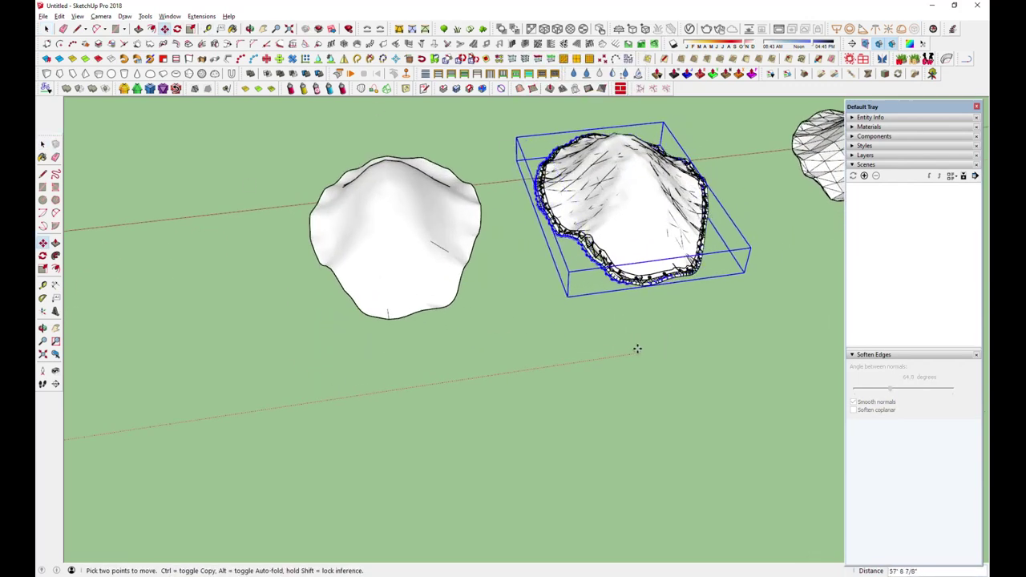
left_click(639, 351)
scroll(640, 350, "up", 3)
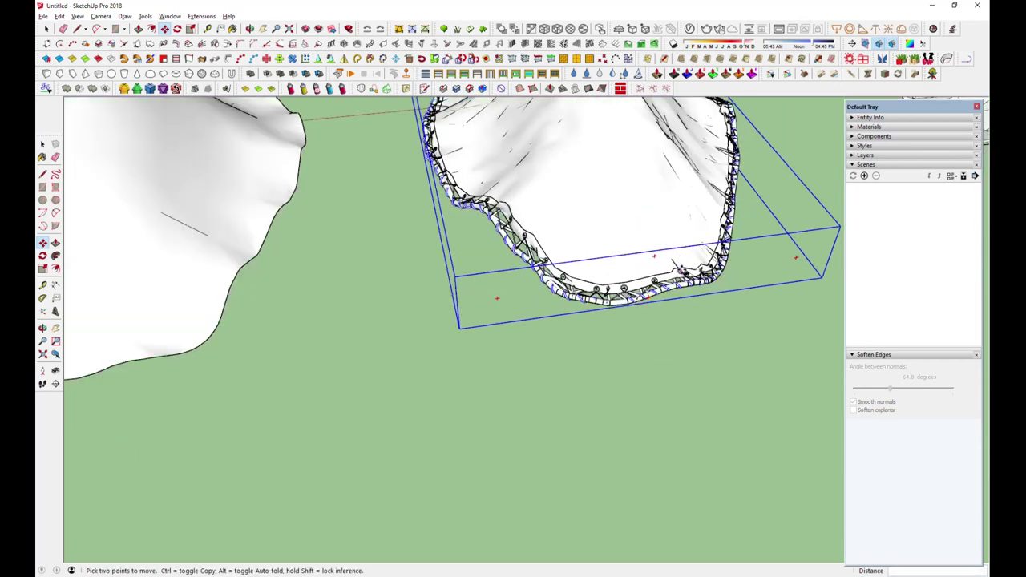
scroll(640, 350, "up", 1)
scroll(640, 350, "up", 2)
middle_click_drag(682, 274, 604, 375)
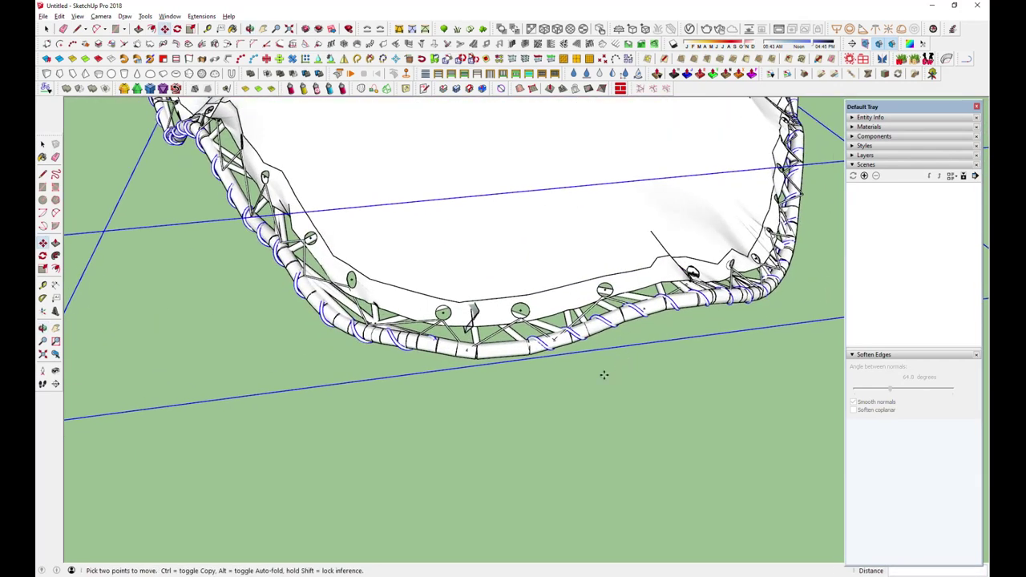
left_click(604, 374)
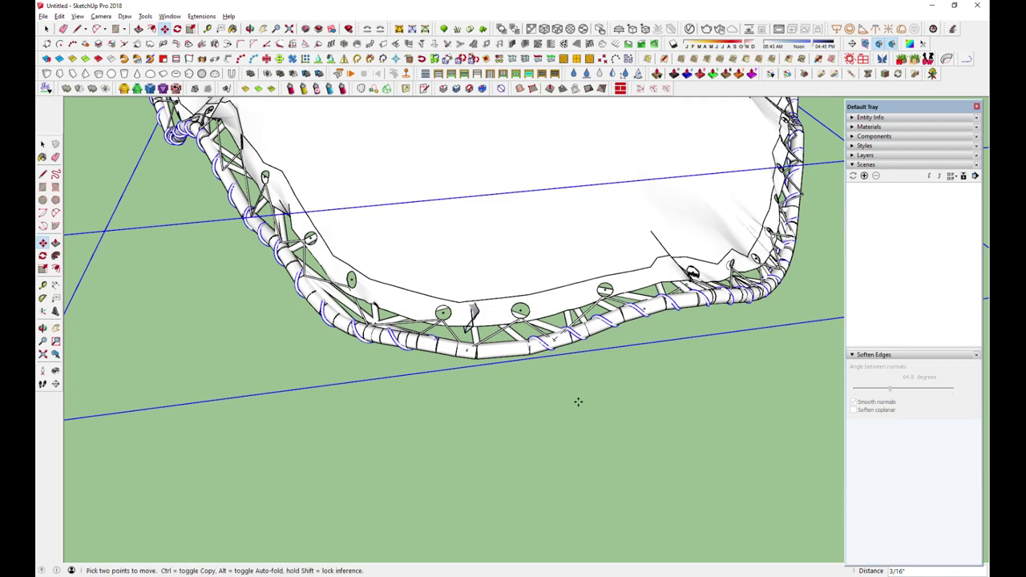
scroll(578, 401, "down", 3)
middle_click_drag(542, 424, 577, 264)
scroll(591, 259, "up", 2)
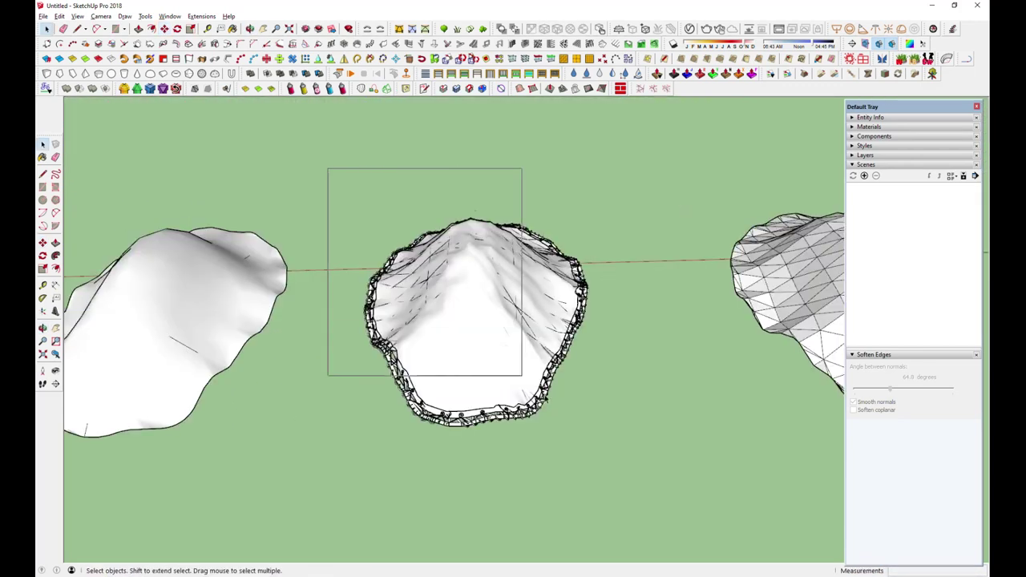
Step: Group the middle rock together with its coil rim, then view it from below
left_click_drag(328, 171, 635, 471)
right_click(500, 305)
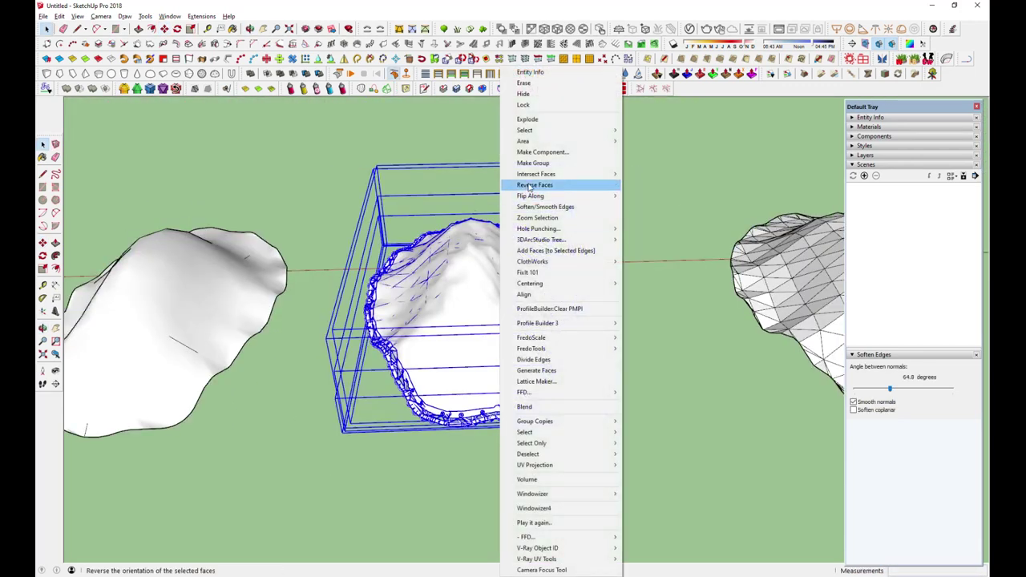
left_click(533, 163)
middle_click_drag(571, 433, 492, 256)
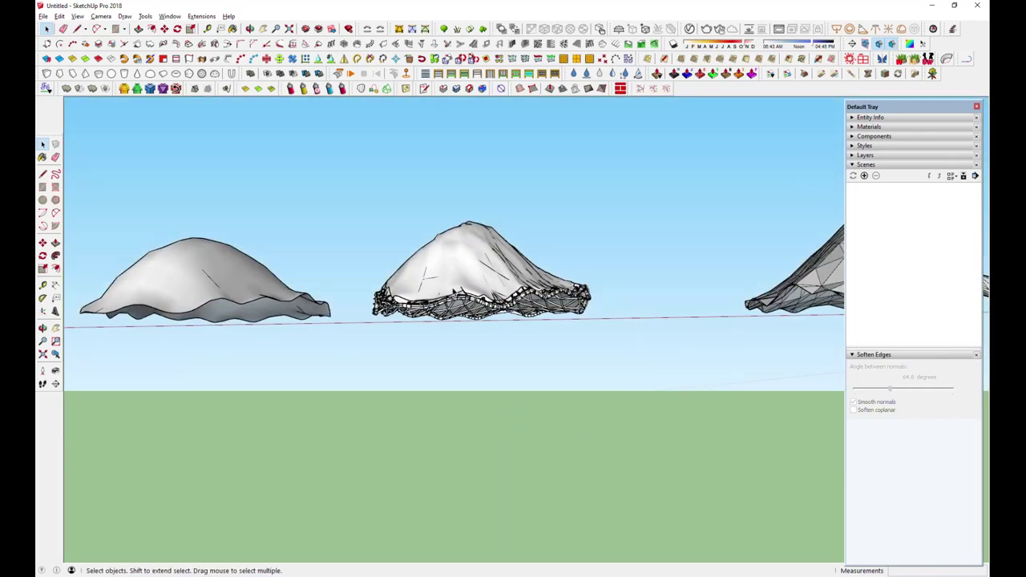
scroll(481, 273, "up", 3)
scroll(480, 272, "up", 2)
mouse_move(513, 337)
middle_mouse_down()
mouse_move(510, 154)
mouse_move(545, 200)
mouse_move(504, 359)
middle_mouse_up()
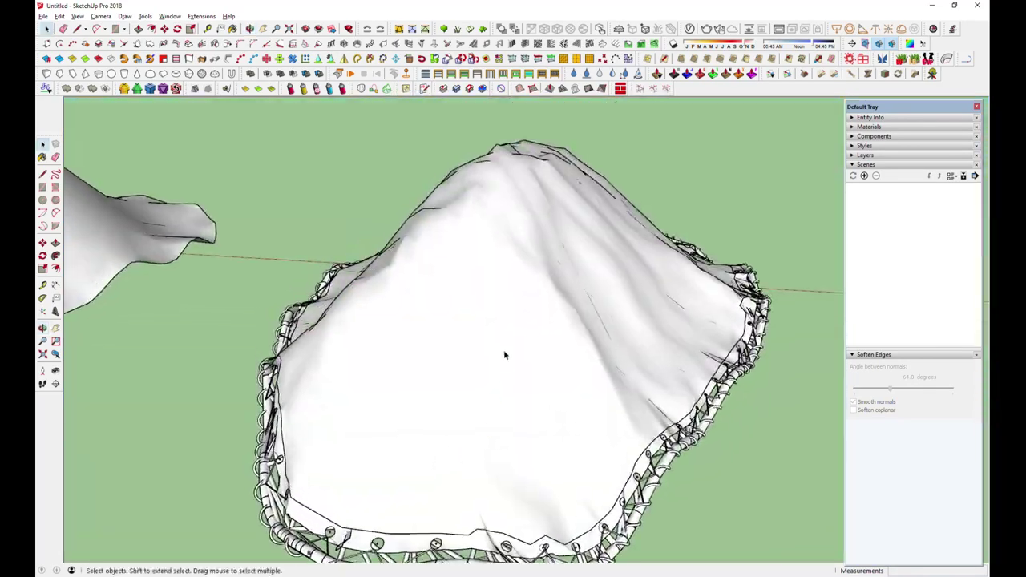
scroll(504, 359, "down", 2)
scroll(504, 357, "down", 2)
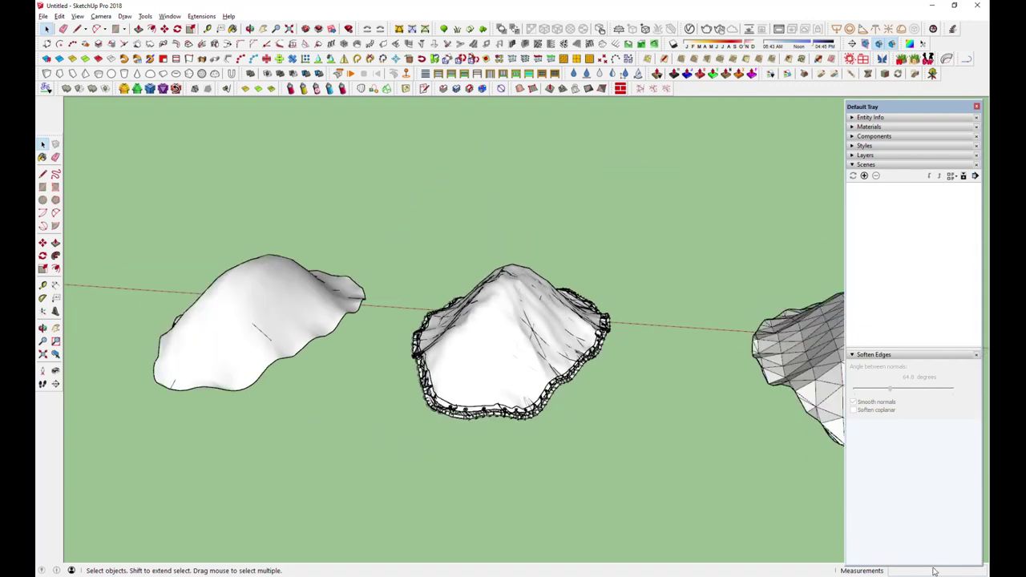
Step: Copy the coil-rimmed rock over the octagonal base slab
left_click(652, 341)
key("m")
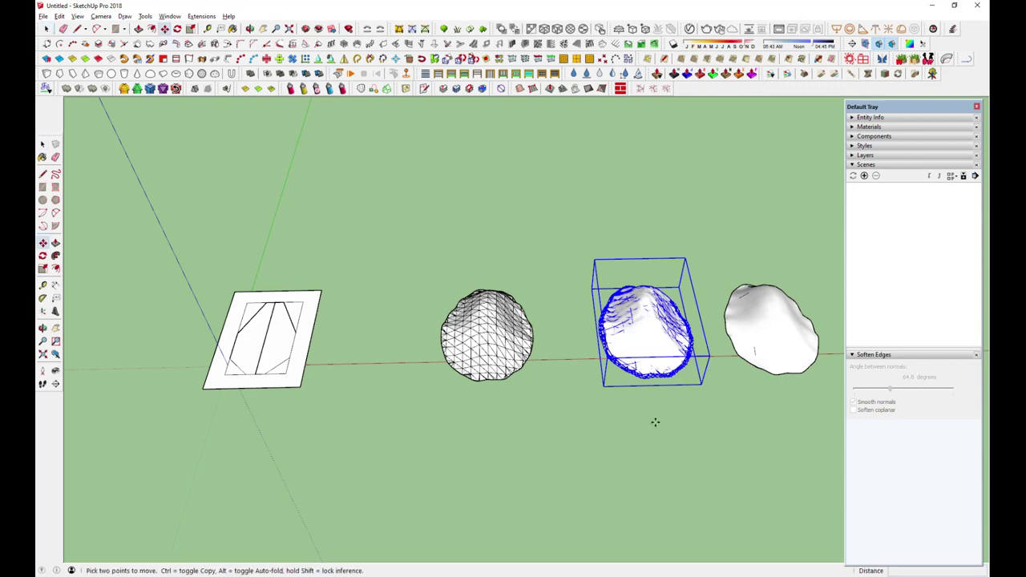
key("ctrl")
left_click(671, 429)
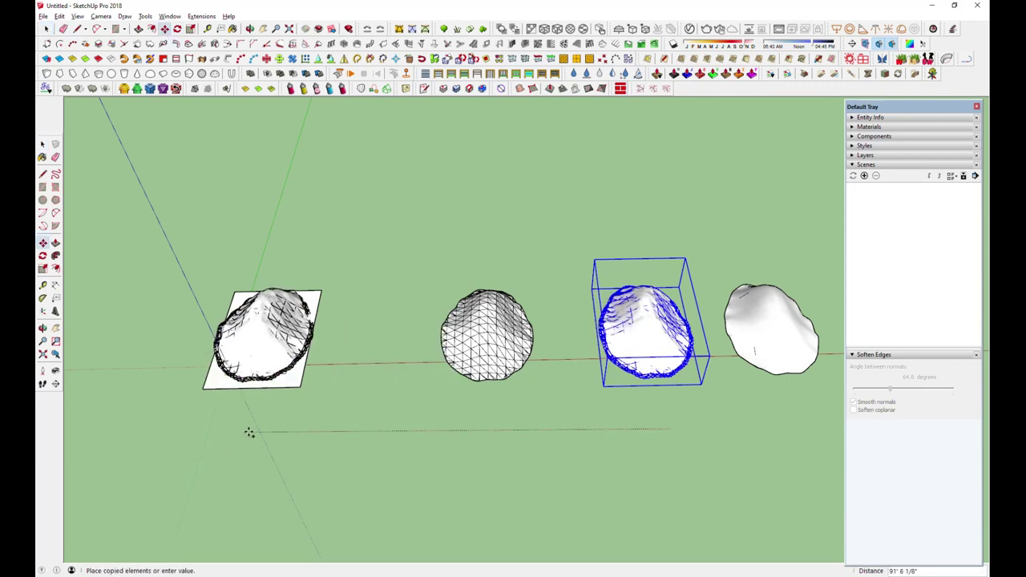
left_click(244, 433)
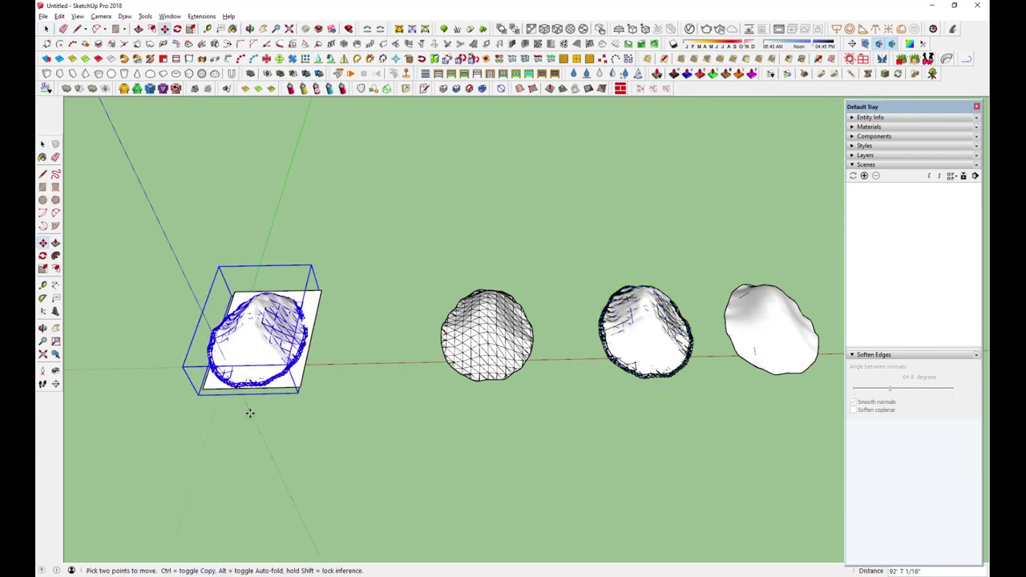
scroll(251, 373, "up", 2)
mouse_move(251, 373)
middle_mouse_down()
mouse_move(245, 336)
mouse_move(281, 137)
mouse_move(316, 92)
mouse_move(367, 189)
mouse_move(344, 323)
middle_mouse_up()
Step: Raise the copied rock canopy straight up, well above the slab
key("m")
scroll(253, 374, "up", 3)
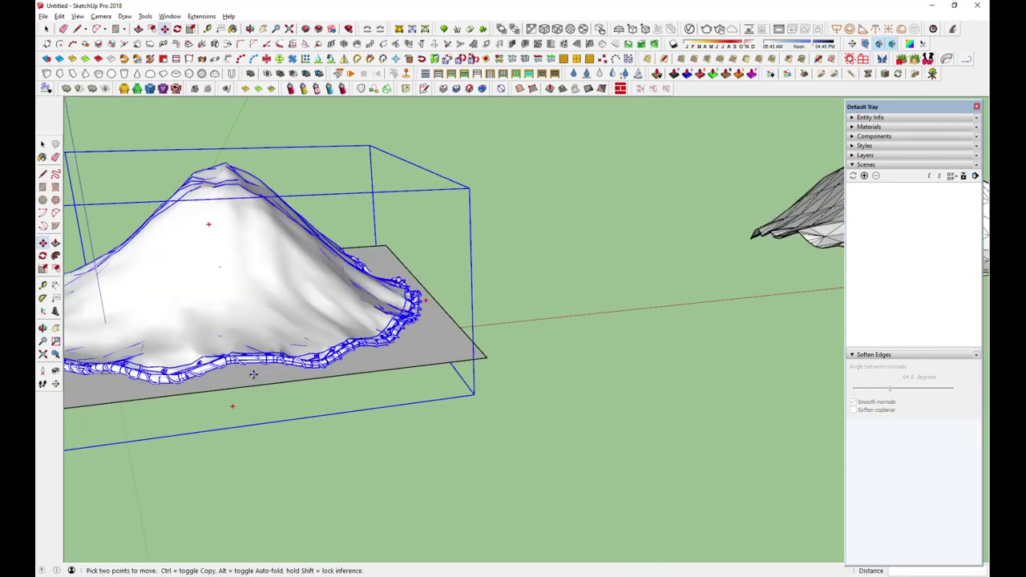
mouse_move(281, 374)
middle_mouse_down()
mouse_move(243, 221)
mouse_move(270, 222)
mouse_move(305, 291)
mouse_move(263, 310)
mouse_move(441, 323)
middle_mouse_up()
left_click(441, 323)
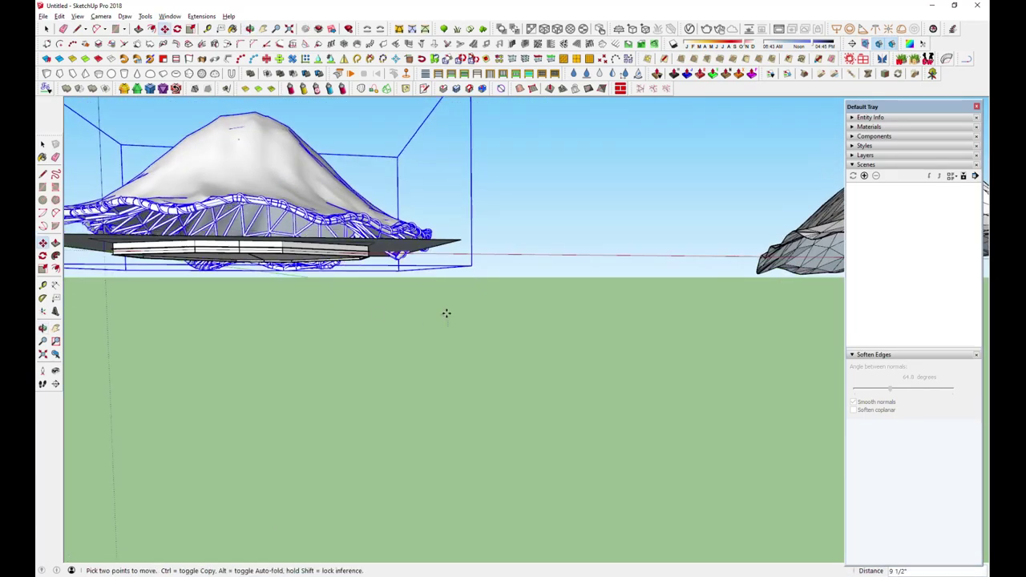
left_click(442, 255)
middle_click_drag(441, 254, 420, 324)
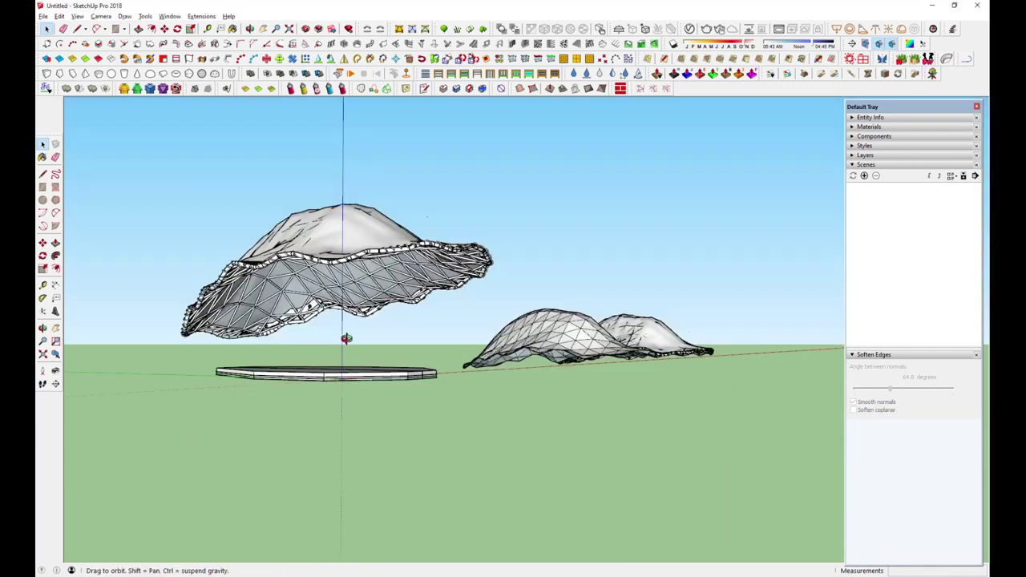
mouse_move(344, 339)
middle_mouse_down()
mouse_move(418, 360)
mouse_move(486, 347)
mouse_move(424, 396)
mouse_move(569, 431)
mouse_move(665, 425)
middle_mouse_up()
Step: Select the whole octagonal slab and scale it uniformly to 0.82
scroll(763, 408, "up", 3)
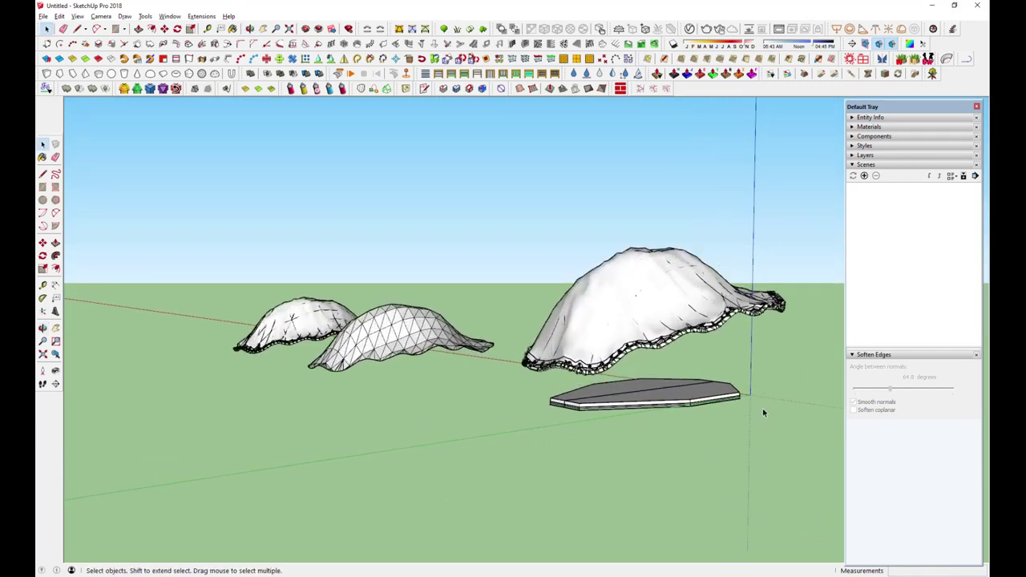
scroll(740, 408, "up", 3)
mouse_move(740, 408)
middle_mouse_down()
mouse_move(401, 408)
mouse_move(165, 377)
mouse_move(499, 390)
mouse_move(430, 408)
middle_mouse_up()
scroll(397, 417, "up", 1)
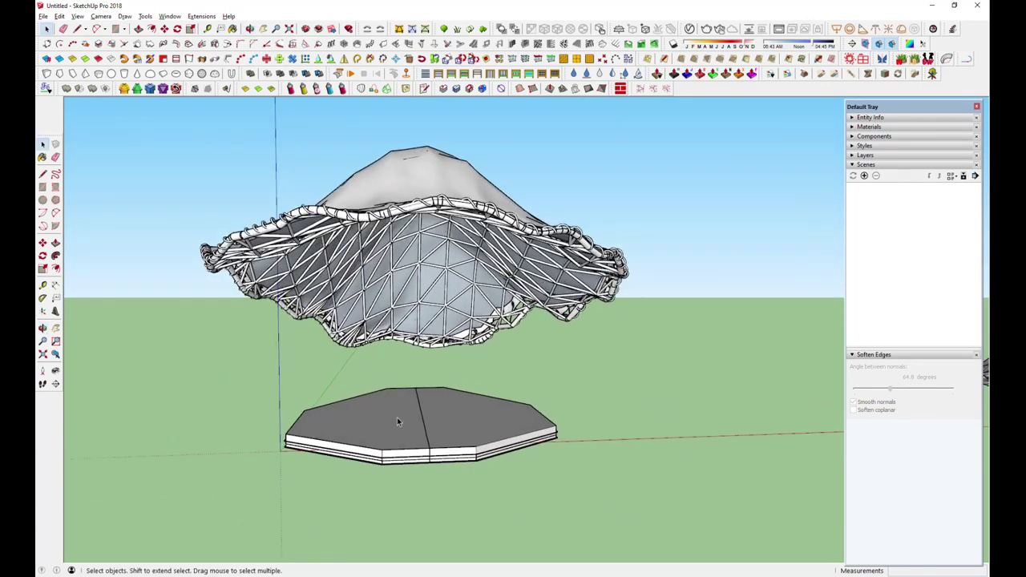
scroll(397, 416, "up", 2)
left_click(470, 387)
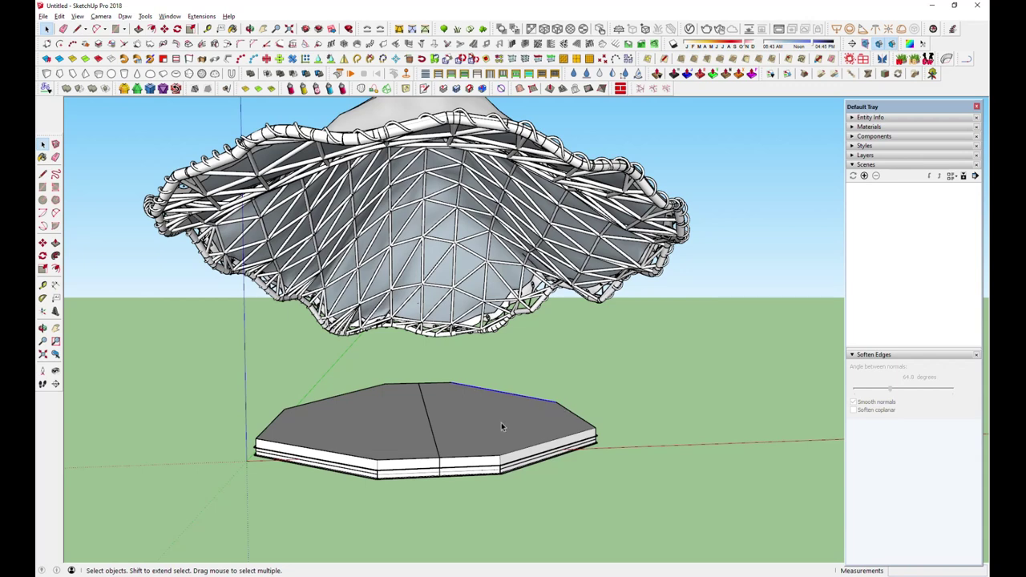
middle_click_drag(501, 420, 512, 466)
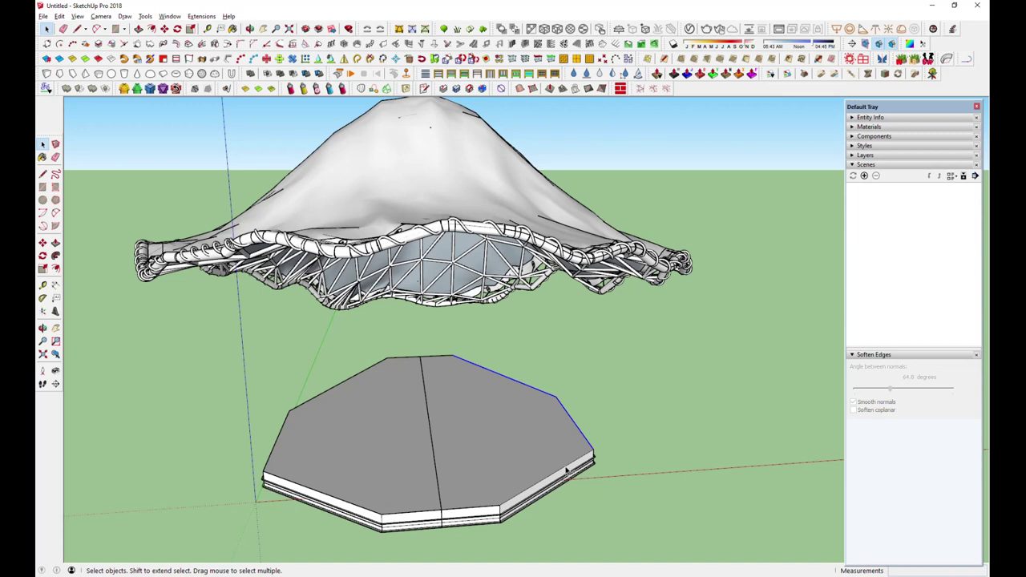
left_click_drag(256, 336, 628, 545)
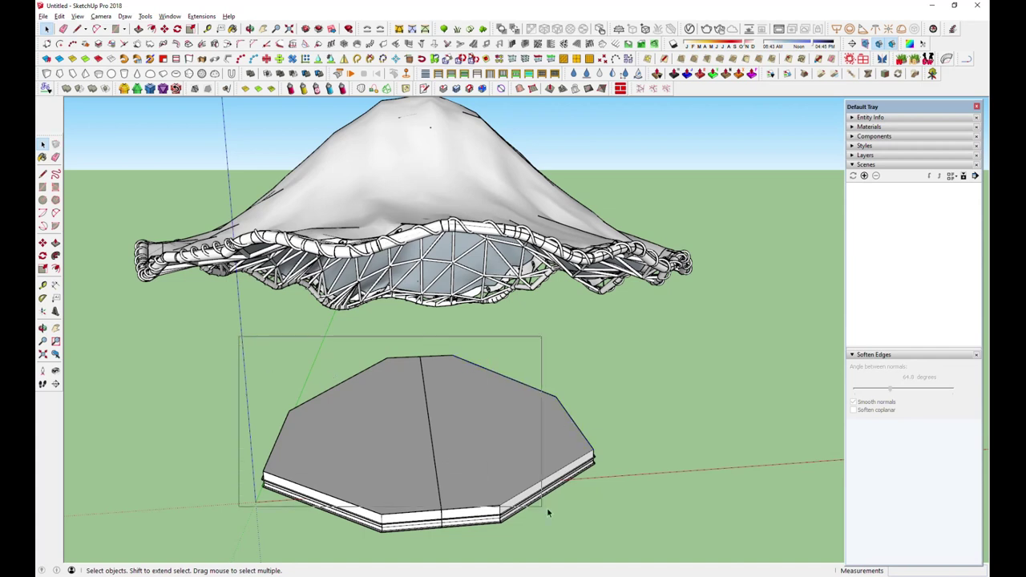
left_click(192, 30)
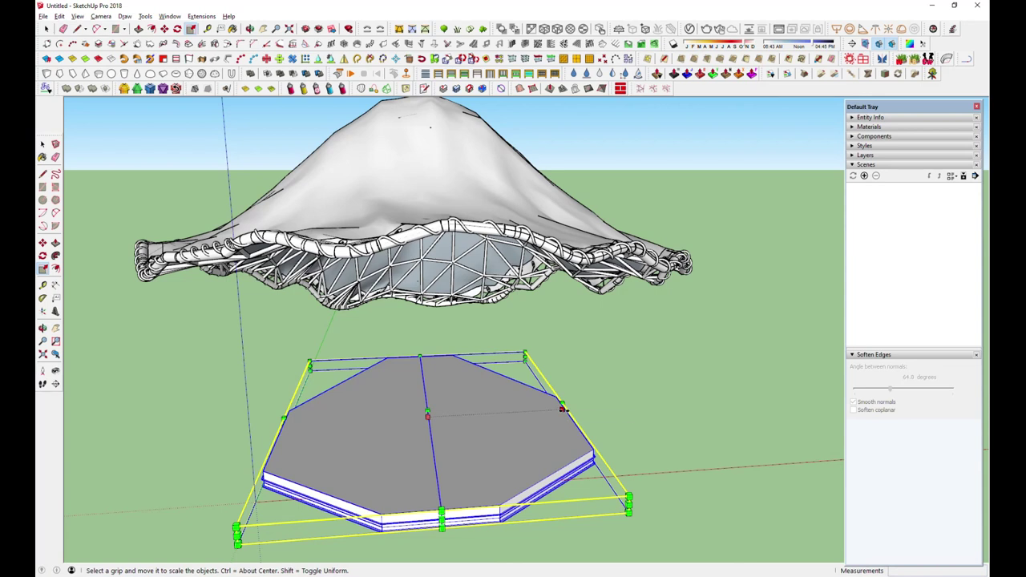
left_click_drag(561, 409, 538, 413, "ctrl")
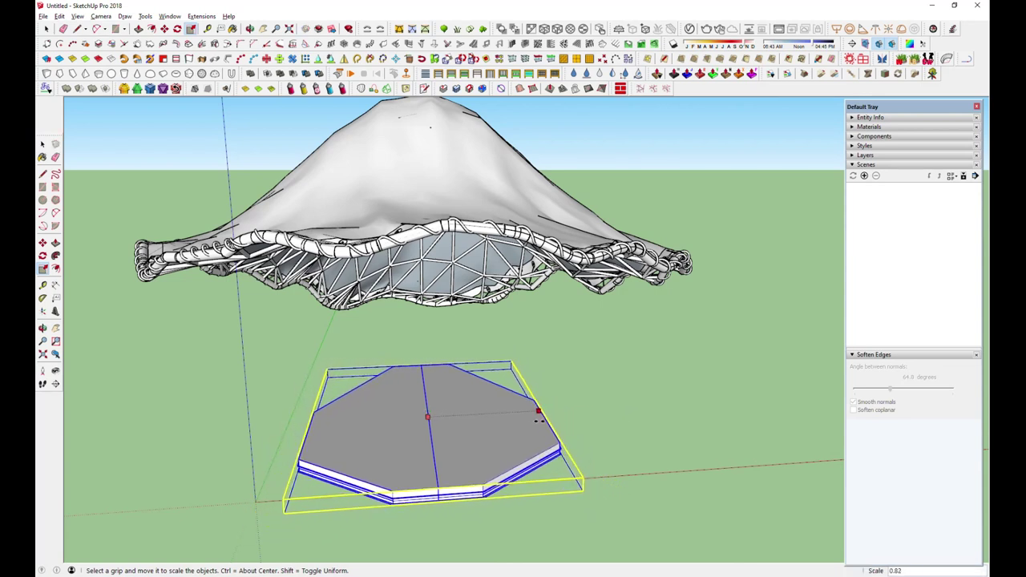
key("space")
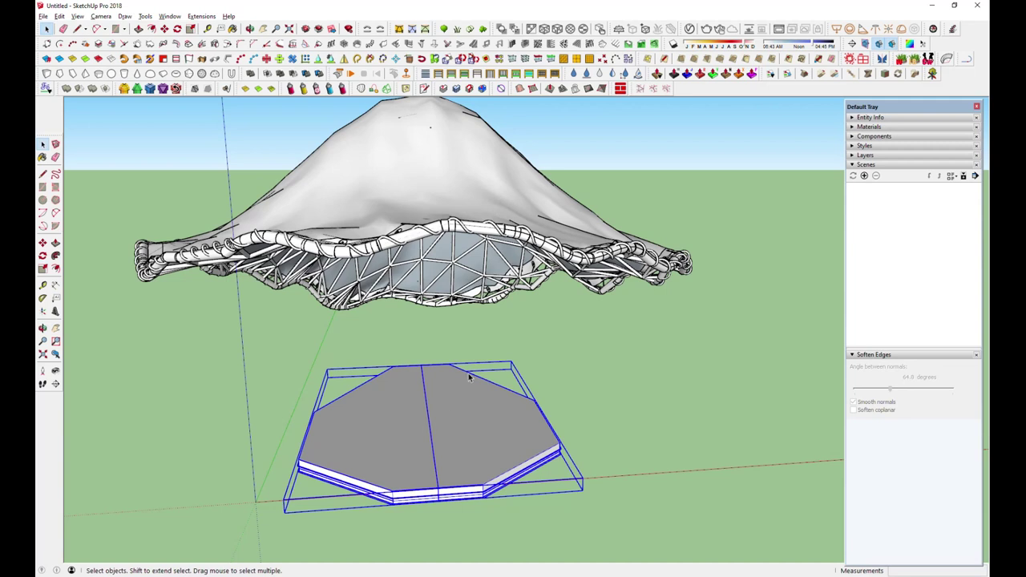
Step: Open the slab group to inspect its halves, then exit and deselect
key("Escape")
left_click(471, 490)
double_click(430, 399)
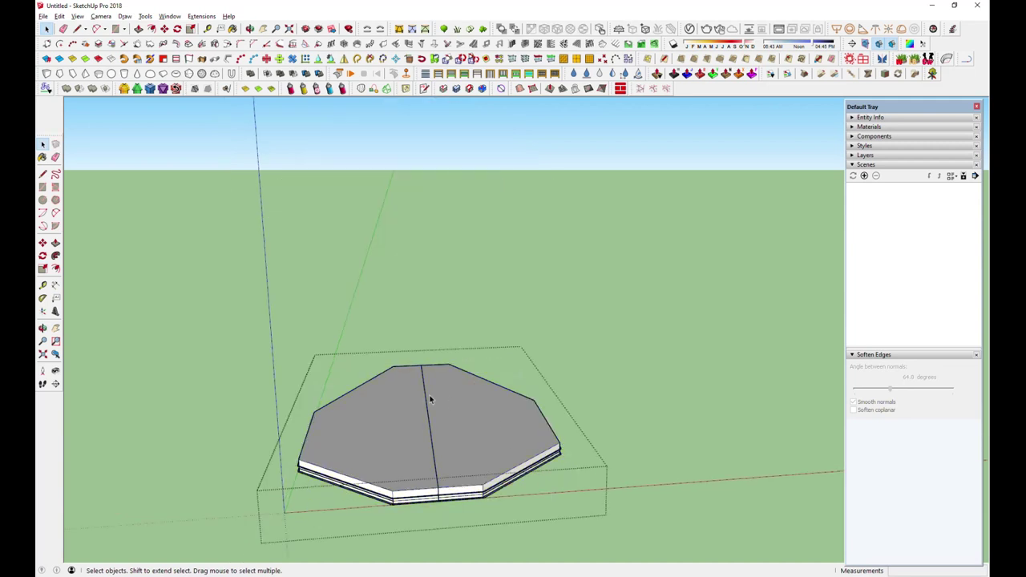
left_click(478, 382)
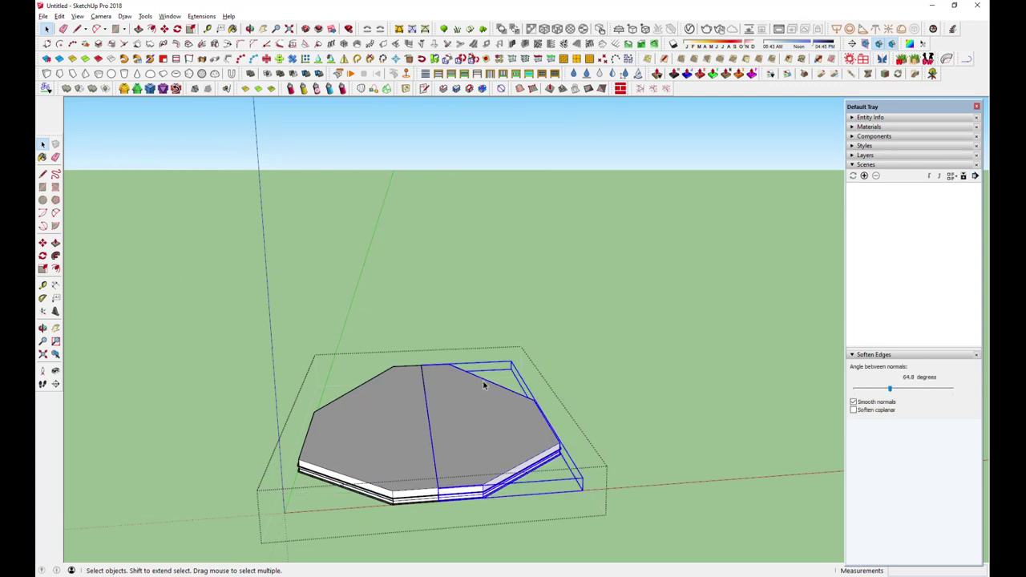
left_click(600, 369)
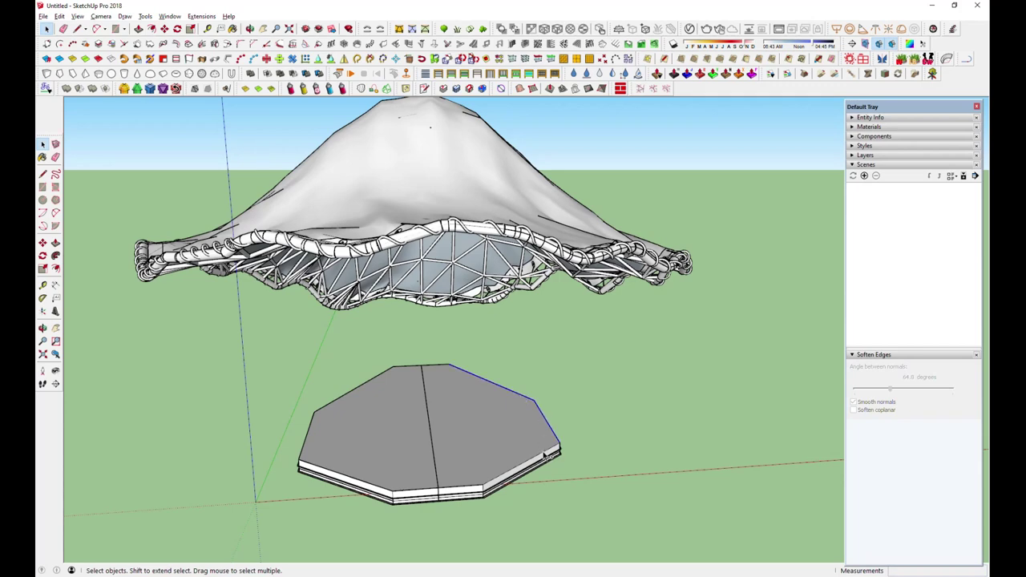
left_click(544, 454)
left_click(542, 393)
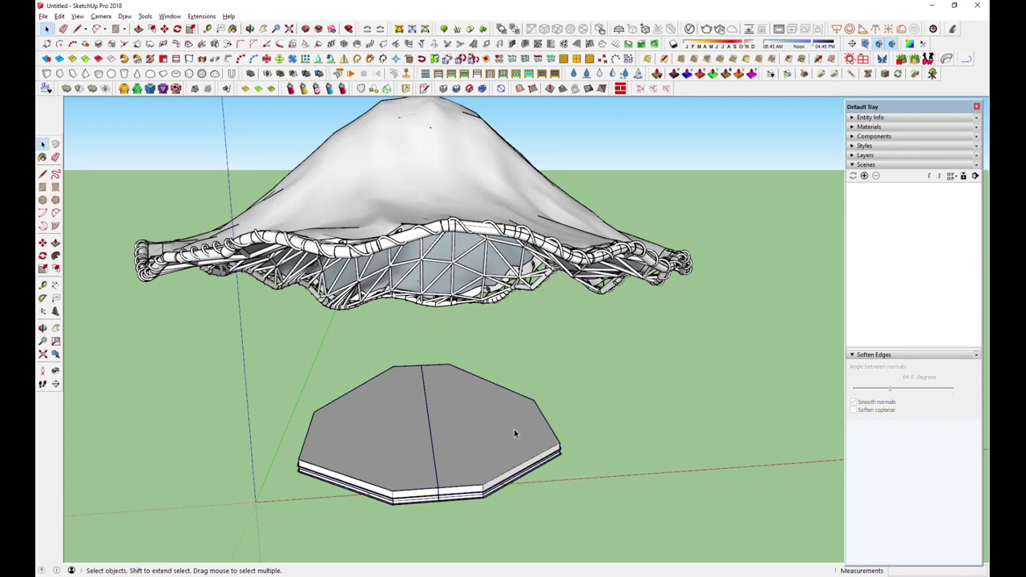
Step: Draw a small rectangle at one corner of the octagonal slab's top
middle_click_drag(515, 428, 483, 361)
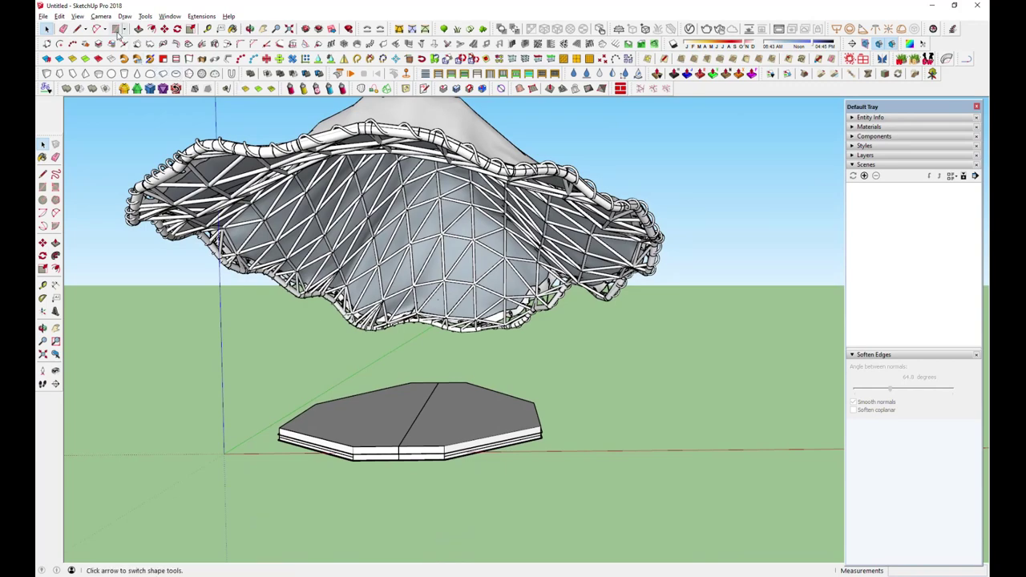
mouse_move(450, 364)
middle_mouse_down()
mouse_move(426, 420)
mouse_move(450, 419)
mouse_move(425, 419)
middle_mouse_up()
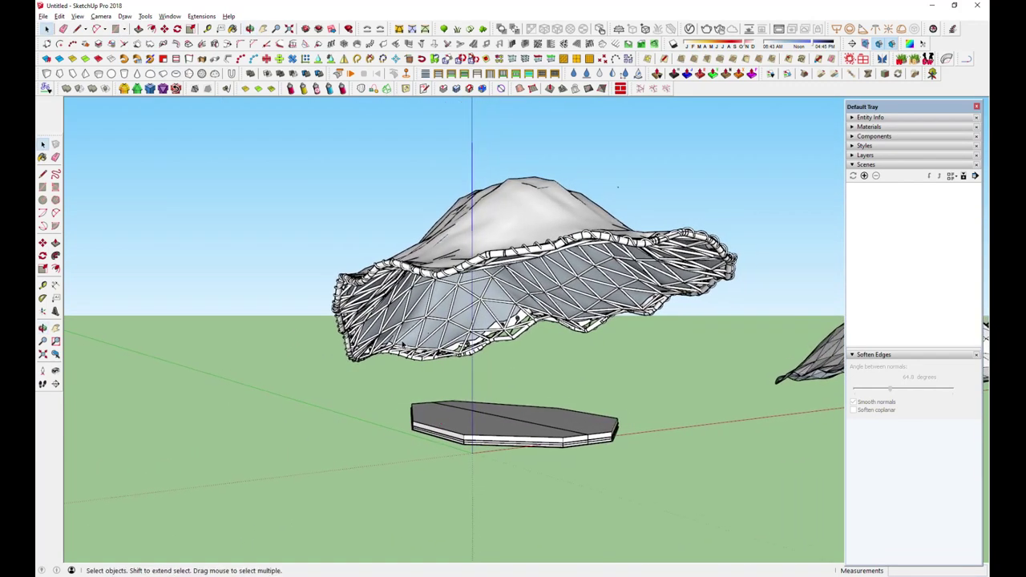
left_click(117, 29)
mouse_move(525, 422)
middle_mouse_down()
mouse_move(484, 469)
mouse_move(452, 485)
middle_mouse_up()
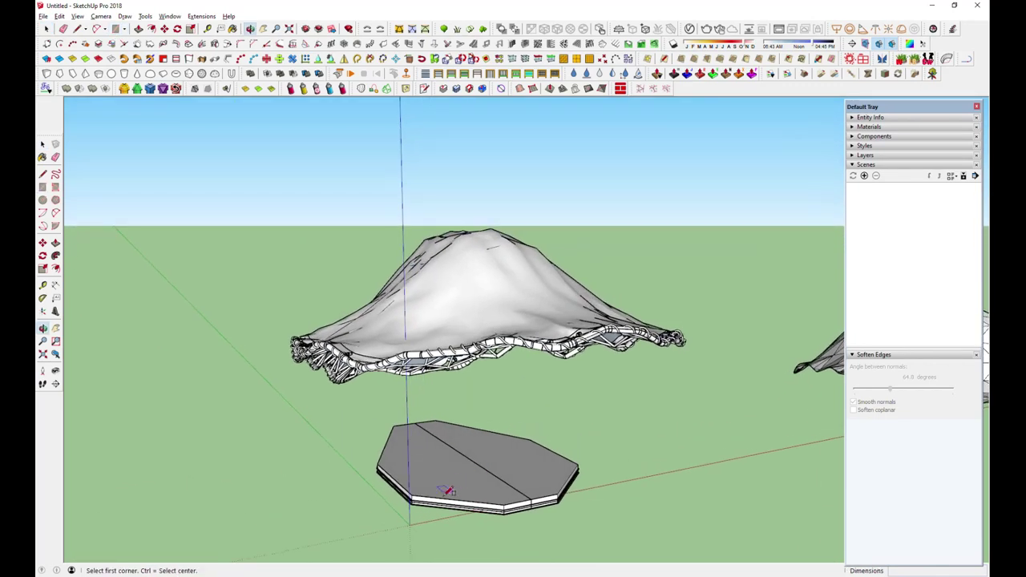
scroll(449, 487, "up", 2)
scroll(445, 489, "up", 3)
left_click(374, 492)
scroll(412, 477, "up", 2)
middle_click_drag(412, 477, 339, 542)
scroll(384, 385, "up", 2)
scroll(389, 430, "up", 2)
scroll(383, 421, "up", 1)
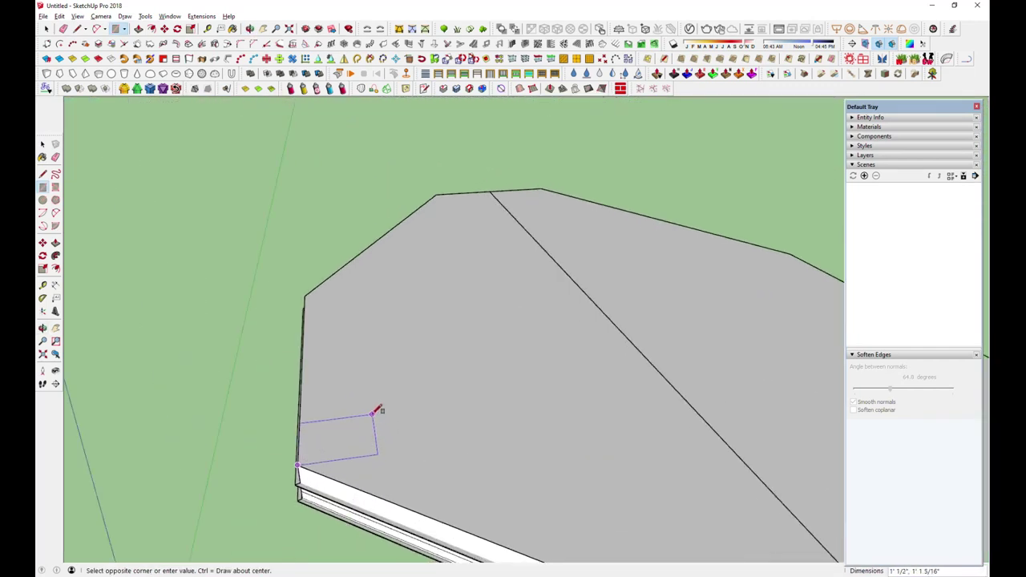
left_click(372, 411)
Step: Push/Pull the corner rectangle up about 5/8" and make it a group
left_click(138, 28)
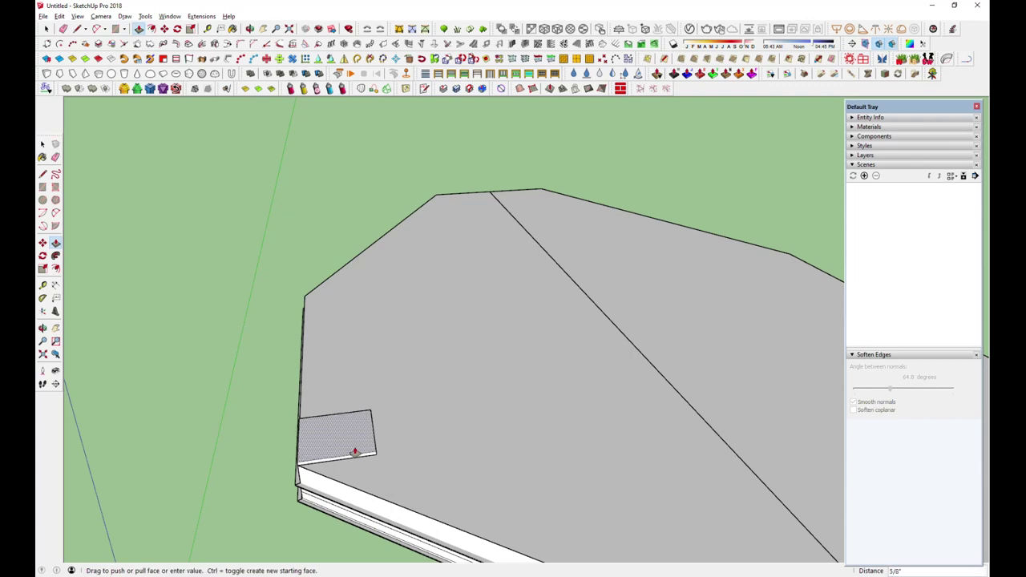
key("space")
left_click_drag(267, 396, 388, 475)
scroll(341, 465, "up", 1)
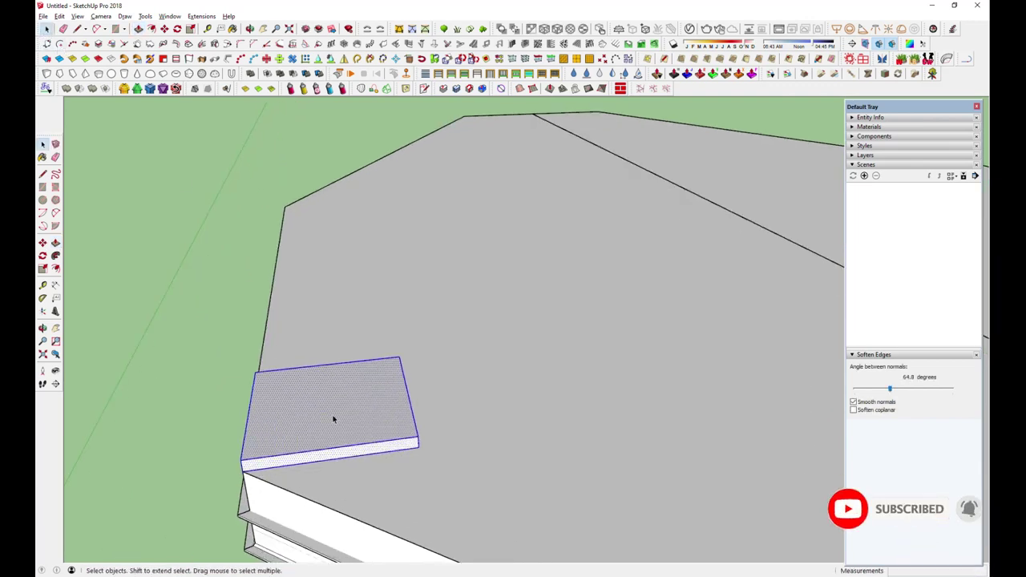
right_click(335, 417)
mouse_move(369, 152)
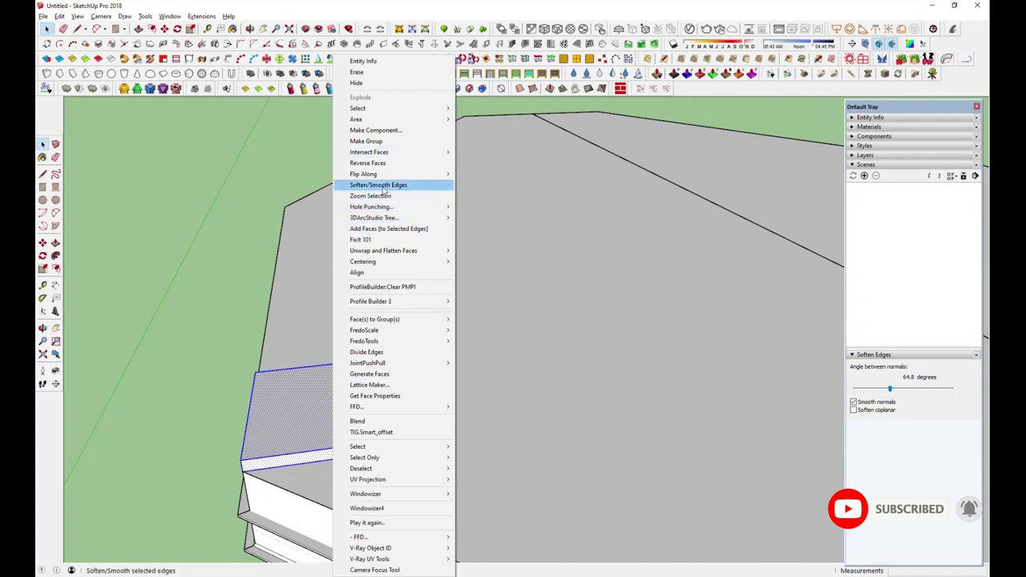
left_click(375, 141)
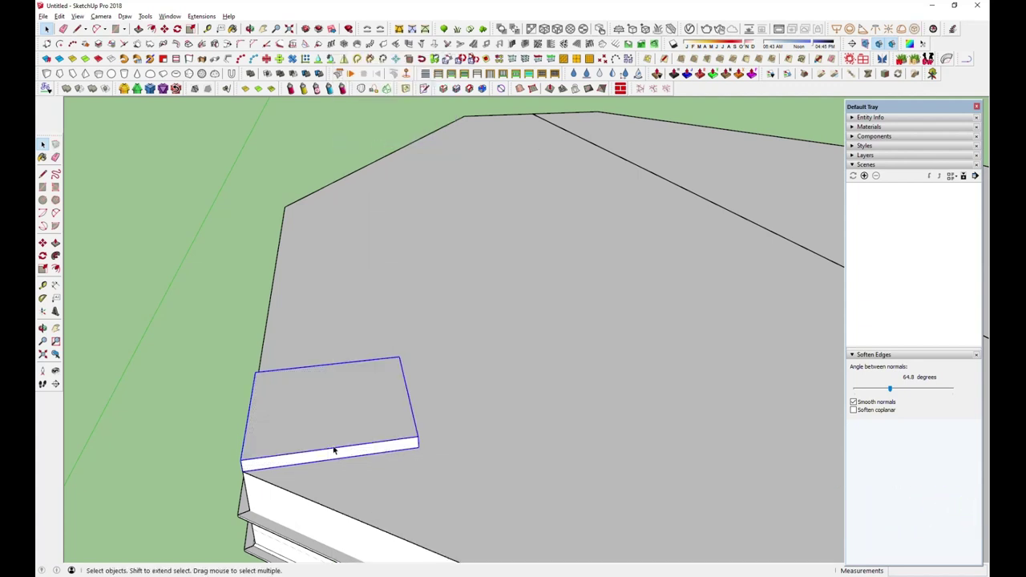
scroll(339, 435, "down", 2)
scroll(339, 435, "down", 2)
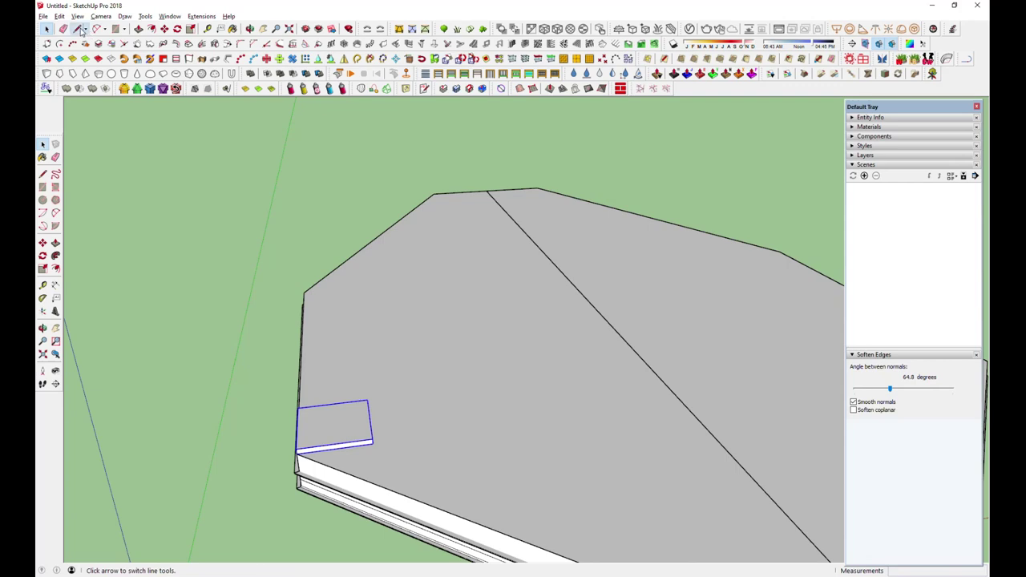
Step: Draw a line from the corner pad up to the canopy underside
left_click(335, 421)
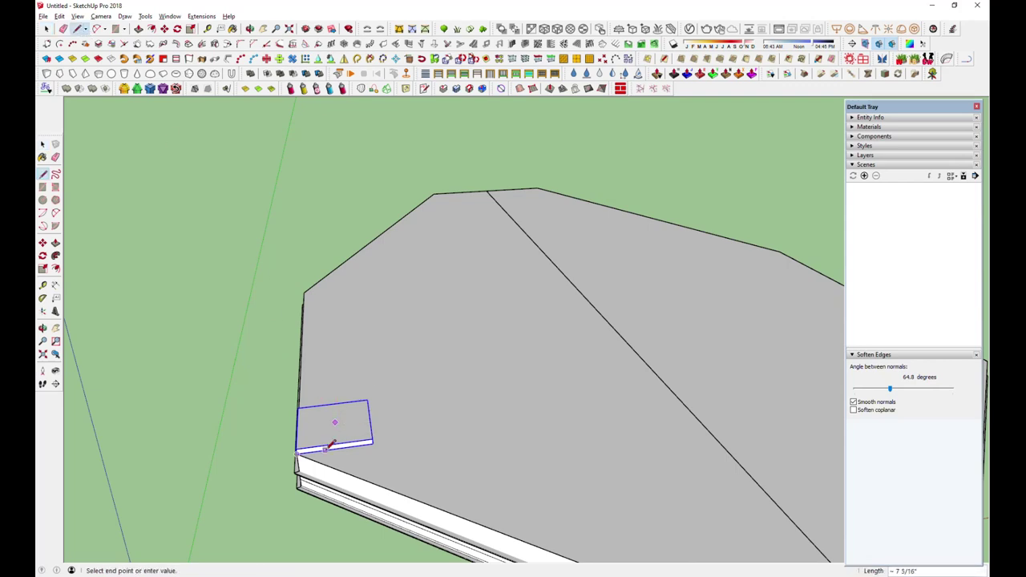
scroll(332, 445, "down", 5)
mouse_move(332, 435)
middle_mouse_down()
mouse_move(378, 412)
mouse_move(481, 423)
mouse_move(474, 454)
mouse_move(561, 265)
middle_mouse_up()
scroll(605, 222, "up", 3)
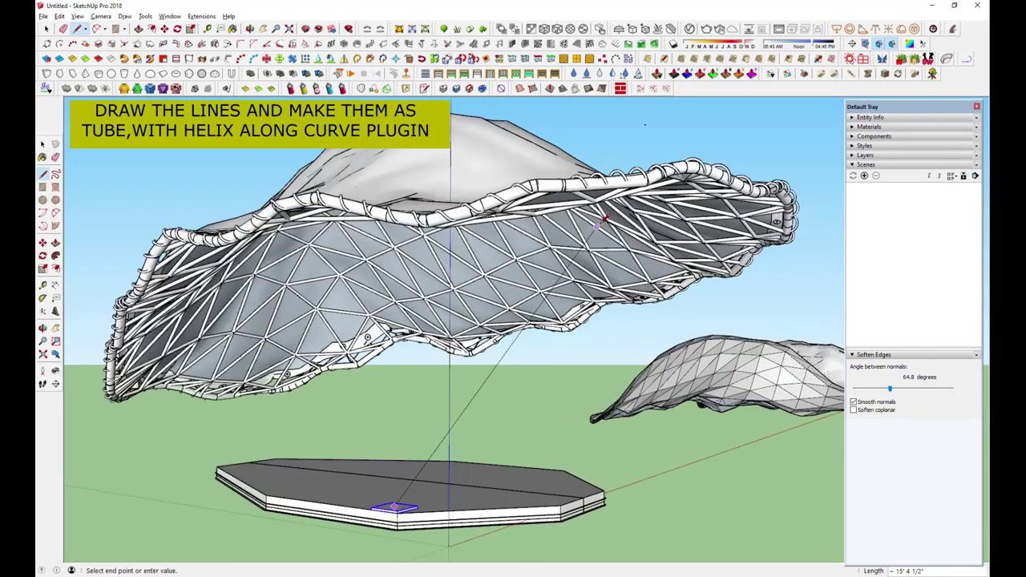
scroll(605, 222, "up", 1)
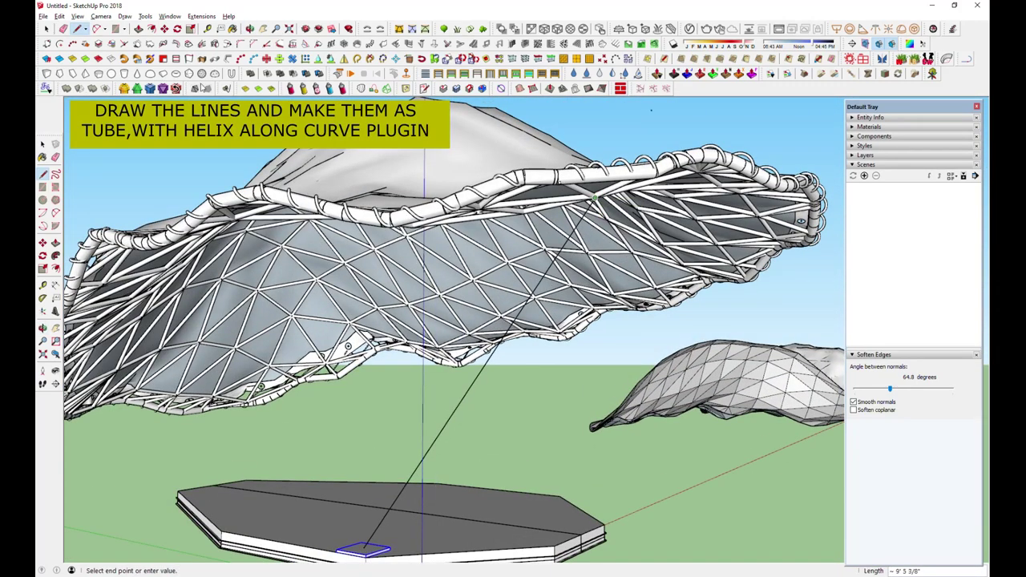
left_click(48, 28)
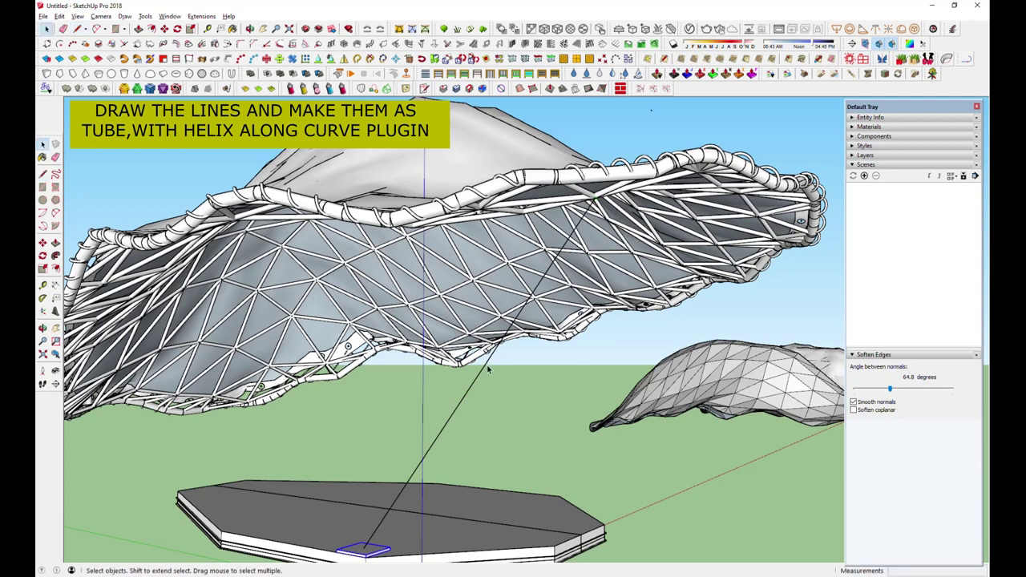
Step: Turn the line into a 3" tube with Helix along curve, Create tube = Yes
left_click(947, 59)
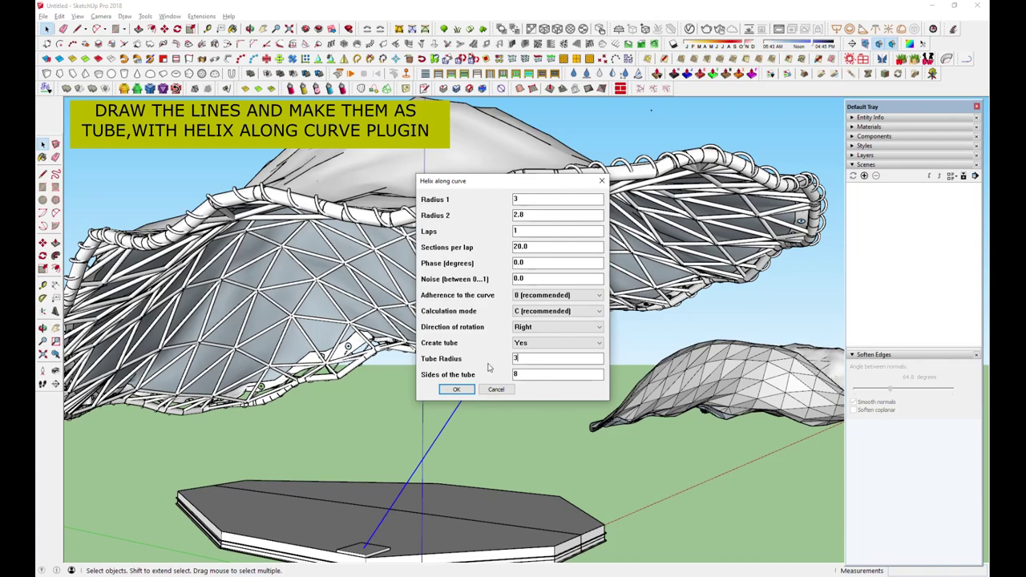
left_click(456, 391)
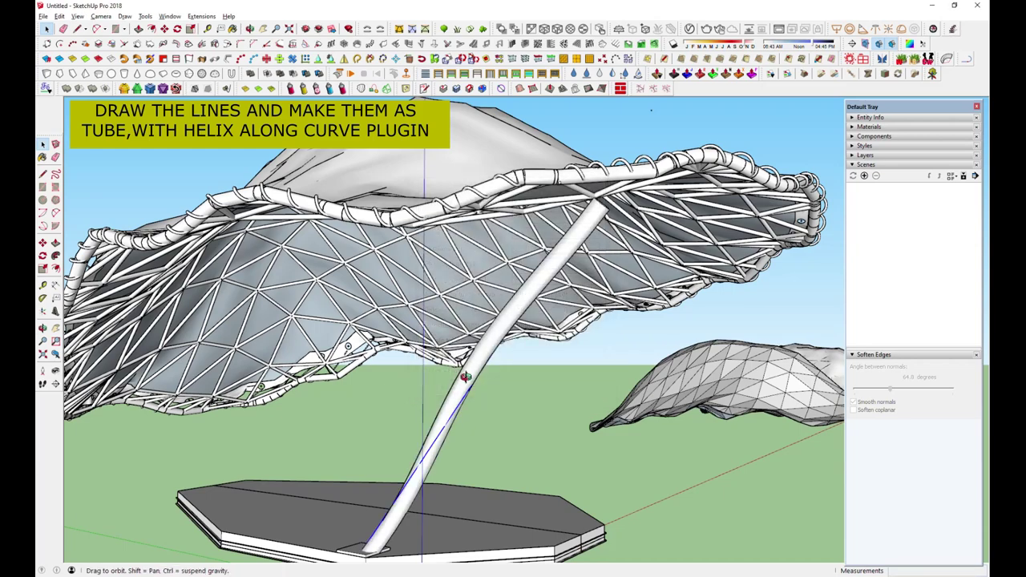
middle_click_drag(466, 376, 481, 377)
key("ctrl+z")
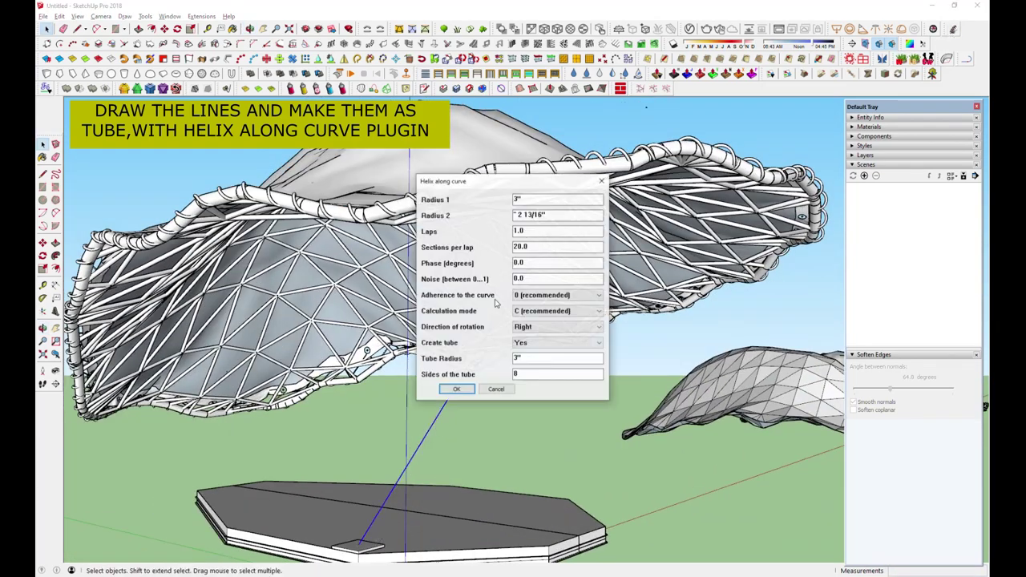
left_click(471, 391)
scroll(361, 367, "down", 5)
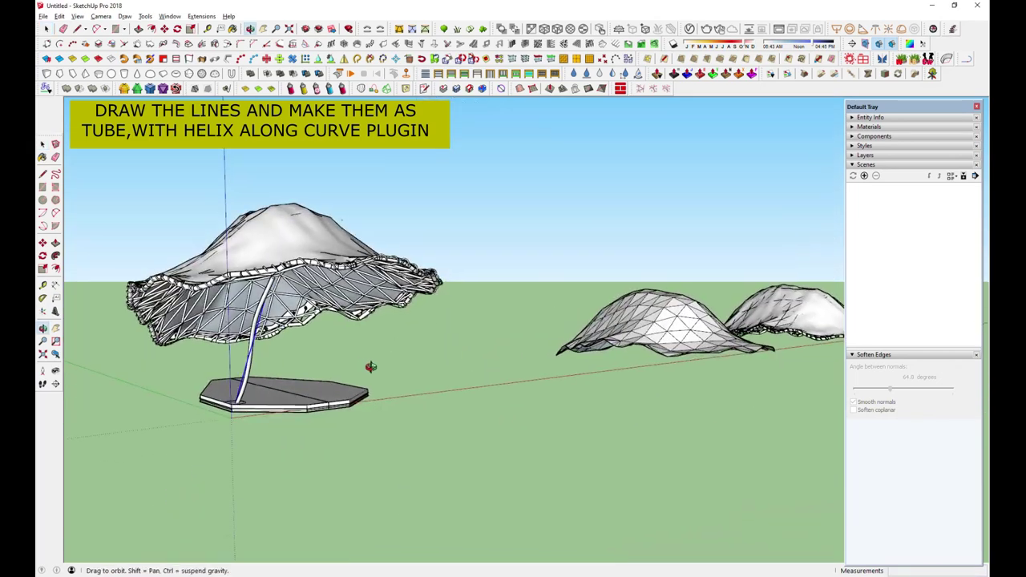
Step: Draw a second strut line beside the first and generate a tube along it
scroll(332, 401, "up", 5)
scroll(332, 400, "down", 2)
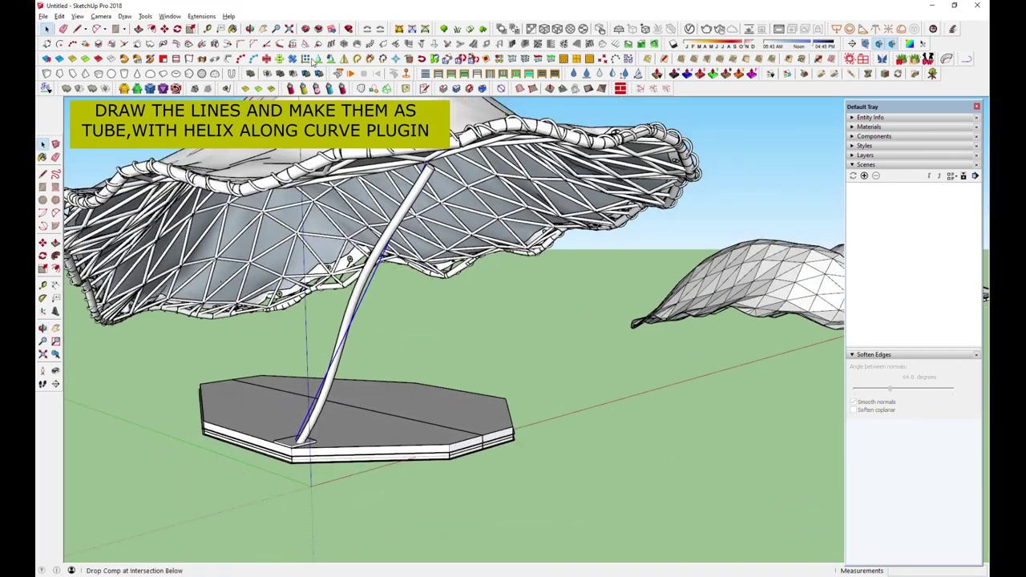
left_click(372, 173)
middle_click_drag(372, 173, 411, 493)
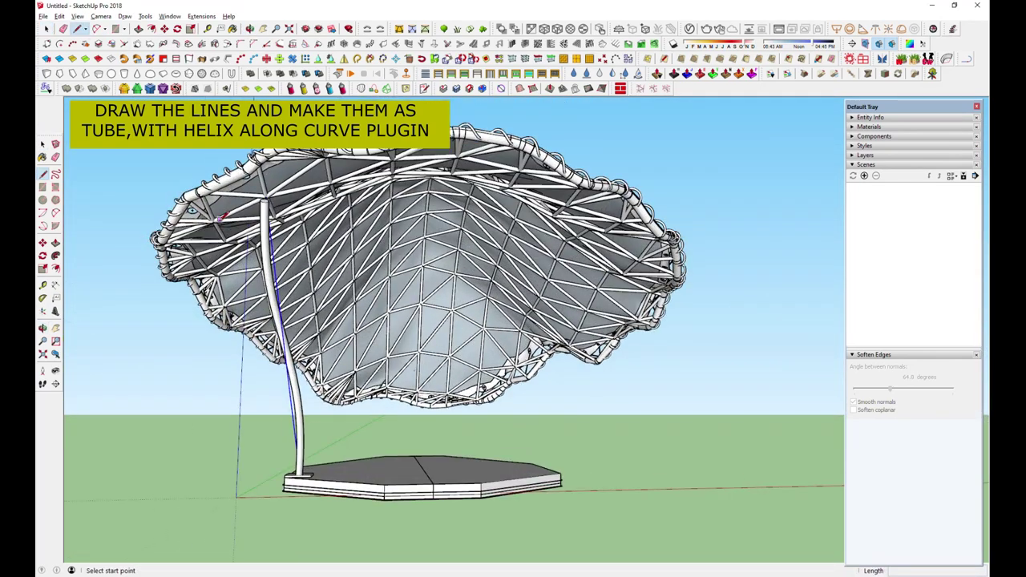
key("space")
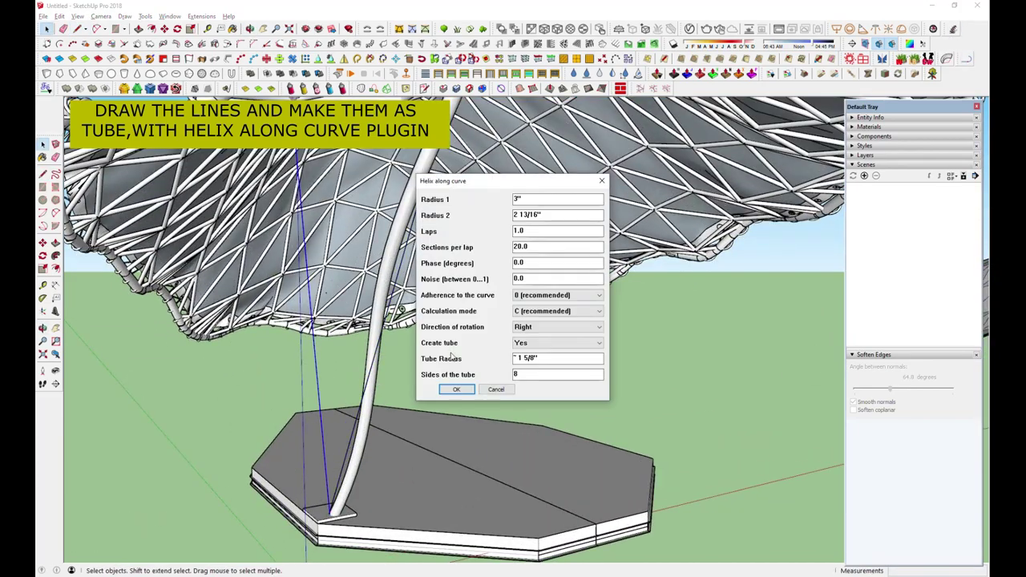
left_click(463, 394)
middle_click_drag(463, 394, 344, 321)
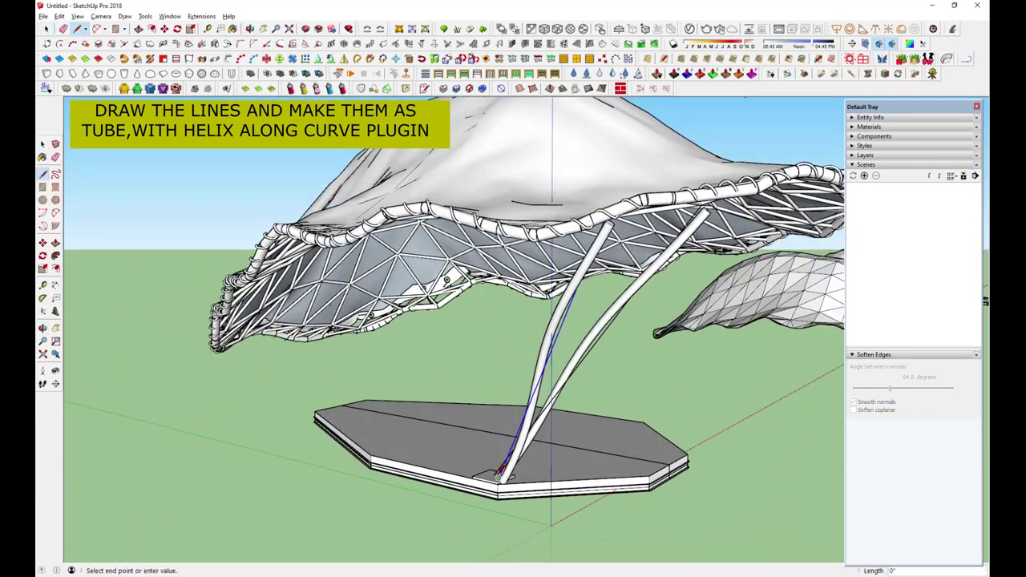
middle_click_drag(498, 475, 489, 240)
scroll(489, 209, "up", 5)
scroll(489, 193, "up", 3)
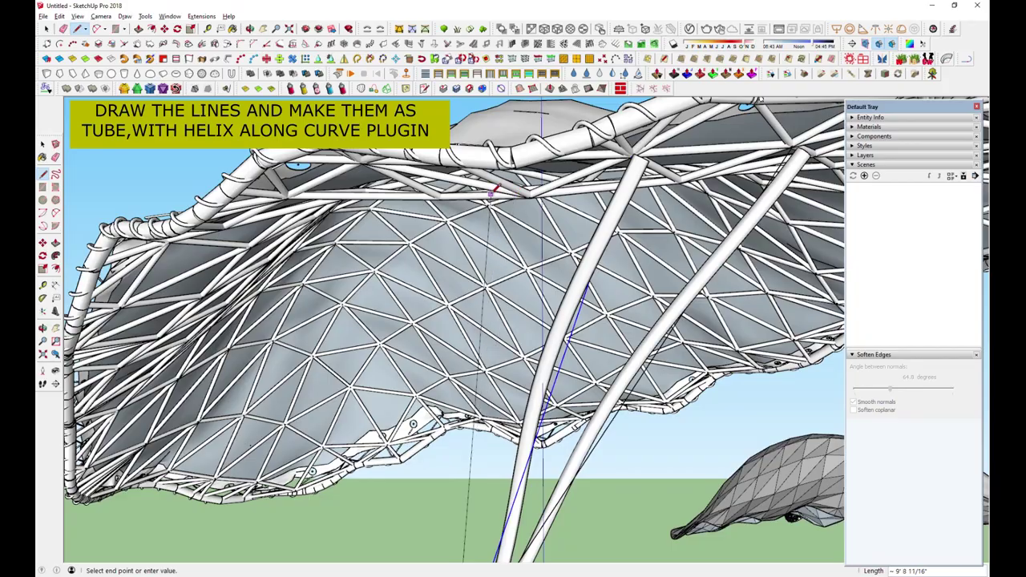
Step: End the second strut at the canopy underside and view the platform base
left_click(491, 195)
key("space")
scroll(489, 196, "down", 3)
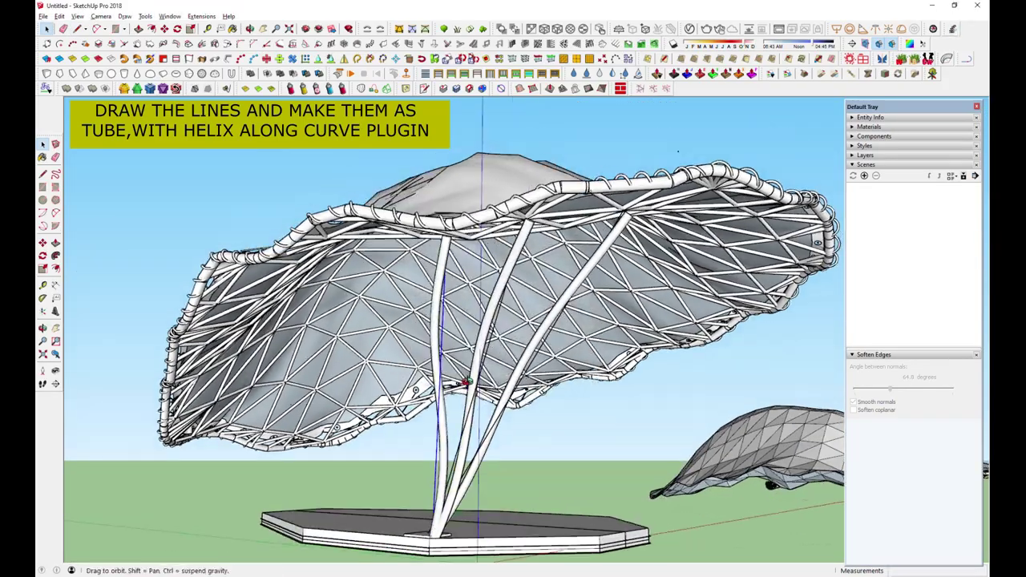
middle_click_drag(481, 361, 337, 401)
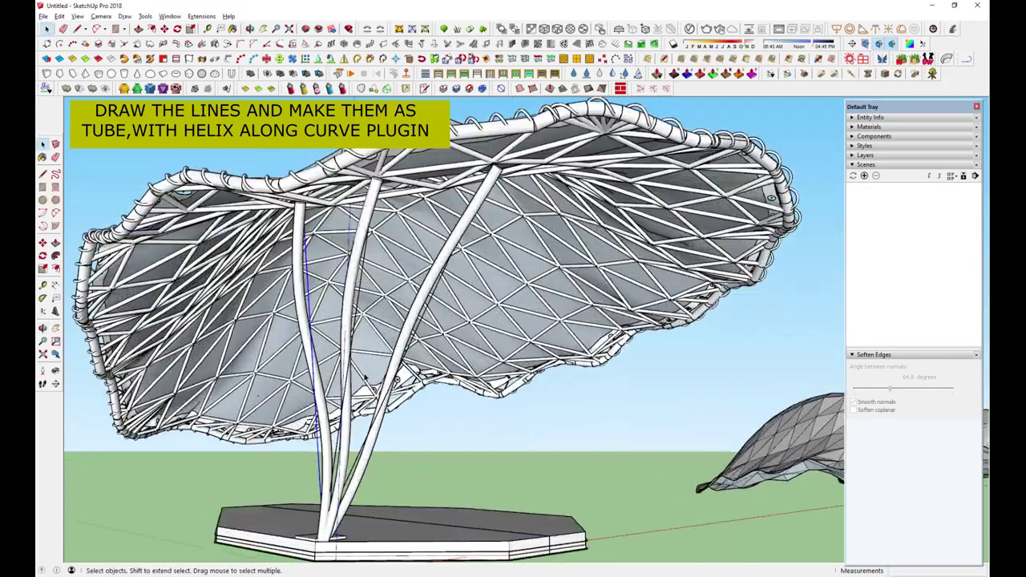
scroll(336, 401, "down", 5)
scroll(274, 463, "up", 8)
scroll(274, 464, "down", 5)
middle_click_drag(274, 463, 623, 552)
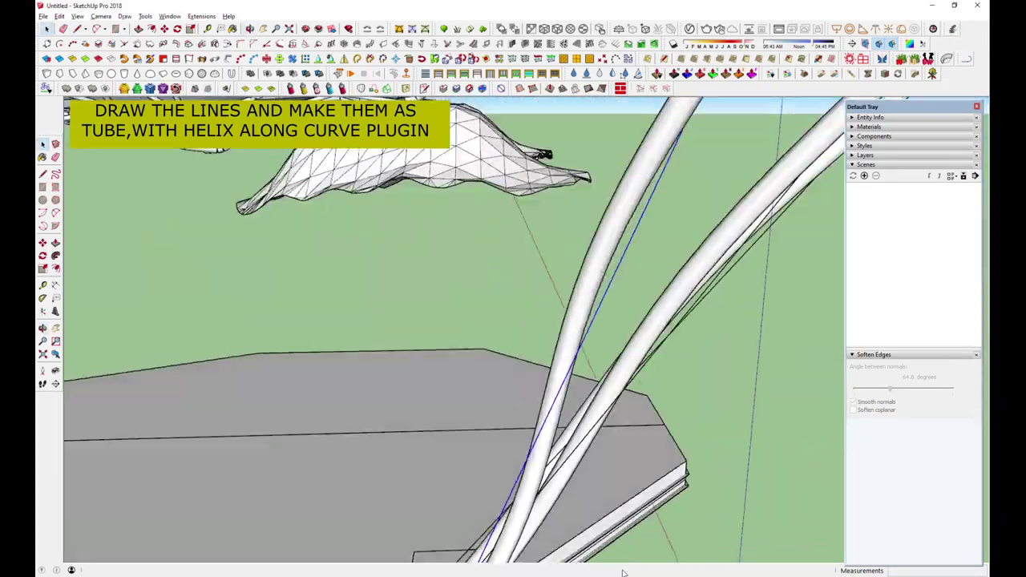
scroll(457, 515, "down", 3)
key("m")
scroll(456, 525, "up", 2)
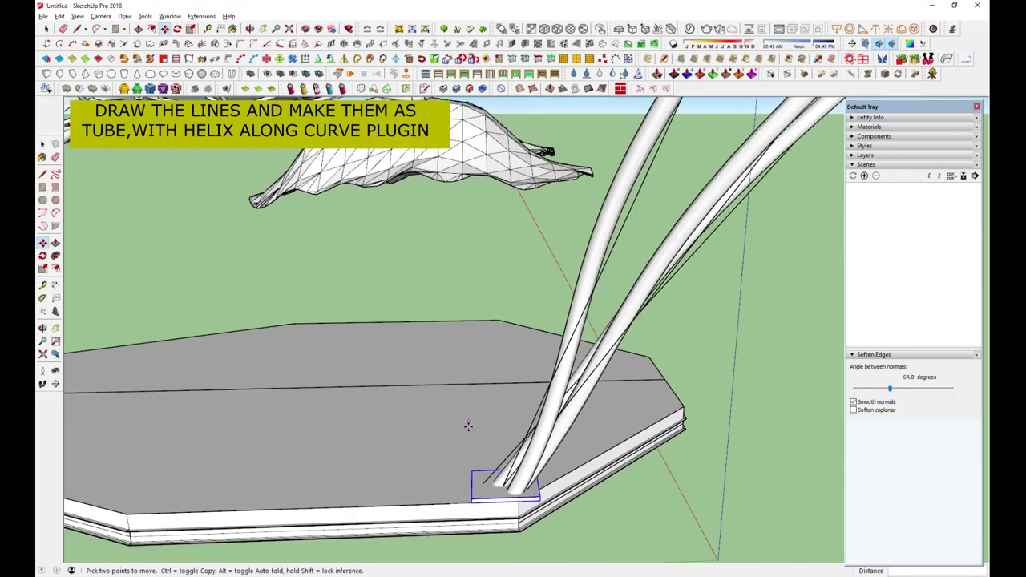
Step: Stretch the footing block taller with the Scale tool
middle_click_drag(481, 497, 553, 449)
key("space")
key("s")
left_click_drag(448, 440, 451, 409)
key("m")
mouse_move(443, 472)
middle_mouse_down()
mouse_move(457, 442)
mouse_move(191, 365)
mouse_move(291, 393)
mouse_move(440, 393)
middle_mouse_up()
scroll(191, 366, "down", 5)
Step: Draw a line from the footing's midpoint to the canopy and tube it at diameter 2
key("l")
scroll(440, 393, "up", 2)
scroll(440, 411, "up", 3)
scroll(439, 411, "up", 1)
scroll(439, 417, "up", 2)
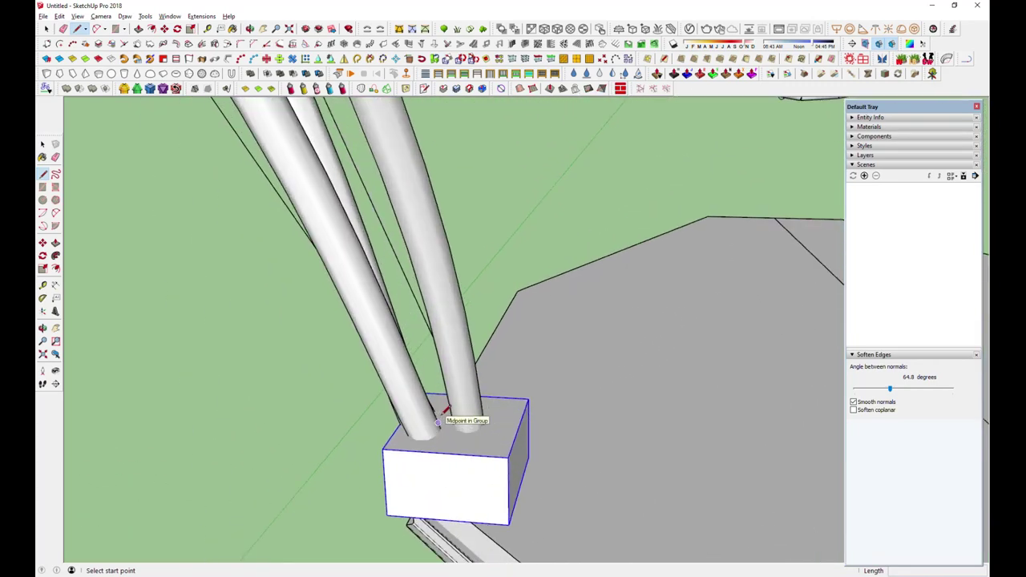
left_click(448, 408)
scroll(448, 410, "down", 3)
scroll(445, 413, "down", 3)
middle_click_drag(445, 413, 394, 155)
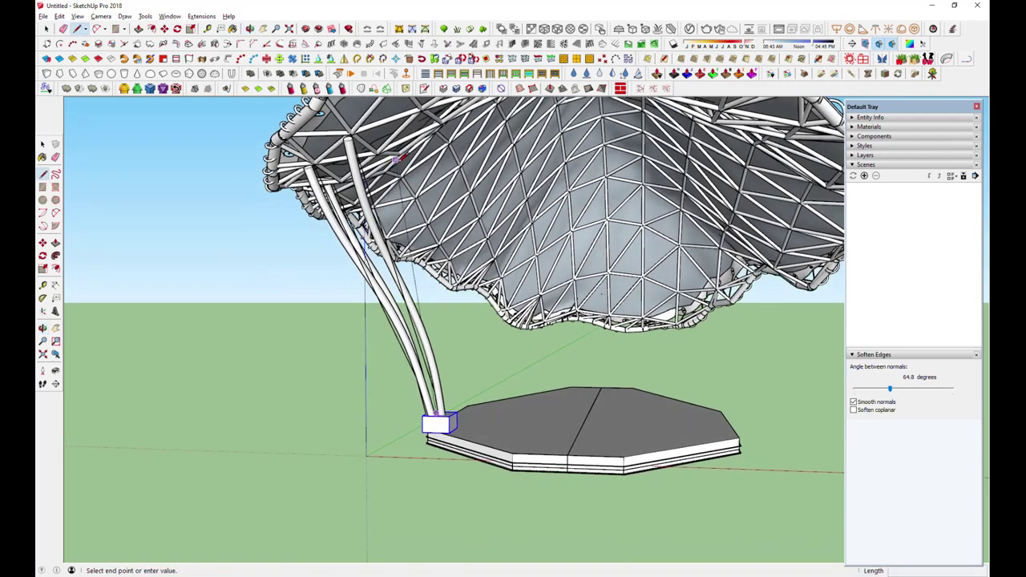
scroll(394, 155, "up", 2)
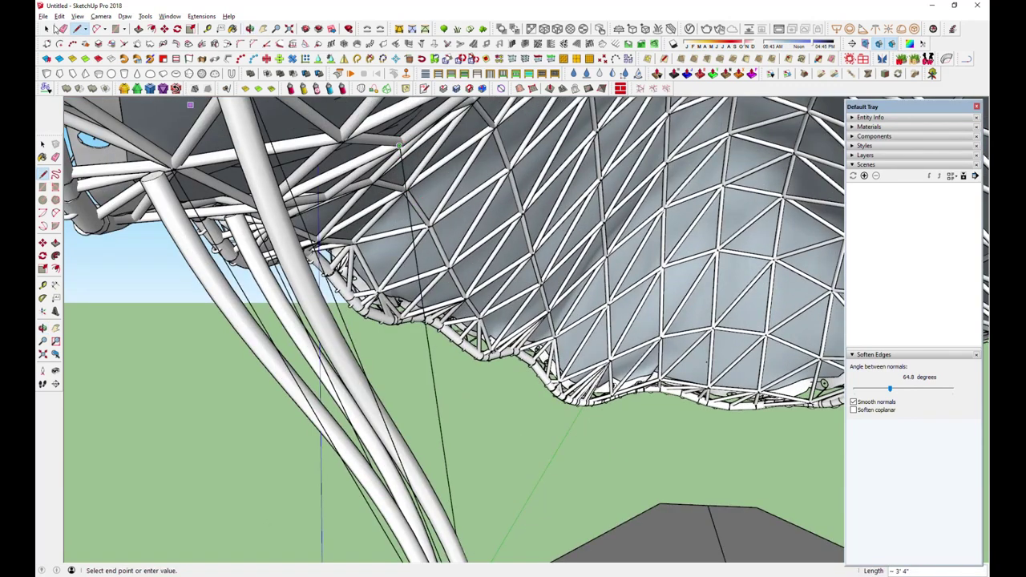
left_click(46, 29)
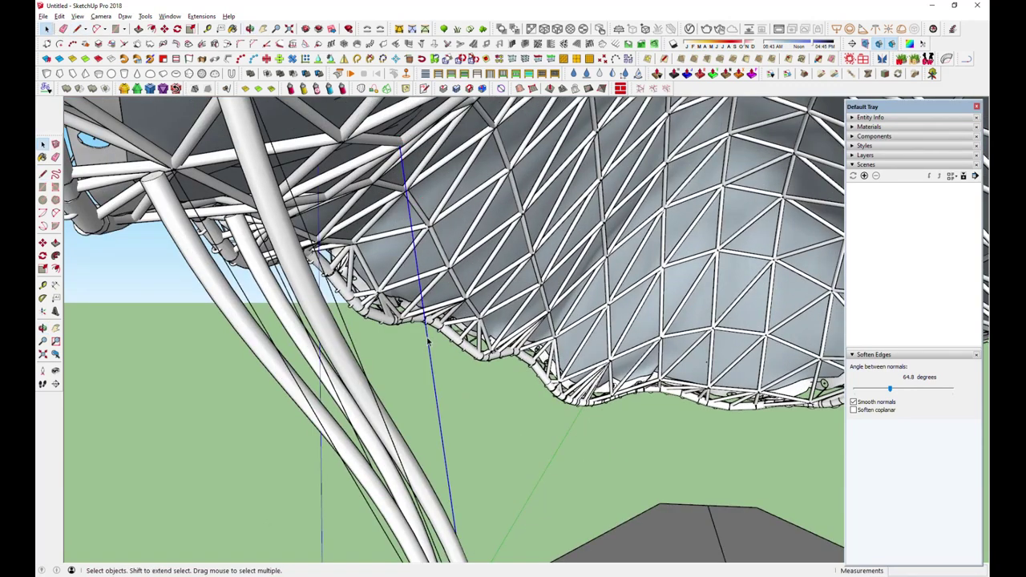
left_click(229, 65)
type("2.8")
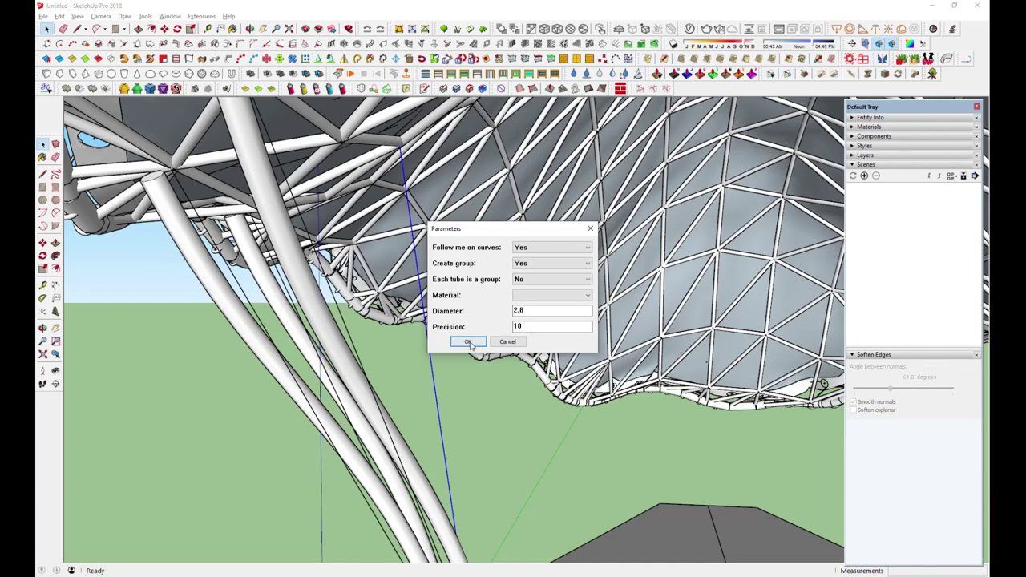
left_click(469, 342)
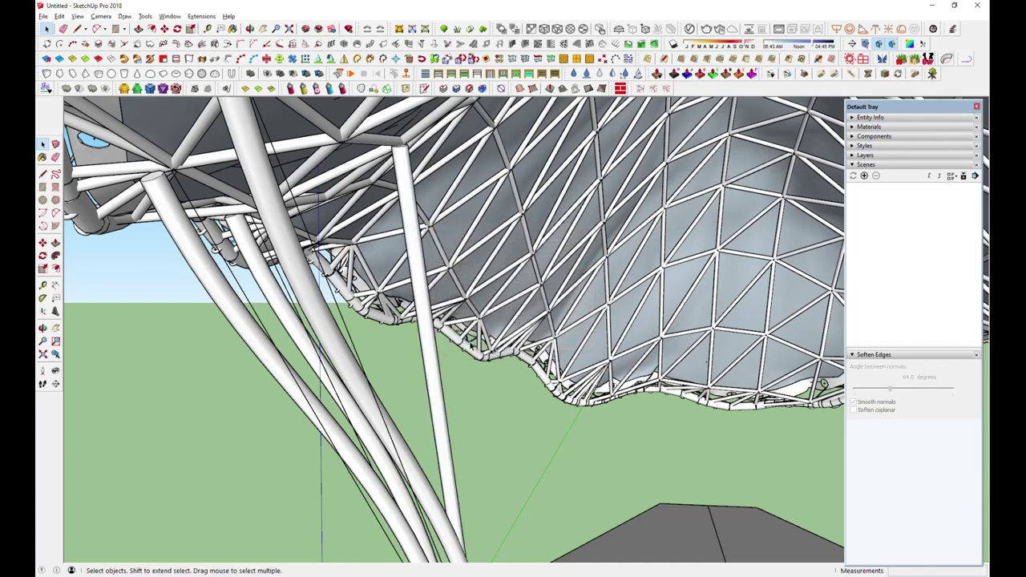
Step: Select the strut-and-pad support group and frame it in view
scroll(481, 321, "down", 5)
mouse_move(481, 320)
middle_mouse_down()
mouse_move(674, 267)
mouse_move(734, 288)
mouse_move(584, 420)
middle_mouse_up()
left_click(536, 396)
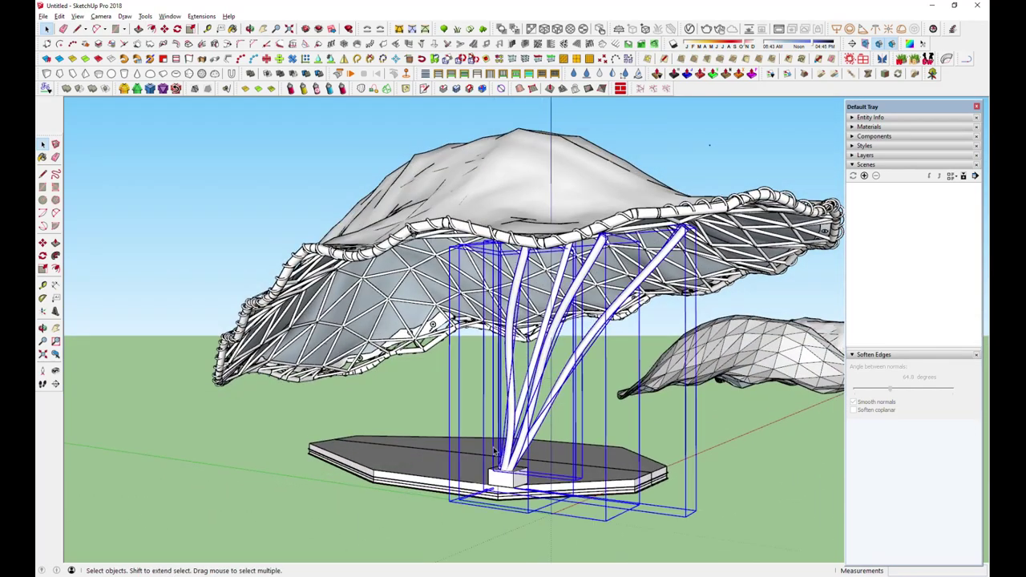
middle_click_drag(498, 454, 605, 492)
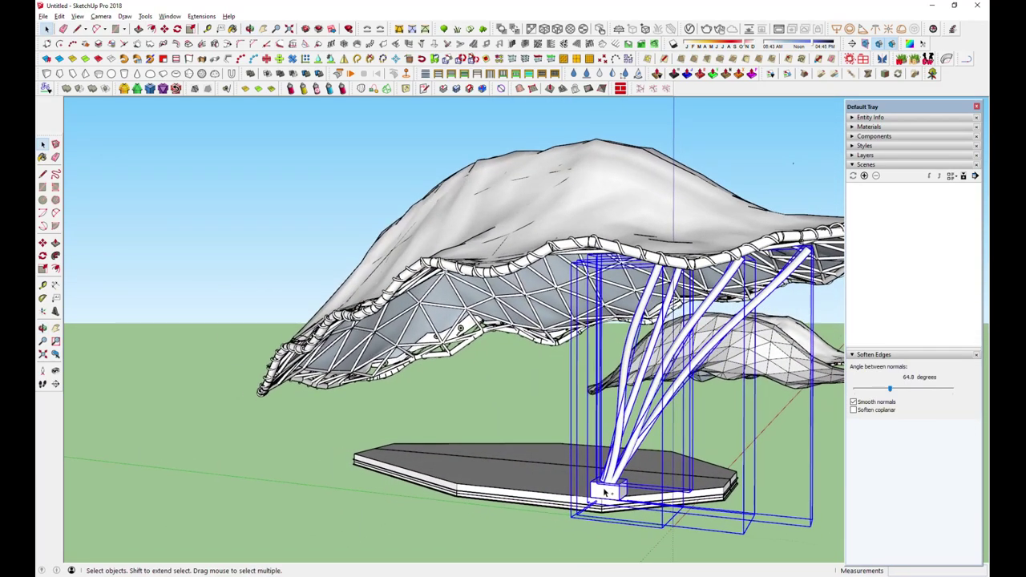
right_click(605, 492)
left_click(633, 166)
Step: Mirror the support cluster to make a copy at another platform corner
mouse_move(597, 370)
middle_mouse_down()
mouse_move(458, 412)
mouse_move(285, 215)
middle_mouse_up()
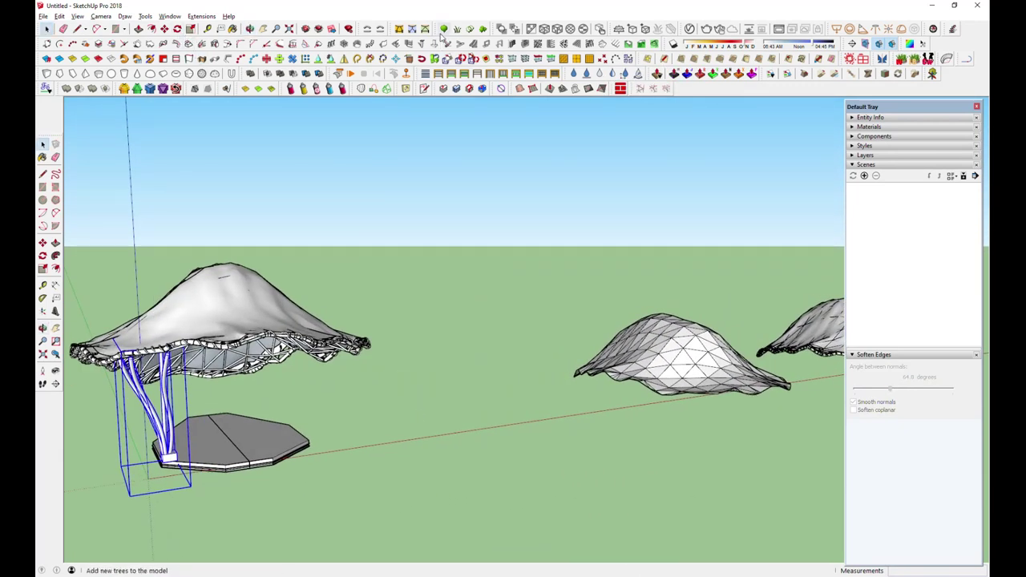
left_click(440, 35)
key("Return")
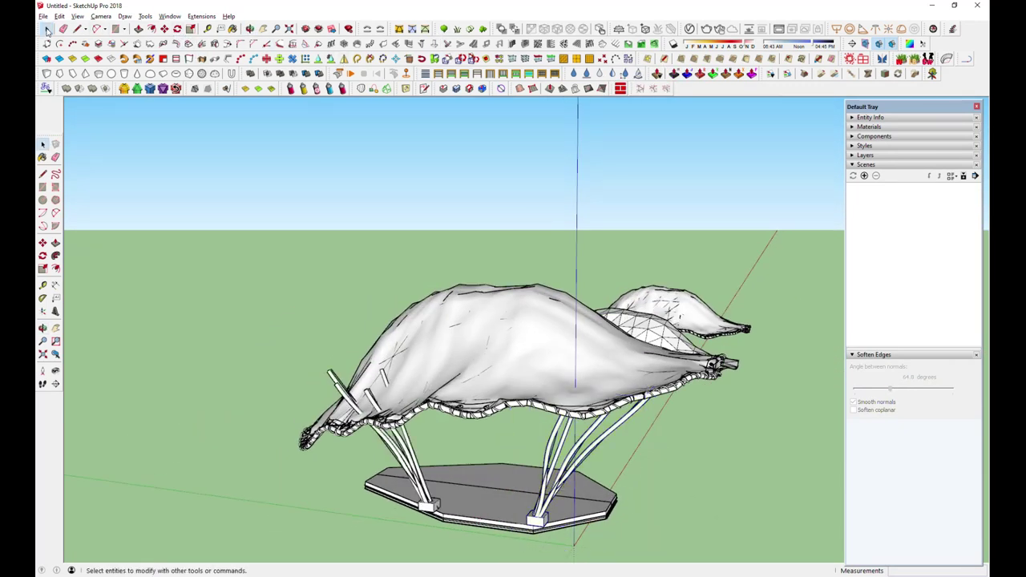
middle_click_drag(501, 229, 321, 321)
Step: Scale the mirrored support group to fit, then leave the group
left_click(42, 269)
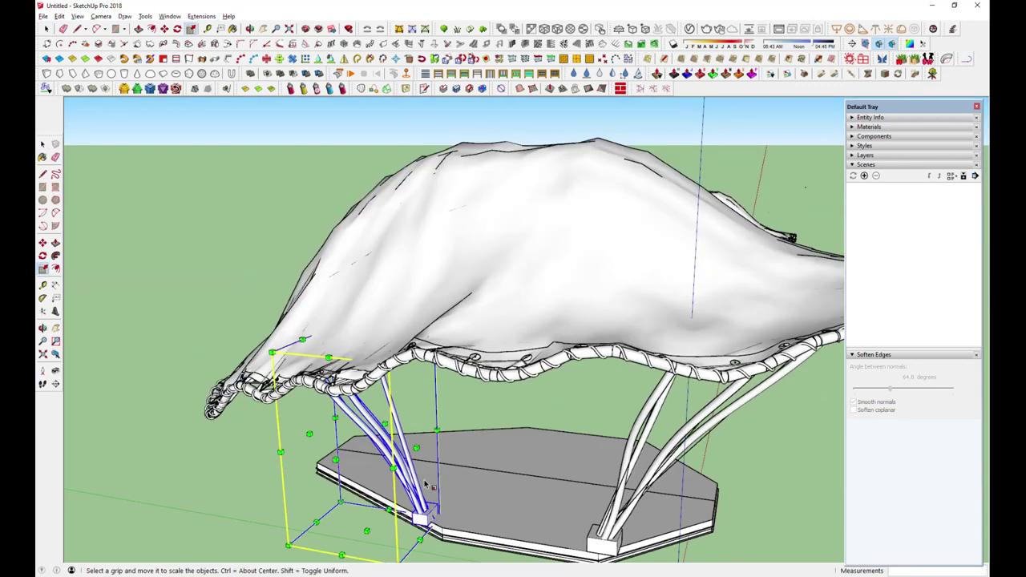
key("space")
middle_click_drag(393, 348, 316, 238)
key("Return")
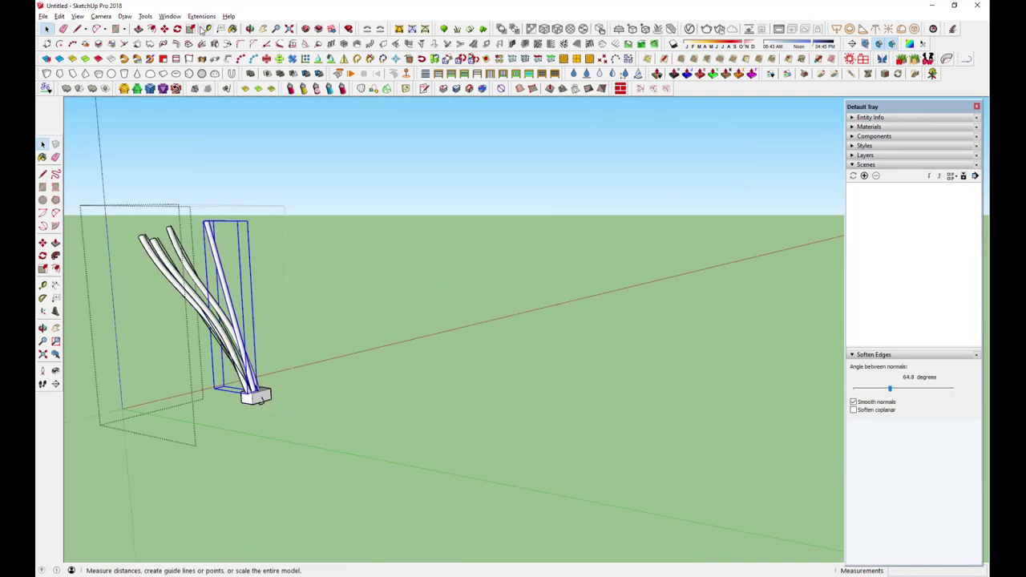
left_click(77, 16)
left_click(208, 168)
left_click(42, 269)
key("space")
mouse_move(223, 195)
middle_mouse_down()
mouse_move(366, 293)
mouse_move(481, 401)
middle_mouse_up()
Step: Mirror the supports again and select one support group
key("m")
key("space")
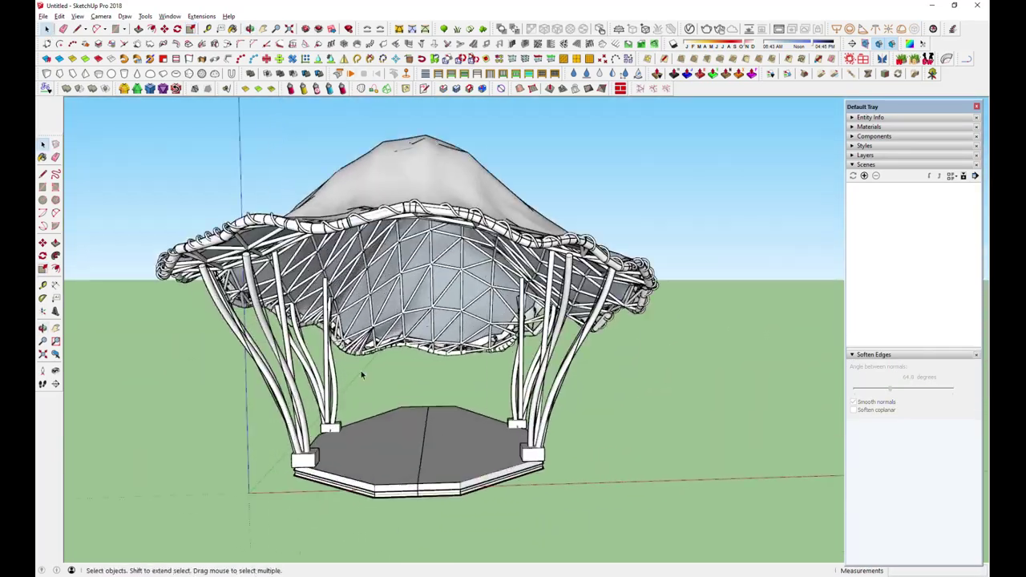
middle_click_drag(383, 141, 359, 371)
scroll(513, 321, "down", 3)
left_click(492, 433)
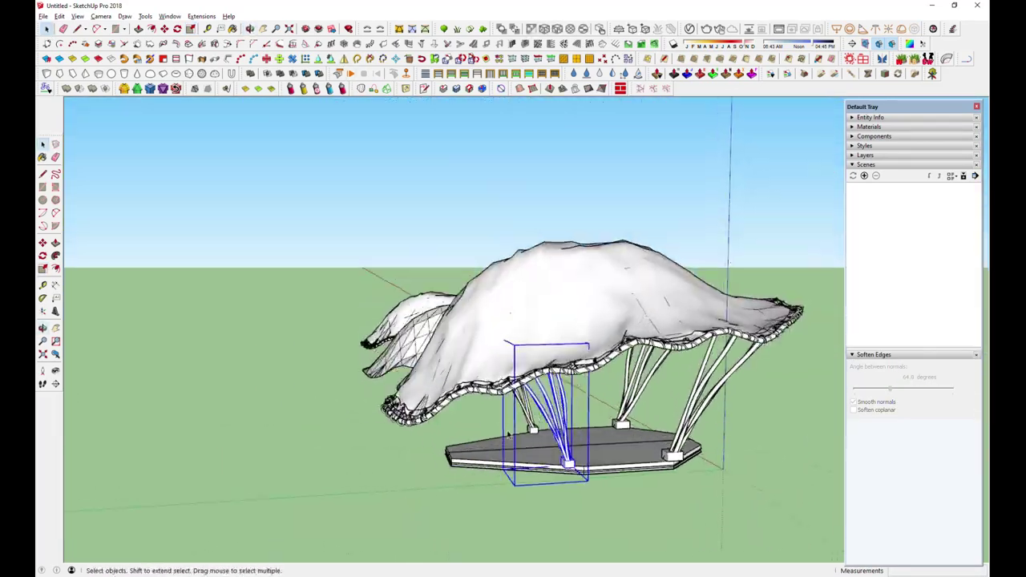
Step: Scale the support group along the blue axis to fit under the canopy
scroll(561, 437, "up", 5)
key("s")
mouse_move(240, 189)
left_mouse_down()
mouse_move(282, 242)
mouse_move(280, 281)
left_mouse_up()
mouse_move(281, 281)
middle_mouse_down()
mouse_move(473, 267)
mouse_move(550, 230)
middle_mouse_up()
left_click_drag(550, 229, 550, 254)
mouse_move(550, 254)
middle_mouse_down()
mouse_move(245, 168)
mouse_move(390, 222)
middle_mouse_up()
left_click_drag(389, 222, 390, 153)
middle_click_drag(390, 153, 607, 303)
Step: Commit another mirrored copy of the supports around the platform
key("space")
key("s")
key("space")
key("s")
mouse_move(488, 283)
middle_mouse_down()
mouse_move(403, 257)
mouse_move(79, 364)
mouse_move(527, 383)
middle_mouse_up()
scroll(403, 256, "down", 5)
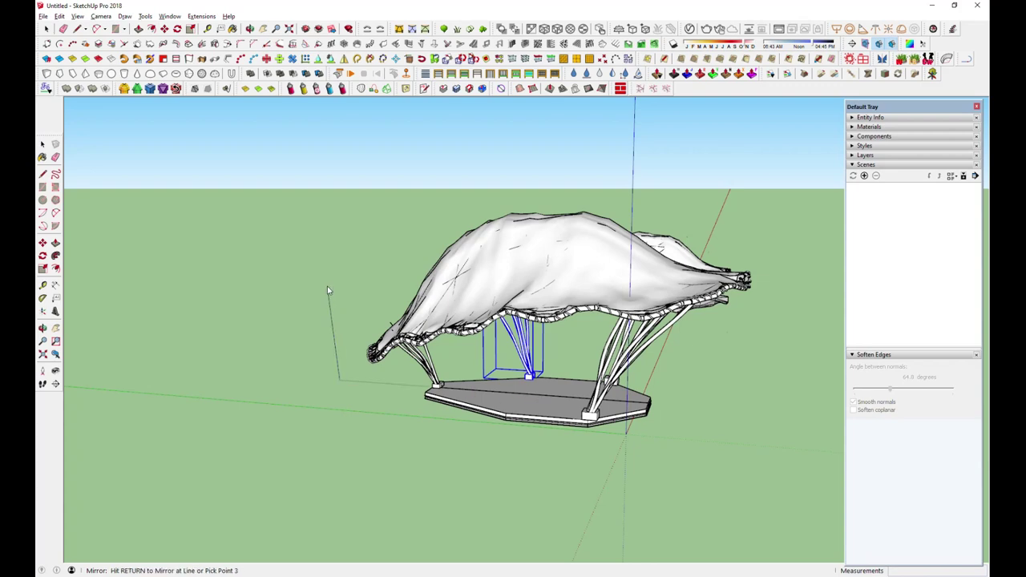
key("Return")
Step: Orbit and zoom around the pavilion to check the ring of supports
mouse_move(335, 286)
middle_mouse_down()
mouse_move(402, 331)
mouse_move(339, 236)
middle_mouse_up()
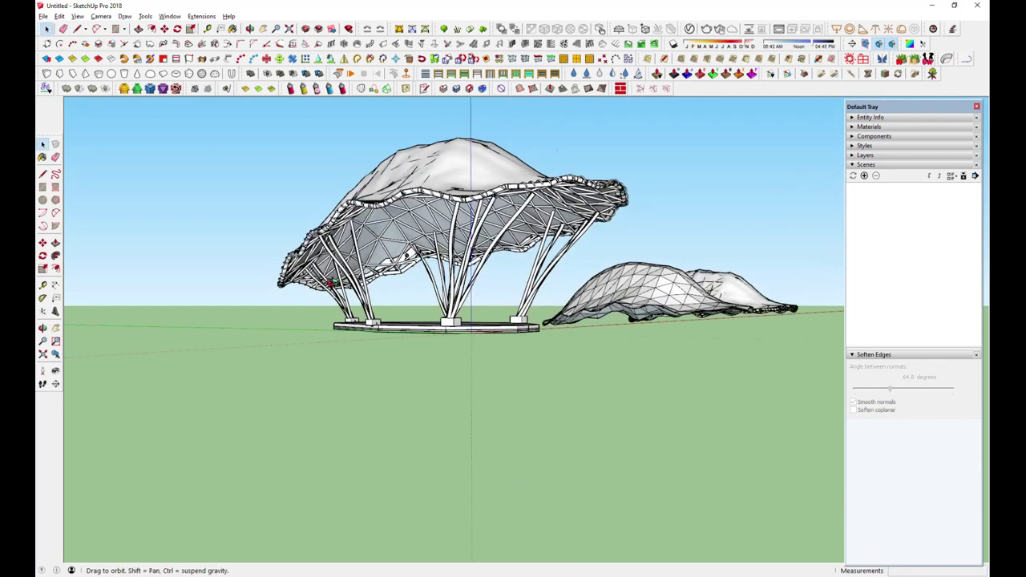
scroll(214, 247, "up", 3)
middle_click_drag(214, 247, 523, 298)
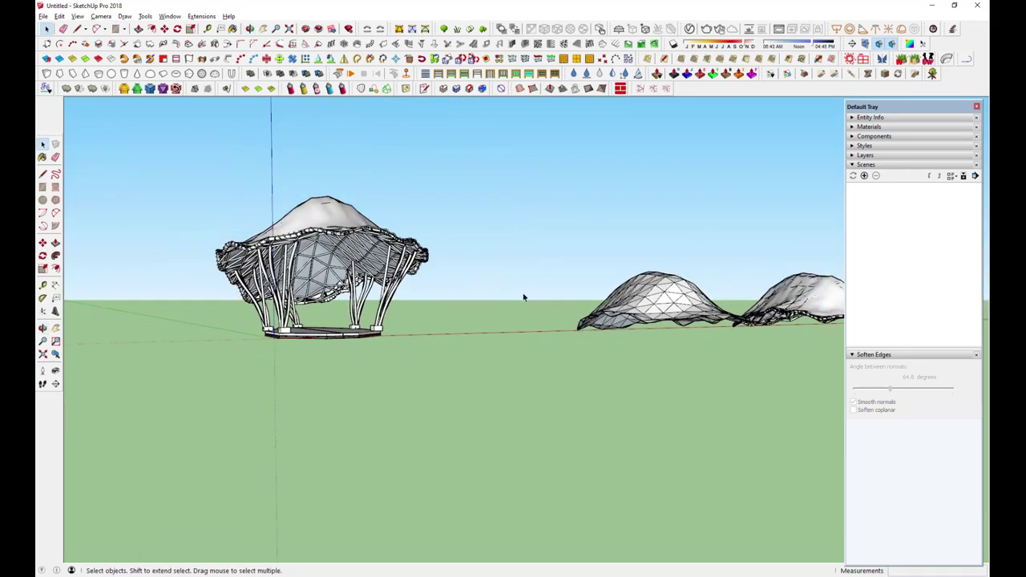
scroll(297, 268, "up", 3)
middle_click_drag(296, 268, 350, 229)
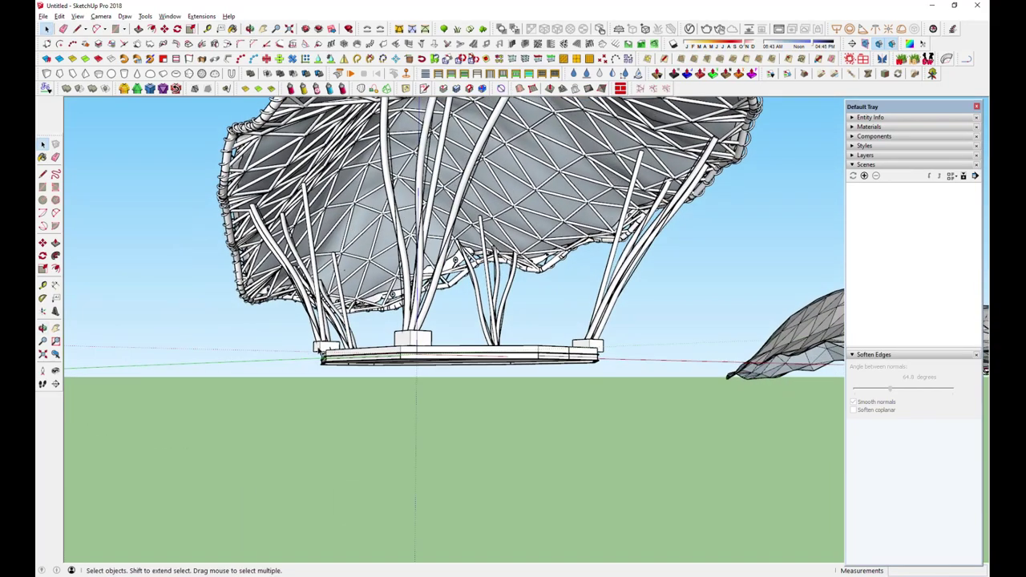
scroll(324, 346, "down", 2)
mouse_move(325, 346)
middle_mouse_down()
mouse_move(342, 342)
mouse_move(783, 474)
middle_mouse_up()
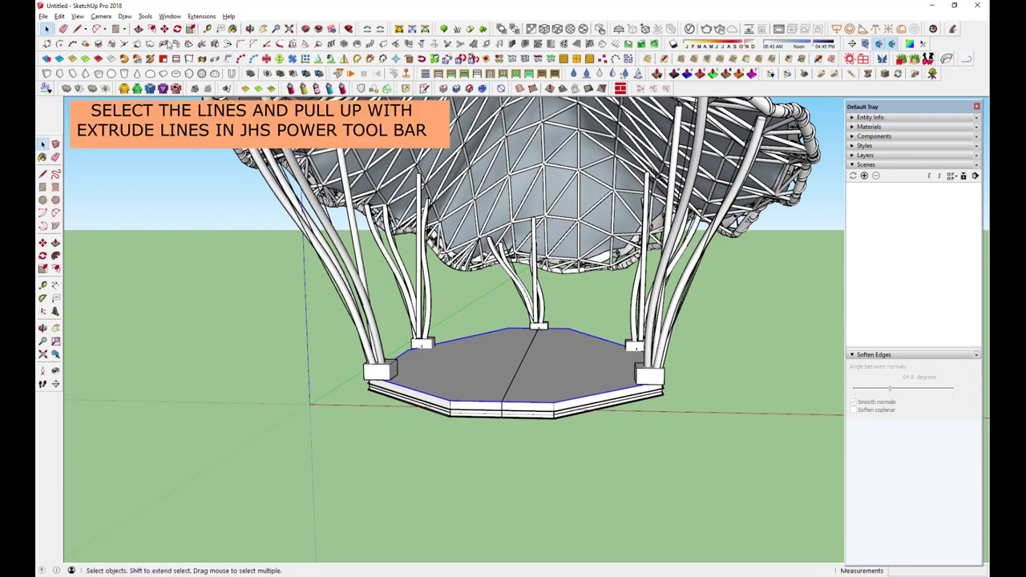
Step: Extrude the platform's outline edges straight up into octagonal walls with Extrude Lines
left_click(197, 62)
scroll(505, 433, "down", 5)
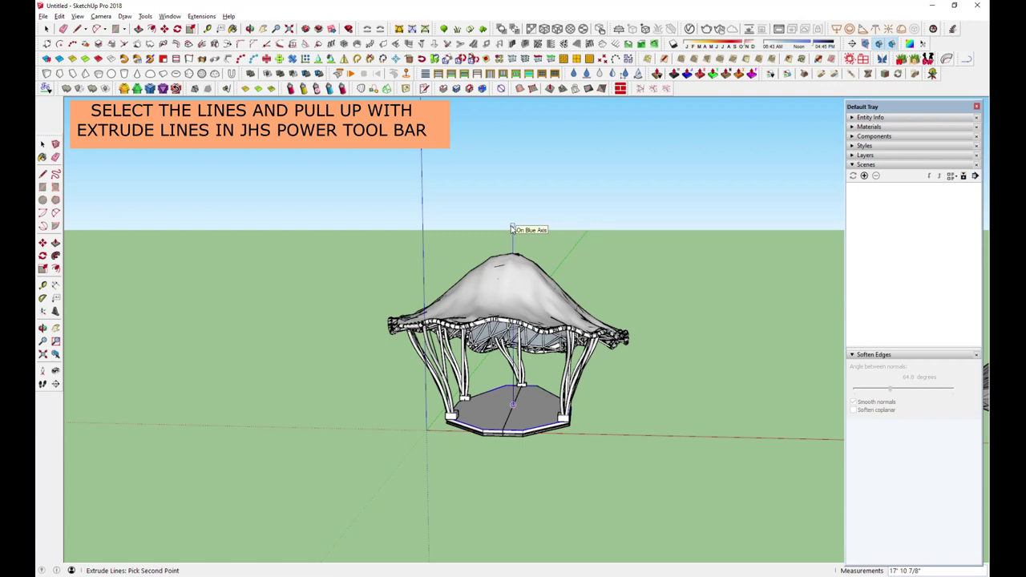
left_click(511, 230)
mouse_move(513, 230)
middle_mouse_down()
mouse_move(278, 386)
mouse_move(609, 399)
mouse_move(220, 283)
mouse_move(438, 347)
mouse_move(304, 316)
mouse_move(235, 389)
mouse_move(242, 451)
mouse_move(280, 389)
mouse_move(281, 415)
mouse_move(472, 385)
mouse_move(513, 481)
middle_mouse_up()
Step: Close the wall top into a face and push/pull it above the canopy
left_click(77, 28)
left_click(377, 258)
left_click(400, 295)
key("p")
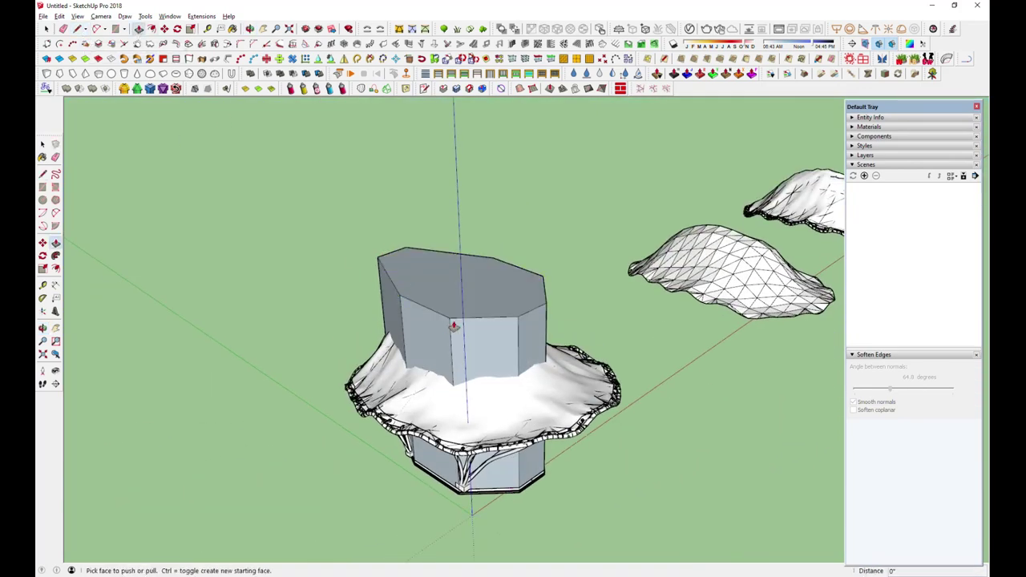
left_click(458, 312)
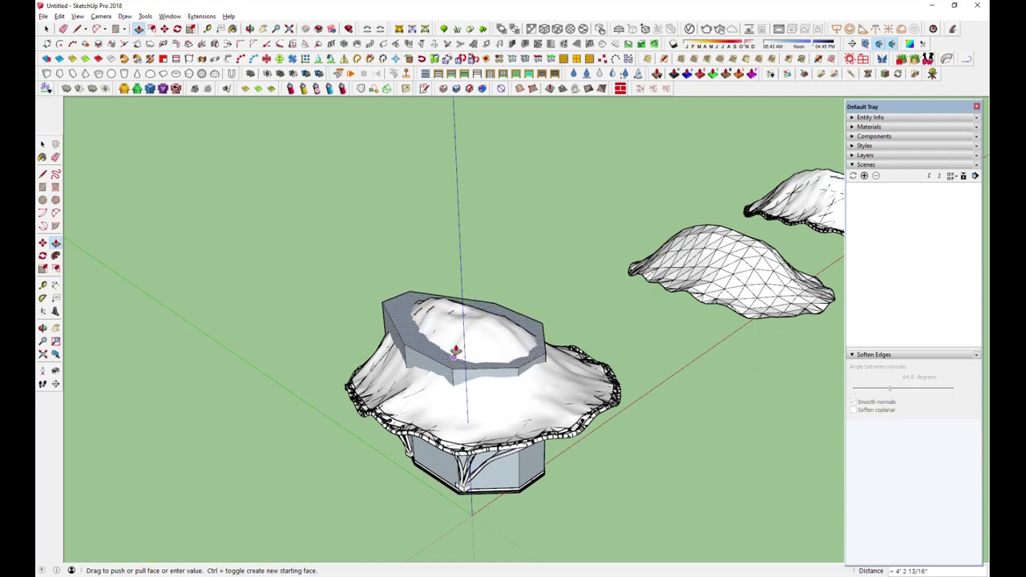
left_click(461, 317)
Step: Select the walls' top face and scale it to fit beneath the canopy
key("space")
left_click(469, 313)
key("s")
middle_click_drag(577, 255, 497, 286)
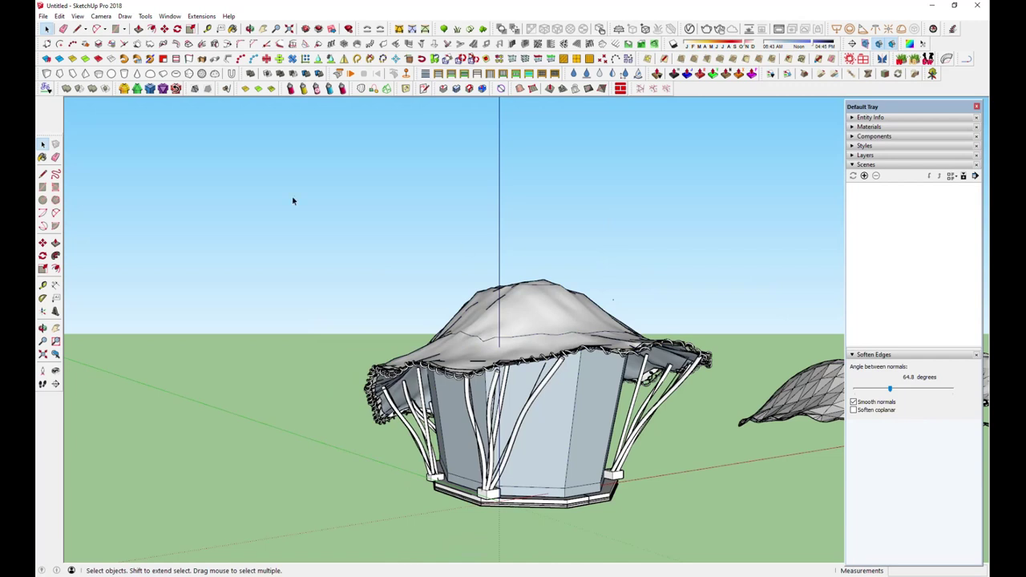
left_click(59, 16)
mouse_move(77, 16)
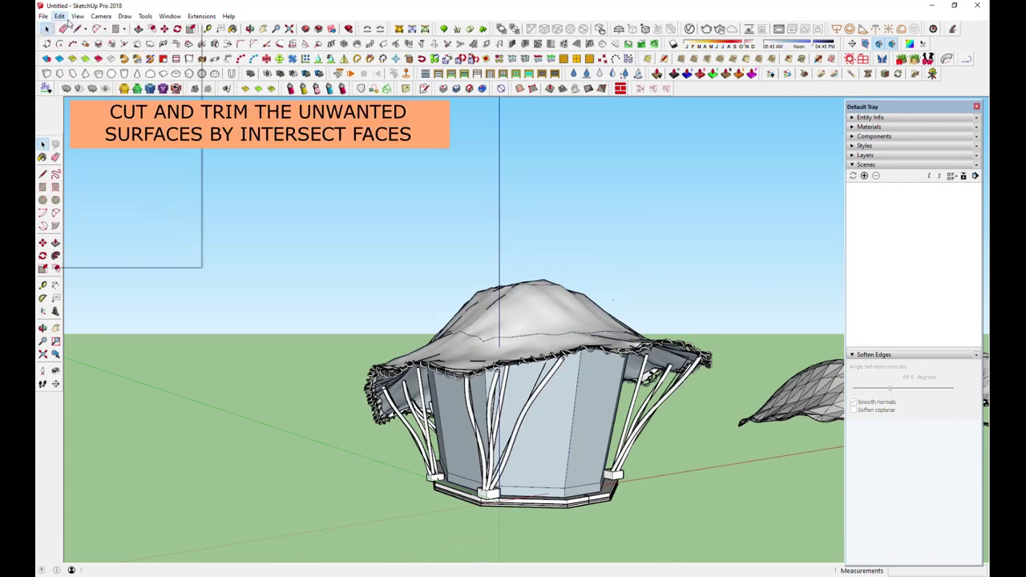
Step: Unhide the last hidden geometry and show the hidden mesh edges
left_click(235, 174)
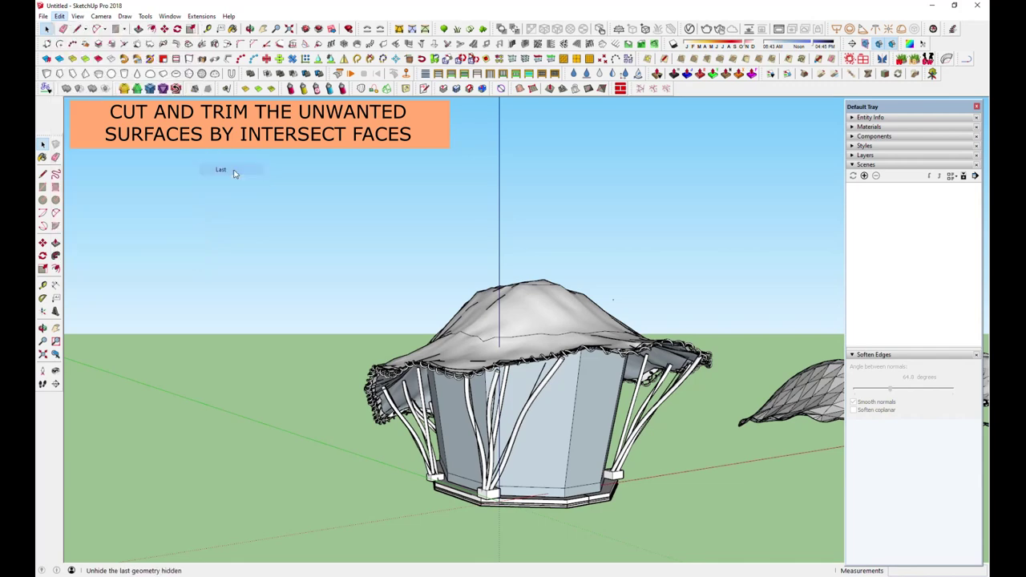
middle_click_drag(618, 280, 607, 275)
left_click(77, 16)
left_click(92, 52)
scroll(669, 345, "up", 3)
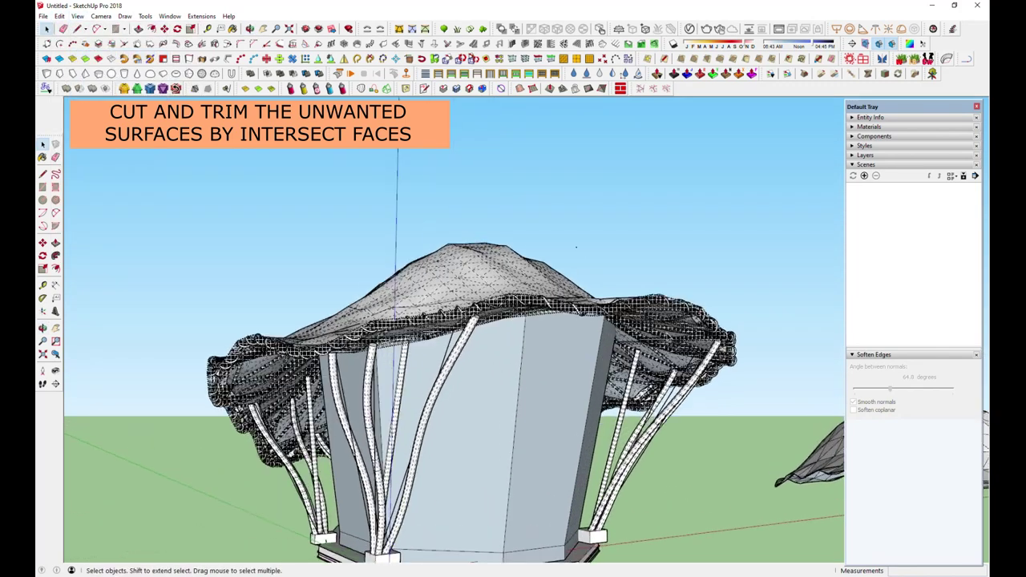
scroll(668, 337, "up", 1)
scroll(668, 337, "up", 1)
scroll(669, 333, "up", 1)
Step: Unhide the canopy's hidden parts, then hide the mesh edges again
left_click(669, 318)
right_click(669, 319)
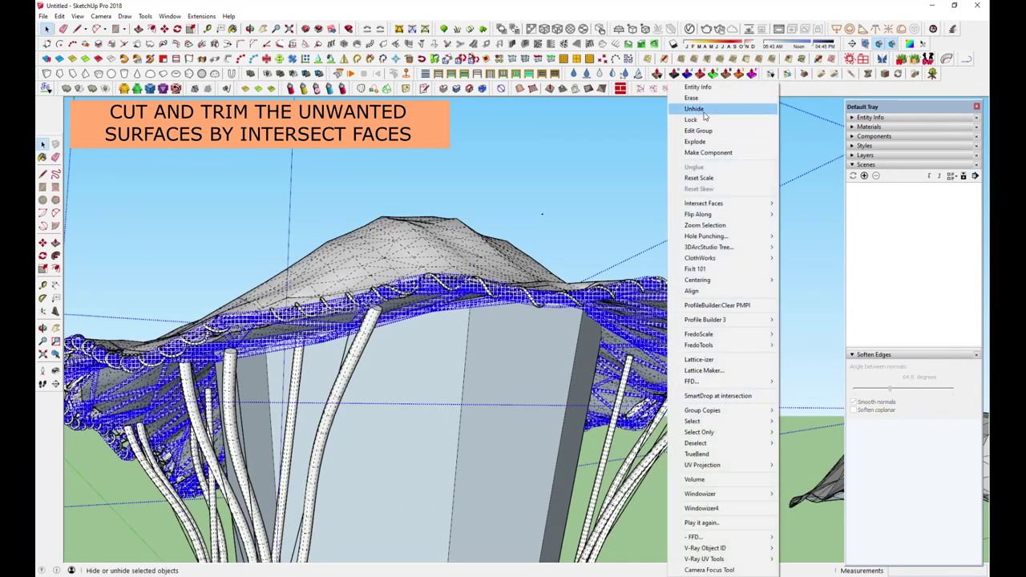
left_click(693, 108)
left_click(687, 195)
left_click(77, 17)
left_click(104, 53)
Step: Create a straight tube post with Helix along curve: 0 laps, radius 2 1/2"
scroll(280, 196, "down", 2)
scroll(281, 197, "down", 2)
mouse_move(303, 276)
middle_mouse_down()
mouse_move(424, 344)
mouse_move(518, 362)
mouse_move(644, 407)
mouse_move(716, 324)
mouse_move(588, 351)
mouse_move(503, 303)
mouse_move(355, 359)
mouse_move(197, 382)
mouse_move(217, 451)
middle_mouse_up()
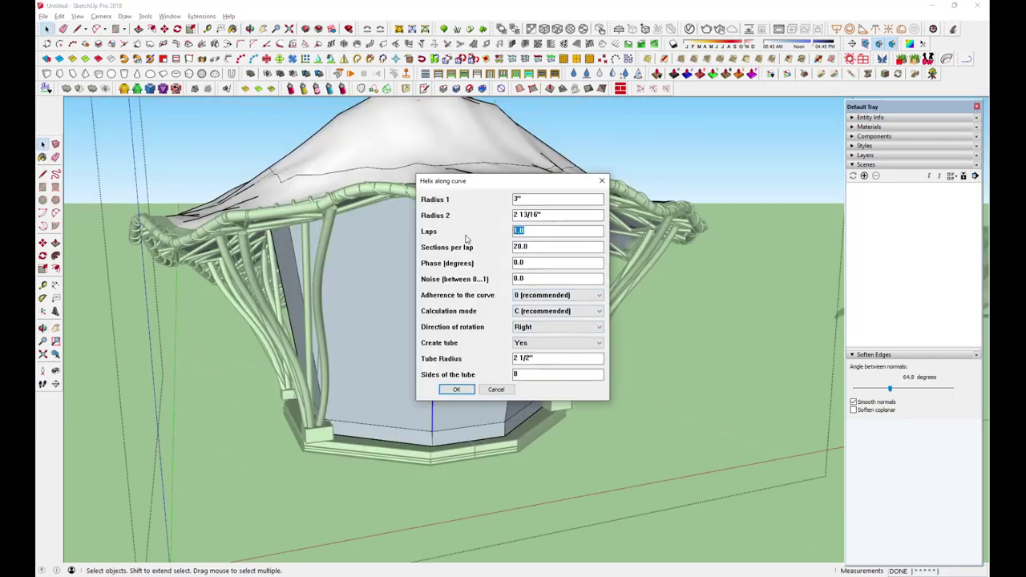
left_click(456, 388)
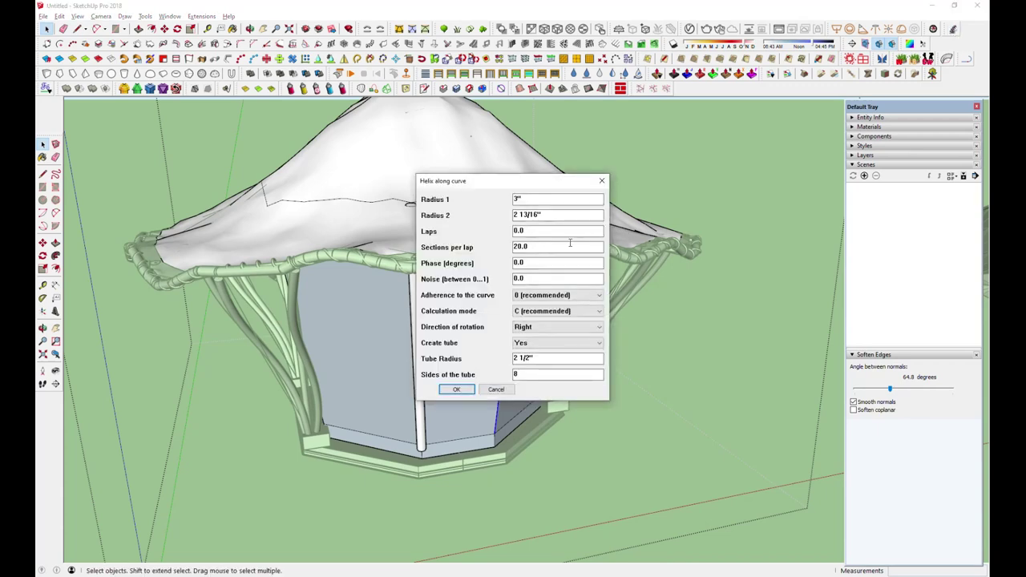
Step: Add half-lap, 2 1/2"-radius tube posts along several vertical wall edges
left_click(463, 388)
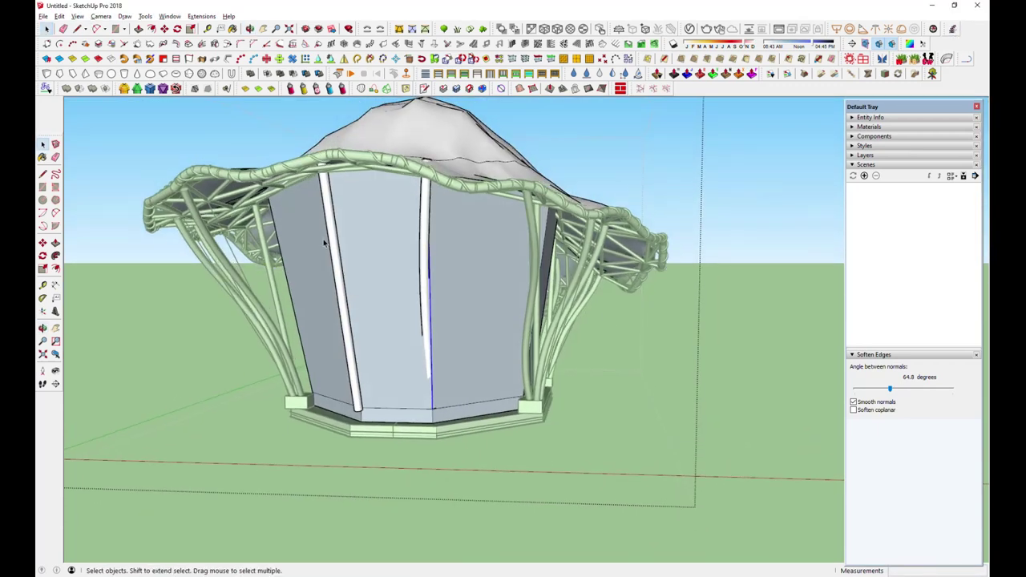
middle_click_drag(435, 361, 498, 239)
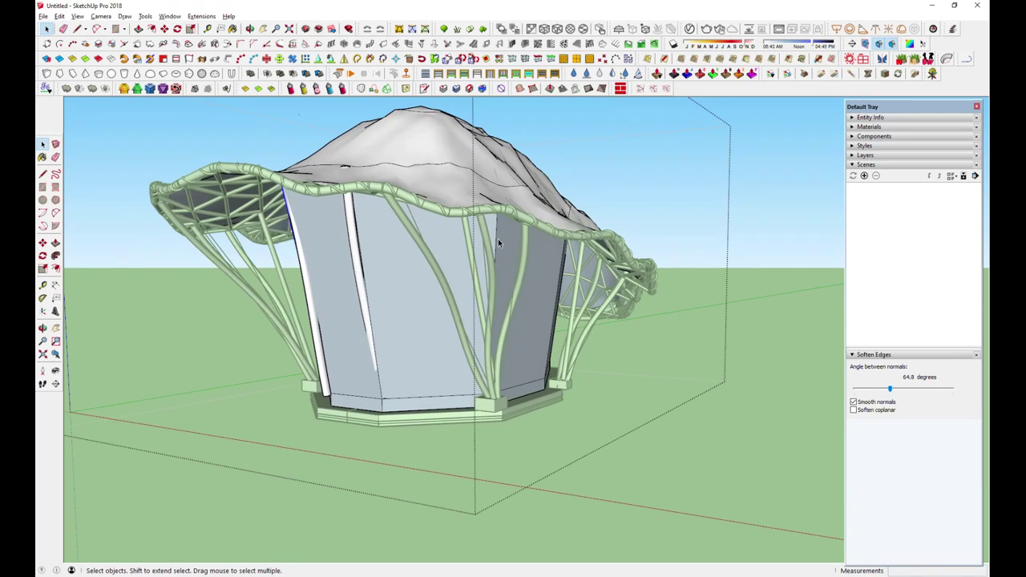
left_click(497, 237)
left_click(934, 30)
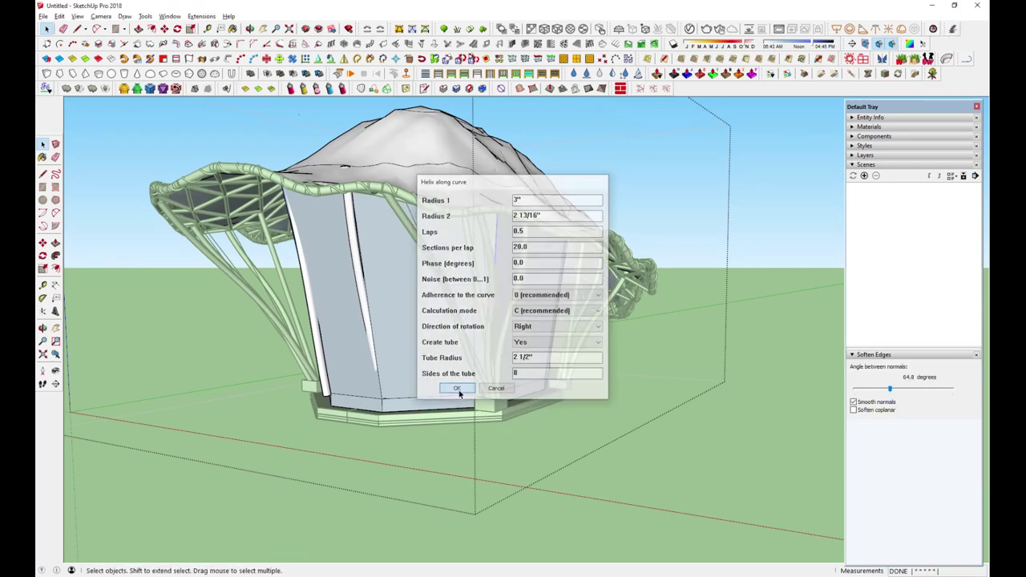
left_click(458, 390)
left_click(464, 390)
mouse_move(630, 328)
middle_mouse_down()
mouse_move(607, 320)
mouse_move(611, 302)
middle_mouse_up()
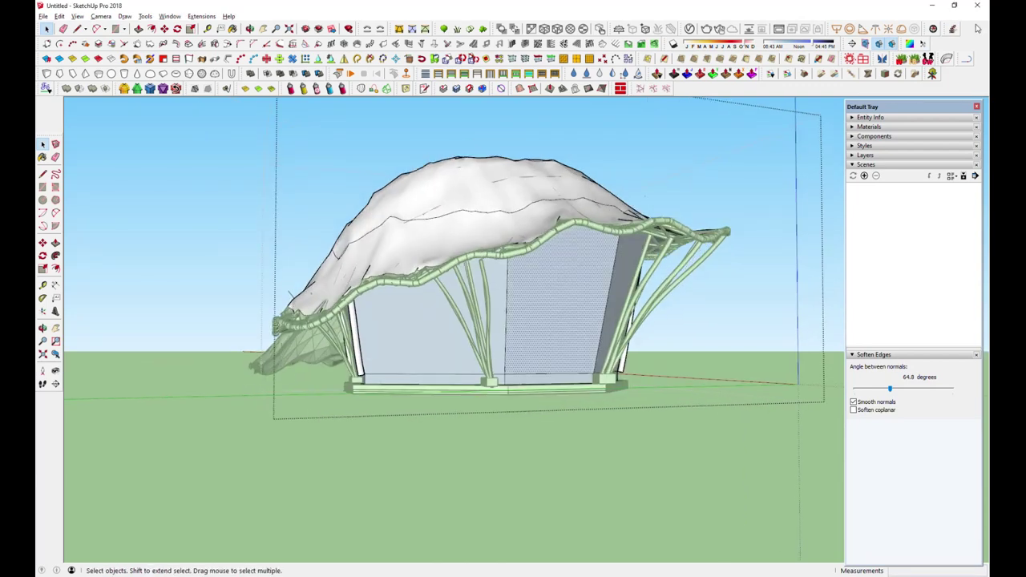
middle_click_drag(339, 401, 584, 389)
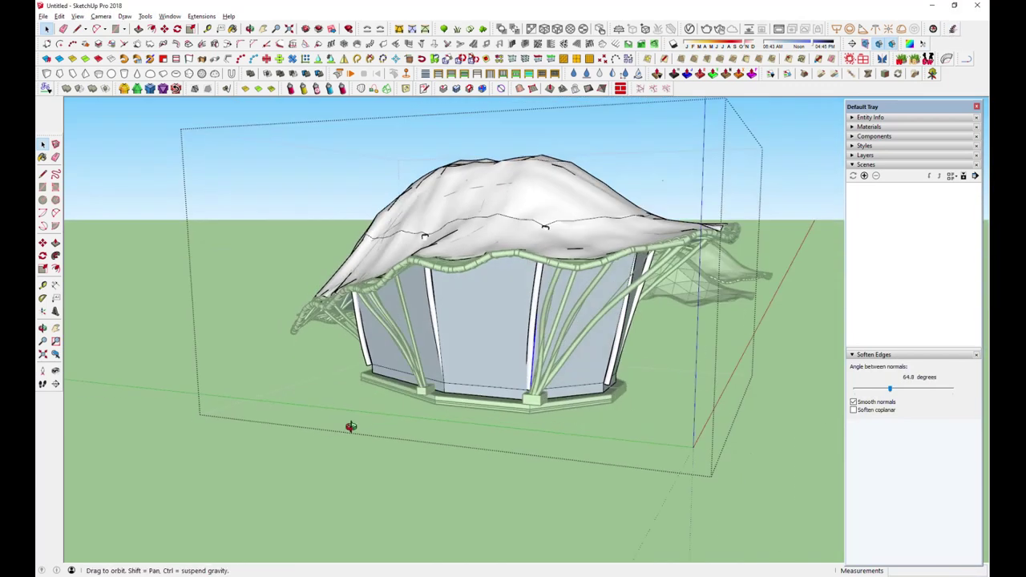
scroll(583, 389, "up", 2)
scroll(583, 389, "up", 2)
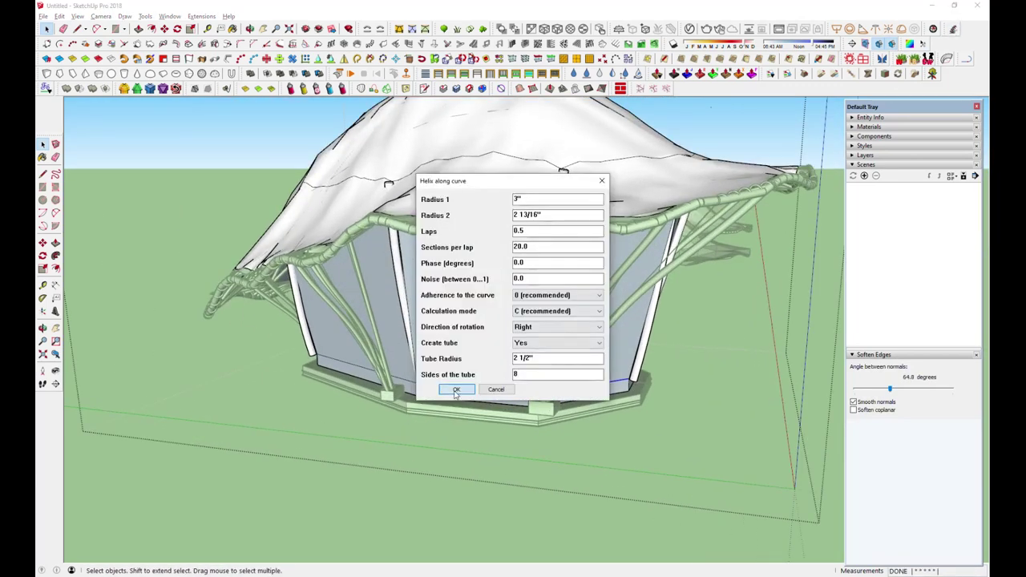
middle_click_drag(457, 470, 458, 447)
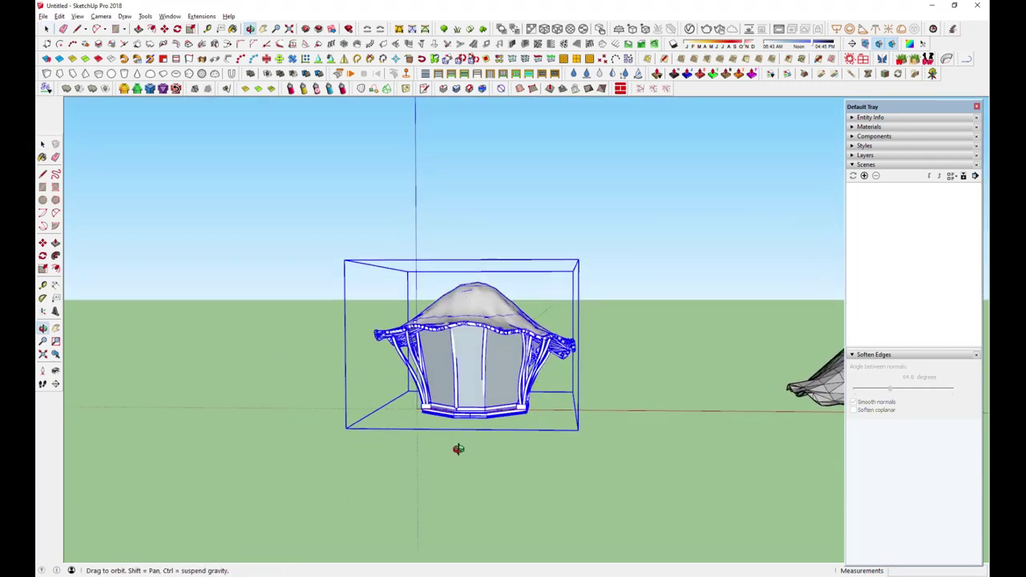
Step: Copy the canopy building with Move and Ctrl, placing the copy below the original
left_click(166, 30)
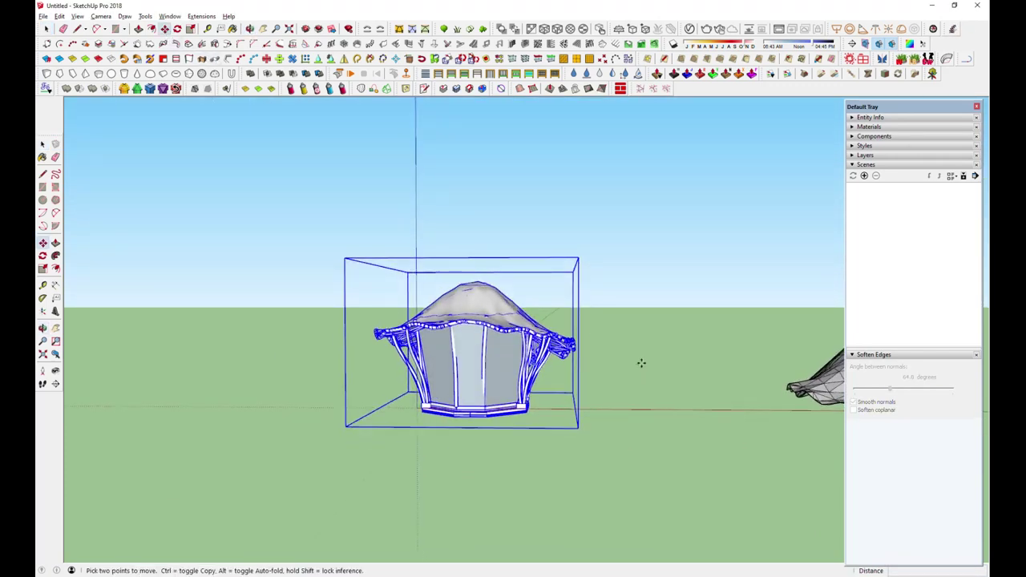
key("ctrl")
left_click(635, 286)
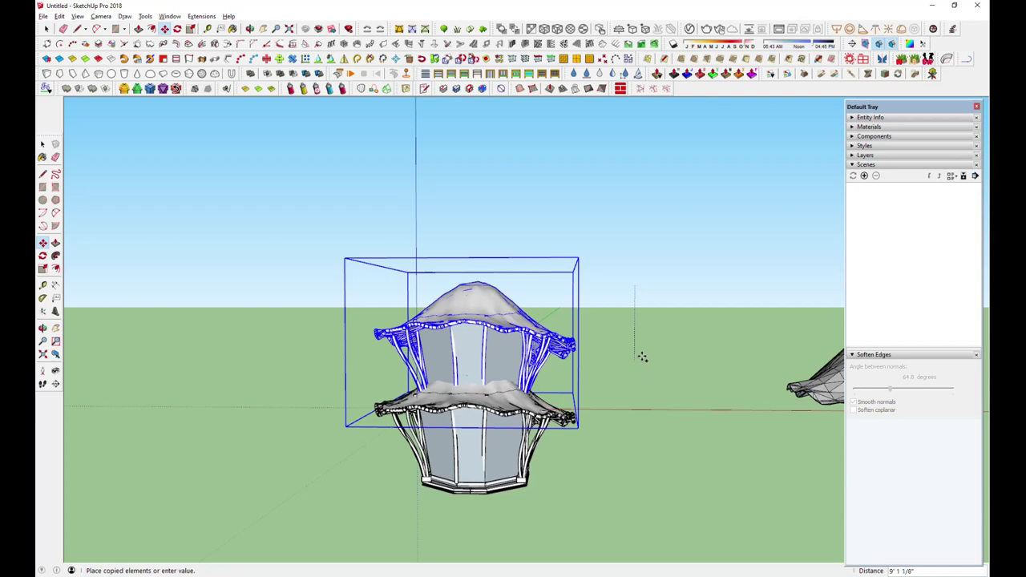
middle_click_drag(561, 440, 630, 358)
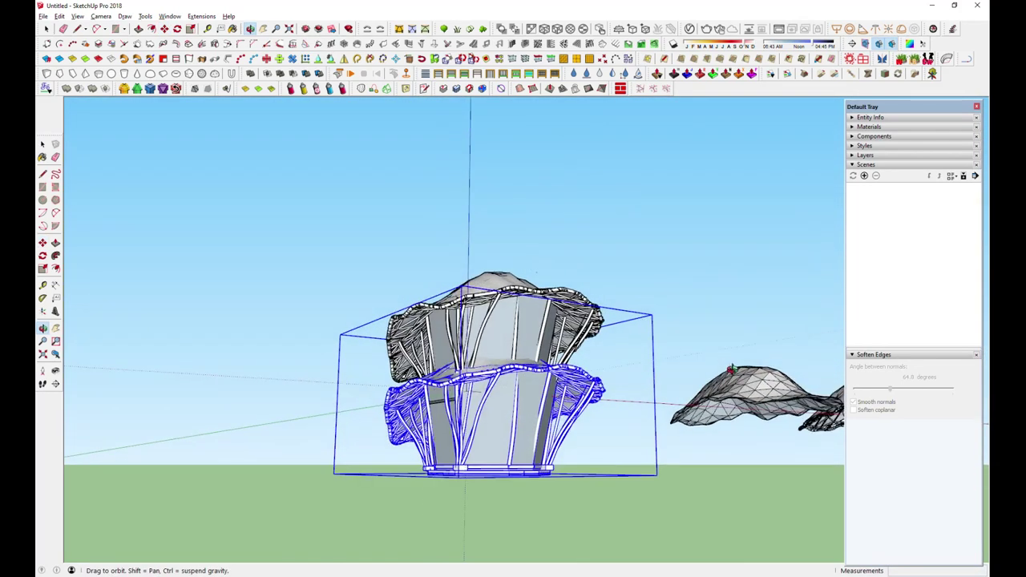
middle_click_drag(631, 357, 742, 425)
Step: Scale the lower copy uniformly about its center, roughly 1.3 times
left_click(192, 30)
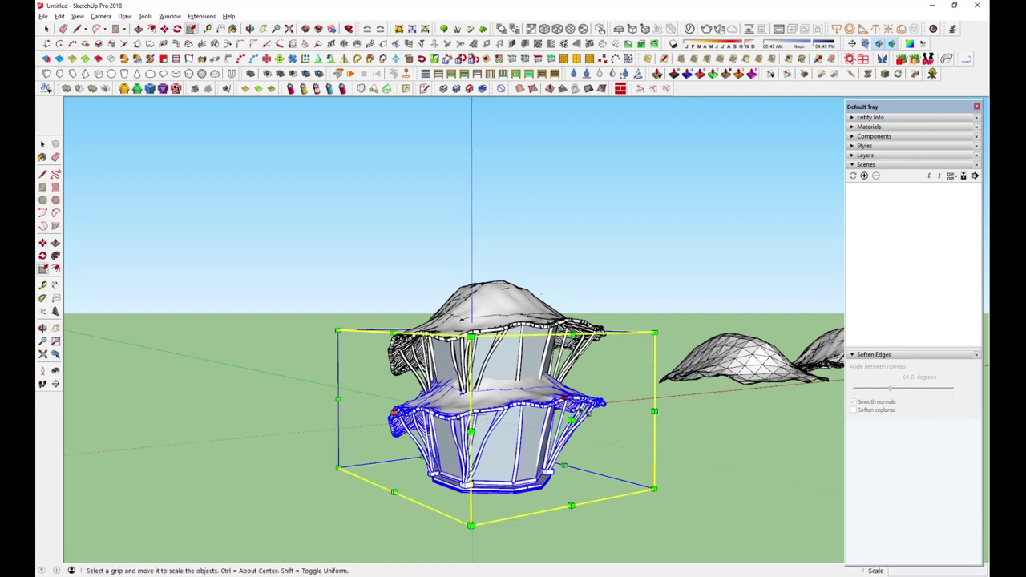
middle_click_drag(600, 460, 605, 469)
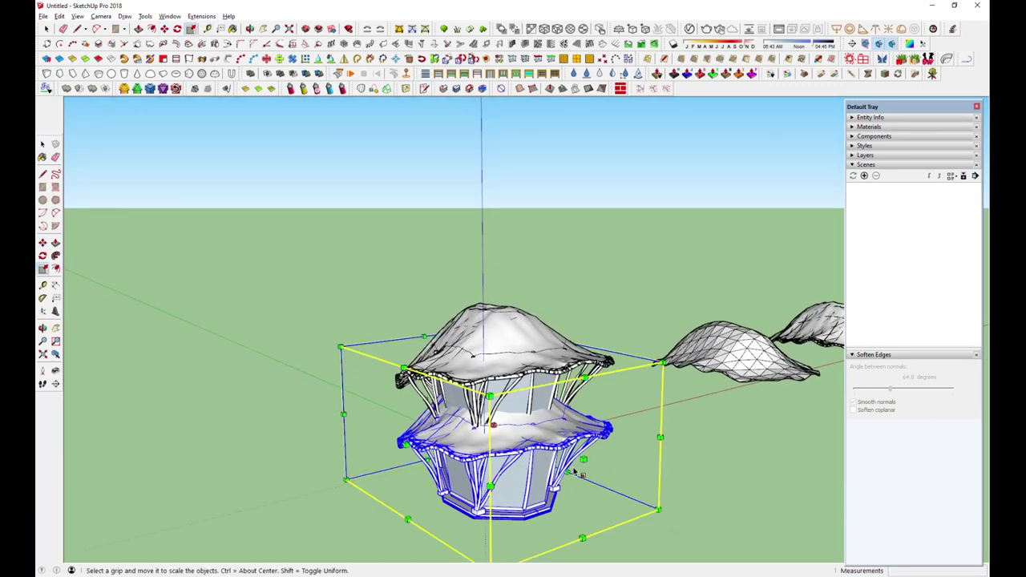
left_click_drag(584, 459, 615, 471)
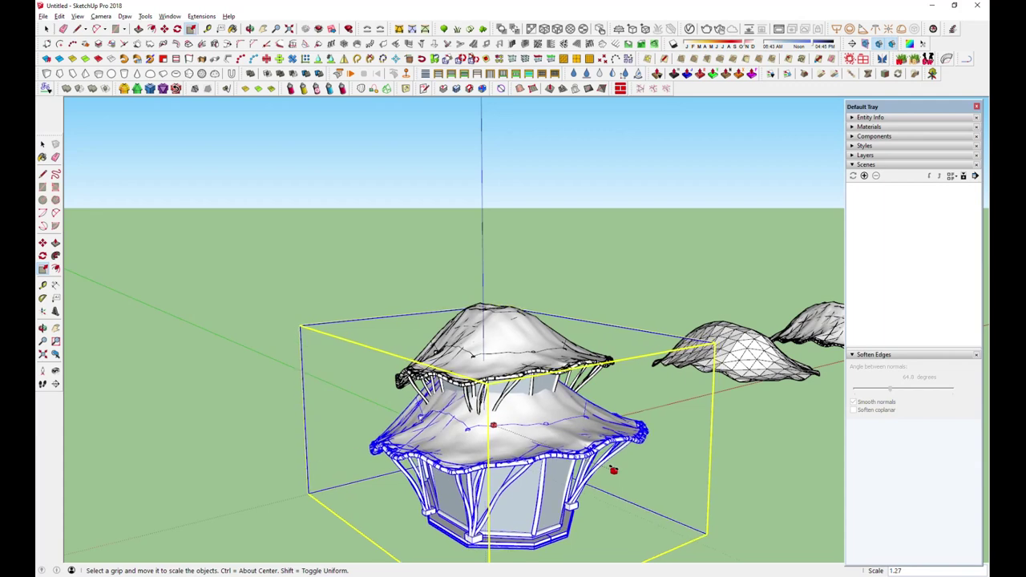
middle_click_drag(613, 470, 455, 343)
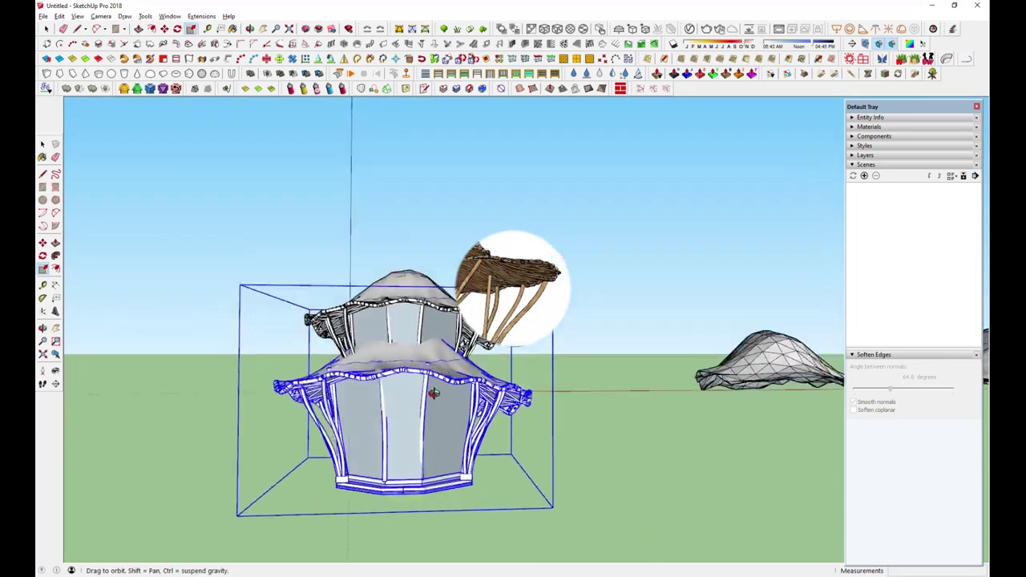
left_click(264, 29)
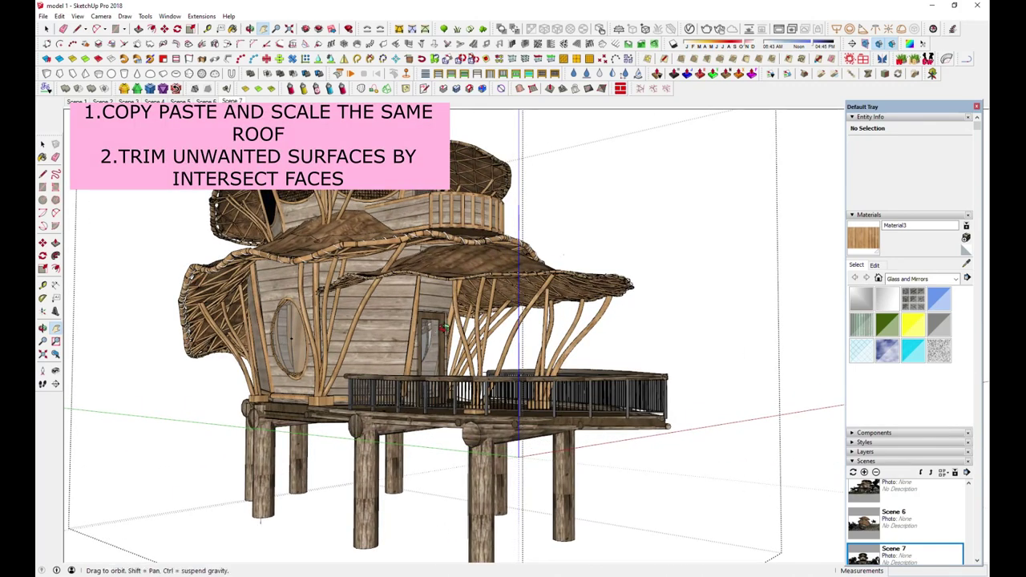
Step: Draw a ground line beside the deck, arc over it, and erase the chord
mouse_move(443, 328)
left_mouse_down()
mouse_move(432, 368)
mouse_move(453, 374)
mouse_move(398, 359)
left_mouse_up()
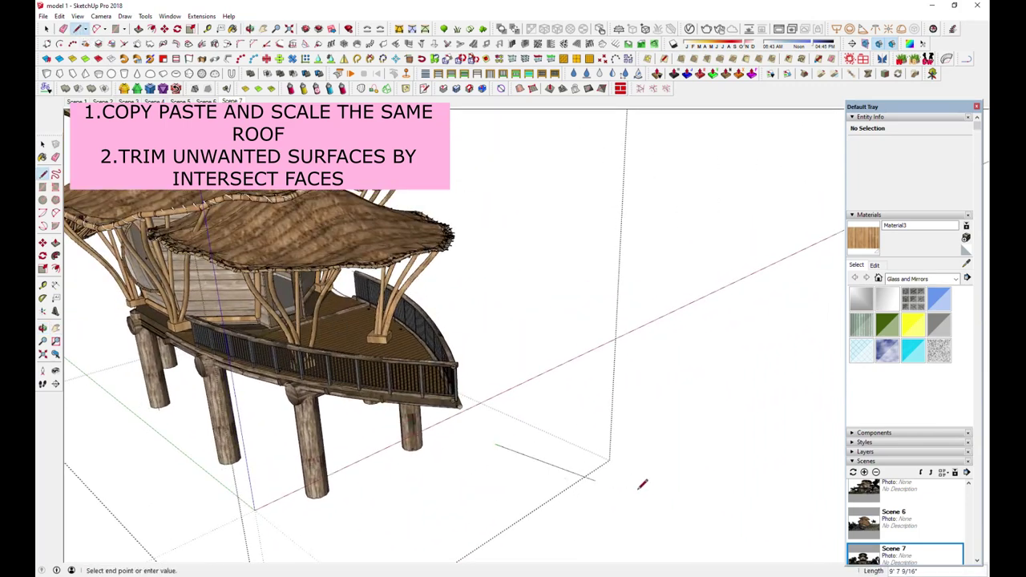
left_click(642, 516)
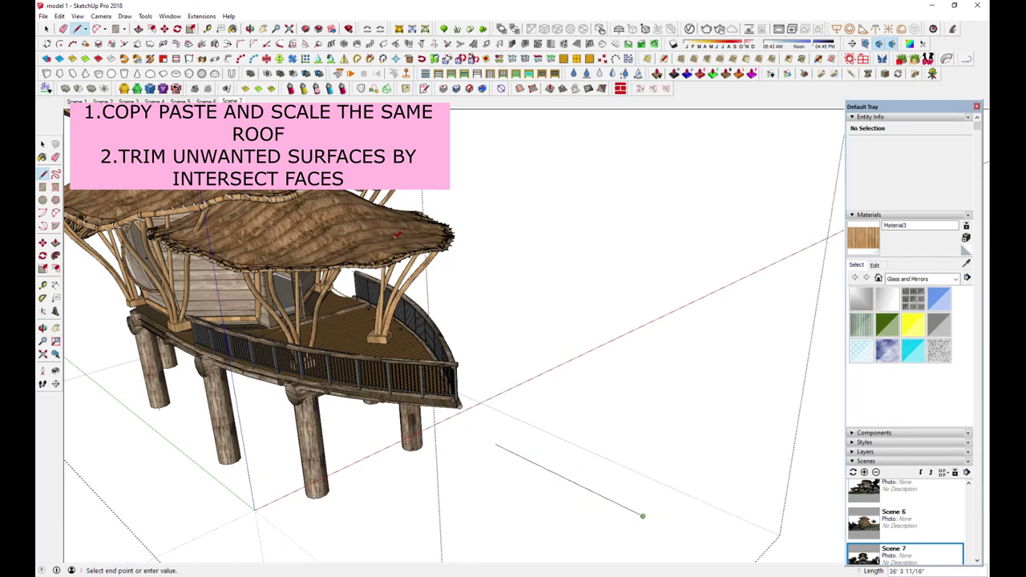
left_click(47, 28)
left_click(553, 478)
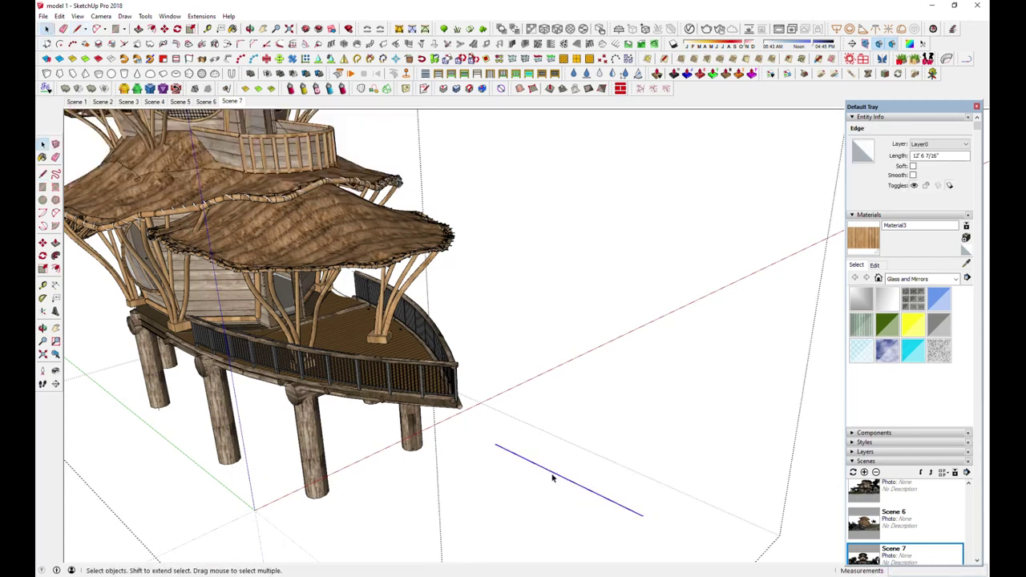
left_click(98, 28)
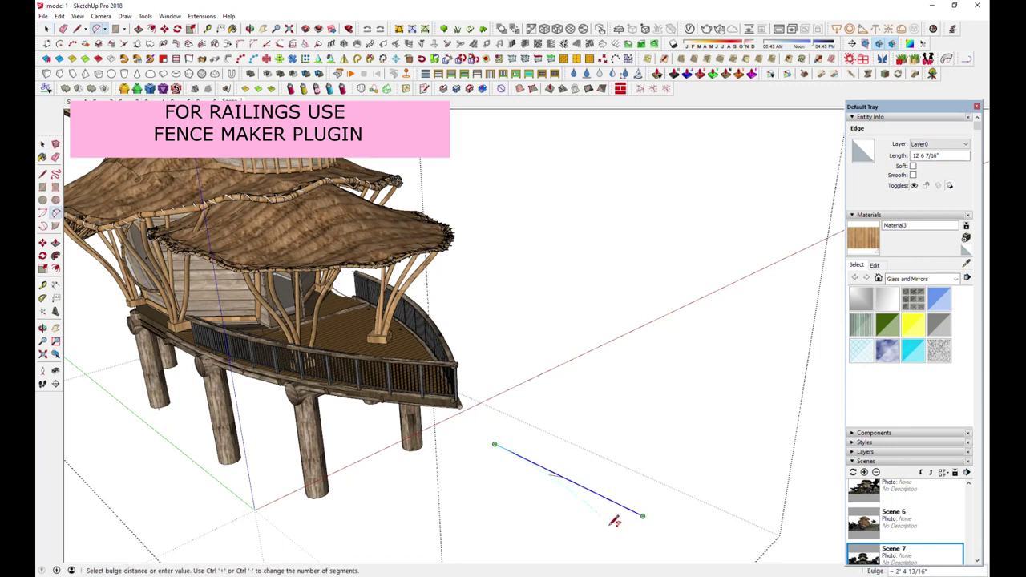
left_click(597, 525)
left_click(64, 29)
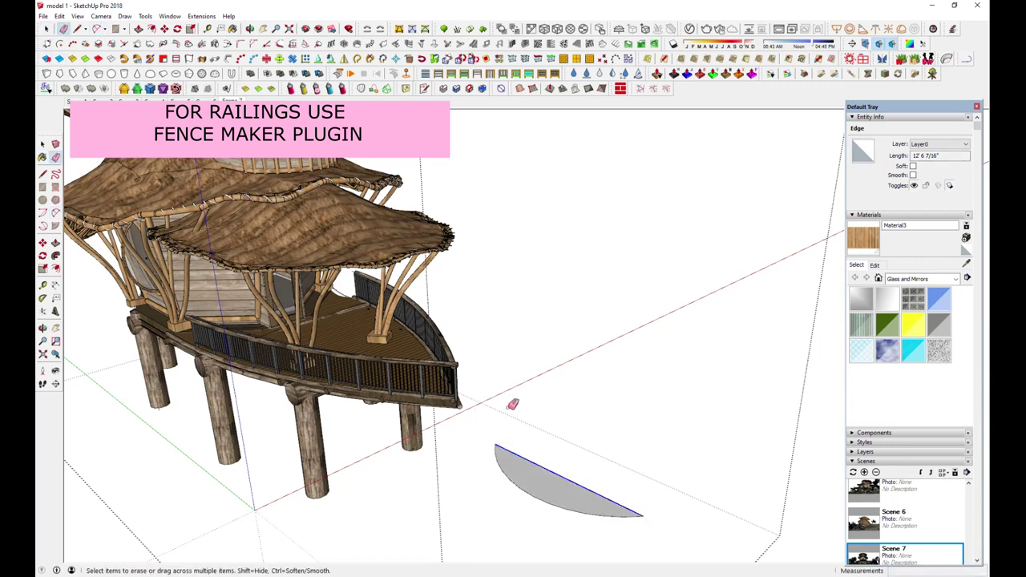
left_click(543, 450)
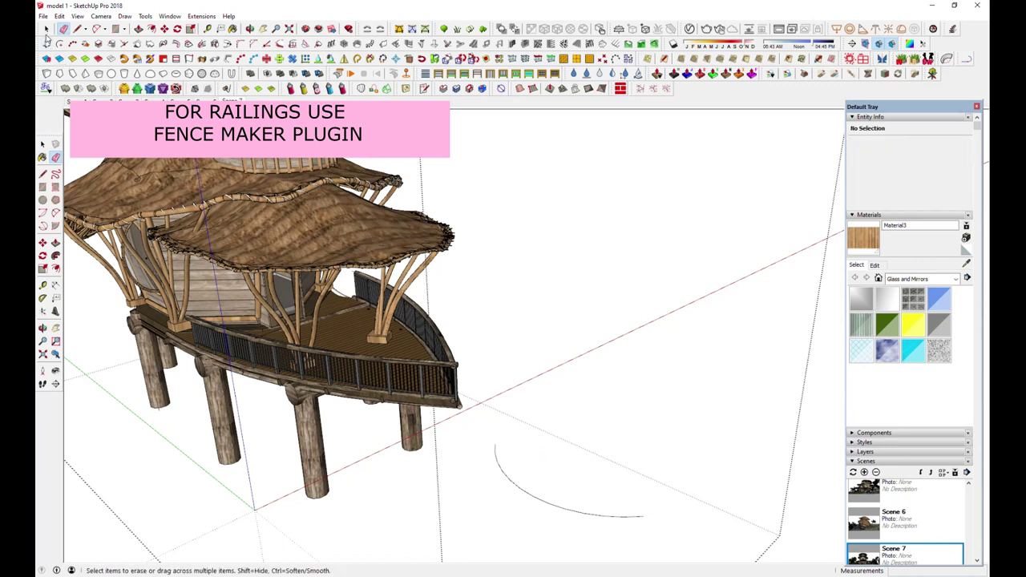
Step: Build a 3' 7 5/16"-high picket railing along the arc with Fence Maker
left_click_drag(598, 481, 521, 522)
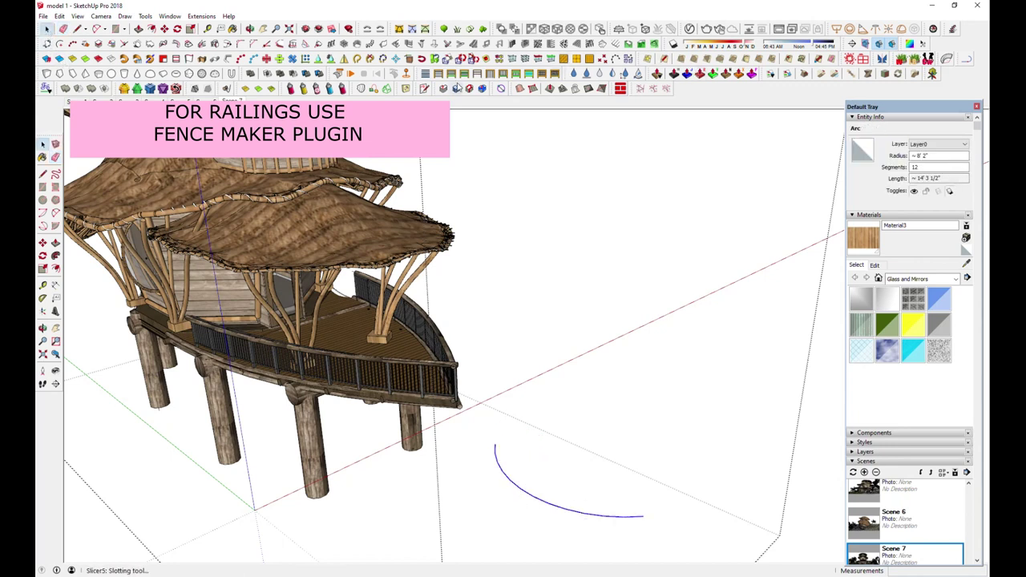
left_click(503, 74)
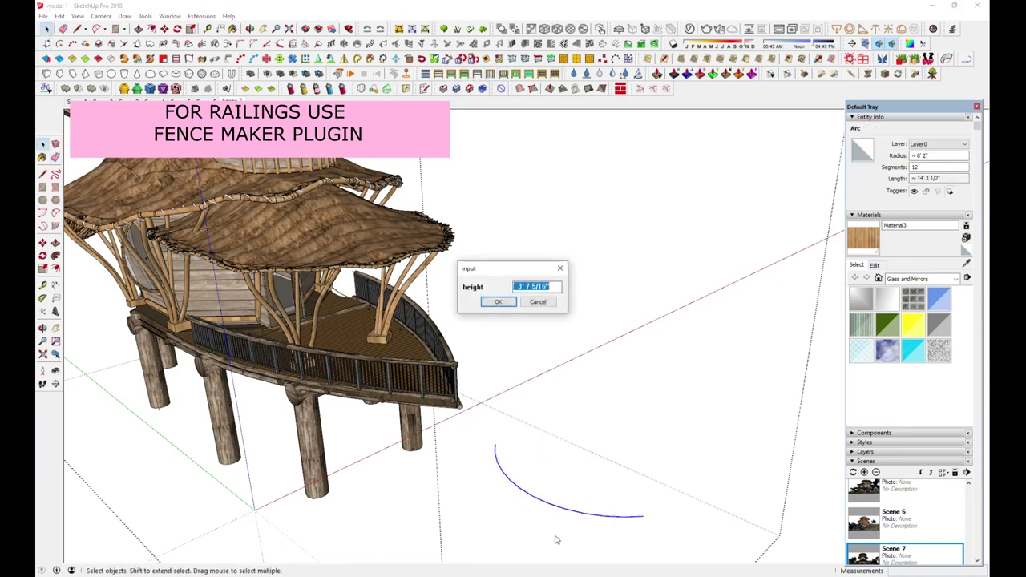
left_click(497, 301)
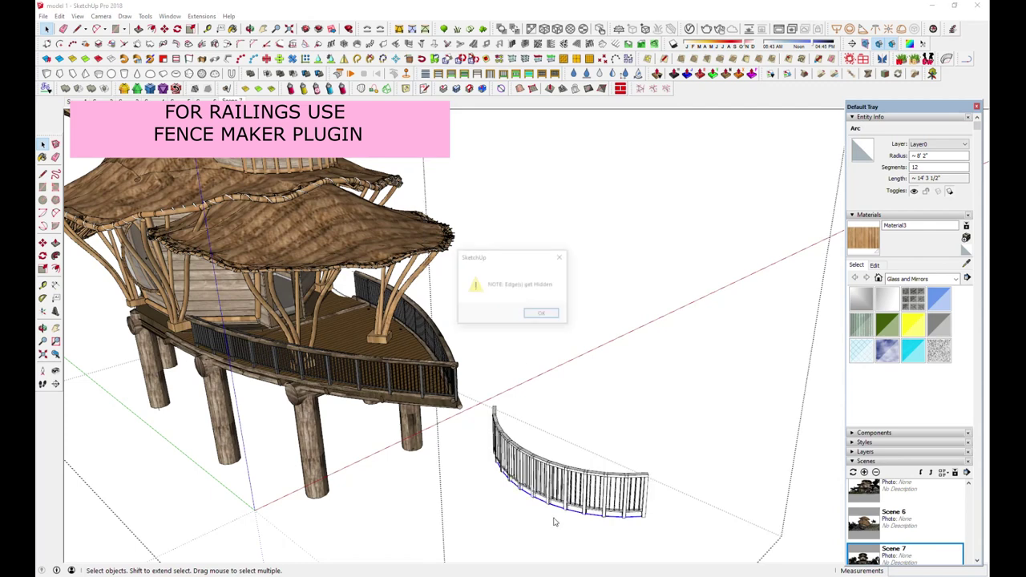
left_click(542, 314)
middle_click_drag(550, 435, 568, 403)
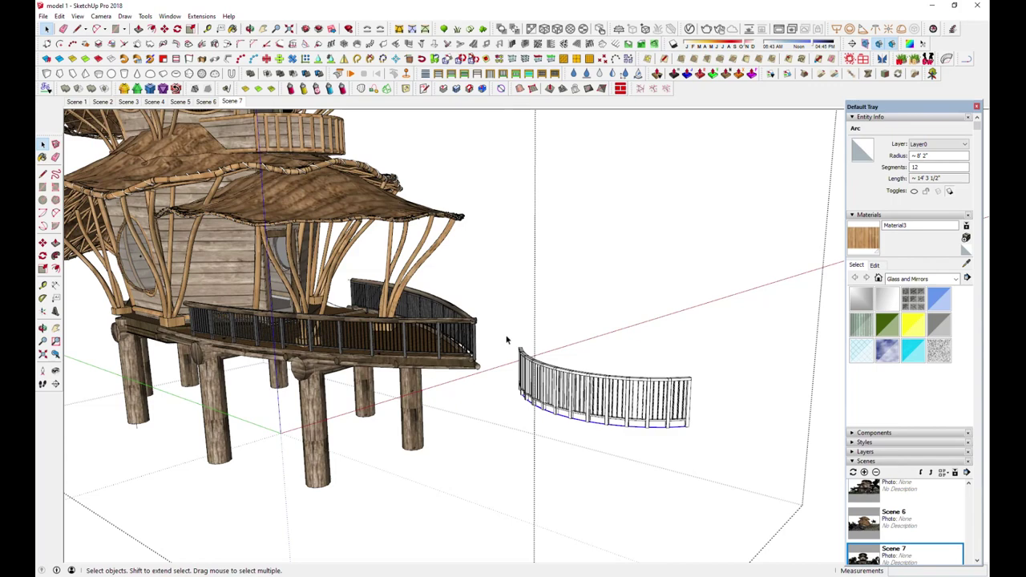
Step: Delete the separate curved railing
key("Delete")
middle_click_drag(607, 465, 529, 430)
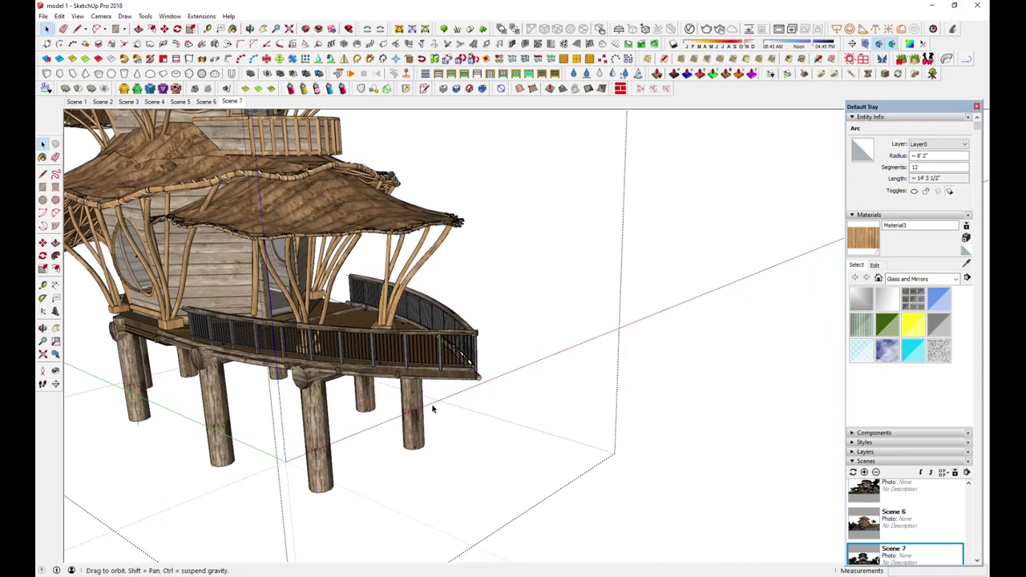
middle_click_drag(293, 210, 345, 240)
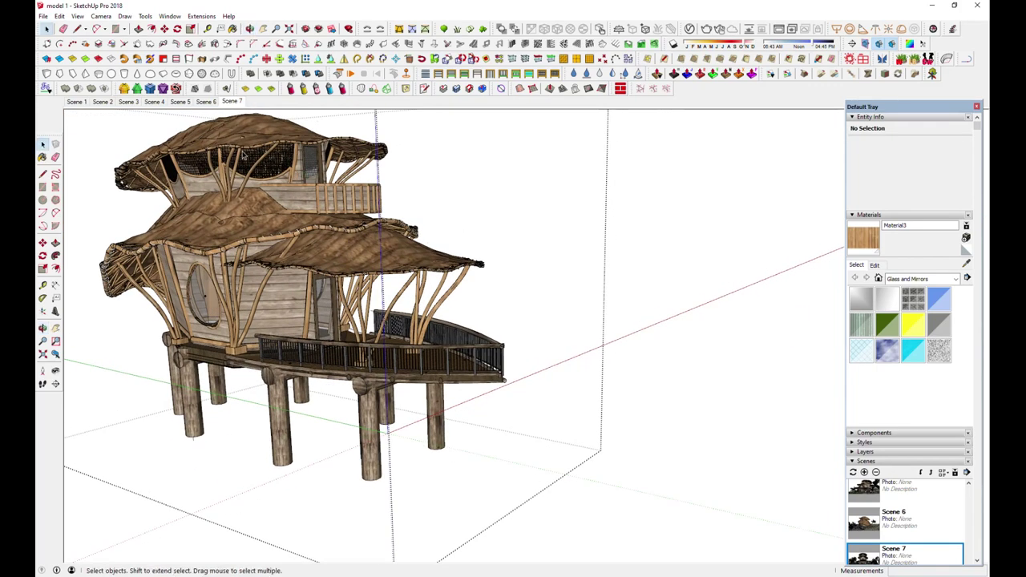
Step: Orbit and zoom around the treehouse, ending looking down on the whole scene
scroll(430, 311, "up", 2)
scroll(430, 311, "up", 2)
scroll(430, 311, "down", 2)
middle_click_drag(431, 311, 537, 297)
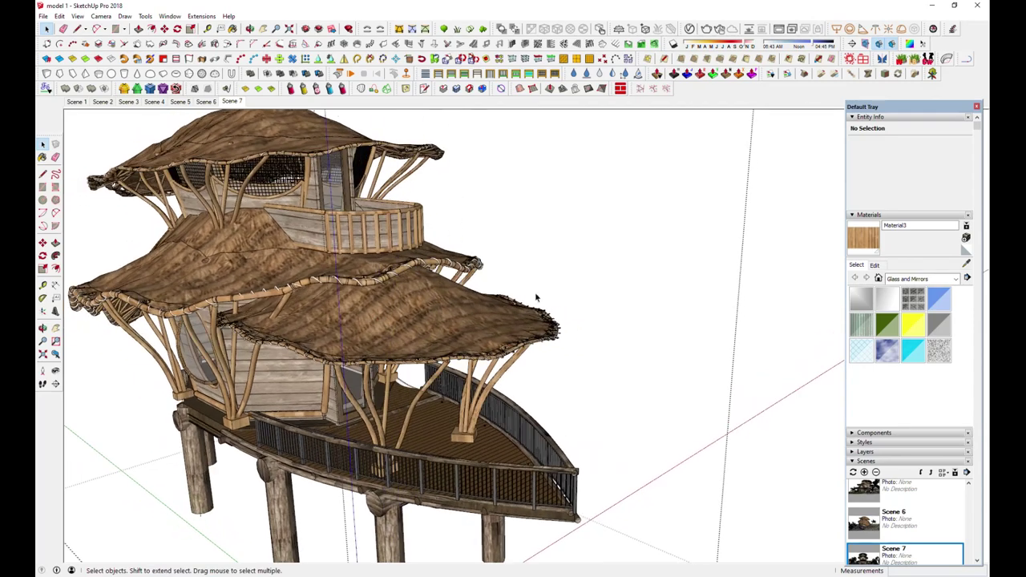
mouse_move(484, 409)
middle_mouse_down()
mouse_move(573, 273)
mouse_move(676, 329)
mouse_move(676, 352)
mouse_move(484, 370)
middle_mouse_up()
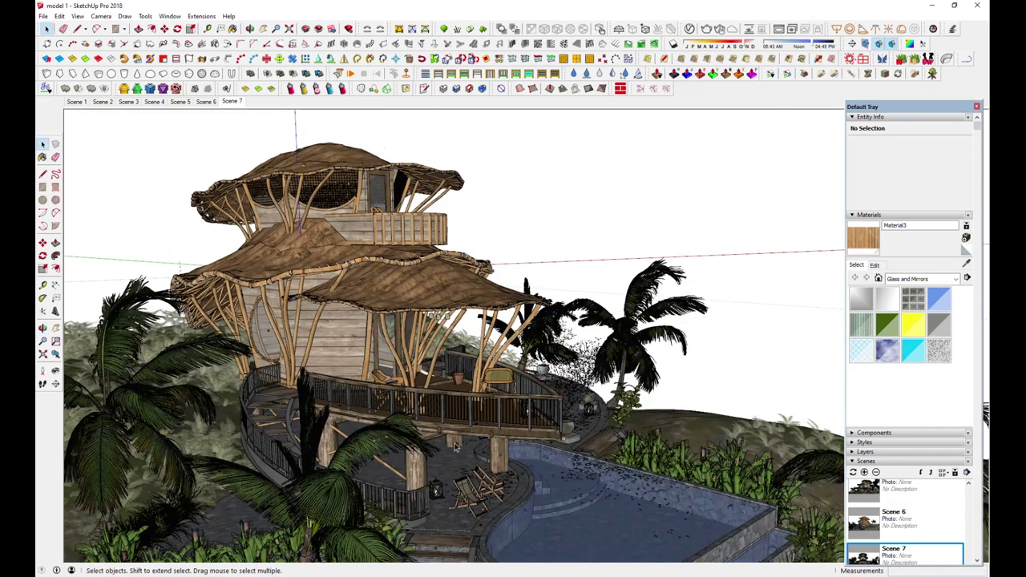
mouse_move(454, 446)
middle_mouse_down()
mouse_move(433, 352)
mouse_move(427, 362)
middle_mouse_up()
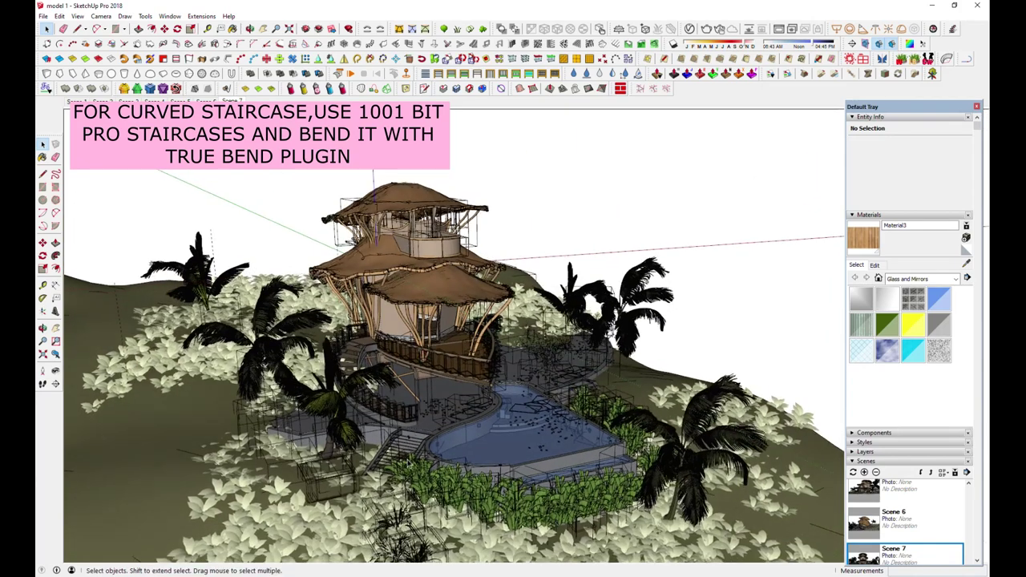
Step: Open the staircase group for editing and select the left curved staircase
middle_click_drag(427, 363, 417, 377)
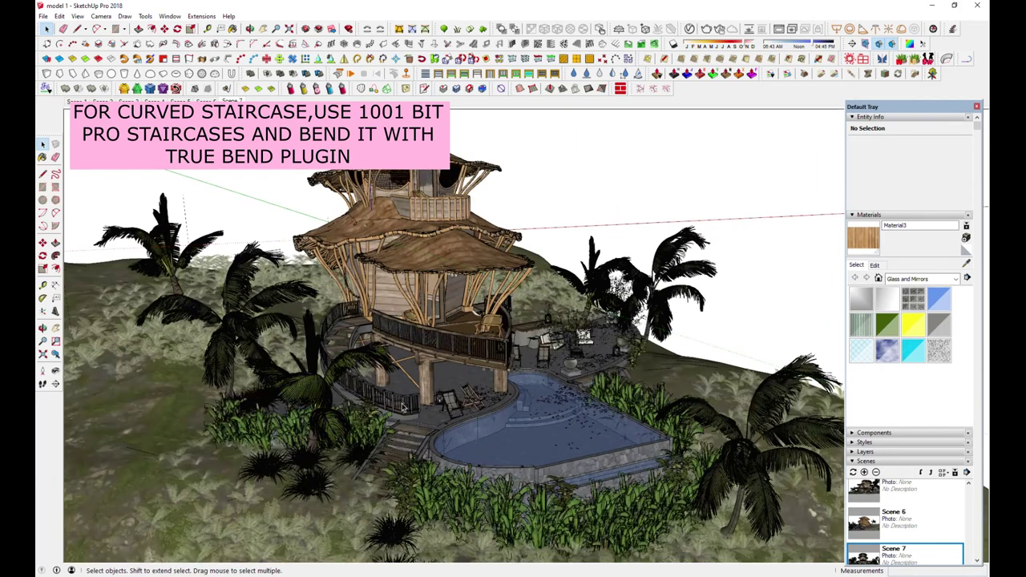
left_click(404, 408)
middle_click_drag(404, 408, 362, 361)
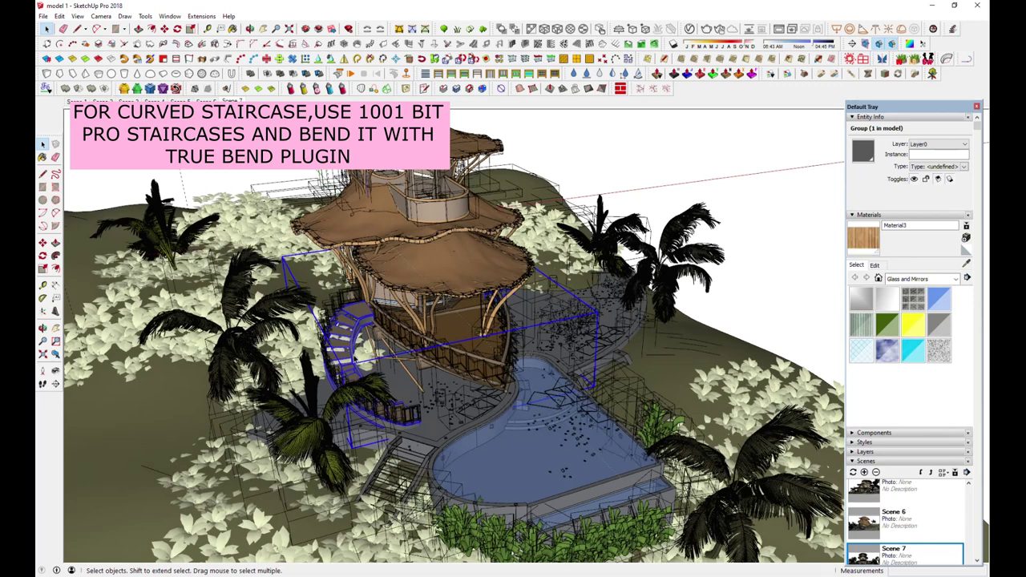
double_click(356, 355)
left_click(356, 355)
Step: Orbit over both curved staircases up to an overhead view of the hillside
mouse_move(356, 355)
middle_mouse_down()
mouse_move(366, 464)
mouse_move(341, 343)
middle_mouse_up()
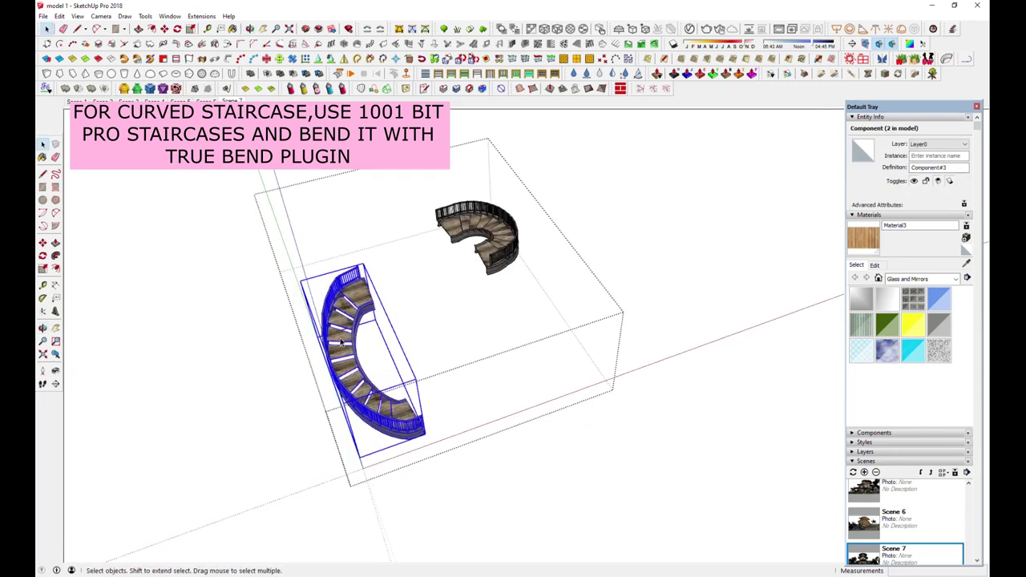
left_click(456, 351)
mouse_move(456, 351)
middle_mouse_down()
mouse_move(540, 410)
mouse_move(350, 345)
middle_mouse_up()
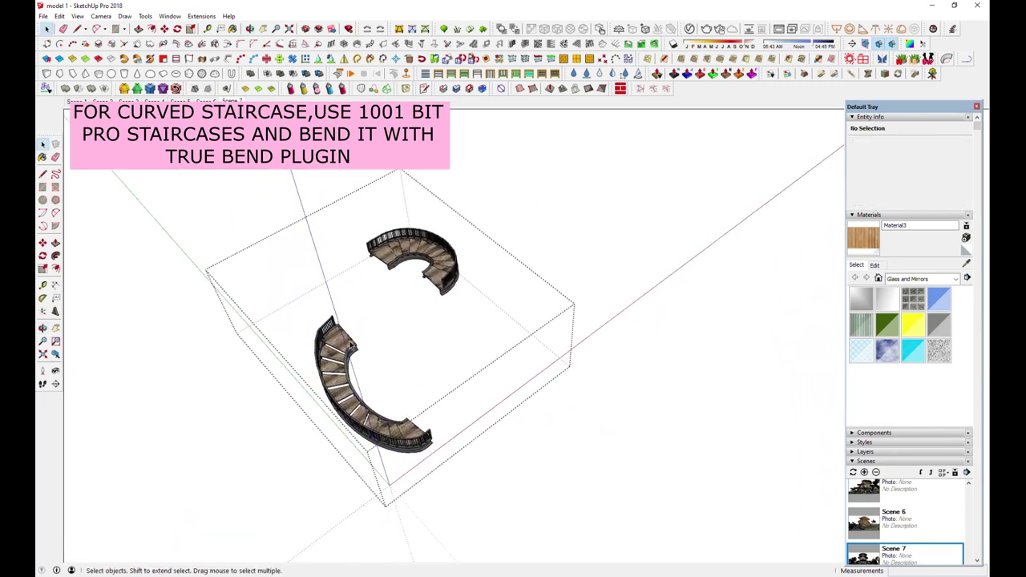
scroll(350, 345, "down", 2)
middle_click_drag(455, 336, 380, 382)
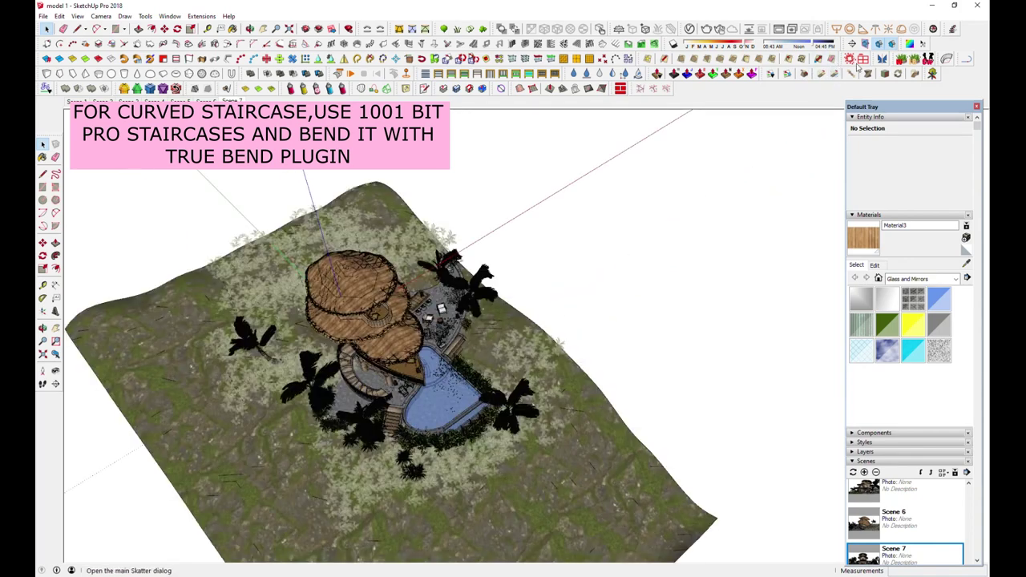
Step: Generate a straight 10-riser staircase with handrails using 1001bit Create Staircases, type 2, default settings
left_click(458, 45)
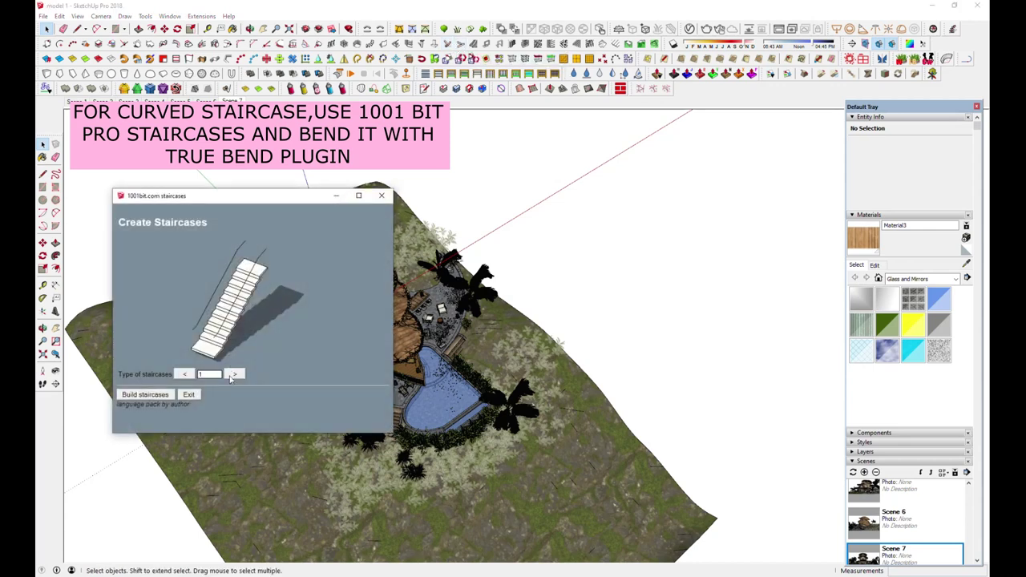
left_click(233, 374)
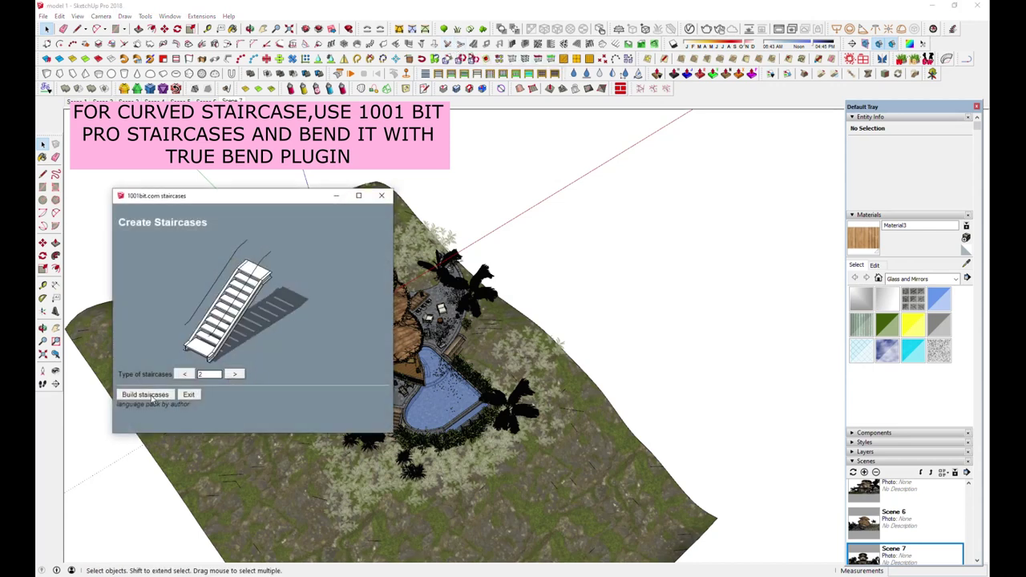
left_click(146, 396)
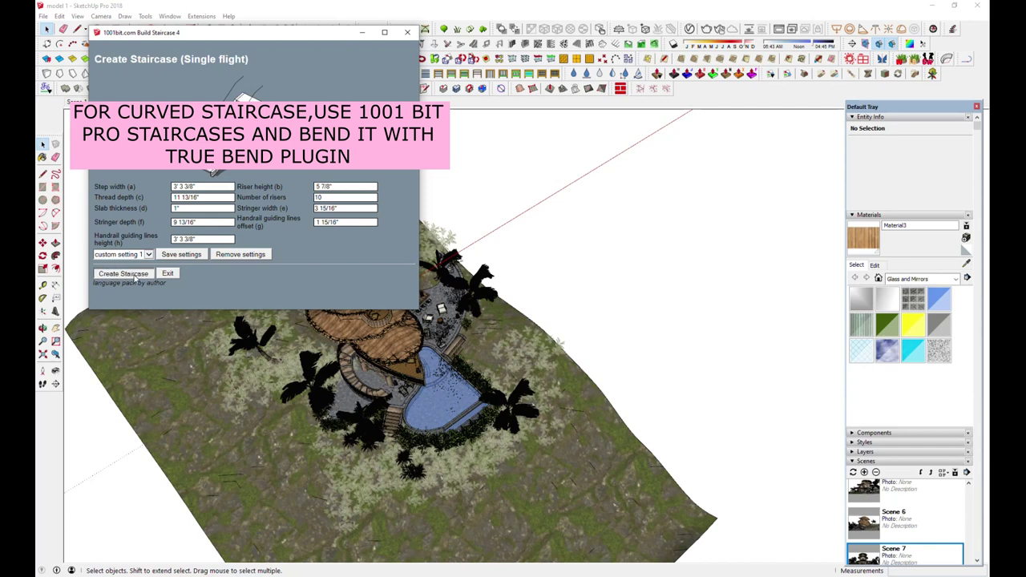
left_click(130, 274)
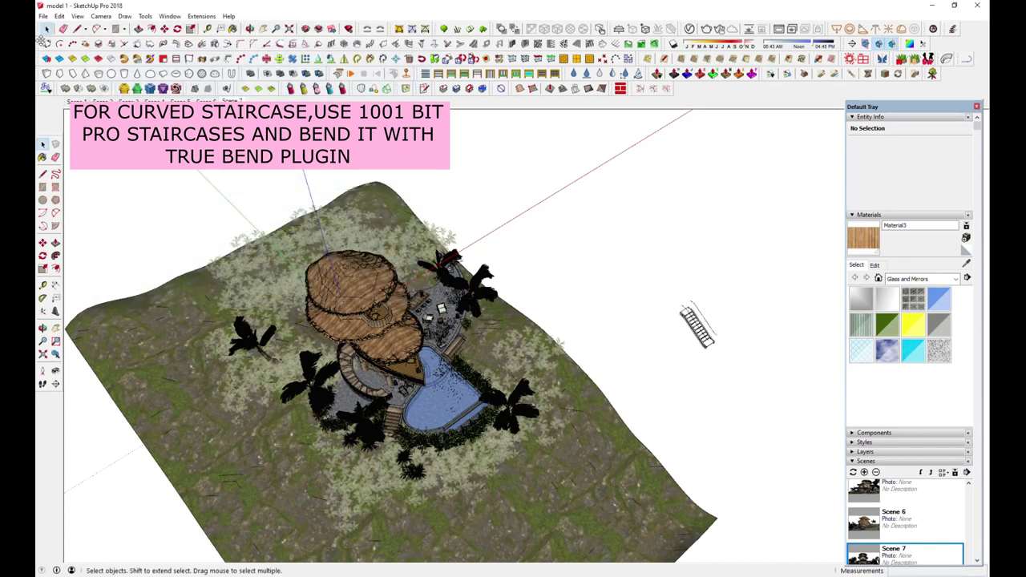
scroll(728, 347, "up", 1)
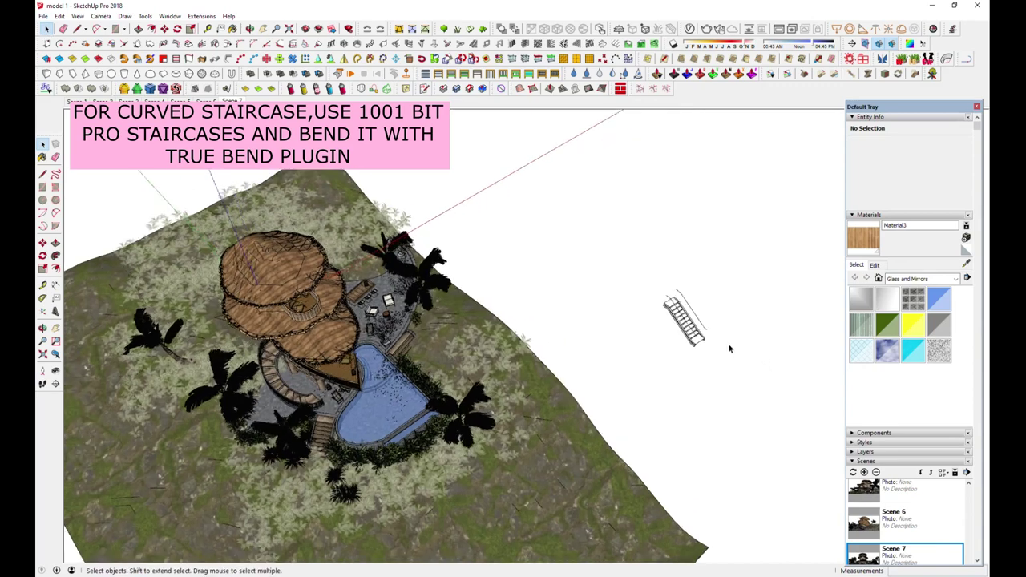
scroll(728, 347, "up", 1)
scroll(726, 346, "up", 1)
scroll(726, 346, "up", 1)
scroll(685, 328, "up", 1)
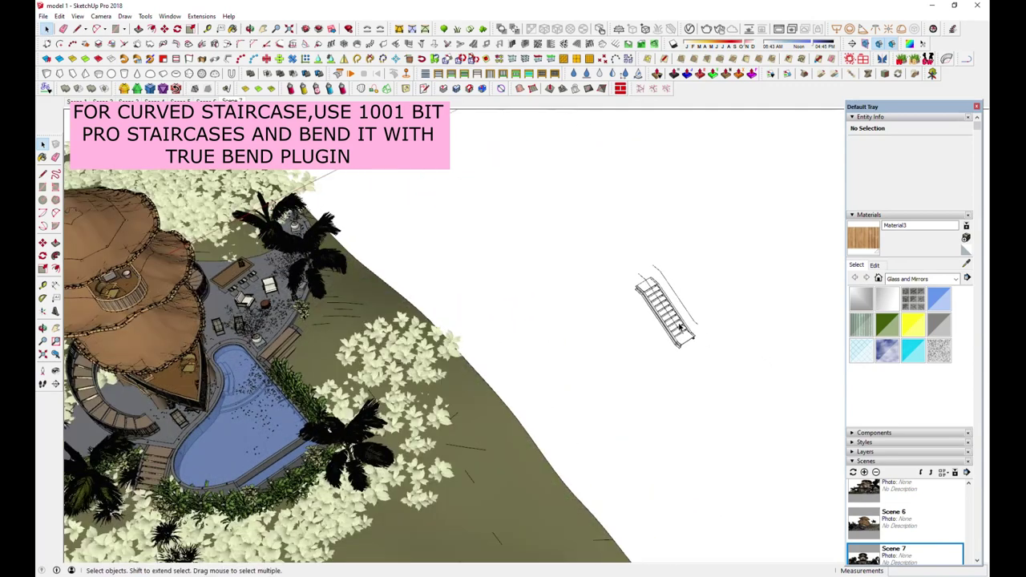
Step: Explode the new staircase group twice into loose geometry
left_click(685, 335)
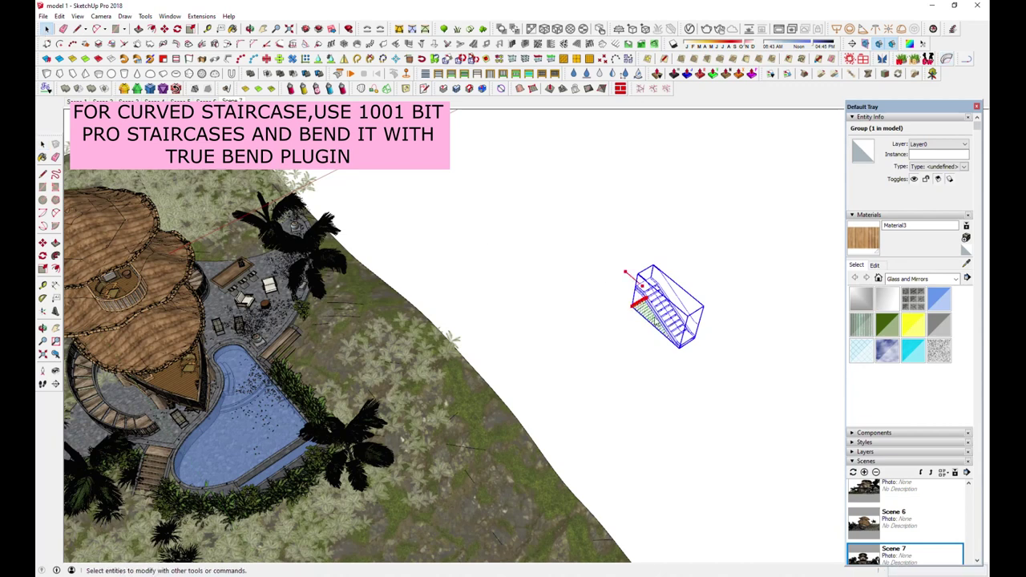
right_click(659, 312)
left_click(694, 142)
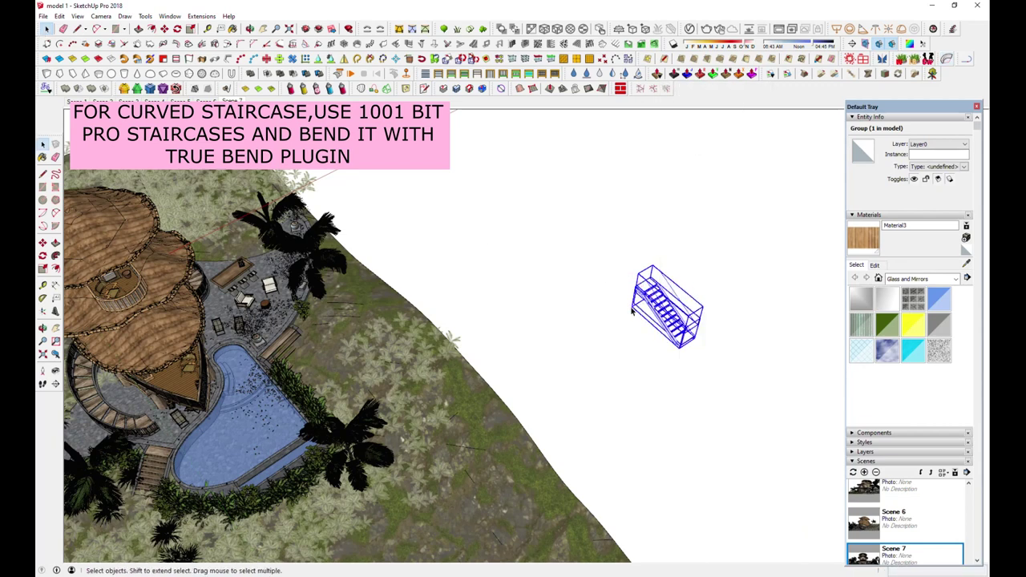
right_click(675, 327)
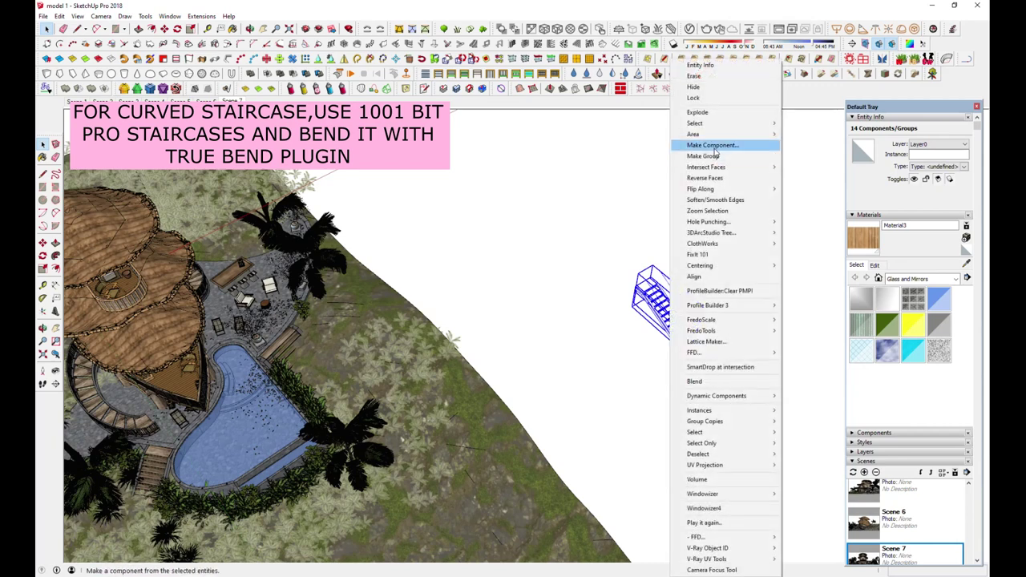
left_click(706, 110)
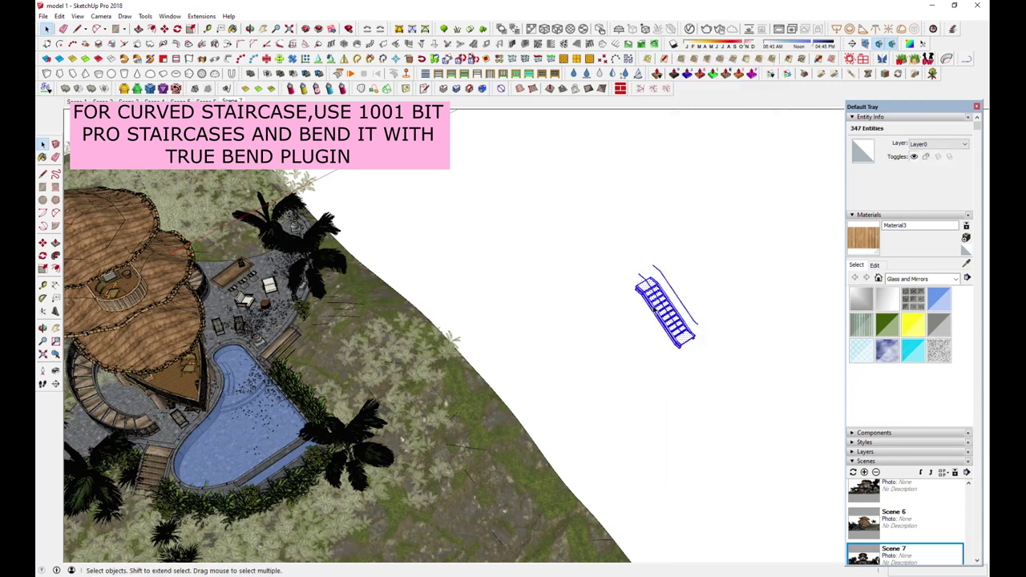
Step: Undo a trial rotation and regroup all the loose staircase geometry into one group
right_click(655, 312)
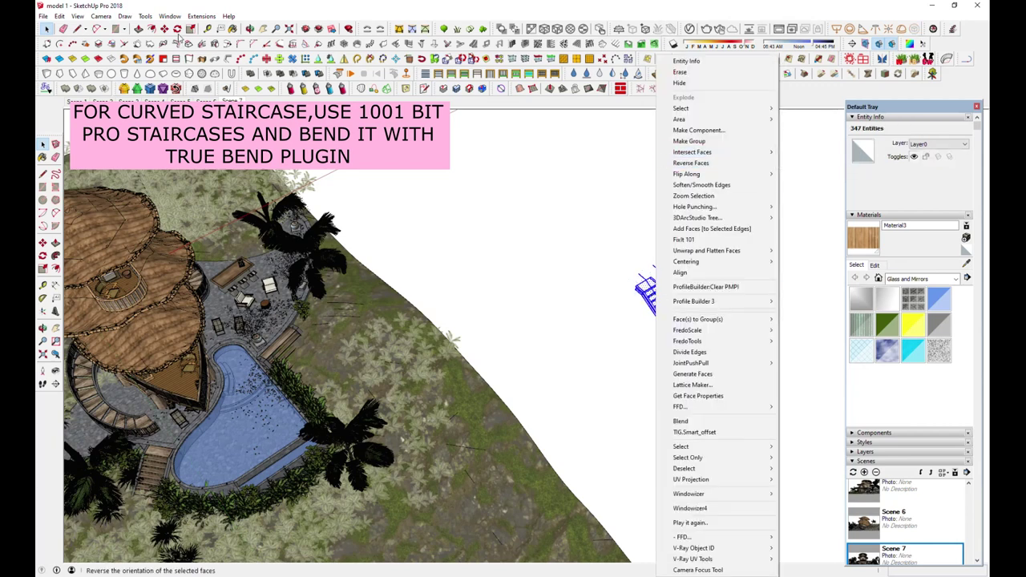
left_click(177, 29)
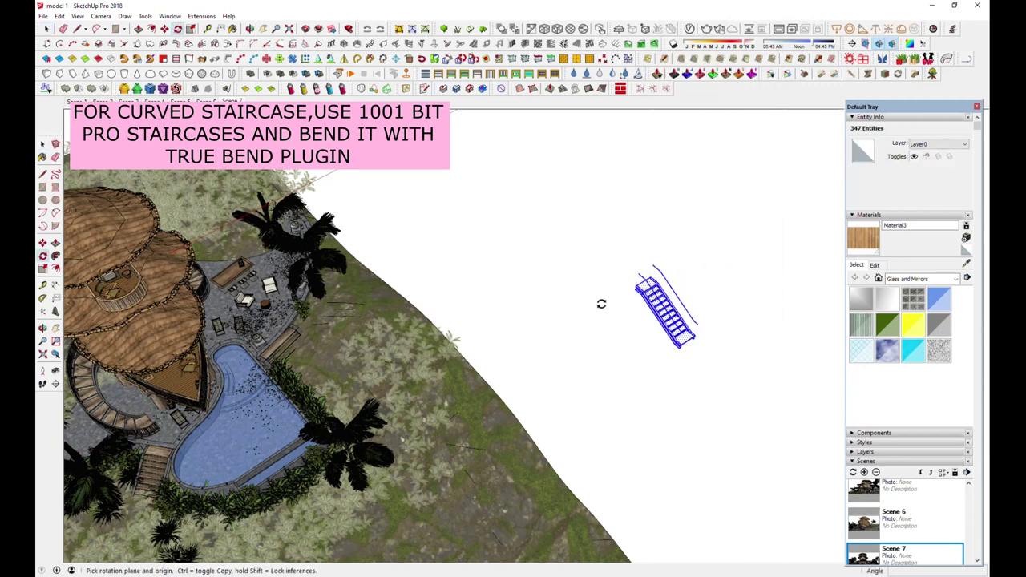
left_click(717, 387)
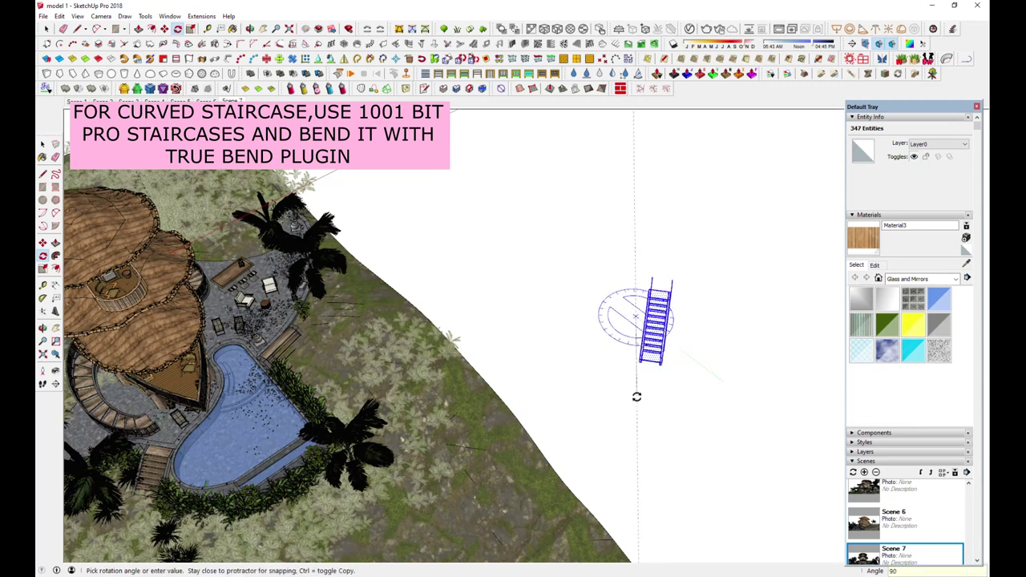
key("ctrl+z")
right_click(645, 315)
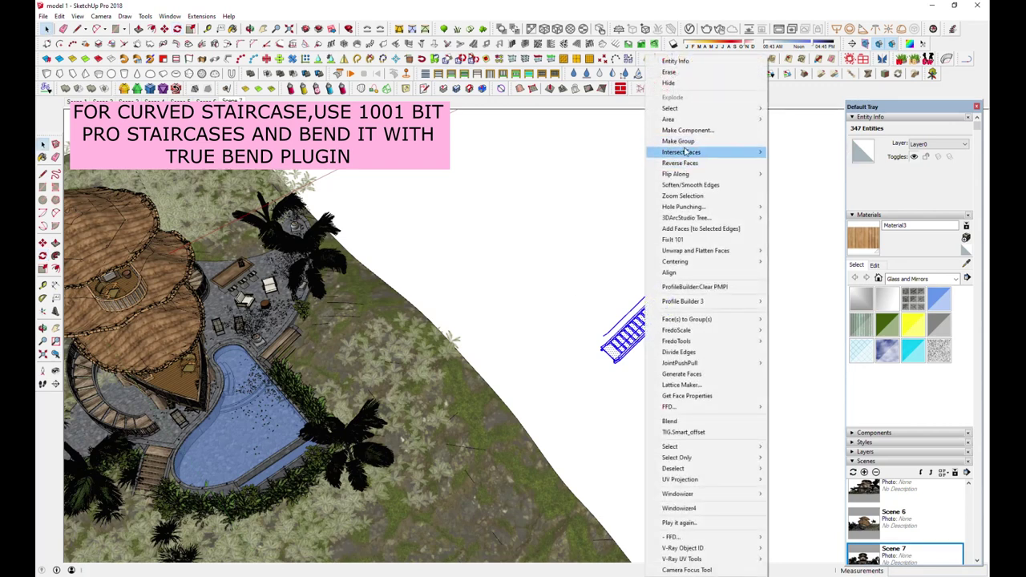
left_click(678, 141)
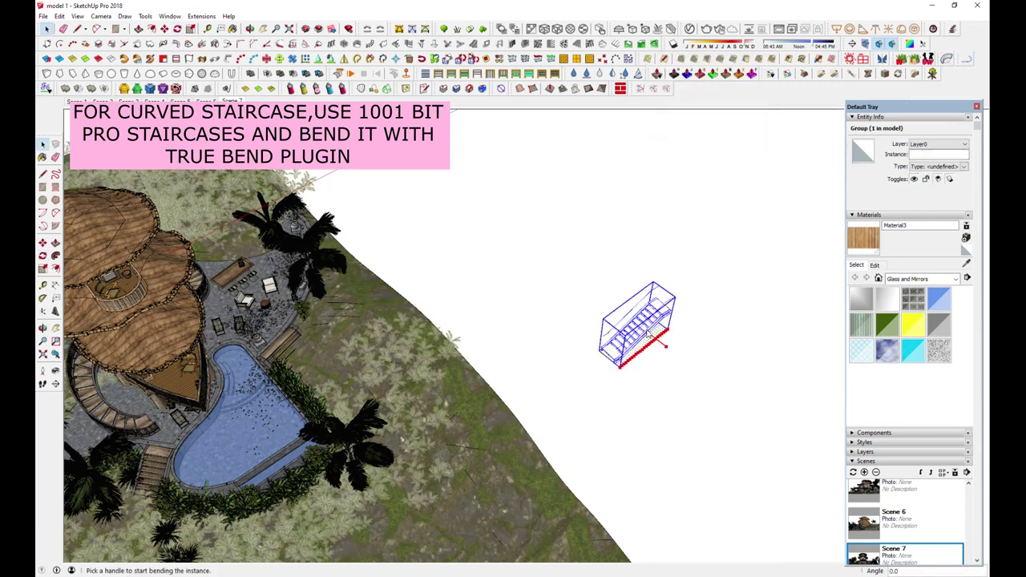
Step: Bend the grouped staircase about 175° into a half-round flight with True Bend, then orbit to check it
left_click_drag(680, 362, 678, 357)
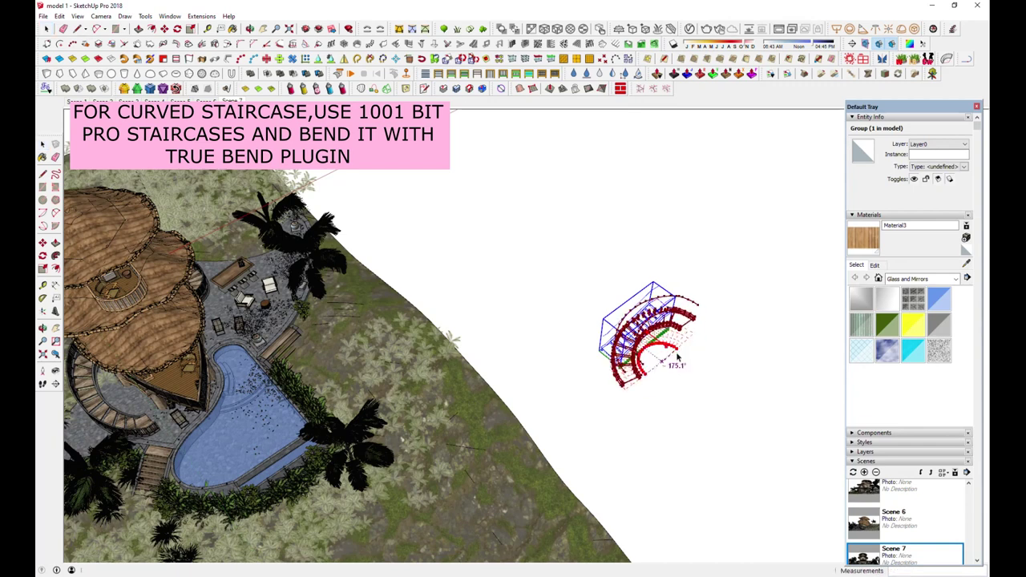
left_click(678, 360)
mouse_move(667, 376)
middle_mouse_down()
mouse_move(541, 250)
mouse_move(666, 378)
middle_mouse_up()
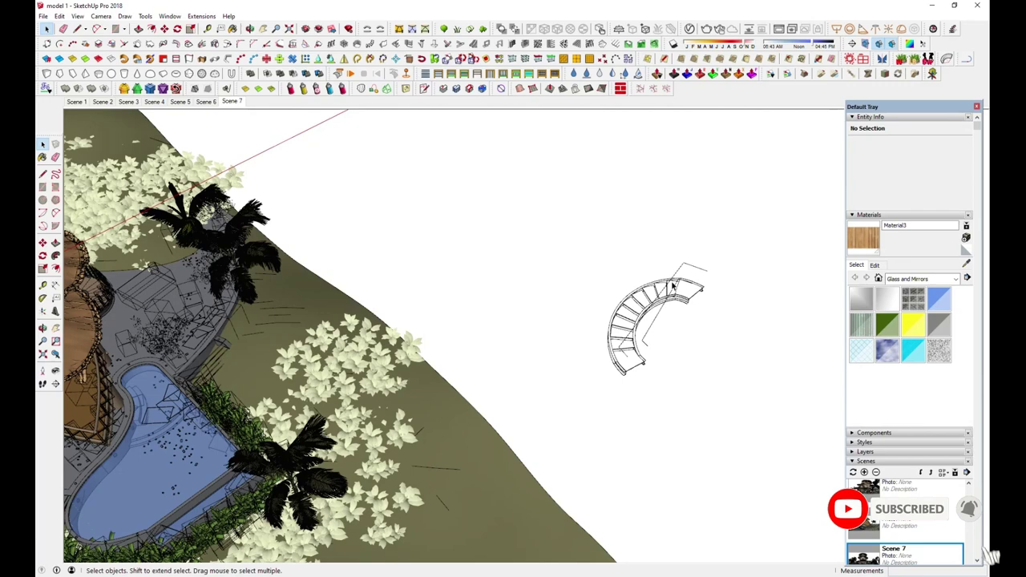
left_click(651, 324)
middle_click_drag(650, 324, 651, 324)
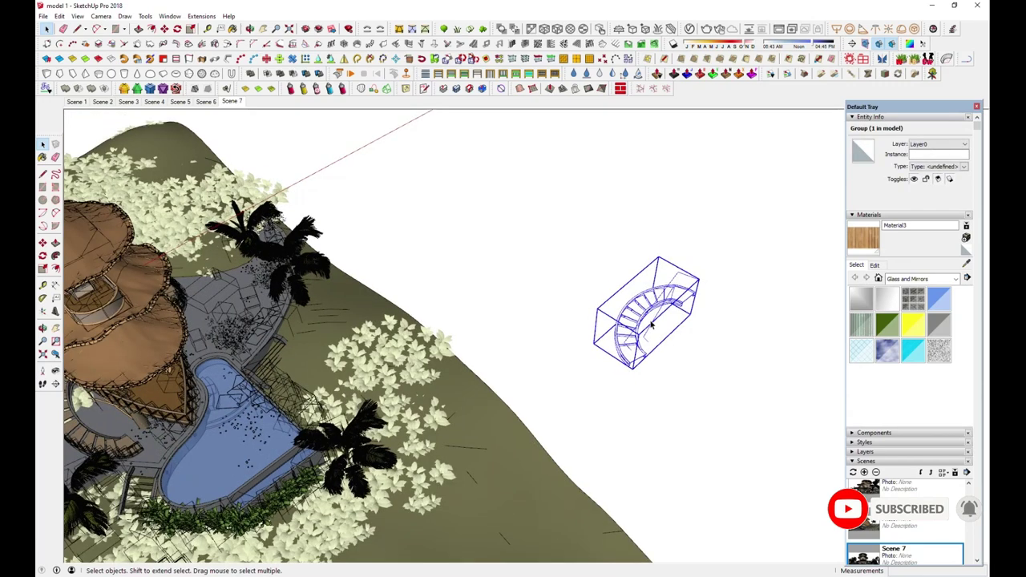
Step: Orbit, pan and zoom to a close, low-angle view of the treehouse and pool
middle_click_drag(219, 497, 337, 9)
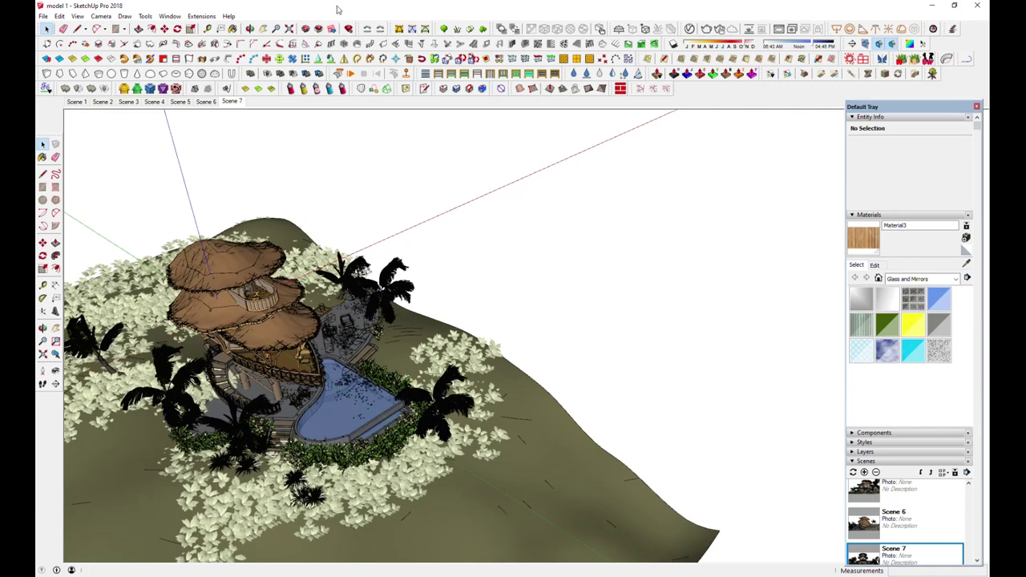
left_click(264, 29)
middle_click_drag(384, 336, 431, 333)
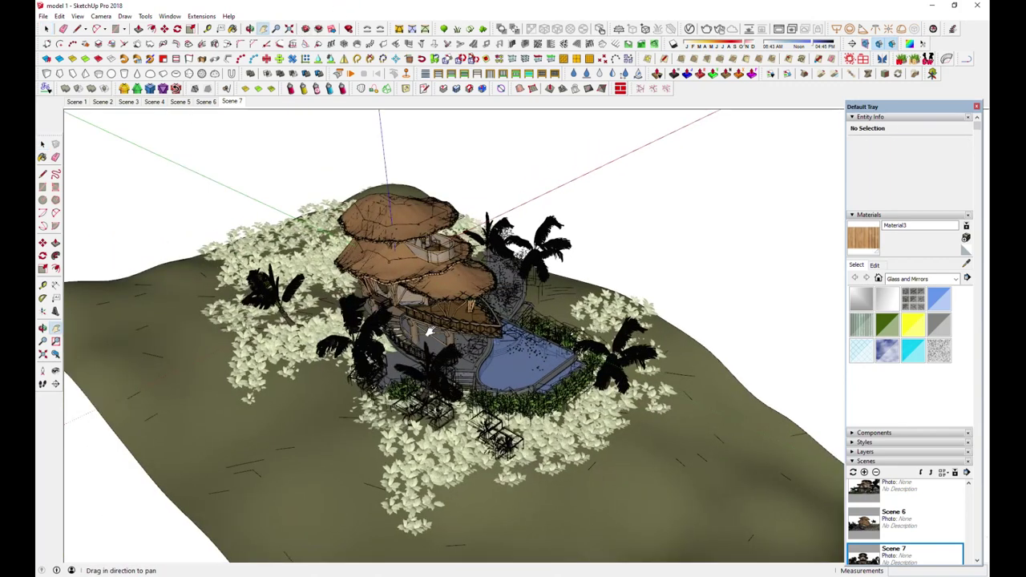
scroll(430, 331, "up", 2)
scroll(433, 333, "up", 2)
middle_click_drag(437, 337, 440, 323)
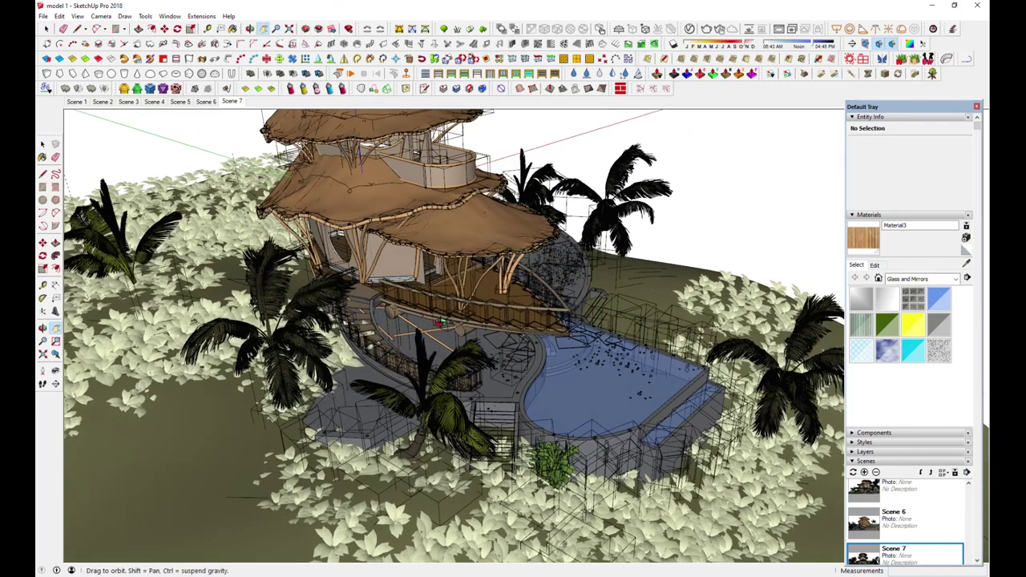
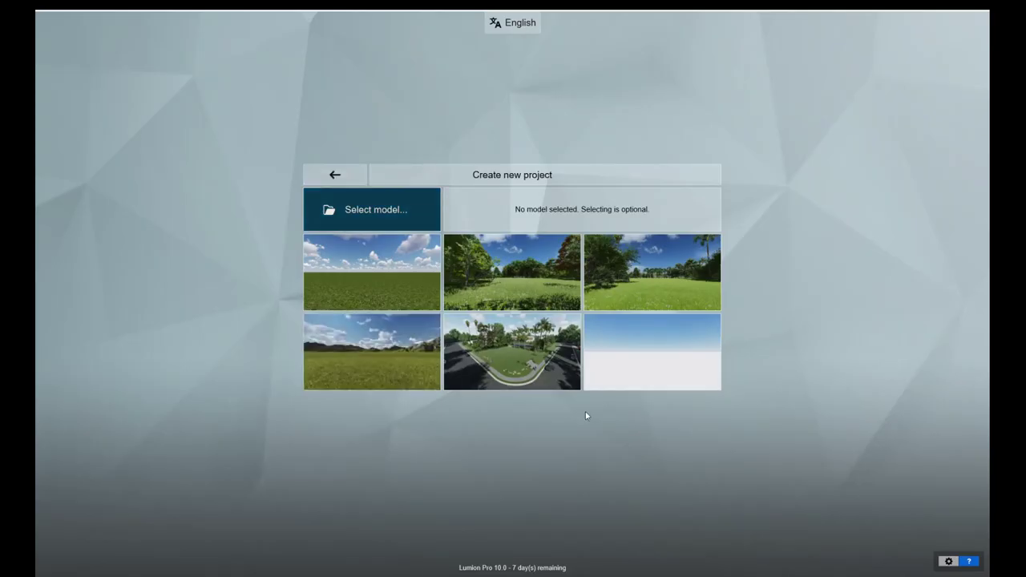
Step: Start a new Mountain Range project and import the treehouse model file
left_click(368, 354)
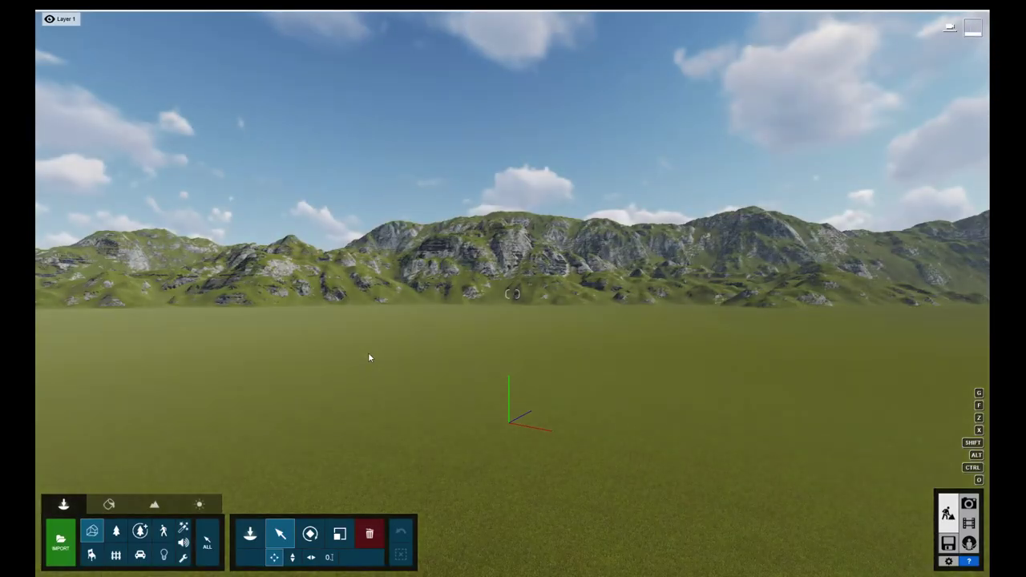
left_click(60, 536)
left_click(422, 263)
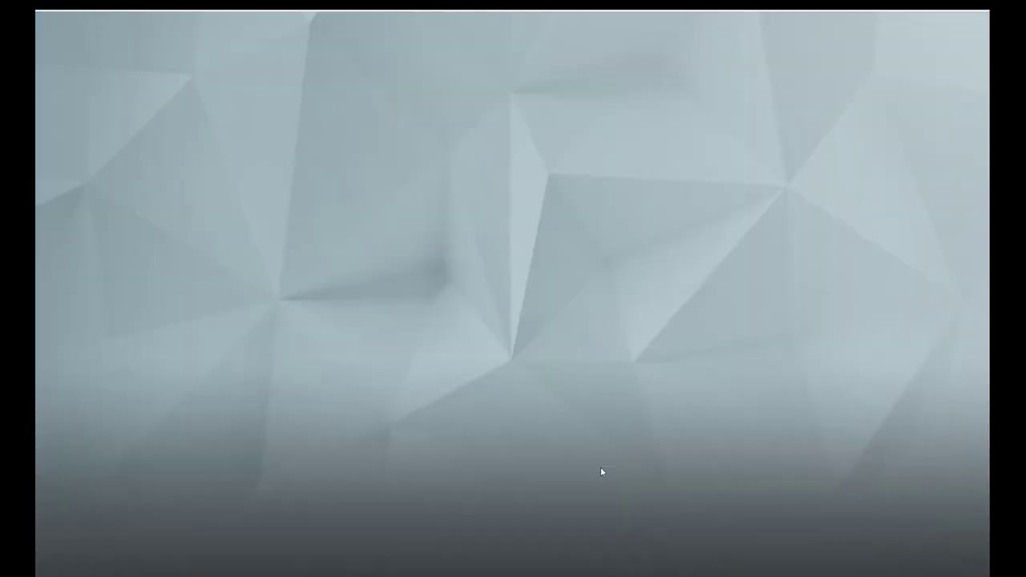
left_click(659, 399)
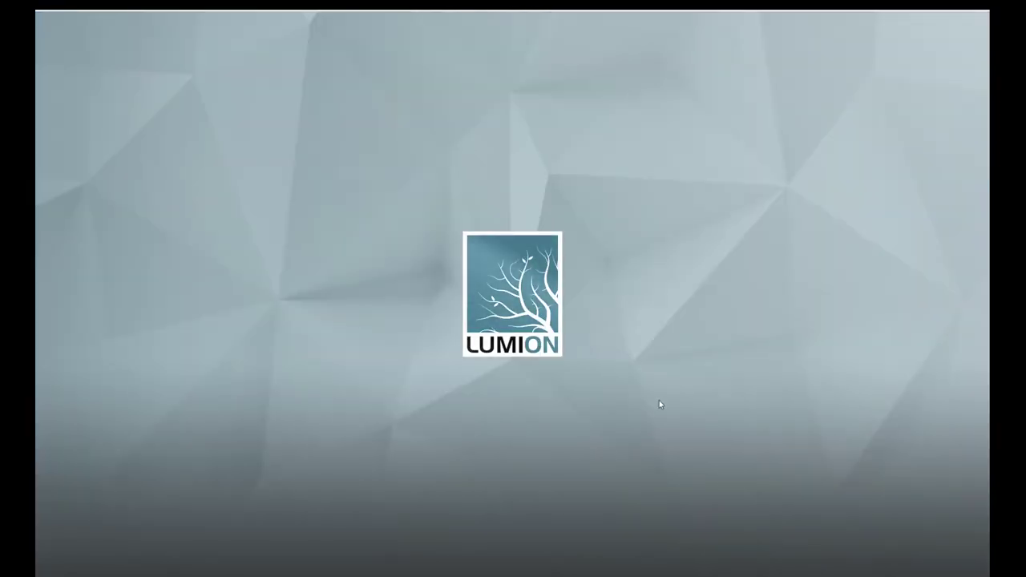
Step: Place the imported treehouse model on the ground of the landscape
scroll(518, 427, "up", 2)
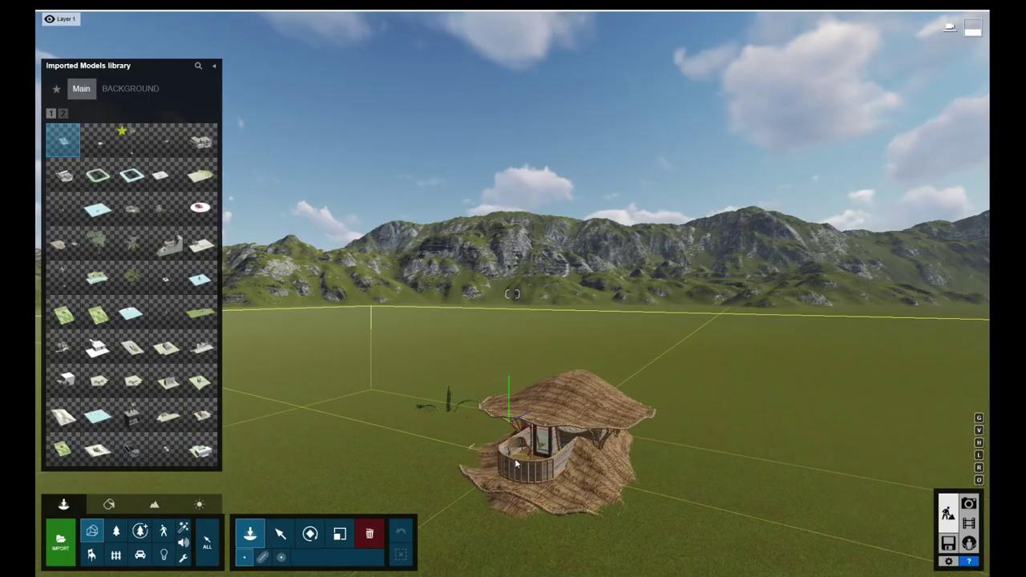
left_click(280, 533)
scroll(589, 374, "down", 5)
scroll(590, 379, "up", 3)
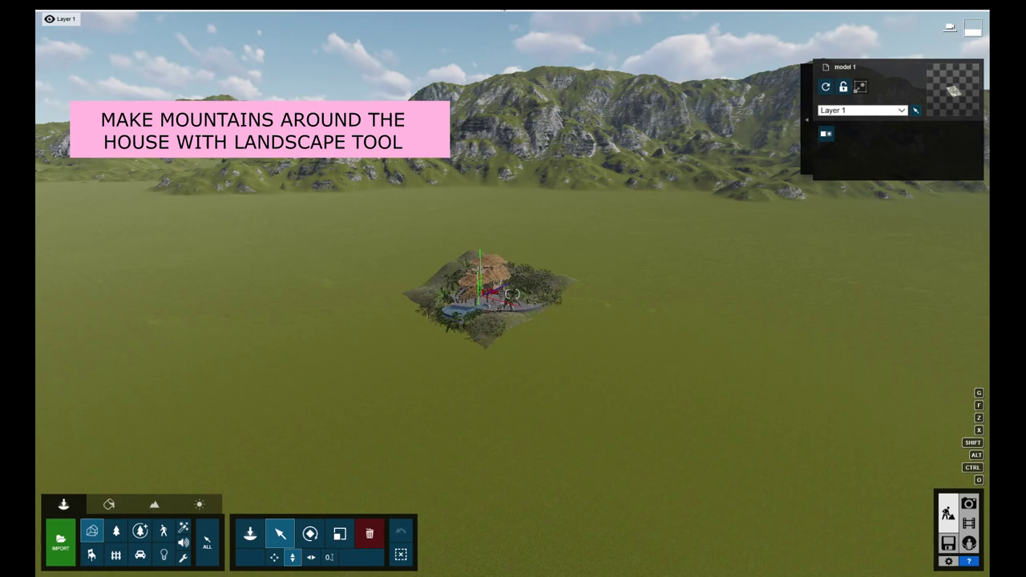
Step: Raise rocky mountain ridges arcing around, right of, and below the treehouse
left_click(510, 294)
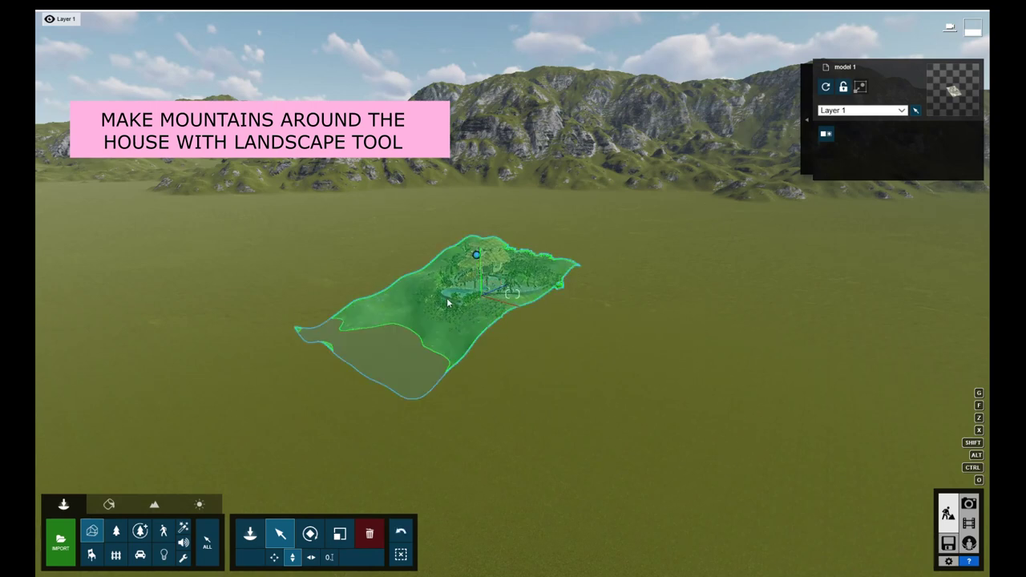
scroll(511, 294, "up", 3)
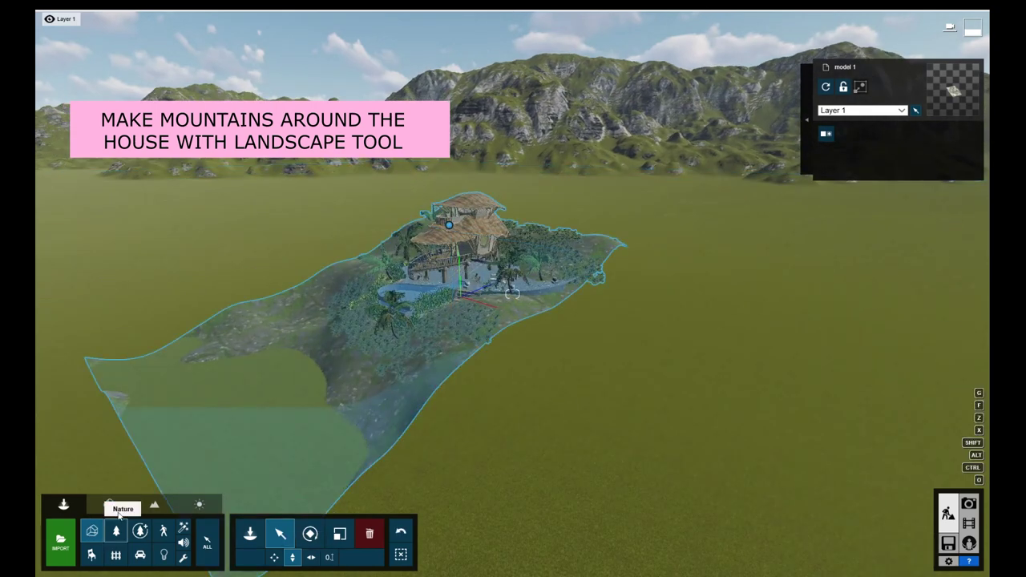
left_click(154, 504)
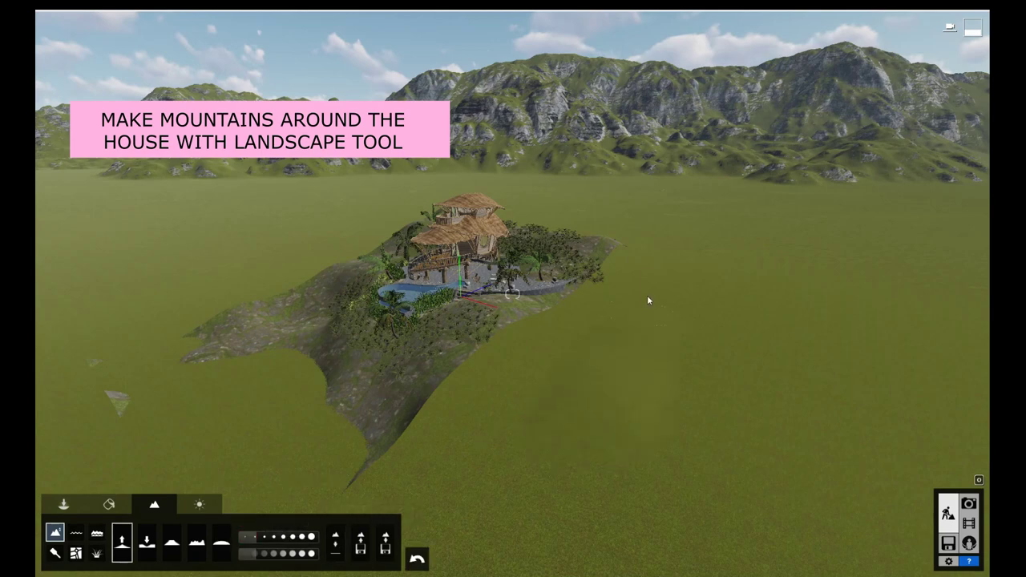
left_click_drag(744, 362, 652, 337)
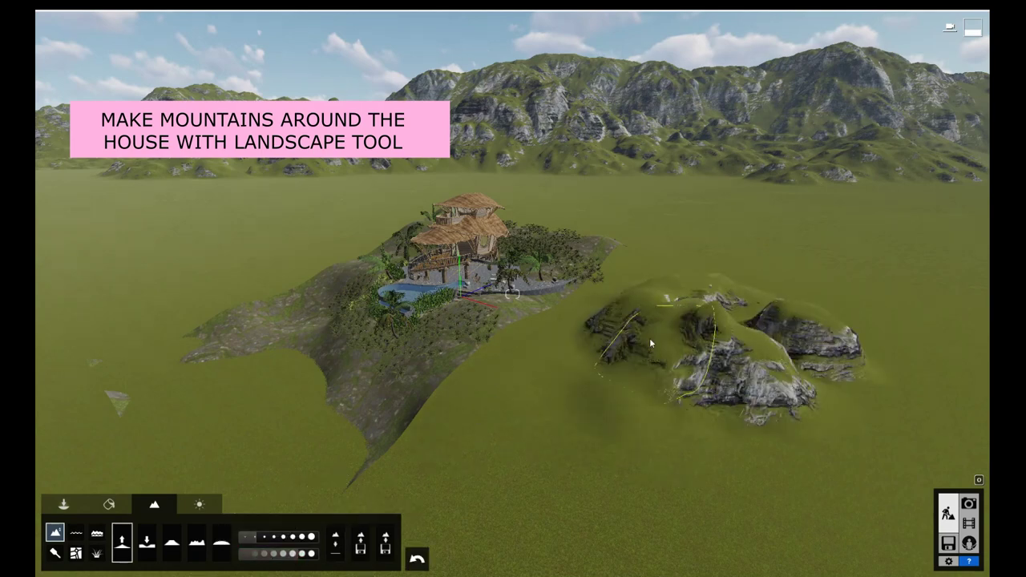
mouse_move(653, 337)
right_mouse_down()
mouse_move(578, 337)
mouse_move(334, 501)
right_mouse_up()
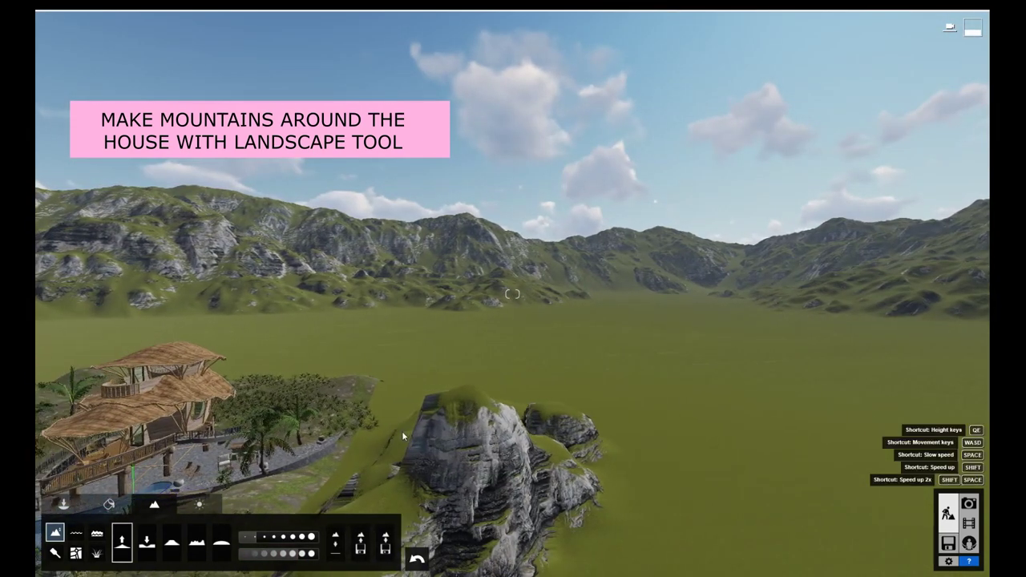
right_click_drag(563, 410, 630, 353)
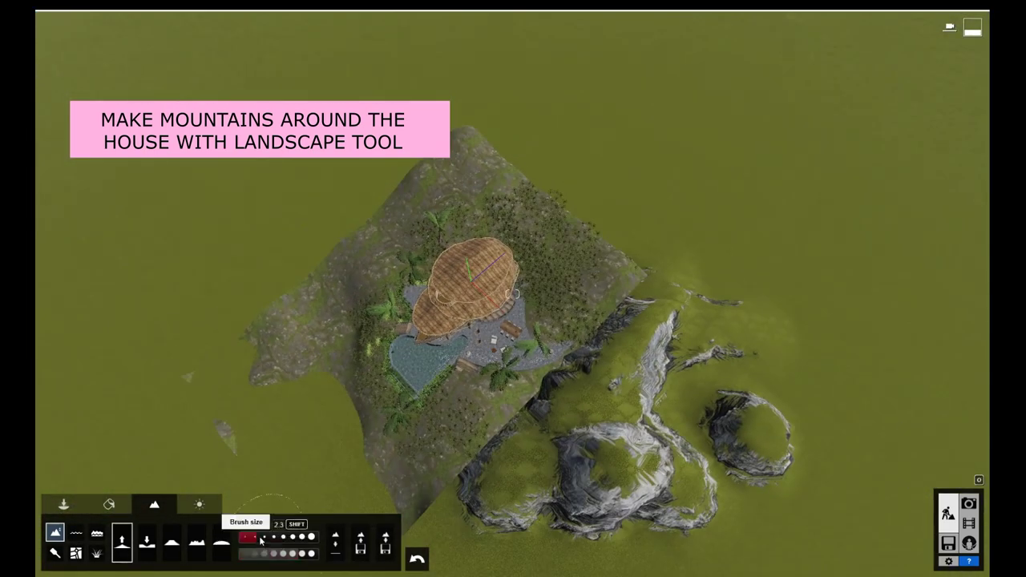
mouse_move(789, 270)
left_mouse_down()
mouse_move(565, 109)
mouse_move(146, 202)
left_mouse_up()
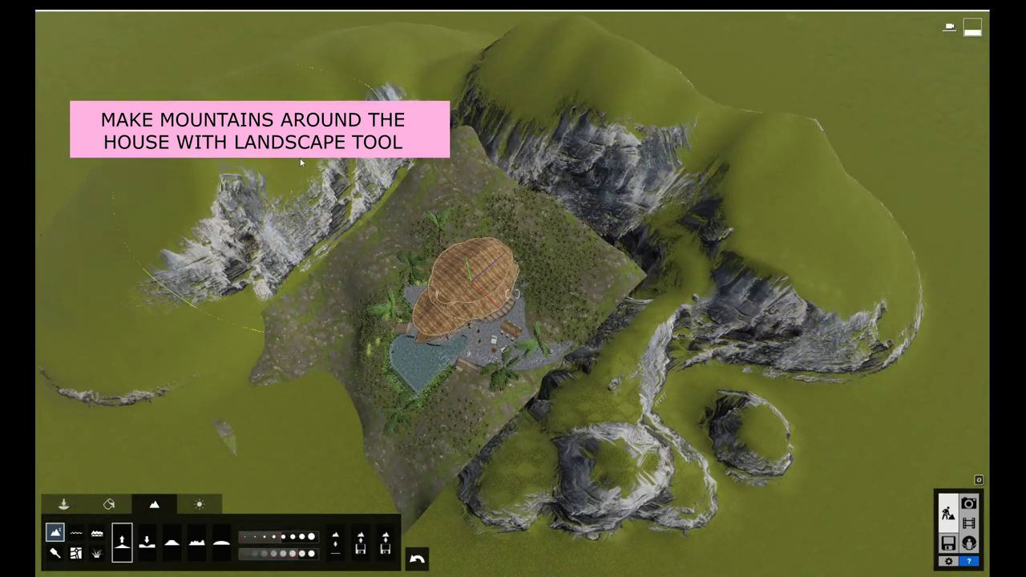
left_click_drag(658, 200, 593, 457)
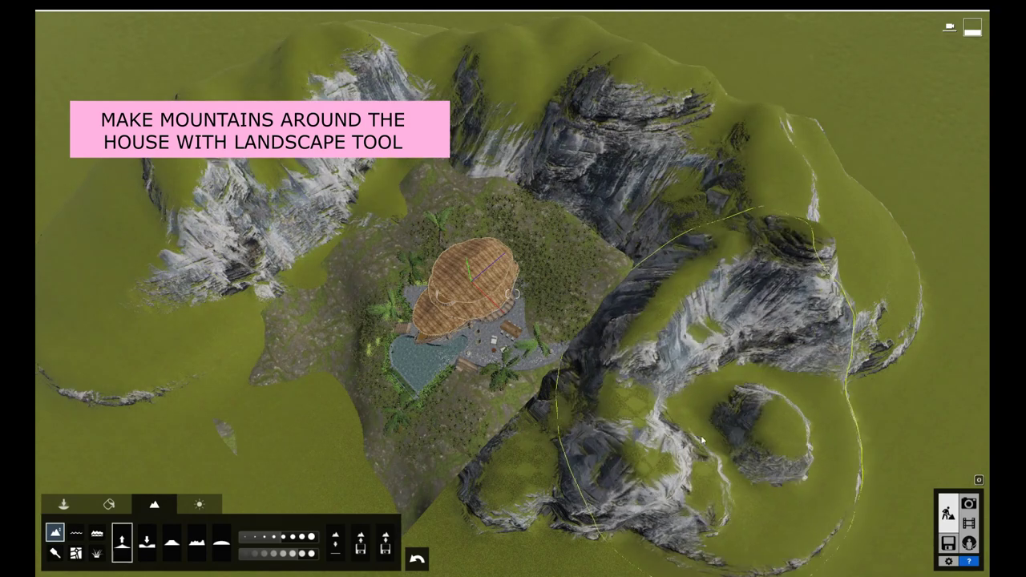
right_click_drag(593, 456, 744, 305)
mouse_move(609, 360)
left_mouse_down()
mouse_move(508, 494)
mouse_move(546, 471)
mouse_move(685, 455)
left_mouse_up()
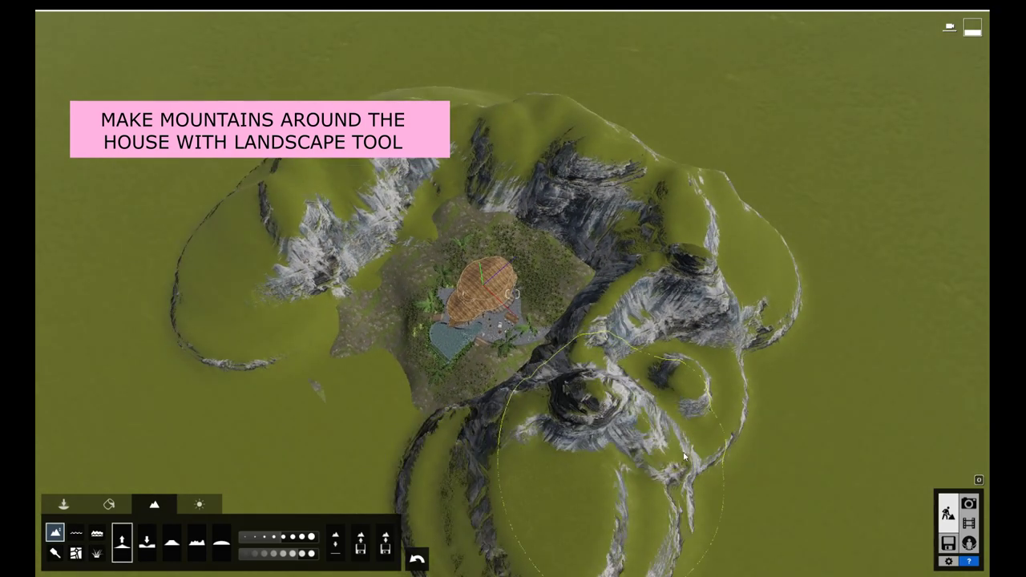
Step: Smooth the rocky ridges right of and below the house into softer hills
left_click(221, 542)
mouse_move(577, 392)
left_mouse_down()
mouse_move(681, 320)
mouse_move(545, 177)
mouse_move(534, 473)
left_mouse_up()
scroll(323, 394, "up", 5)
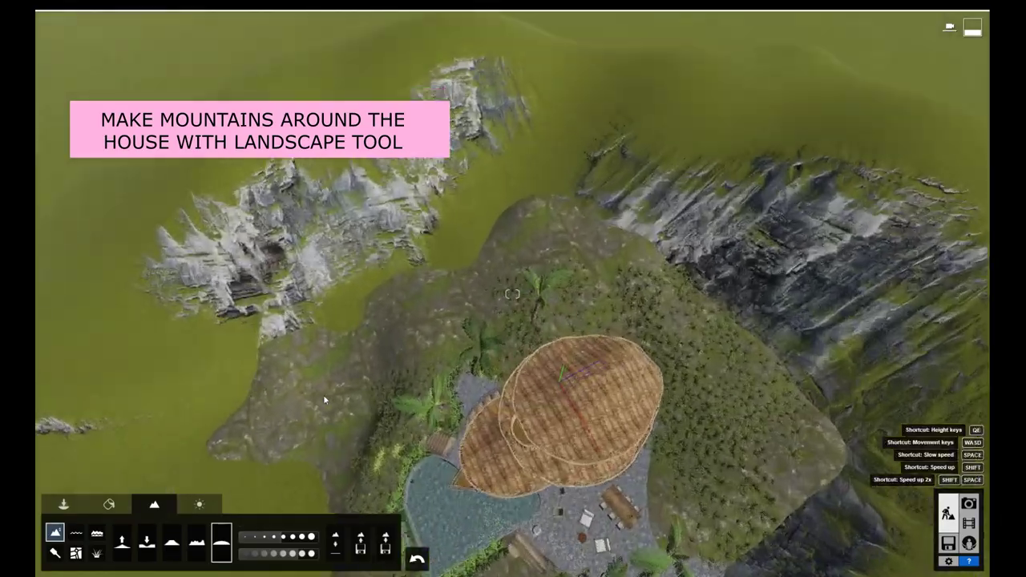
right_click_drag(343, 389, 344, 241)
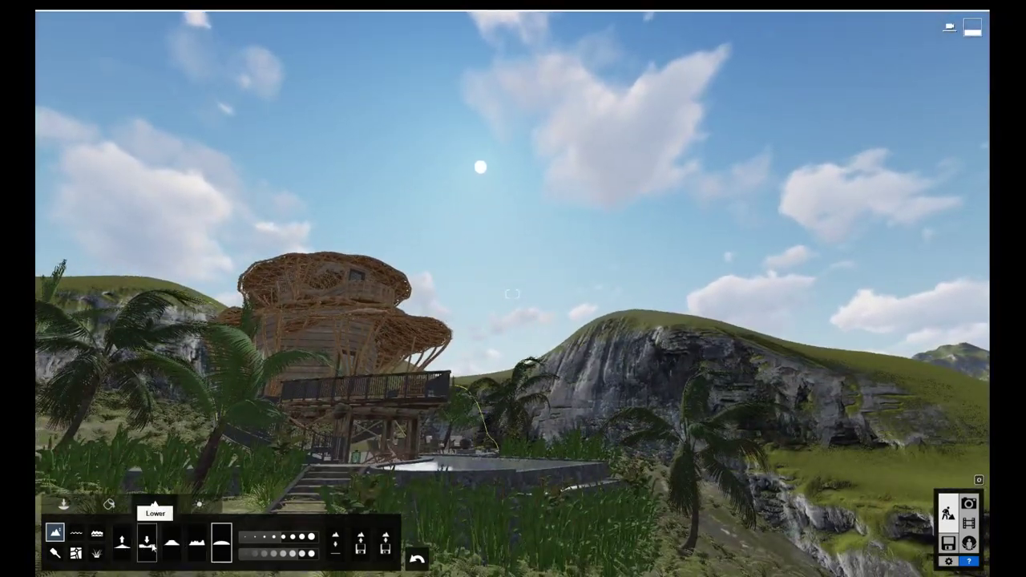
left_click(148, 545)
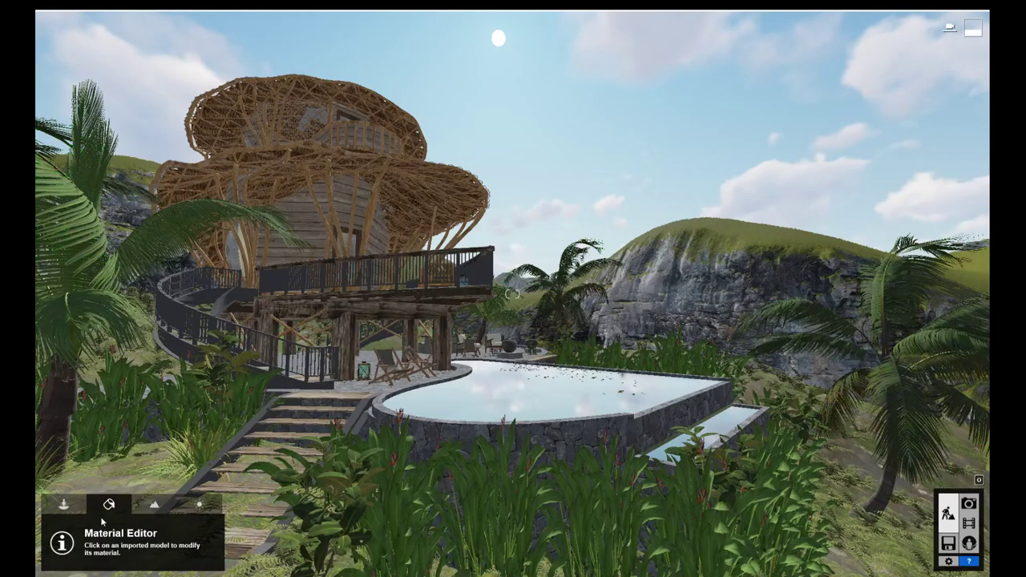
Step: Lower the palm leaf material's gloss to 0.7
left_click(299, 281)
left_click(69, 329)
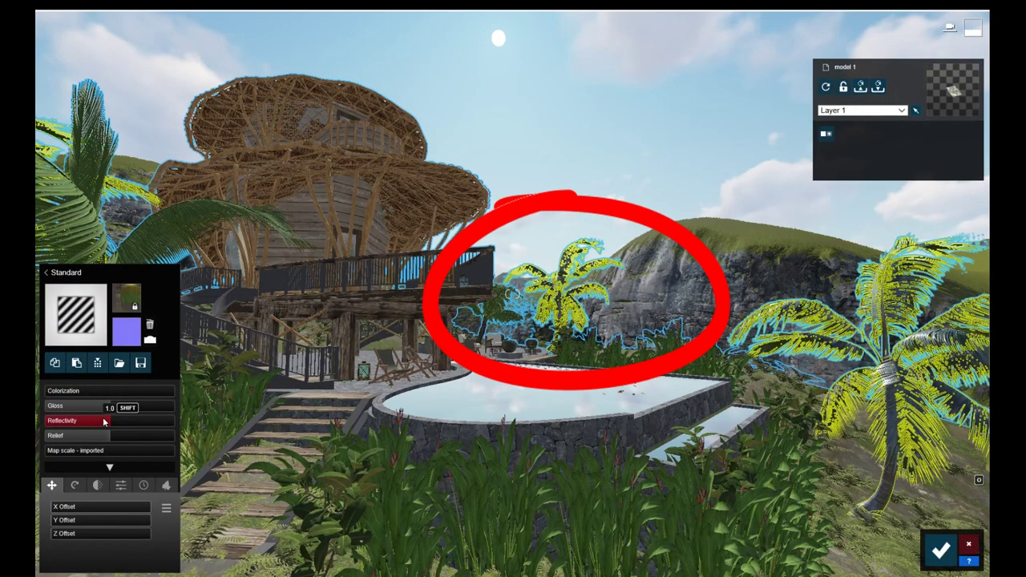
left_click_drag(103, 421, 93, 424)
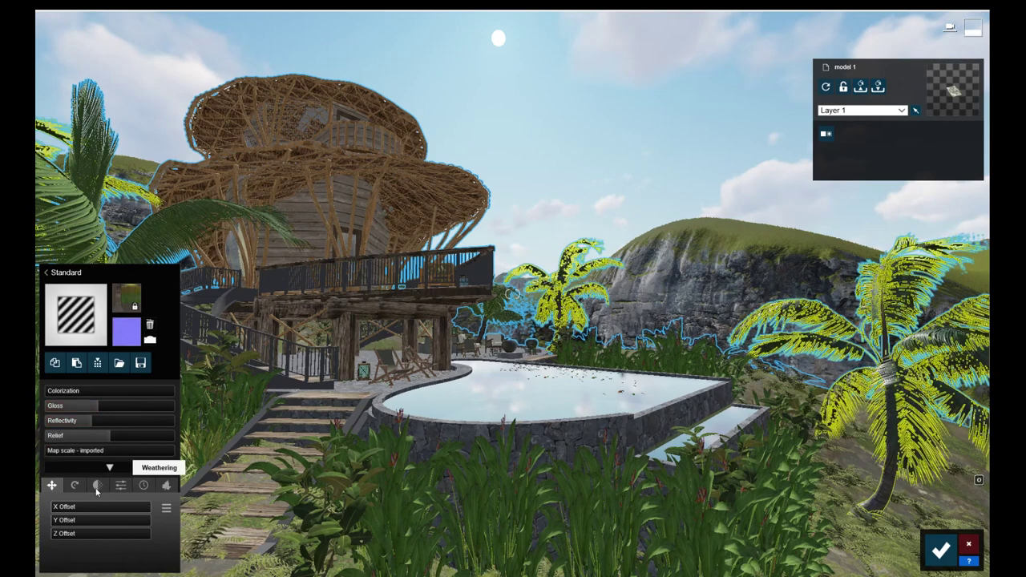
left_click(120, 485)
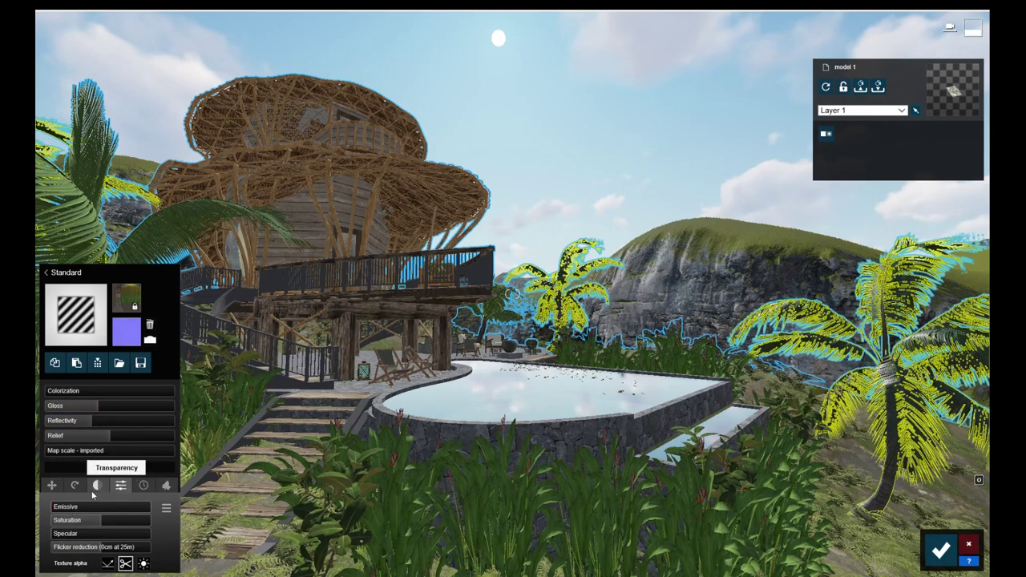
left_click(97, 485)
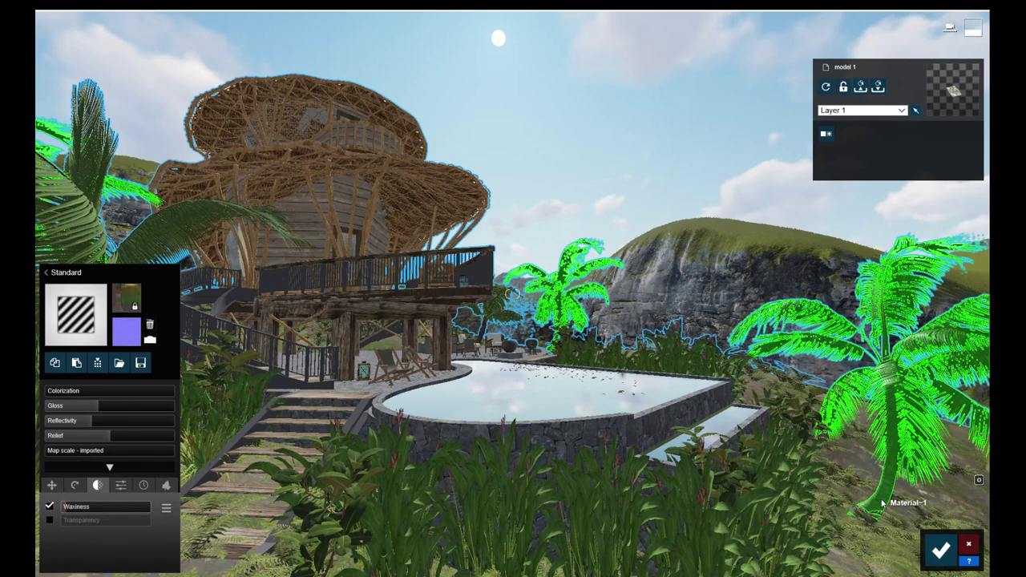
Step: Replace the pool wall material with Standard and lower its reflectivity
left_click(590, 404)
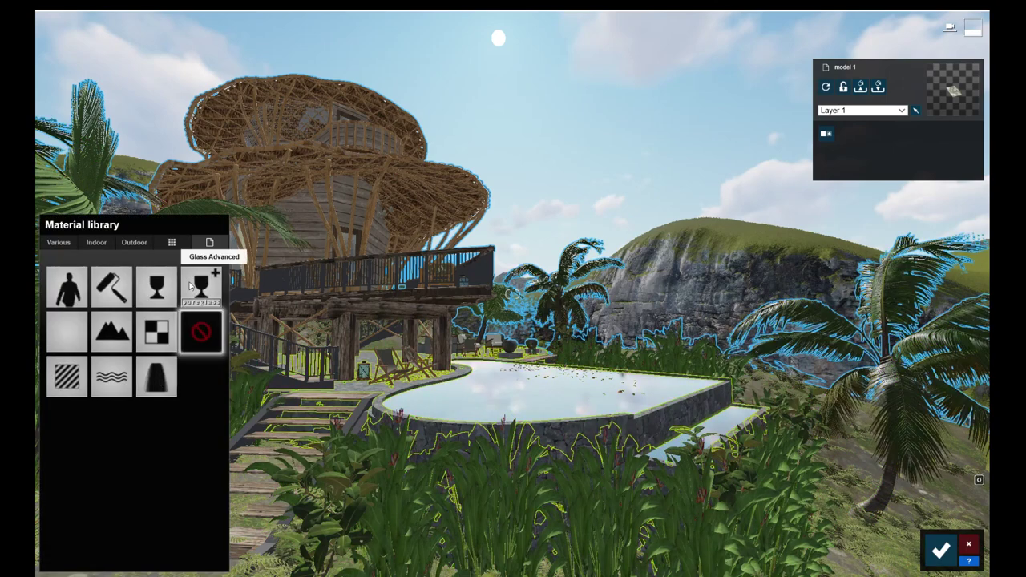
left_click(66, 375)
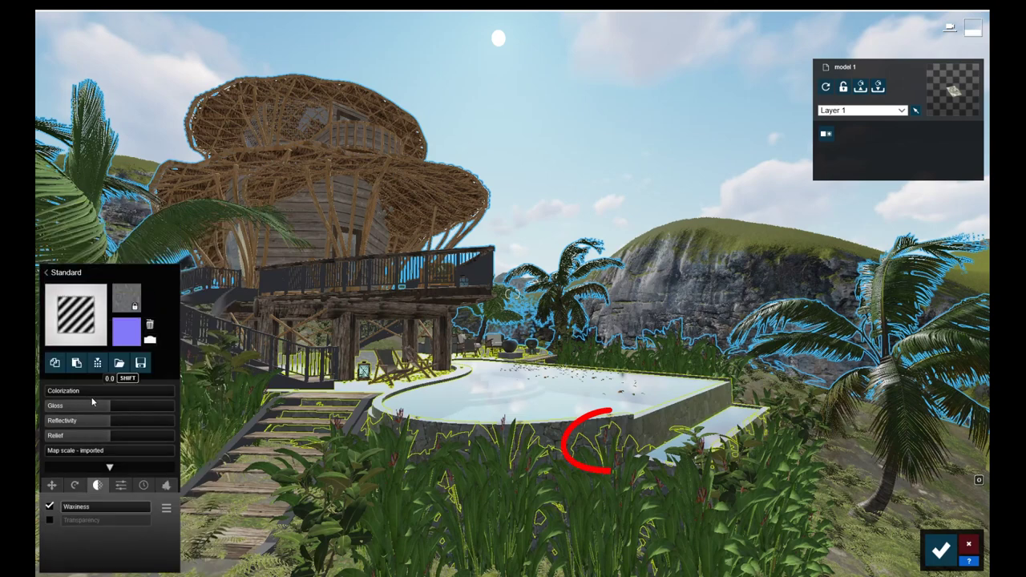
left_click_drag(104, 421, 93, 425)
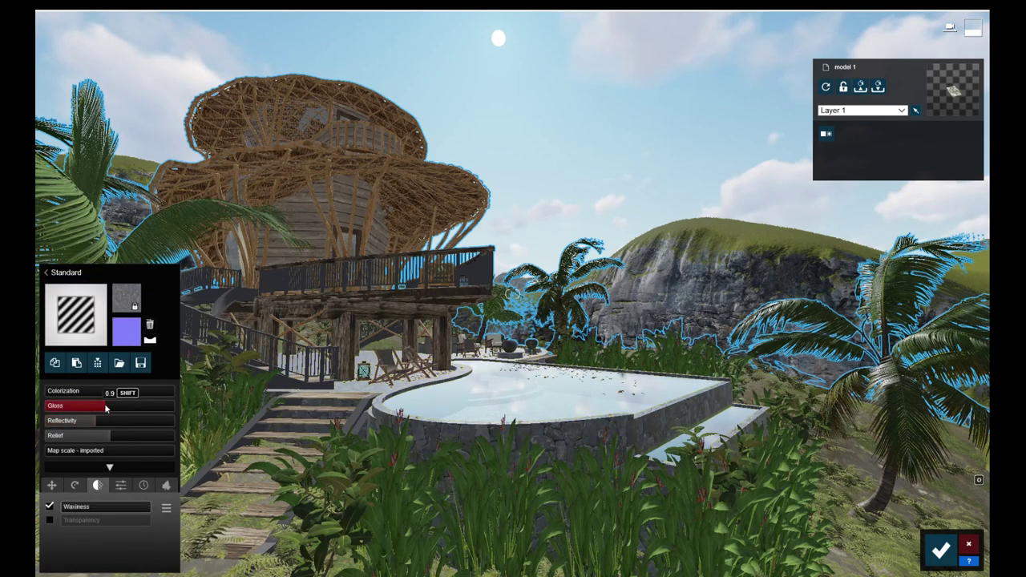
Step: Grow red-flowered foliage on the pool wall with spread 0.9, adjusting leaf size and type
left_click(166, 484)
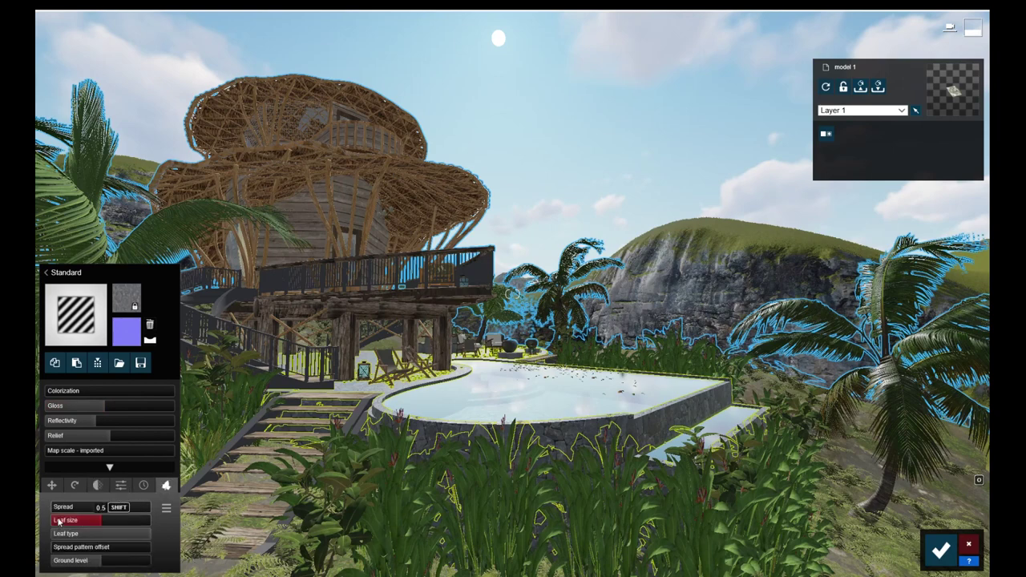
left_click_drag(57, 508, 67, 510)
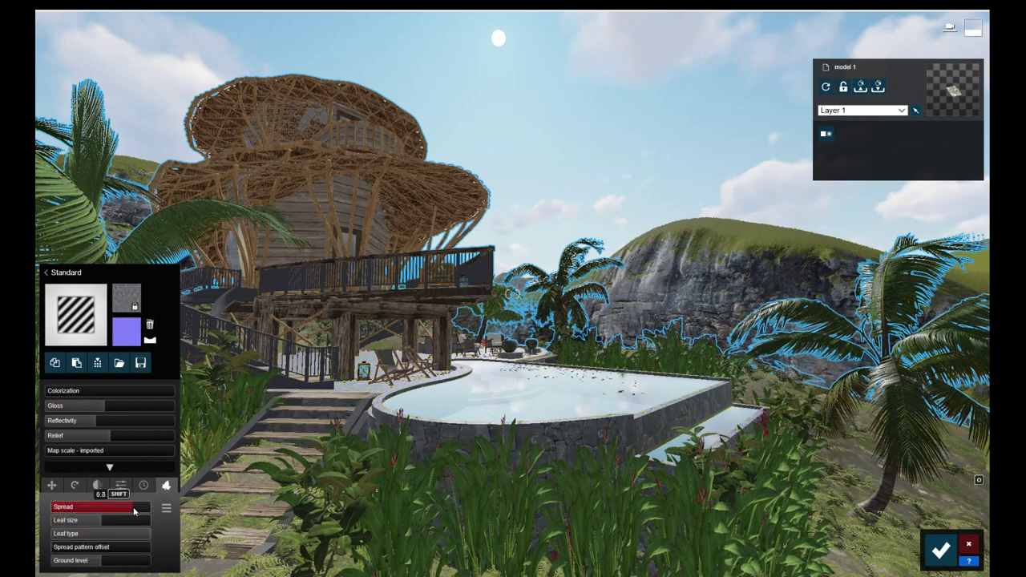
left_click_drag(140, 510, 142, 510)
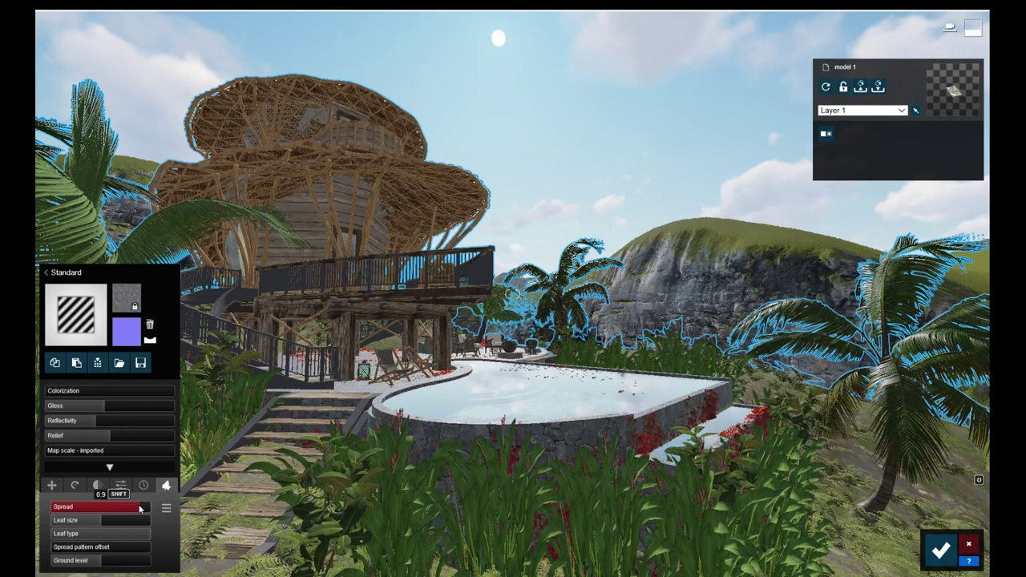
left_click(90, 522)
left_click(110, 535)
mouse_move(74, 520)
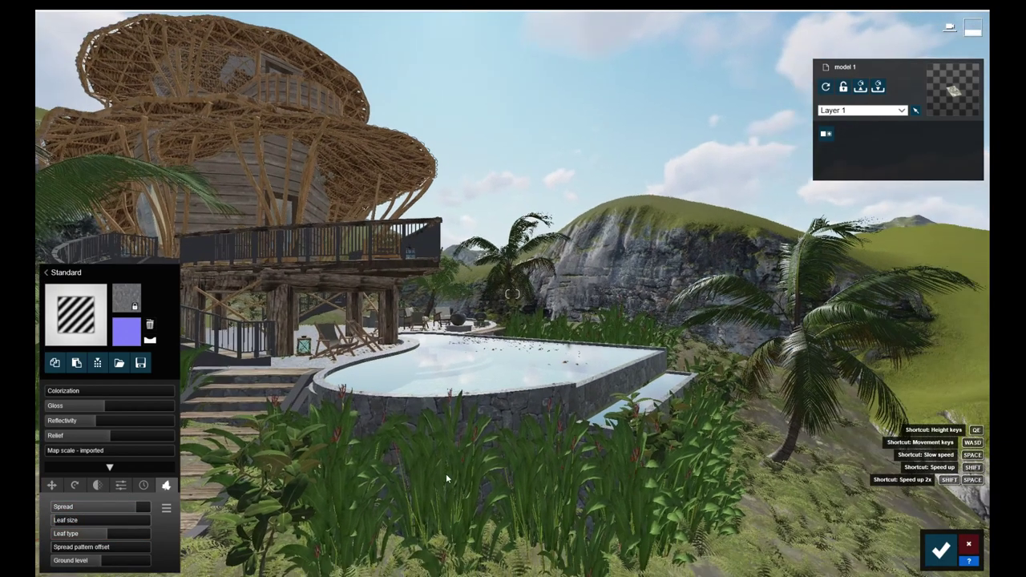
mouse_move(446, 473)
right_mouse_down()
mouse_move(497, 441)
mouse_move(97, 508)
right_mouse_up()
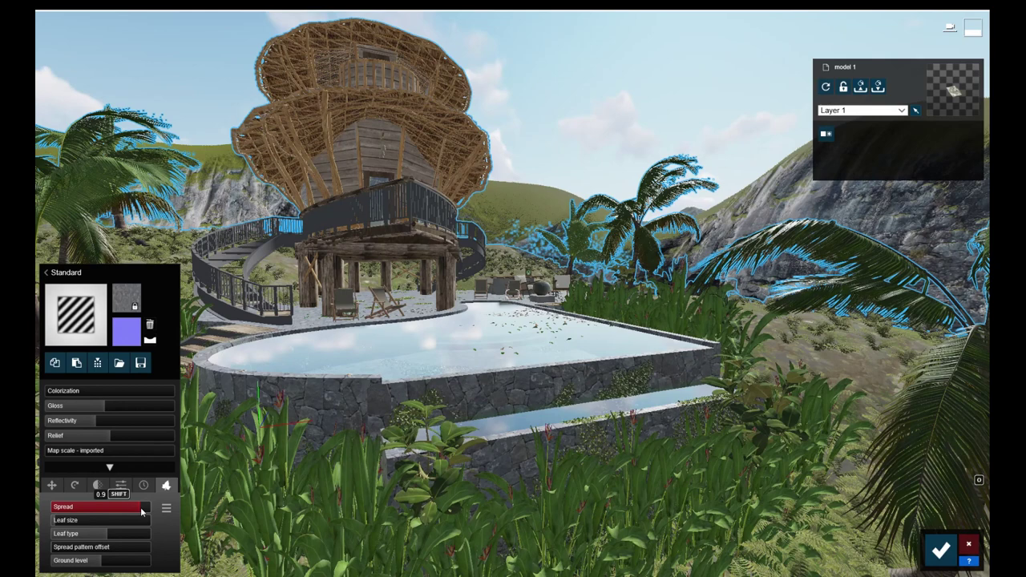
Step: Give the leaves a Standard material with gloss 0.9 and reflectivity 0.7, then select the pool water
left_click(337, 481)
left_click(69, 335)
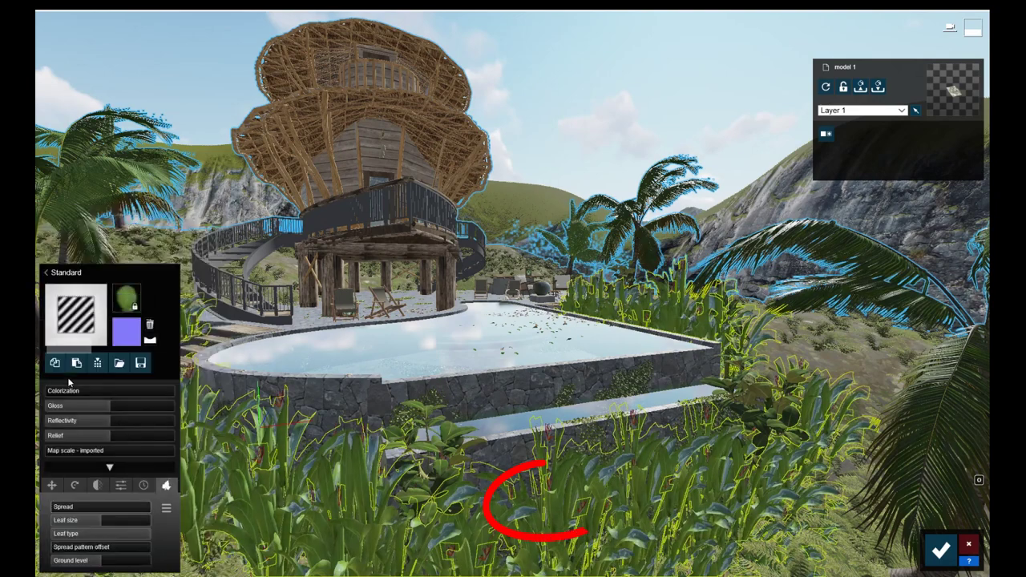
left_click_drag(110, 419, 88, 420)
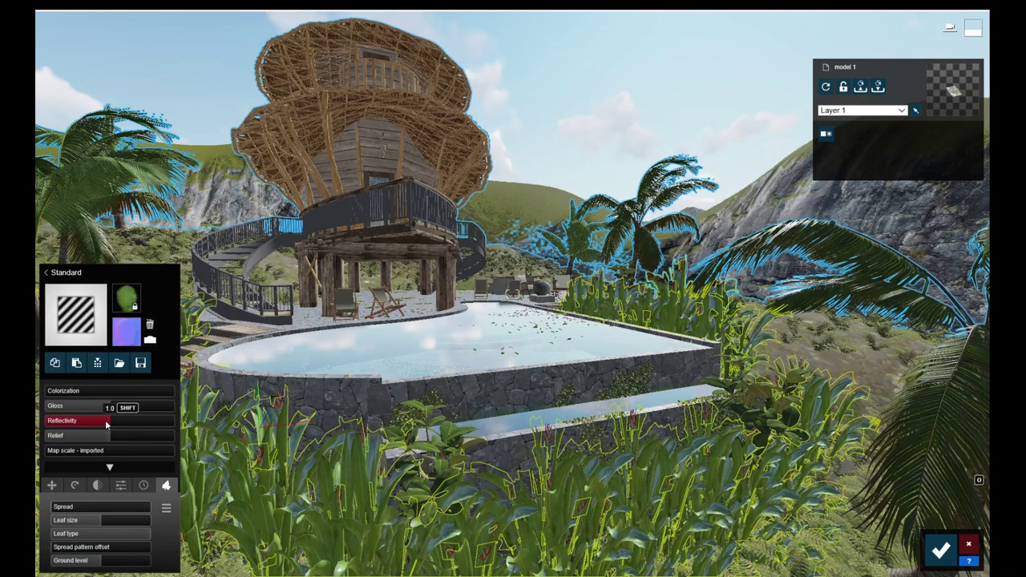
left_click(101, 416)
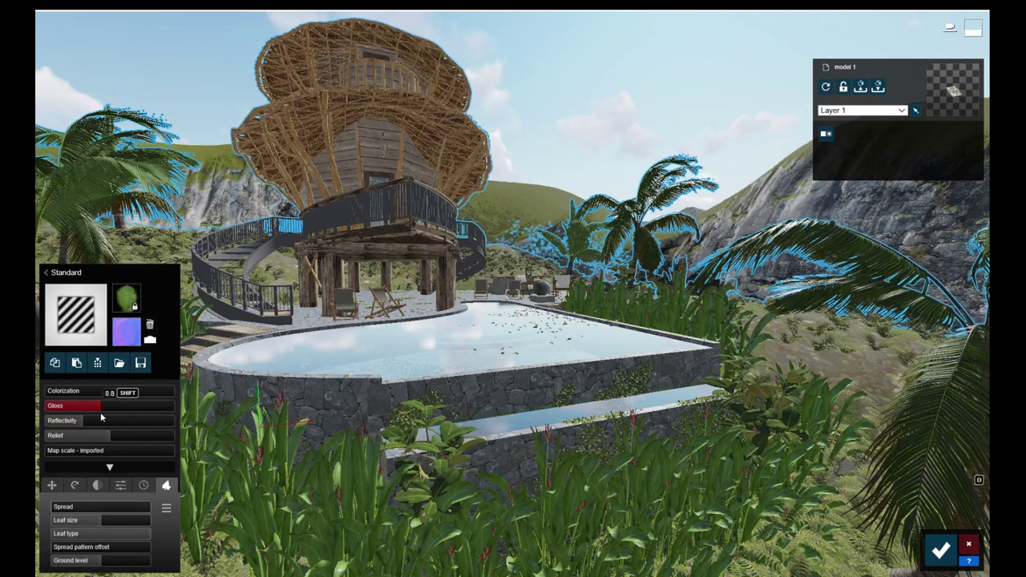
left_click(441, 473)
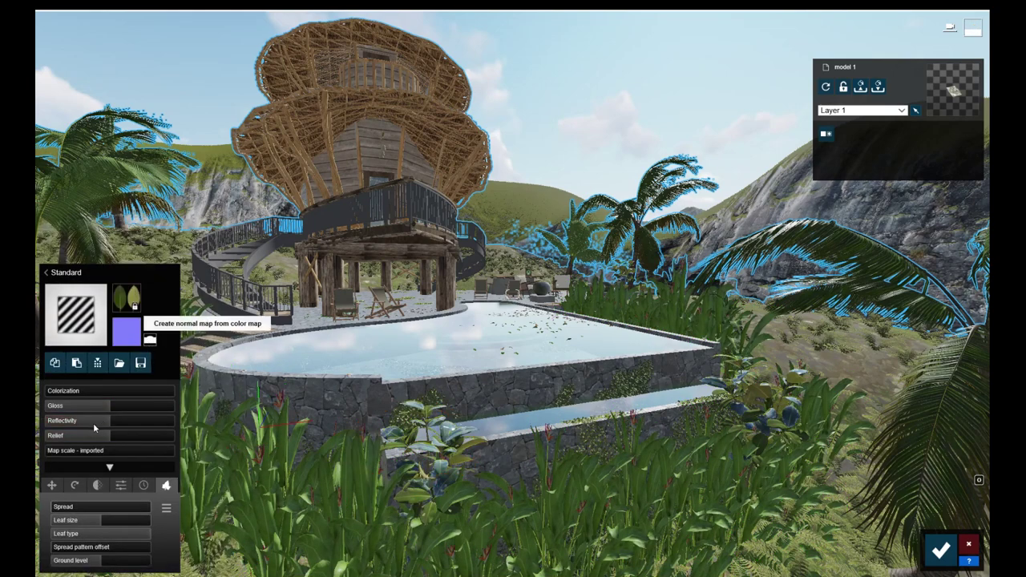
left_click(93, 423)
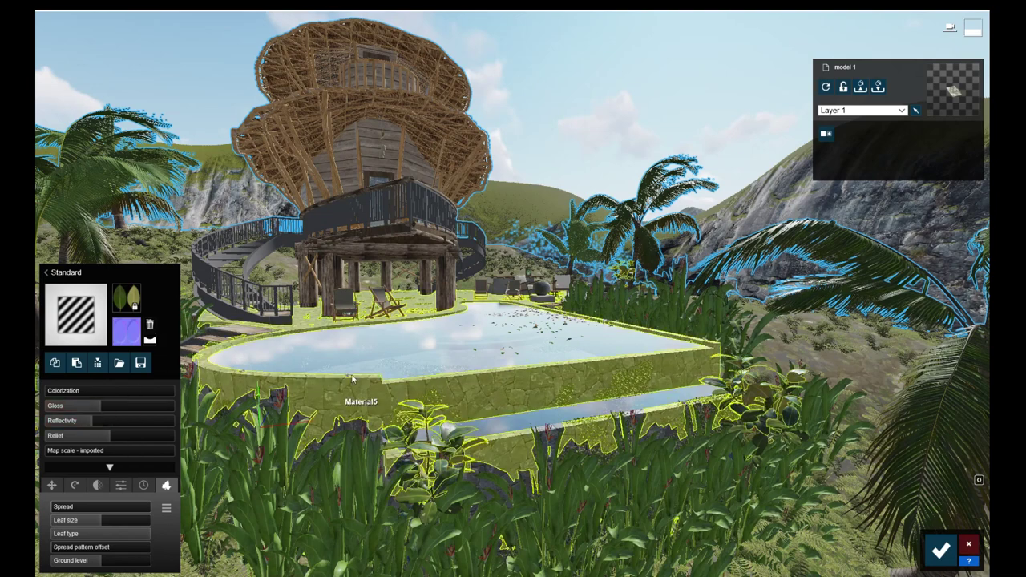
left_click(392, 348)
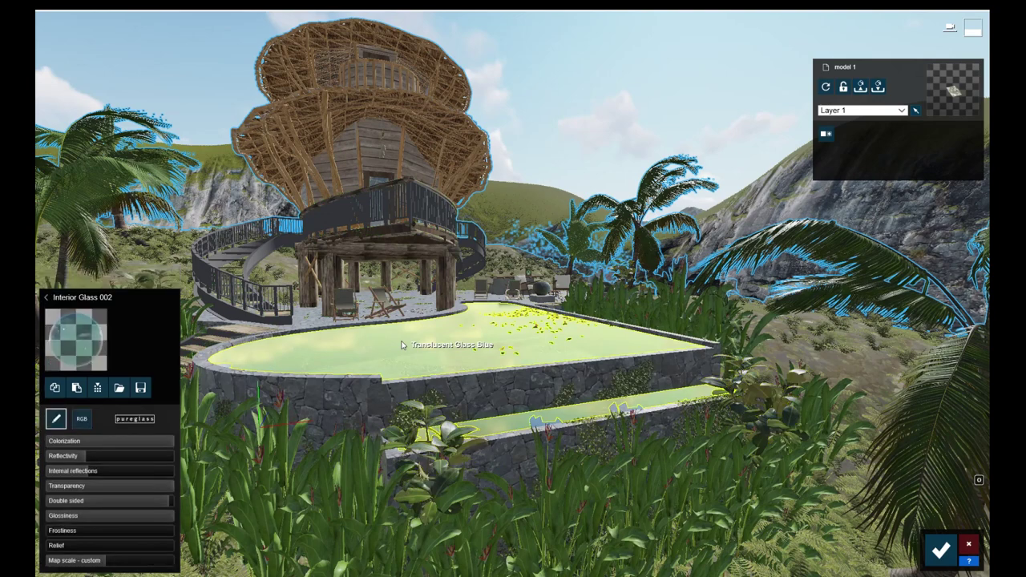
Step: Apply Calm Tropical water from Various > Water to the pool and reduce its wave scale
left_click(71, 366)
left_click(132, 243)
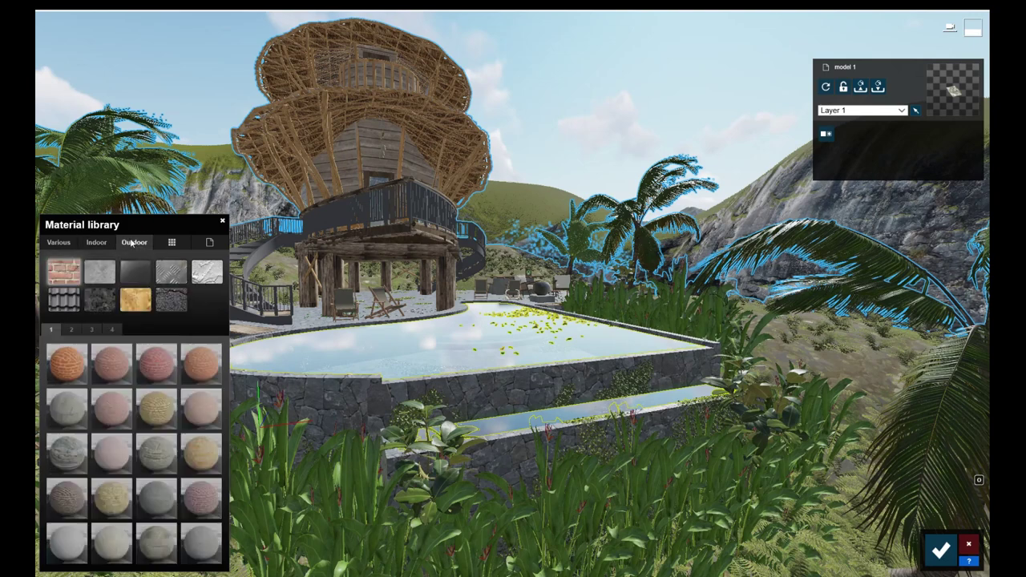
left_click(60, 243)
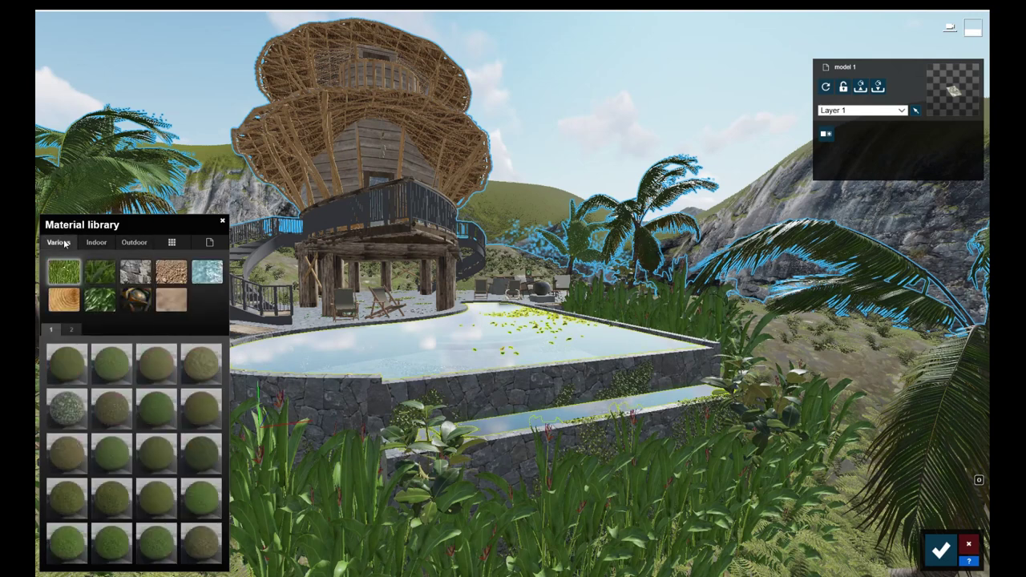
left_click(201, 275)
left_click(159, 421)
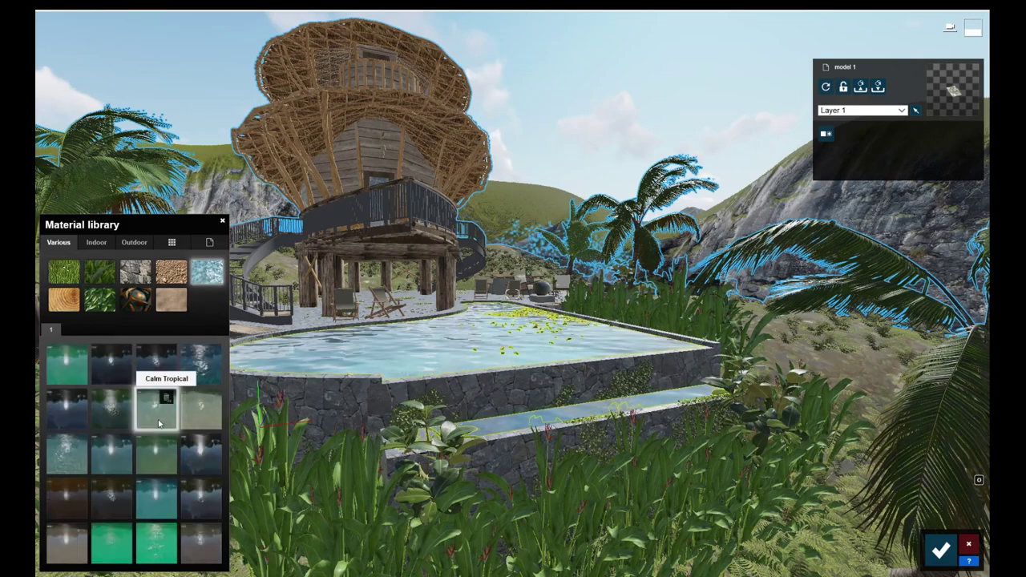
right_click_drag(493, 427, 490, 469)
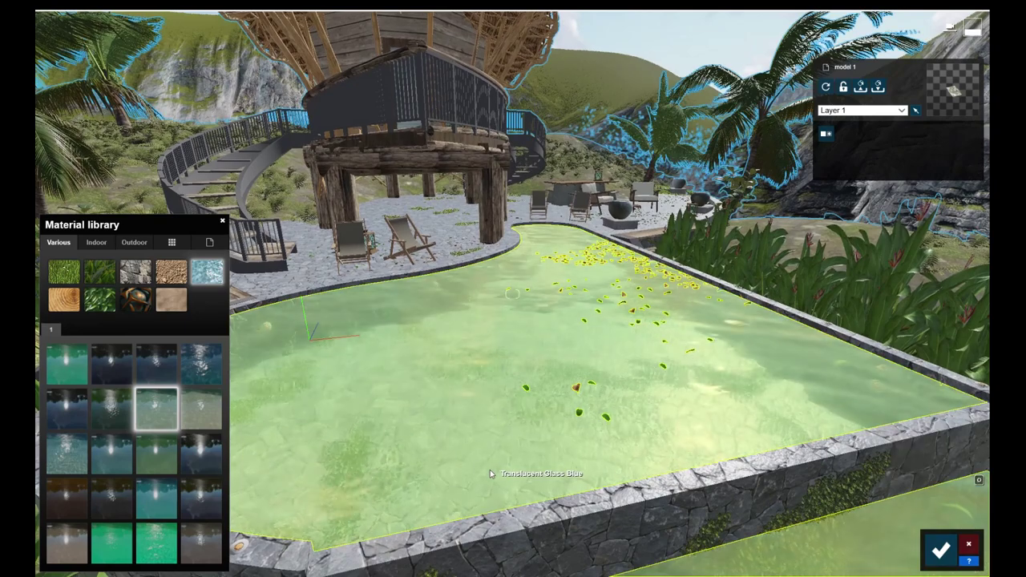
left_click(440, 497)
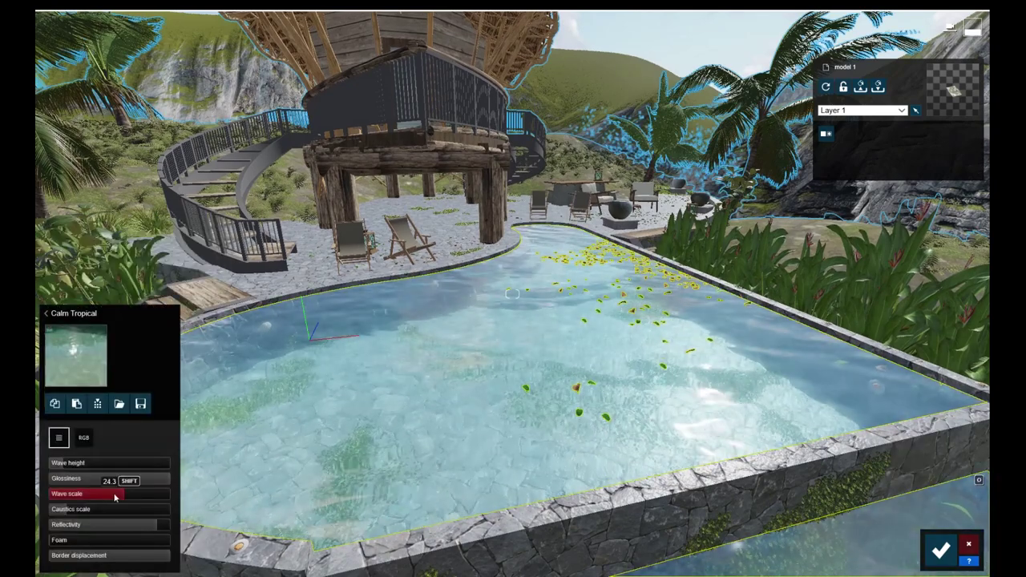
left_click_drag(99, 497, 105, 499)
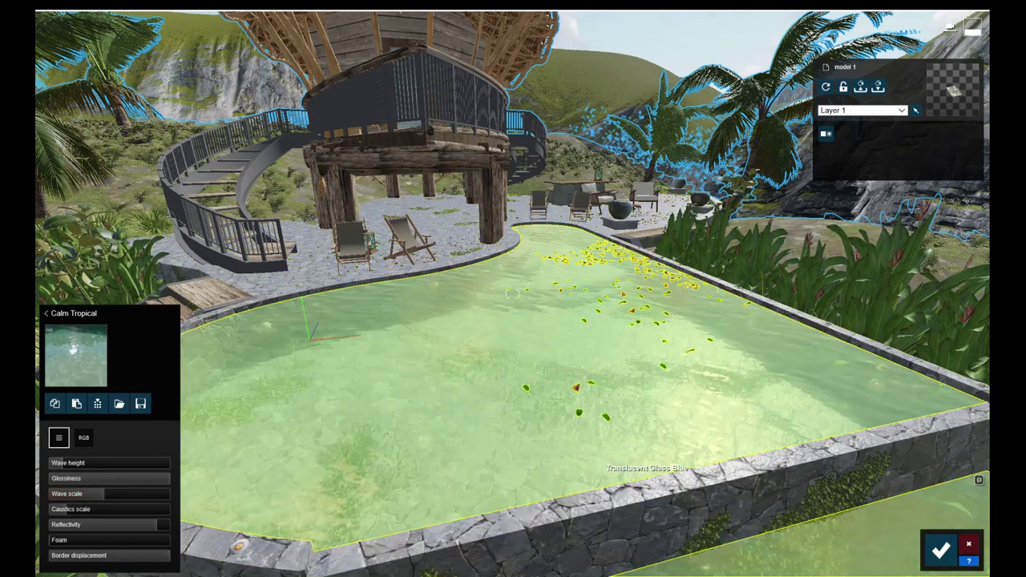
mouse_move(513, 337)
right_mouse_down()
mouse_move(449, 344)
mouse_move(491, 378)
right_mouse_up()
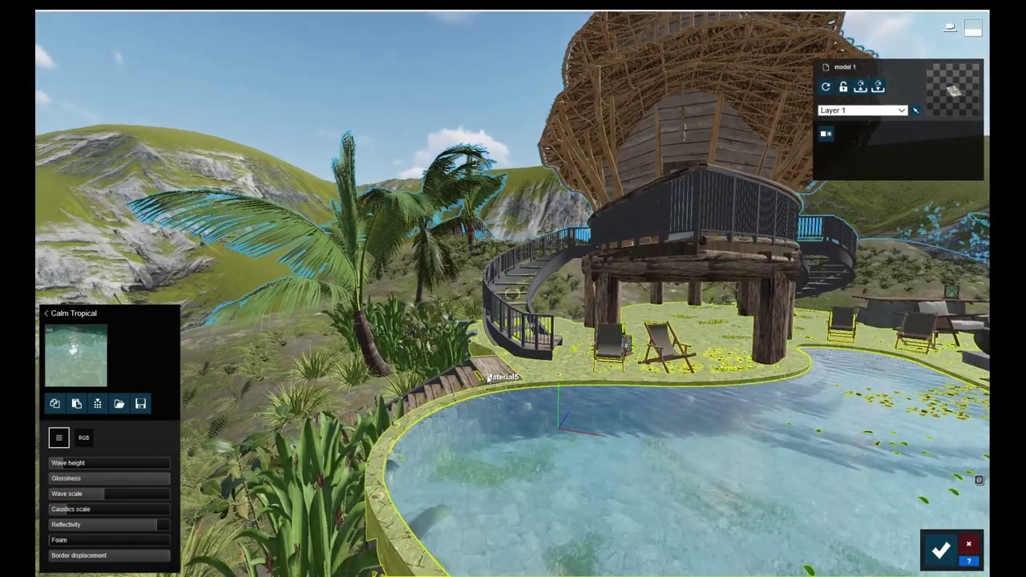
Step: Give the wooden base a Standard material with lower reflectivity and gloss and the second weathering style
left_click(46, 312)
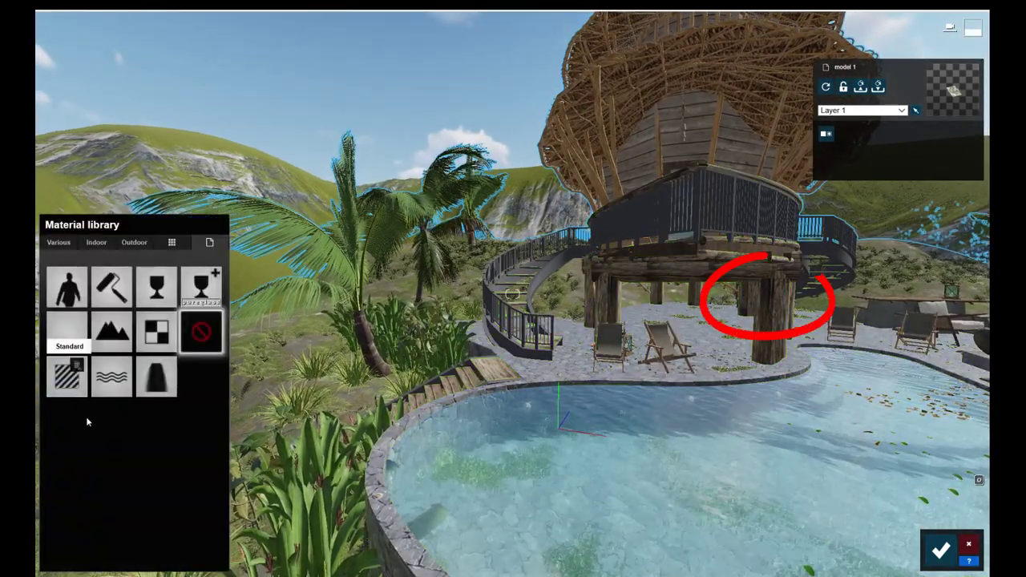
left_click(66, 328)
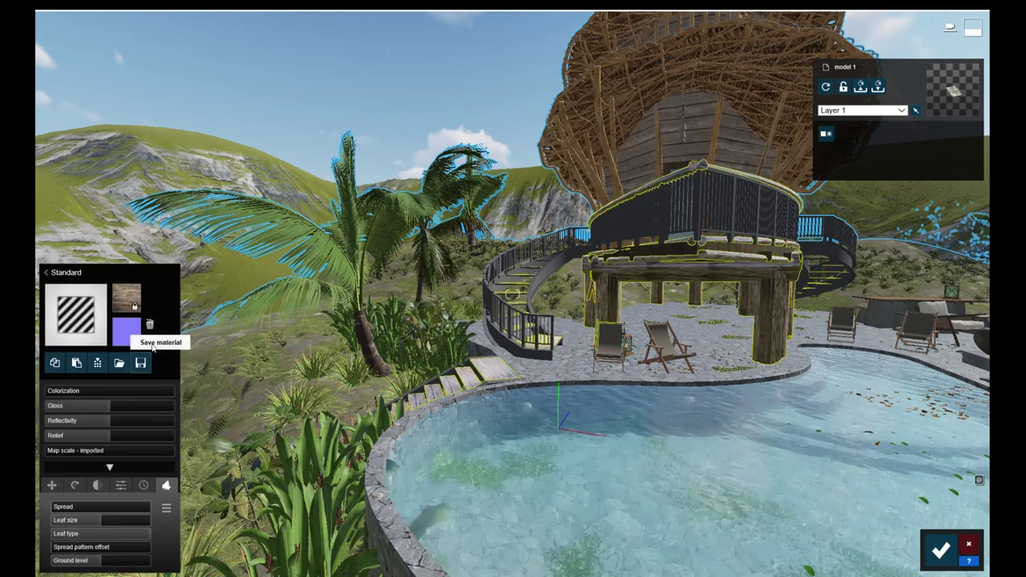
mouse_move(109, 418)
left_mouse_down()
mouse_move(95, 420)
mouse_move(100, 408)
left_mouse_up()
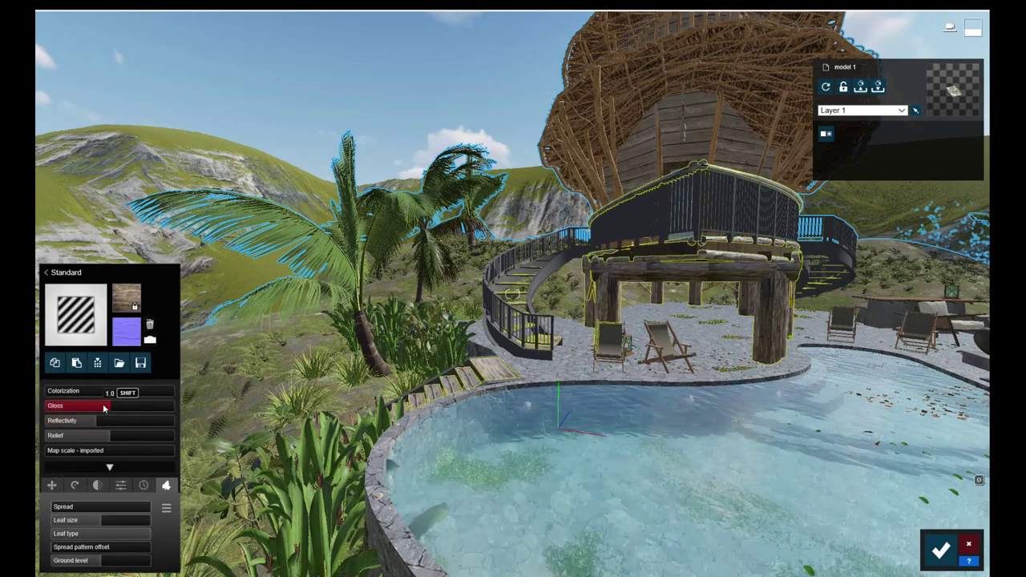
left_click(120, 485)
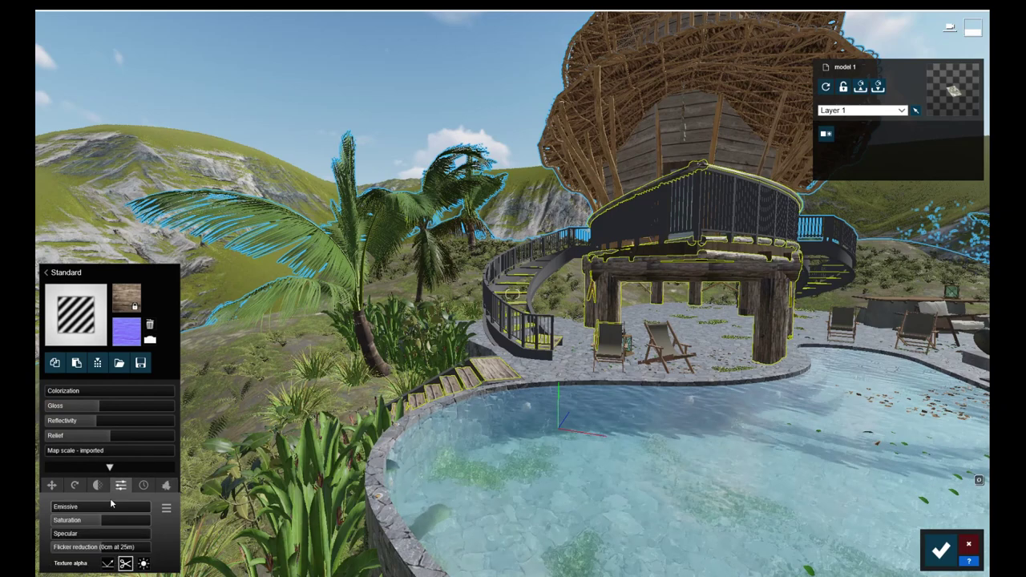
left_click(143, 486)
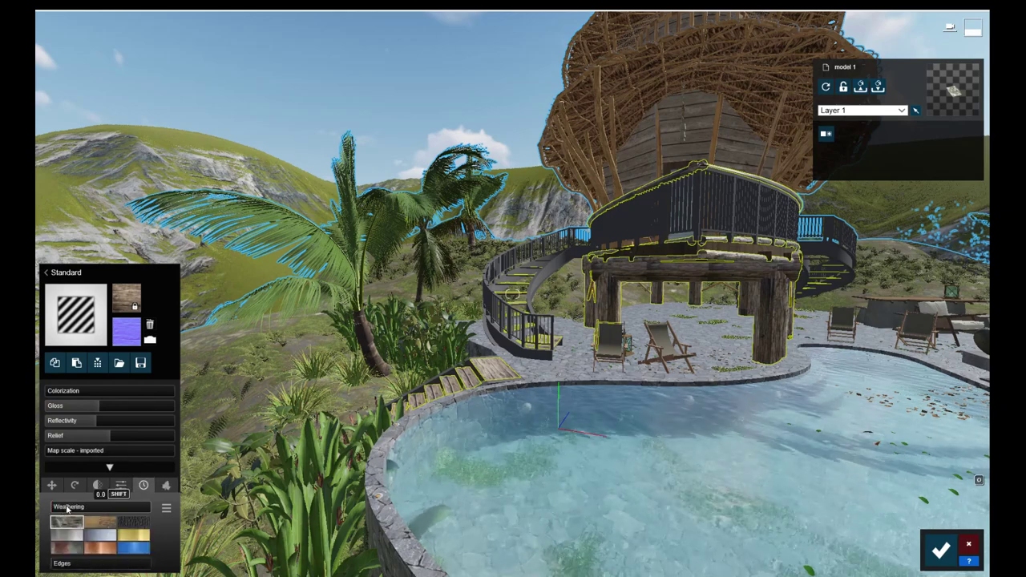
left_click(100, 521)
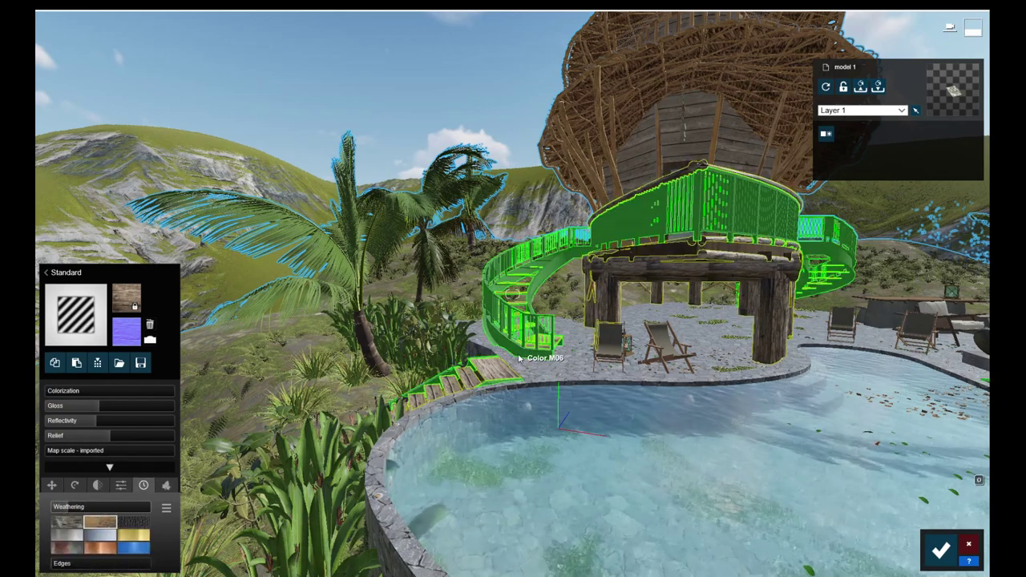
Step: Give the deck and stair railings a metallic Standard material with gloss 0.8
left_click(519, 358)
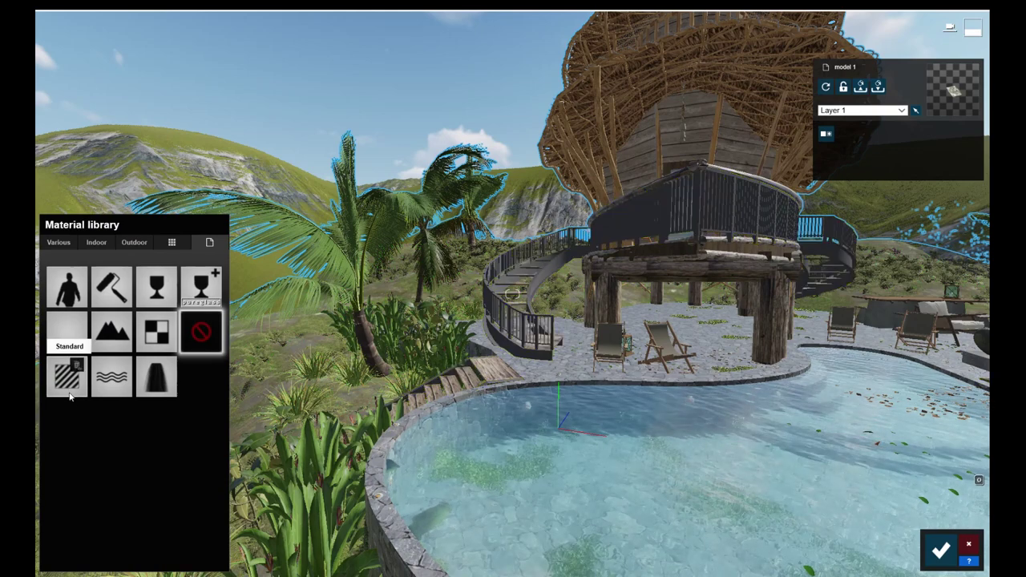
left_click(69, 395)
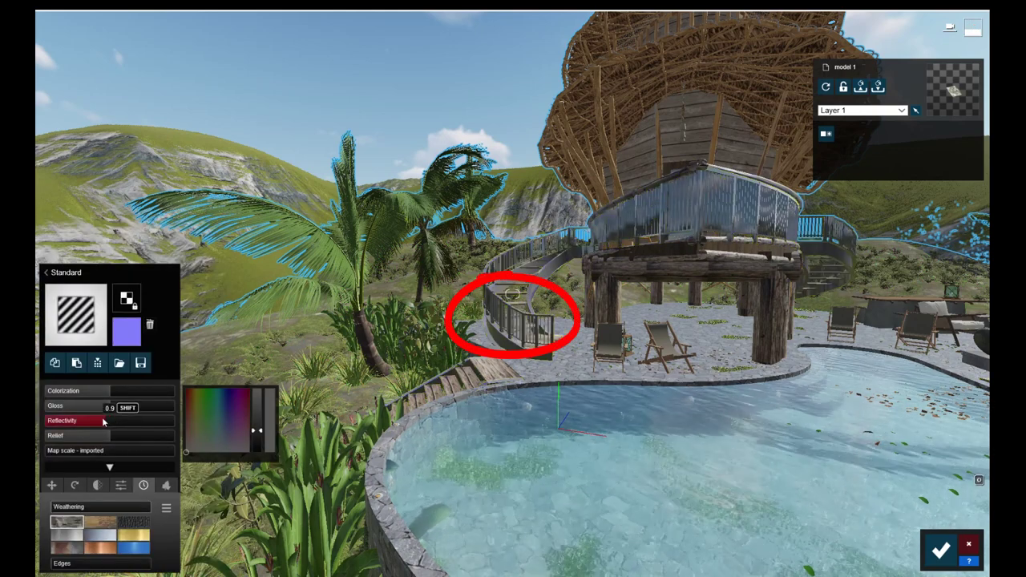
left_click_drag(106, 408, 98, 411)
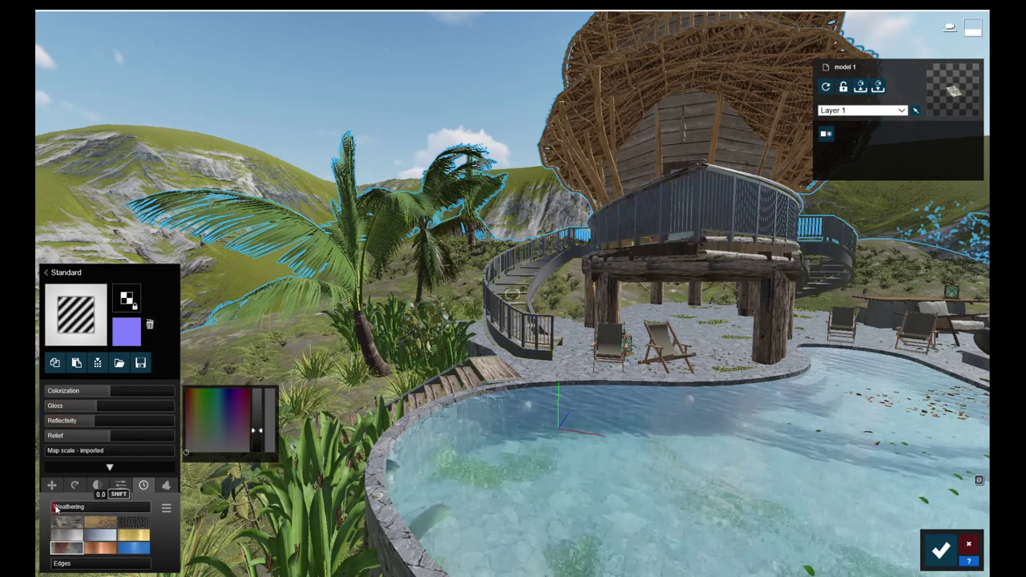
left_click(614, 348)
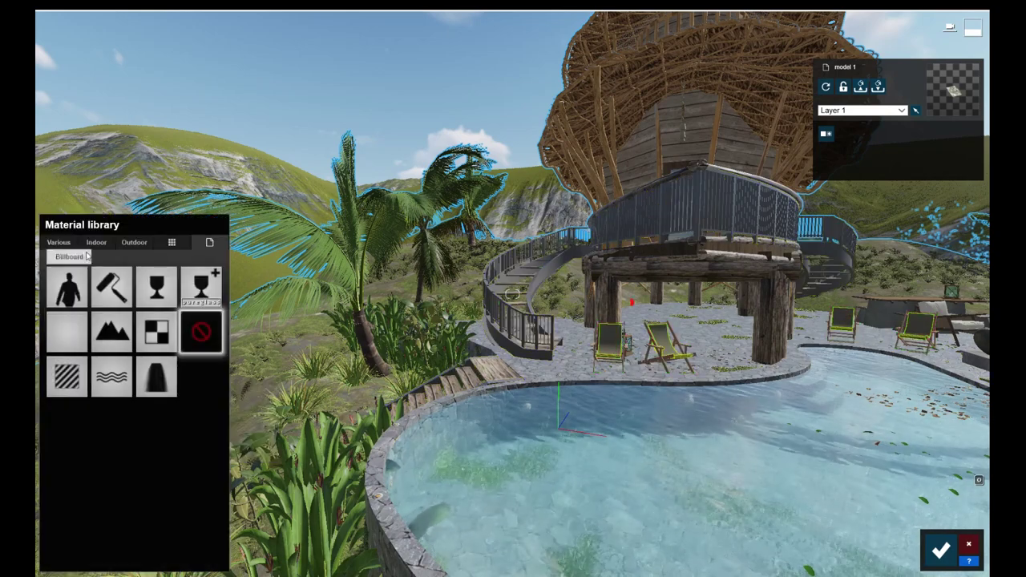
Step: Apply Indoor > Leather dark red leather to the chairs, then convert it to Standard with lower reflectivity
left_click(140, 245)
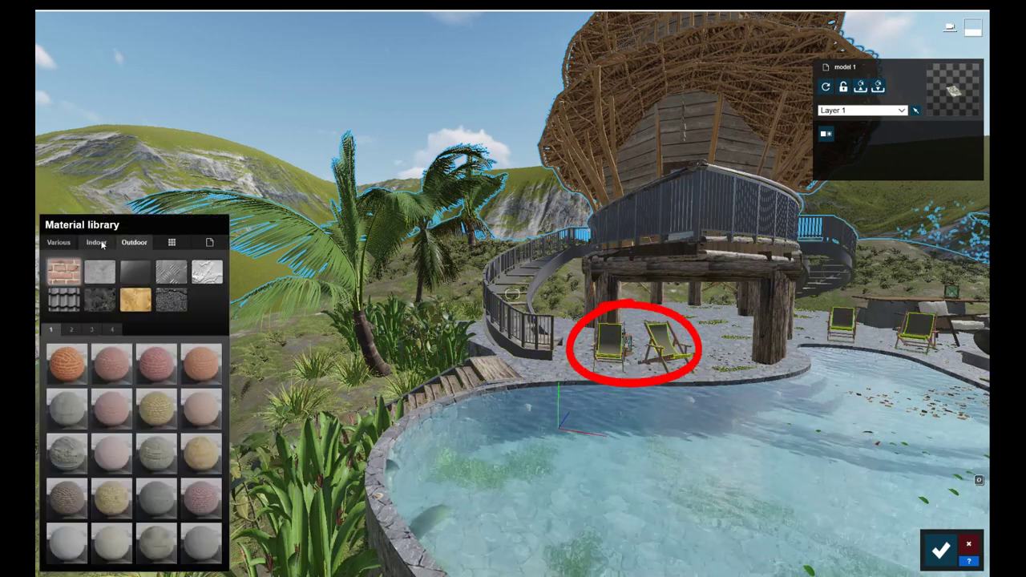
left_click(102, 244)
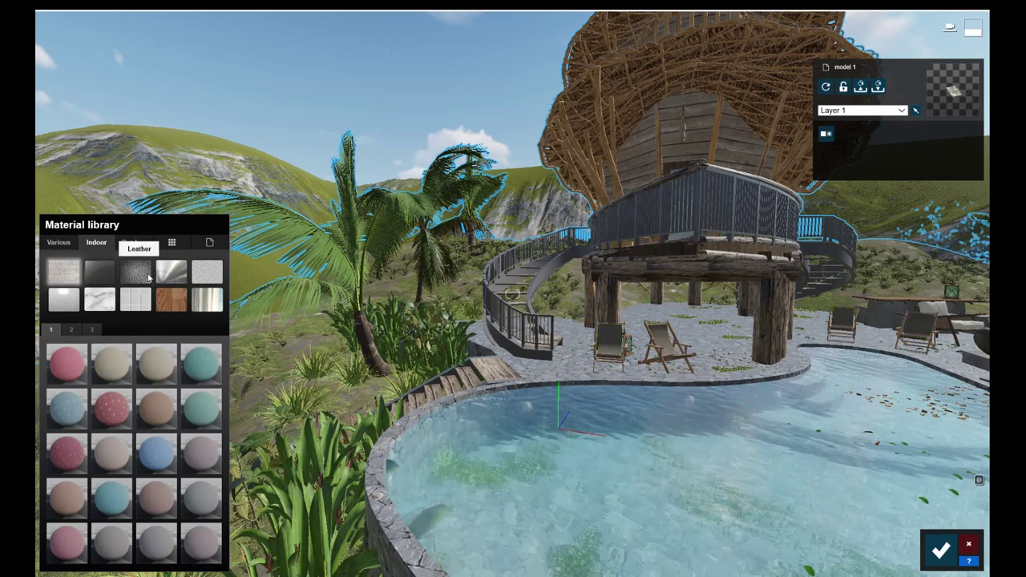
left_click(149, 277)
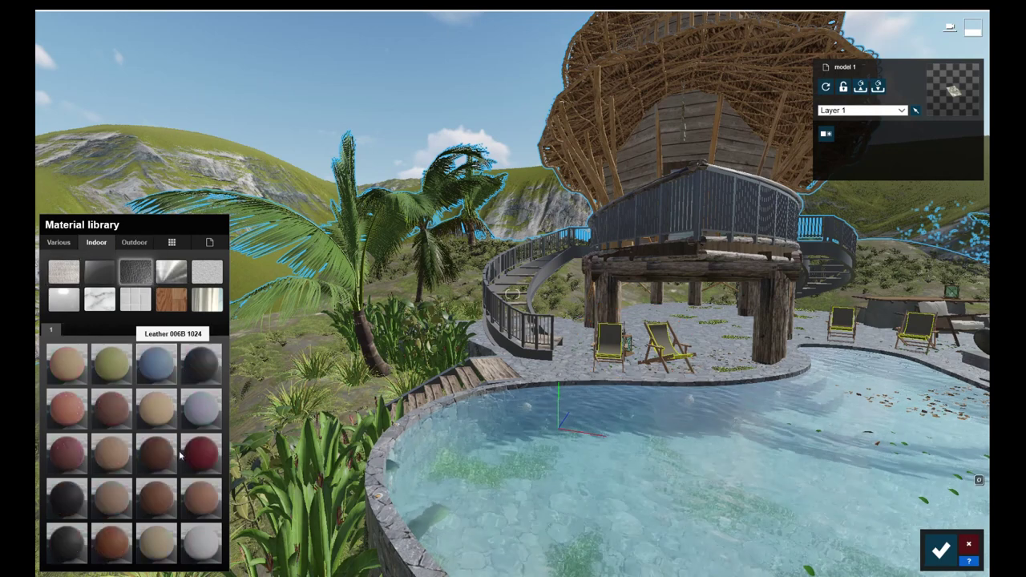
left_click(663, 366)
left_click(209, 242)
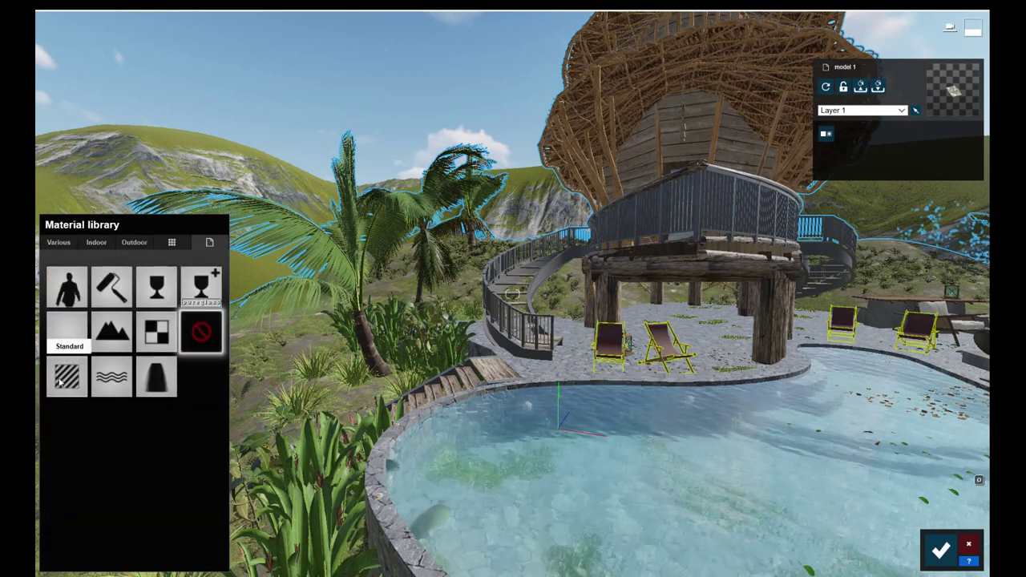
left_click(67, 389)
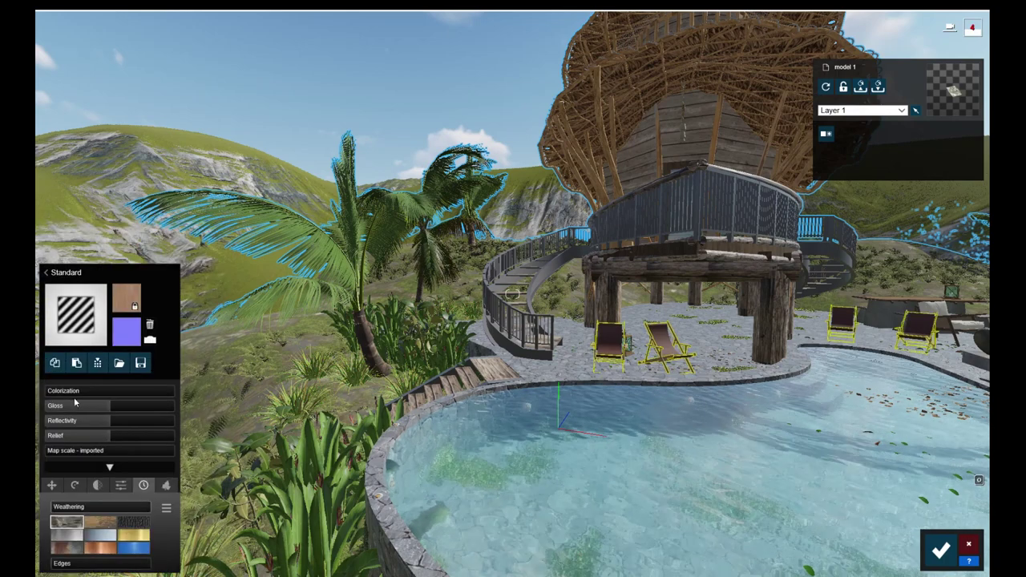
left_click_drag(111, 421, 97, 424)
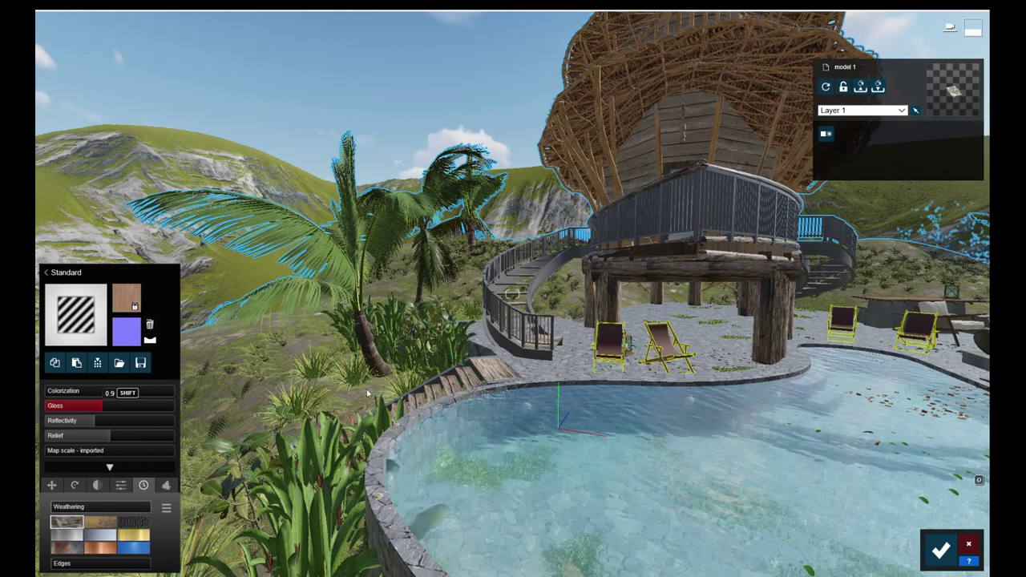
left_click_drag(108, 418, 106, 418)
right_click_drag(858, 345, 666, 229)
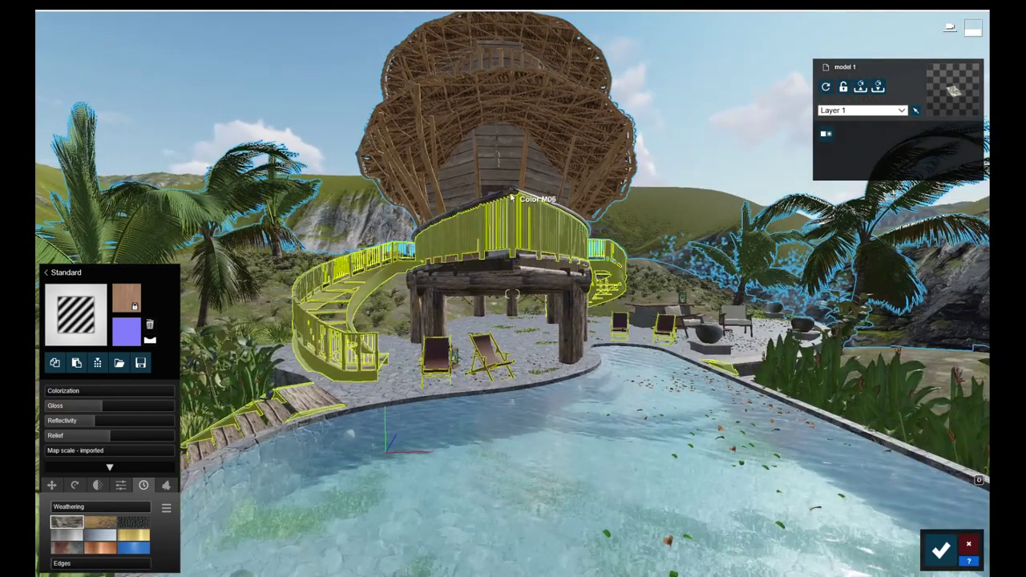
Step: Give the hut walls a Standard material with lower reflectivity and wood weathering
left_click(508, 146)
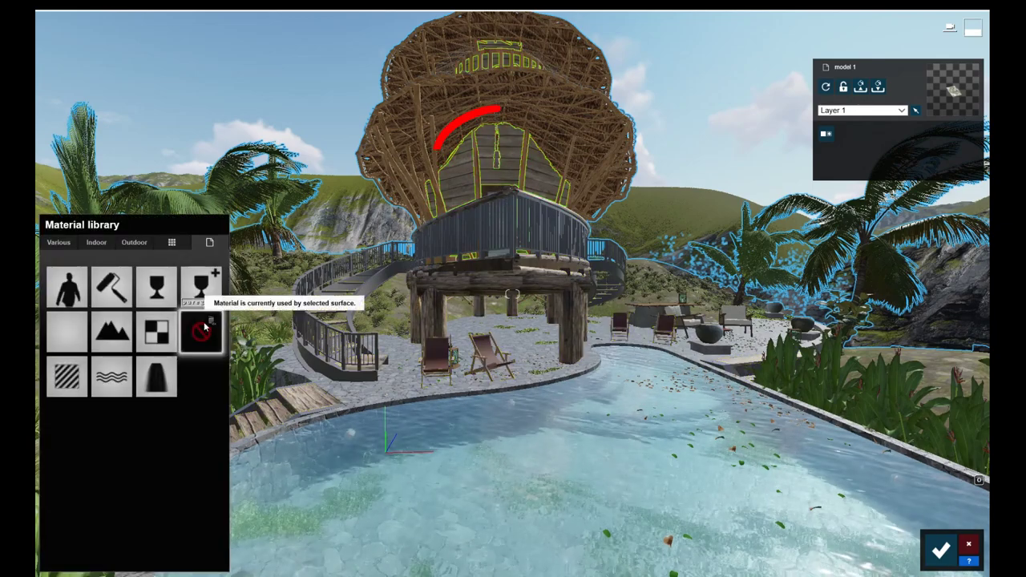
left_click(65, 373)
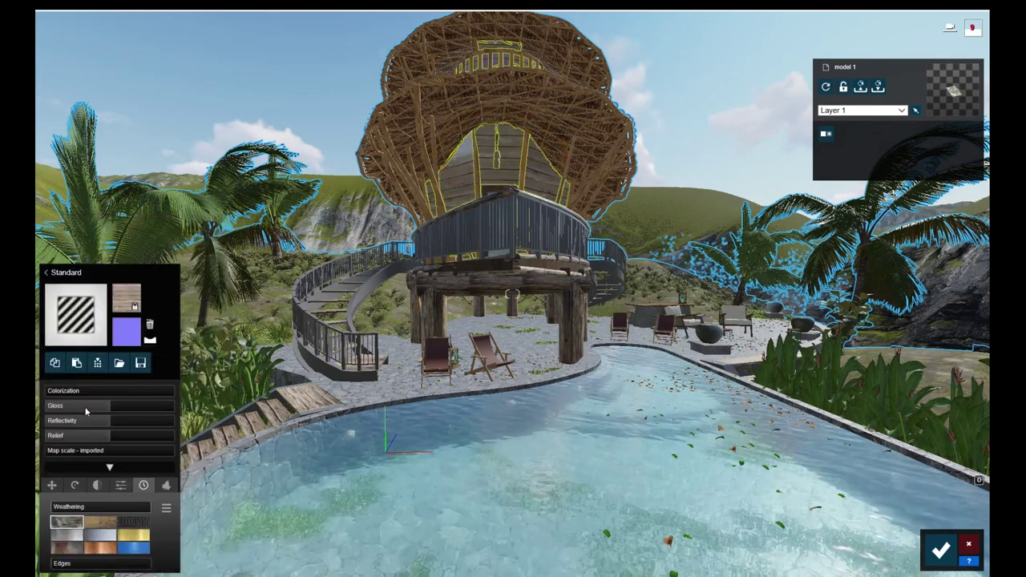
mouse_move(103, 429)
left_mouse_down()
mouse_move(93, 426)
mouse_move(102, 412)
left_mouse_up()
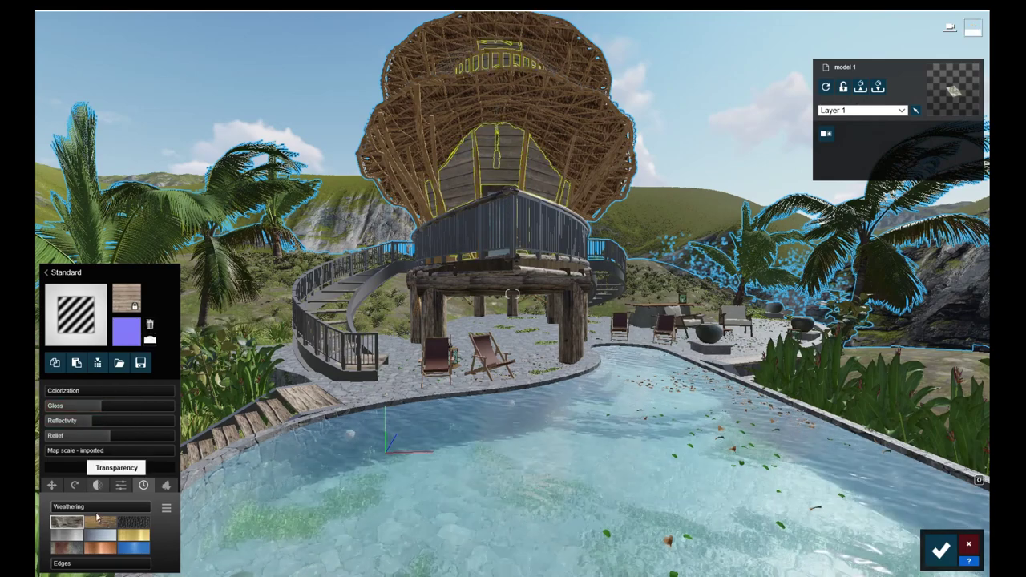
left_click(100, 522)
left_click(67, 507)
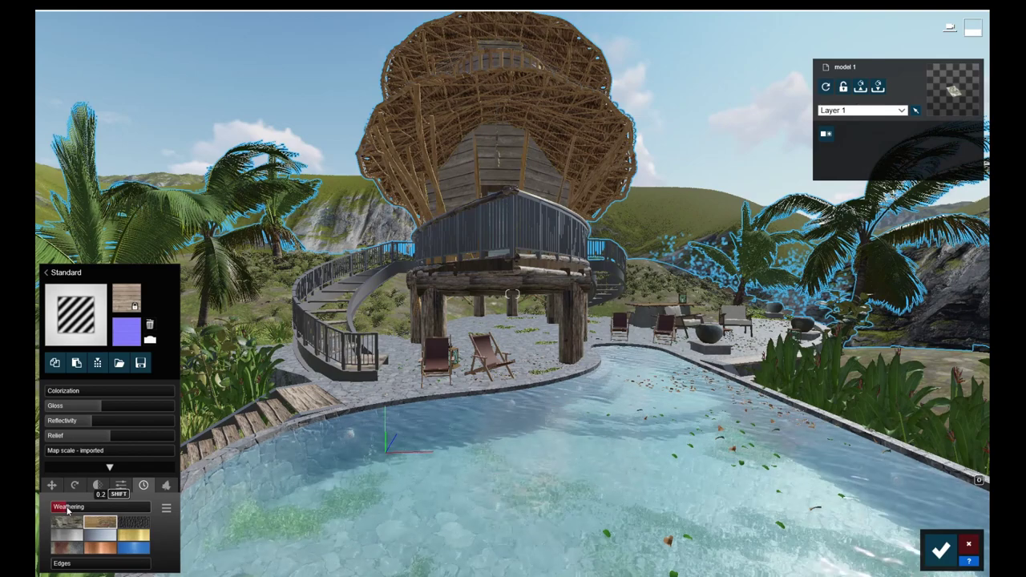
Step: Give the roof frame a Standard material with reflectivity 0.8 and Wood weathering 0.1
left_click(517, 114)
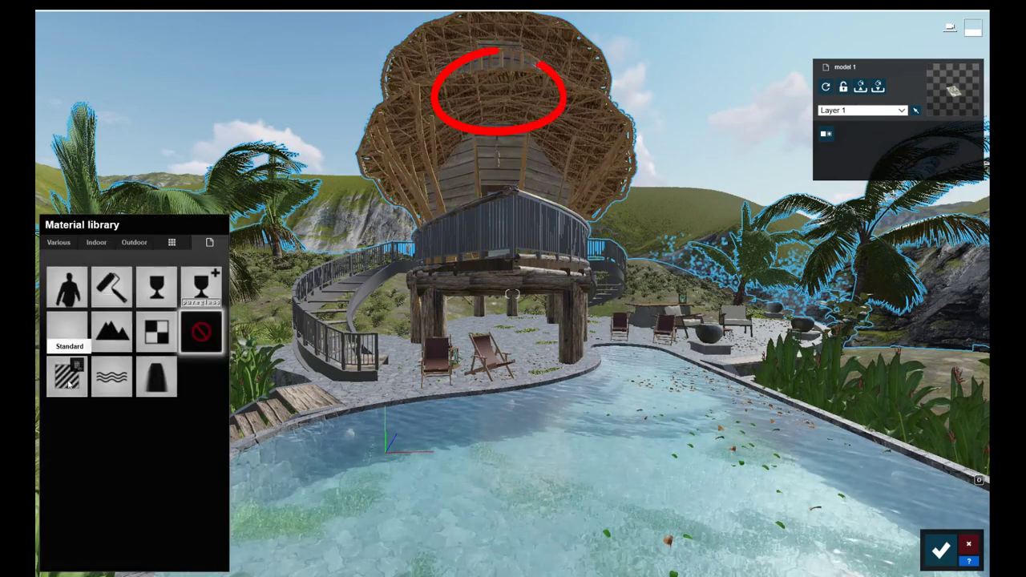
left_click(69, 375)
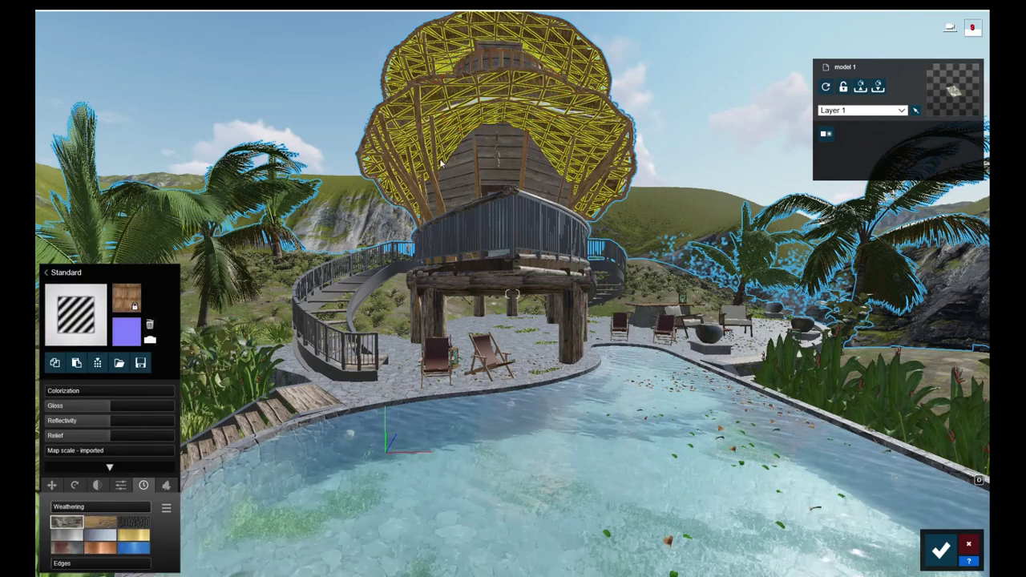
left_click(504, 108)
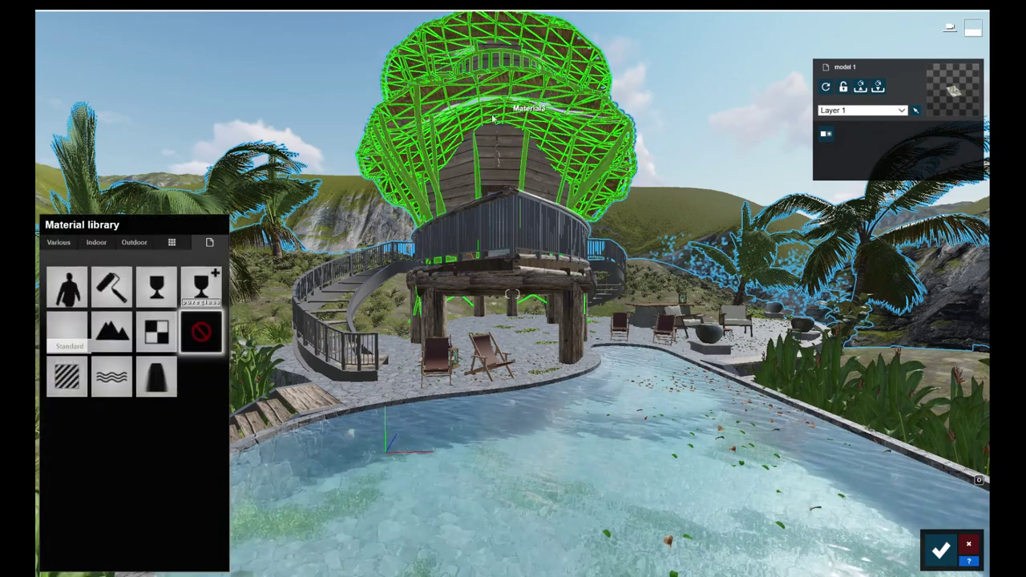
left_click(64, 383)
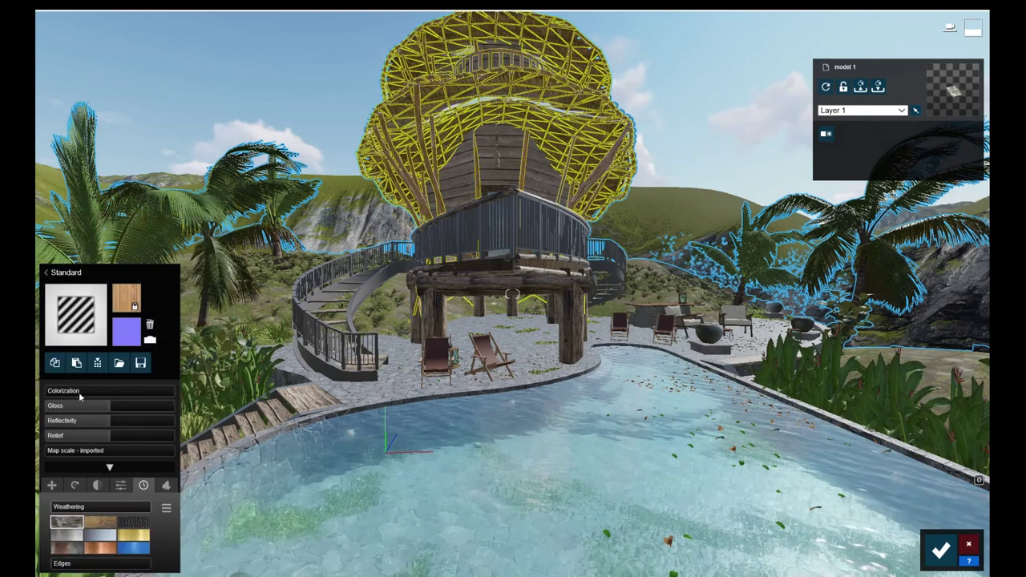
left_click_drag(105, 428, 93, 426)
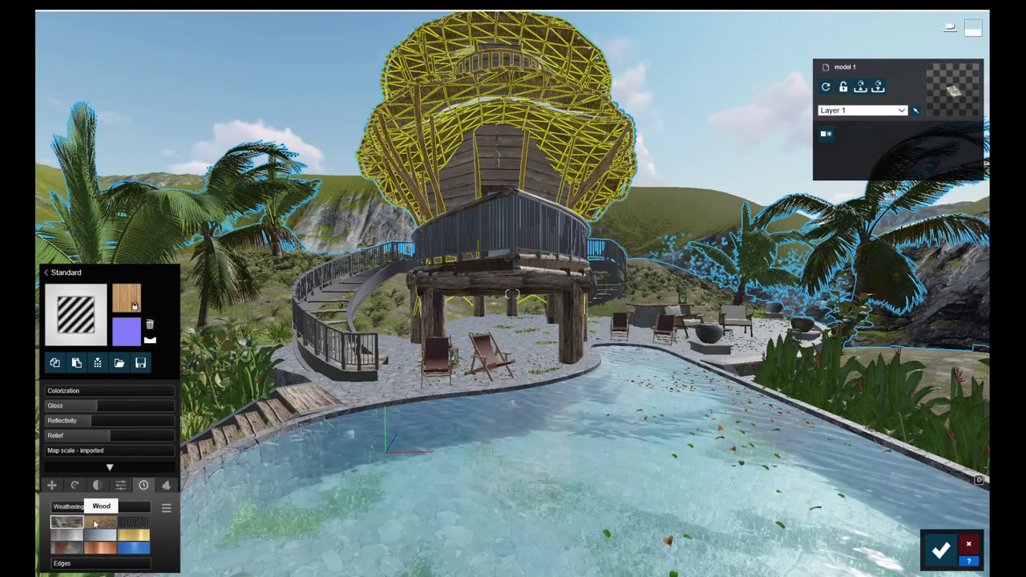
left_click(64, 508)
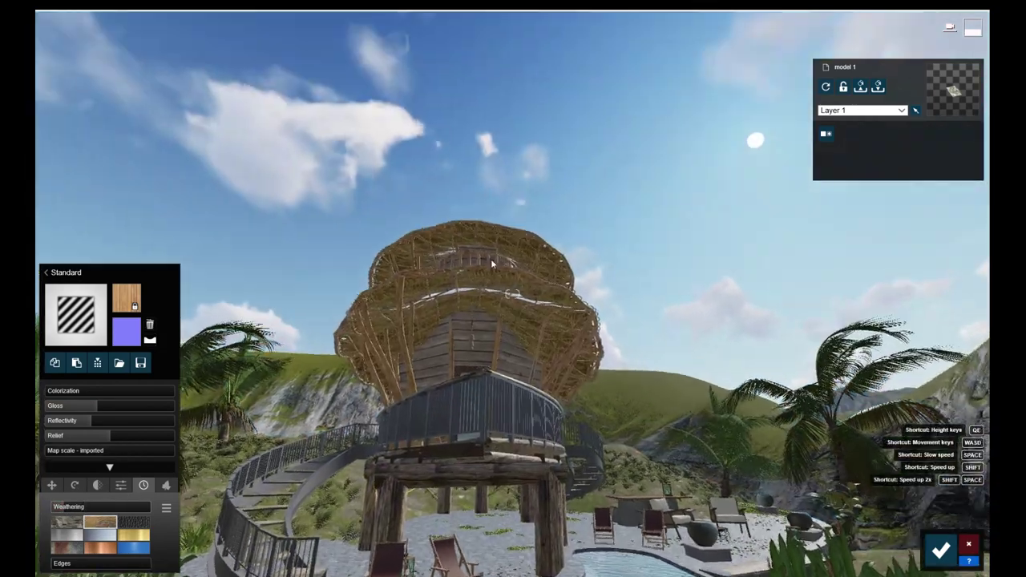
right_click_drag(491, 258, 489, 271)
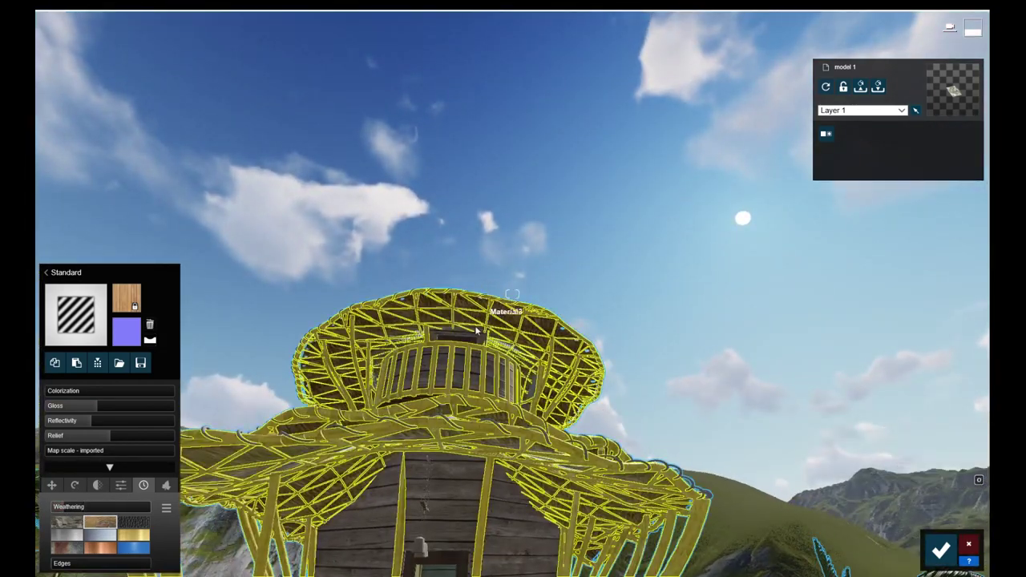
Step: Apply Warm White Fur from the Various > Fur materials to the lower roof
right_click_drag(422, 400, 422, 384)
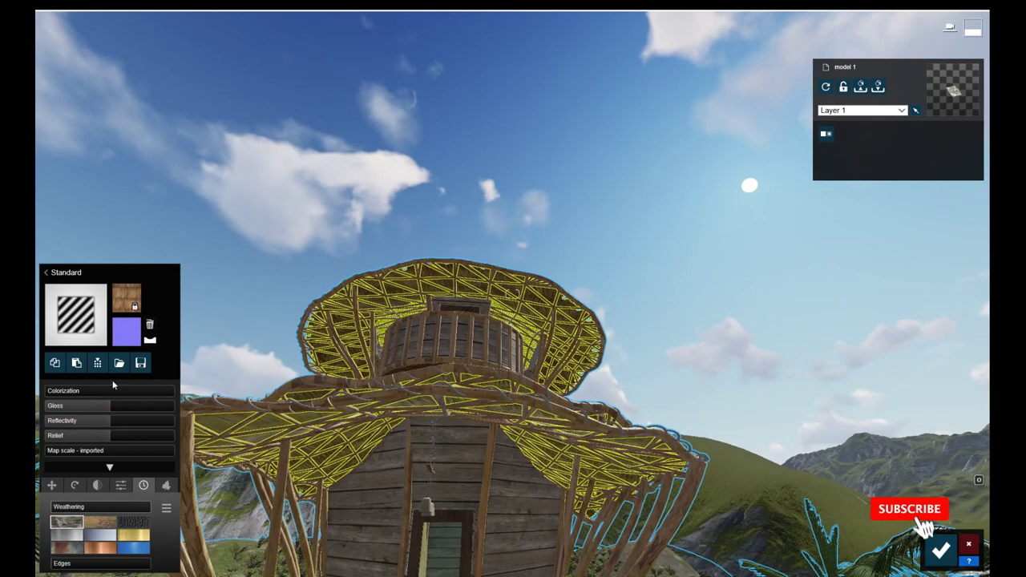
left_click(57, 341)
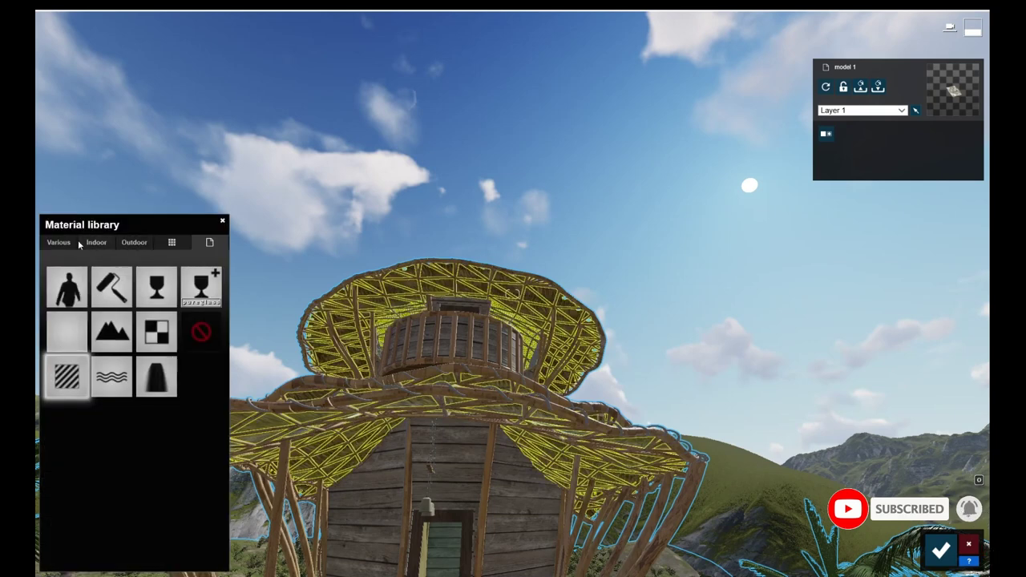
left_click(77, 243)
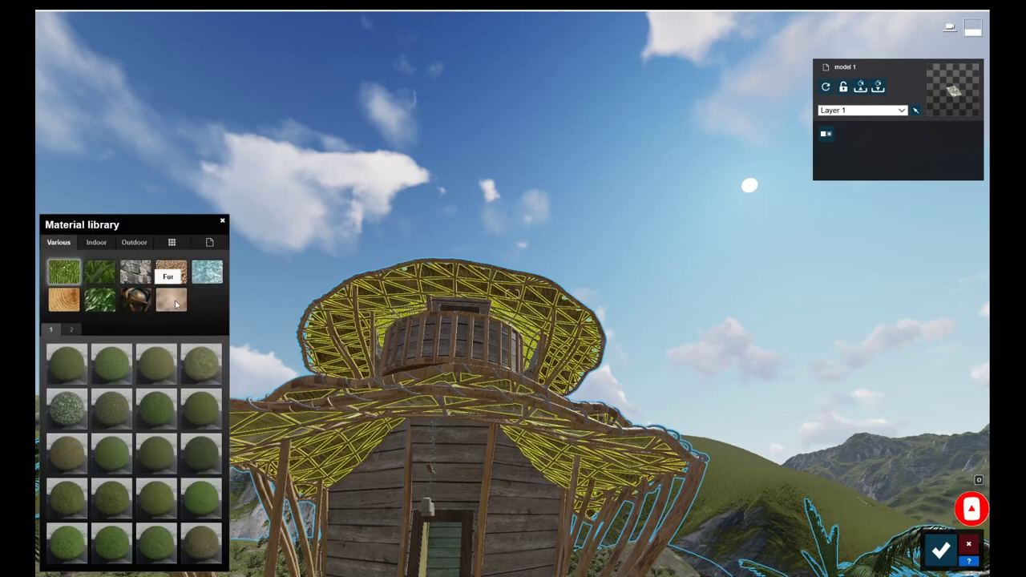
left_click(175, 304)
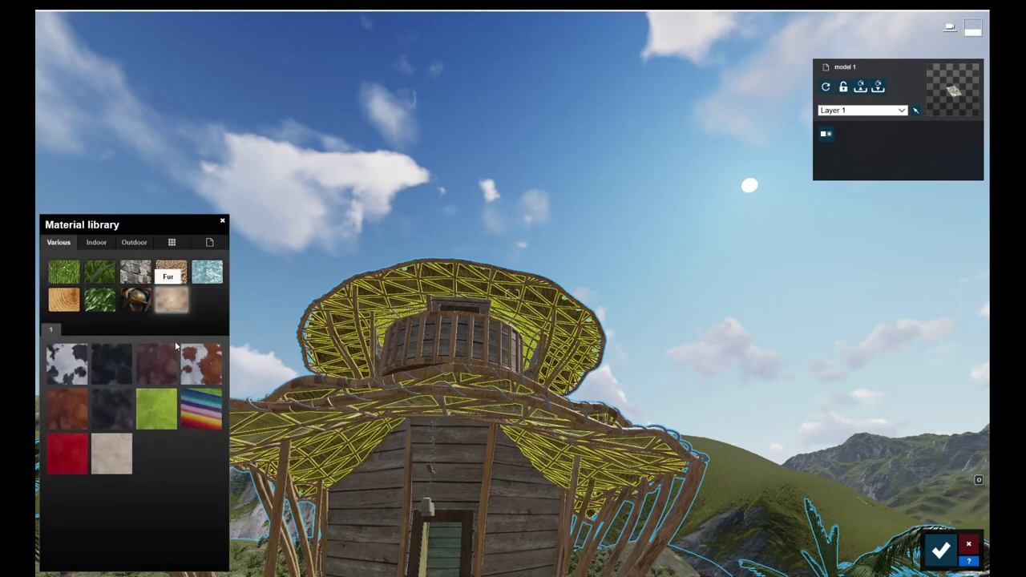
left_click(113, 461)
right_click_drag(480, 449, 487, 427)
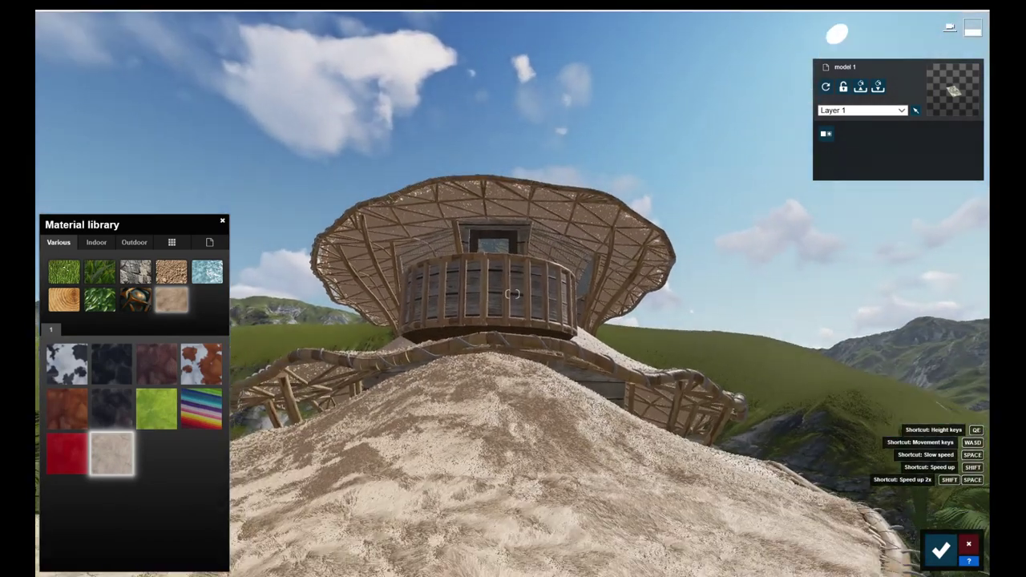
key("s")
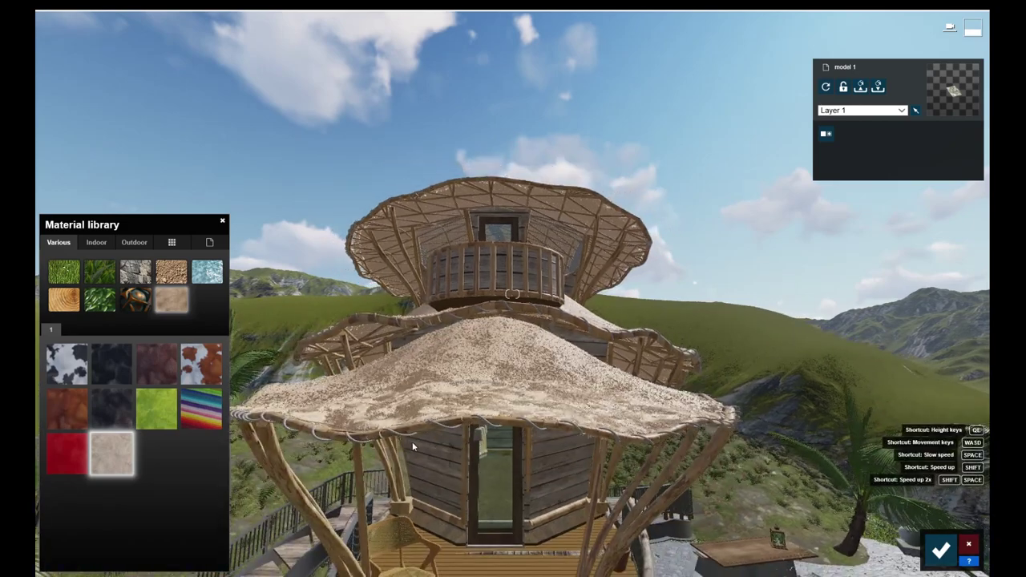
left_click_drag(103, 451, 436, 432)
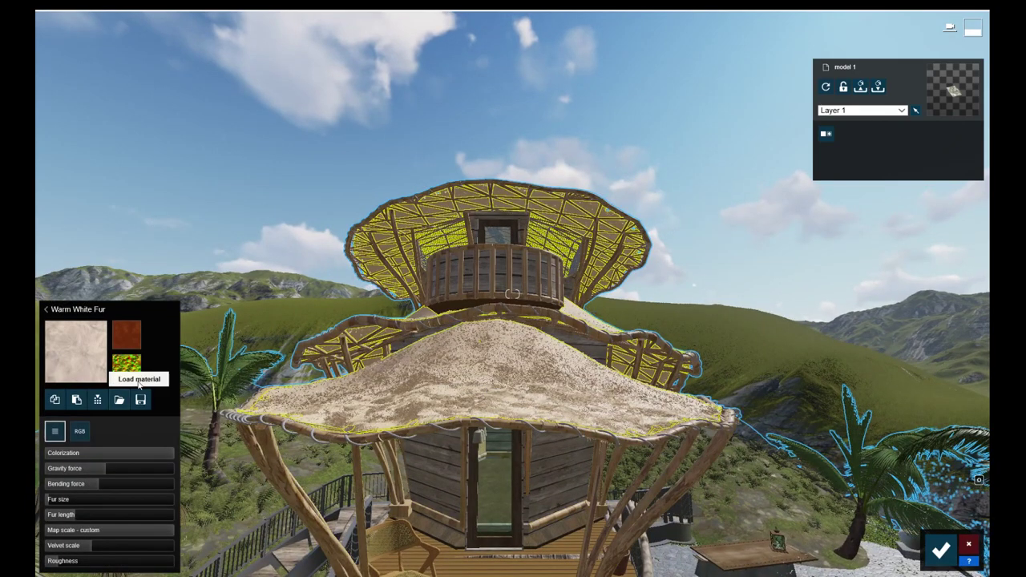
Step: Load the wood texture as both the fur's colour map and normal map
left_click(133, 339)
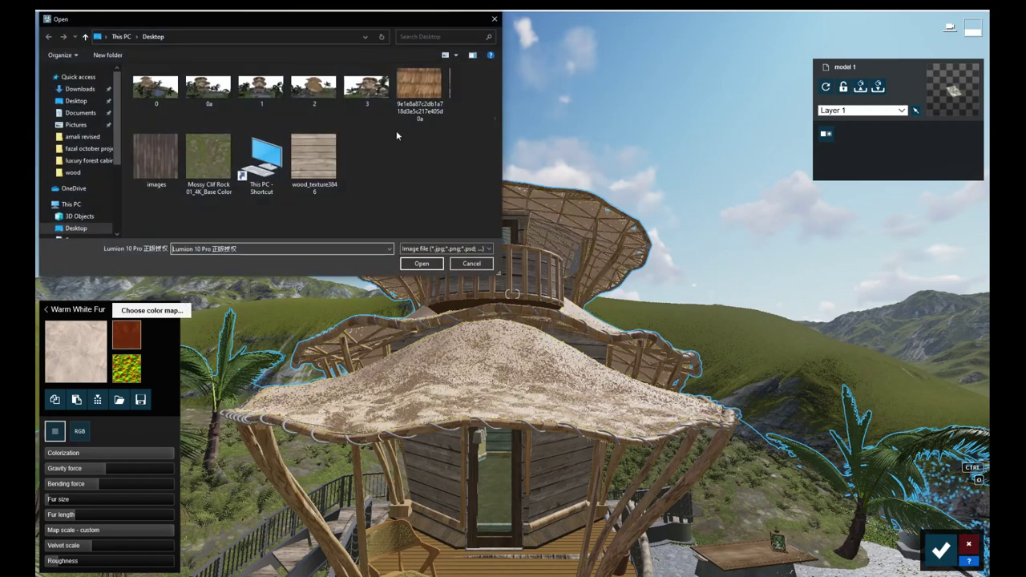
double_click(418, 92)
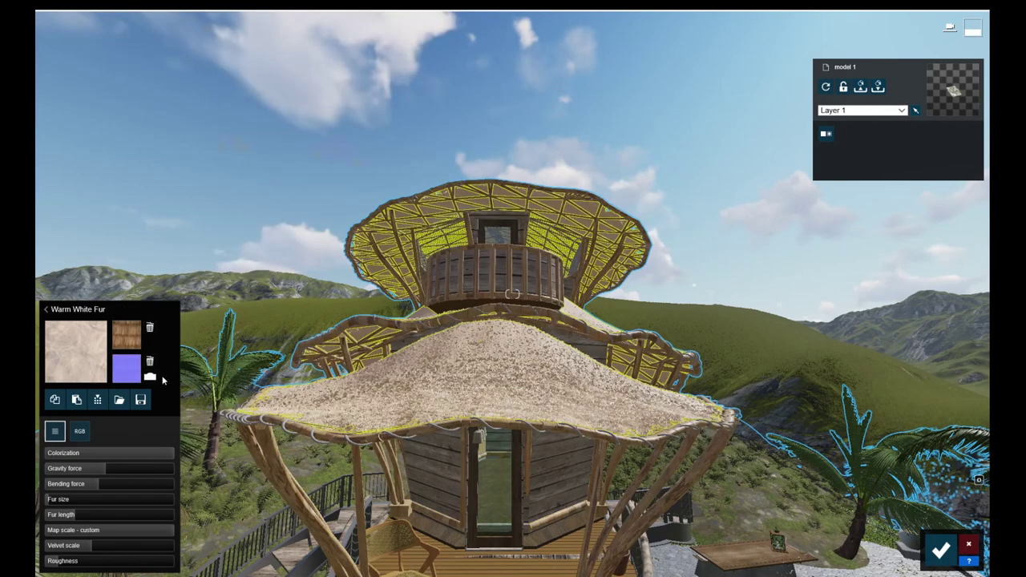
left_click(134, 378)
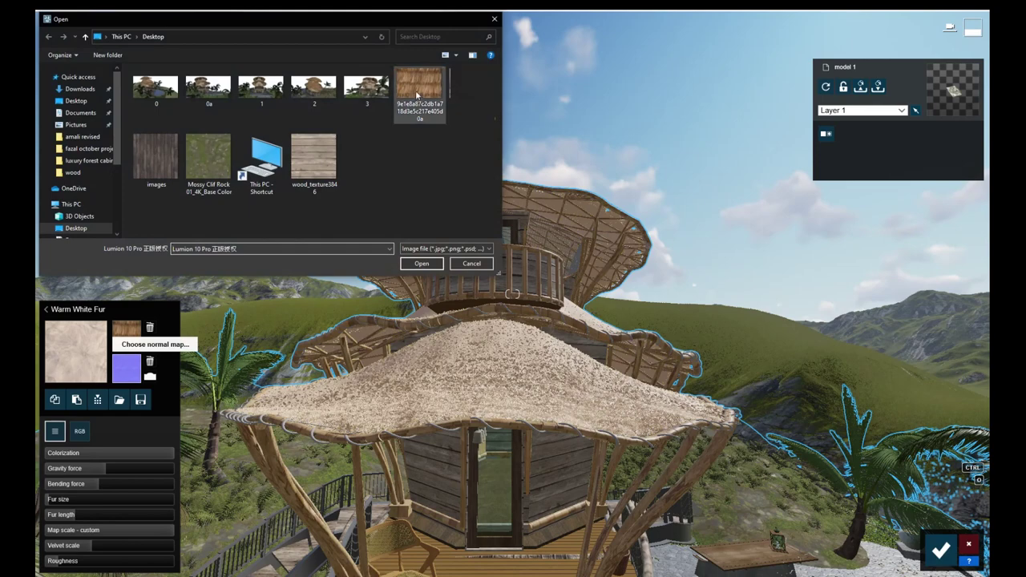
double_click(418, 93)
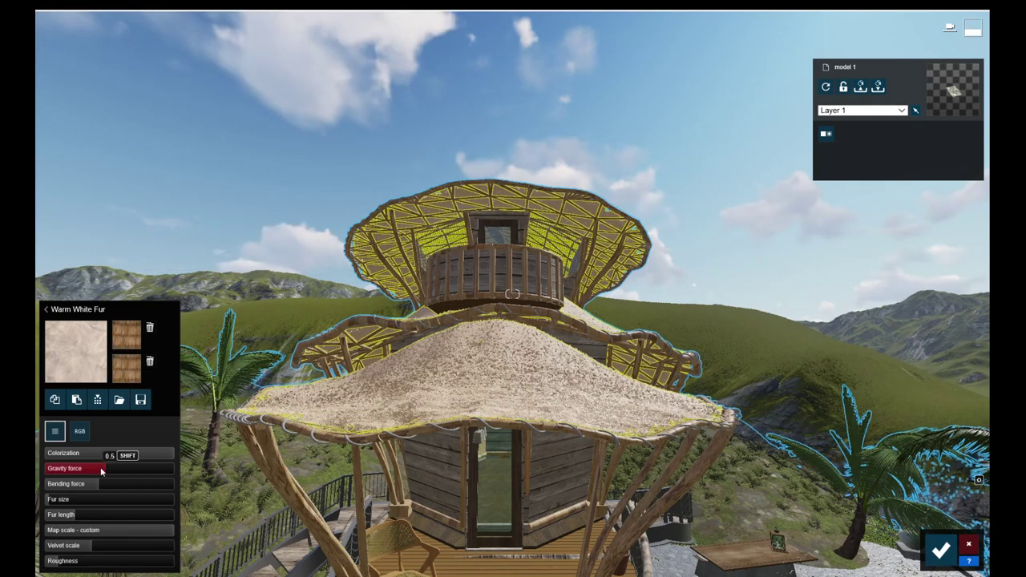
Step: Set fur gravity to 1.0, length 0.4, colorization 0.5 and velvet scale 0.7, enlarging fur size
mouse_move(138, 473)
left_mouse_down()
mouse_move(91, 472)
mouse_move(132, 472)
left_mouse_up()
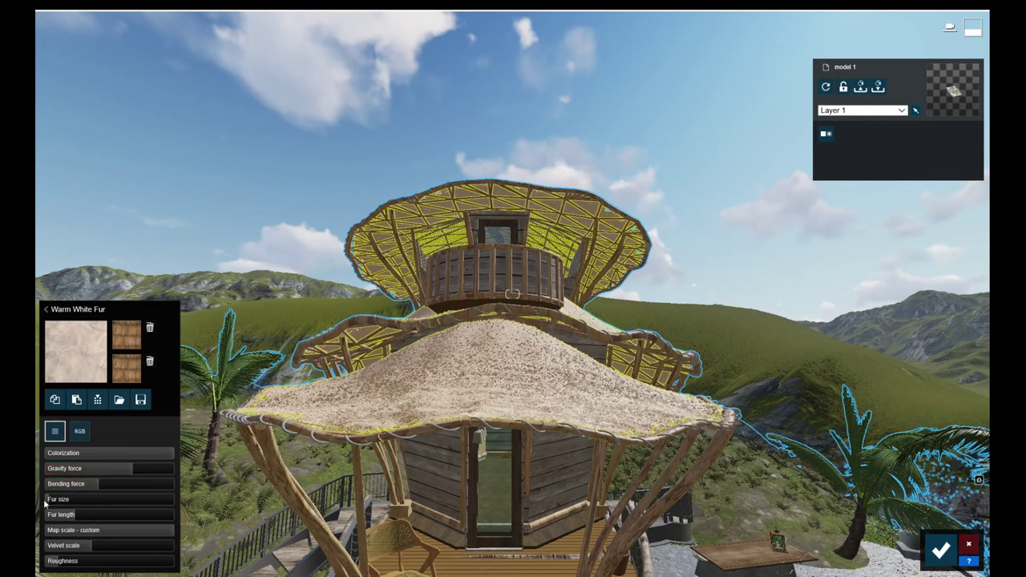
left_click_drag(49, 502, 75, 505)
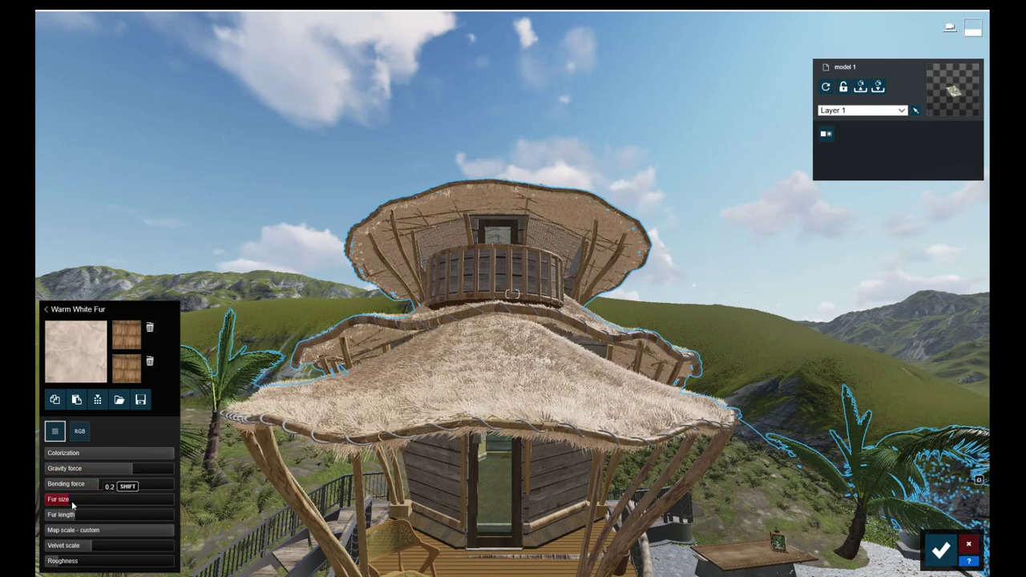
left_click_drag(73, 504, 68, 505)
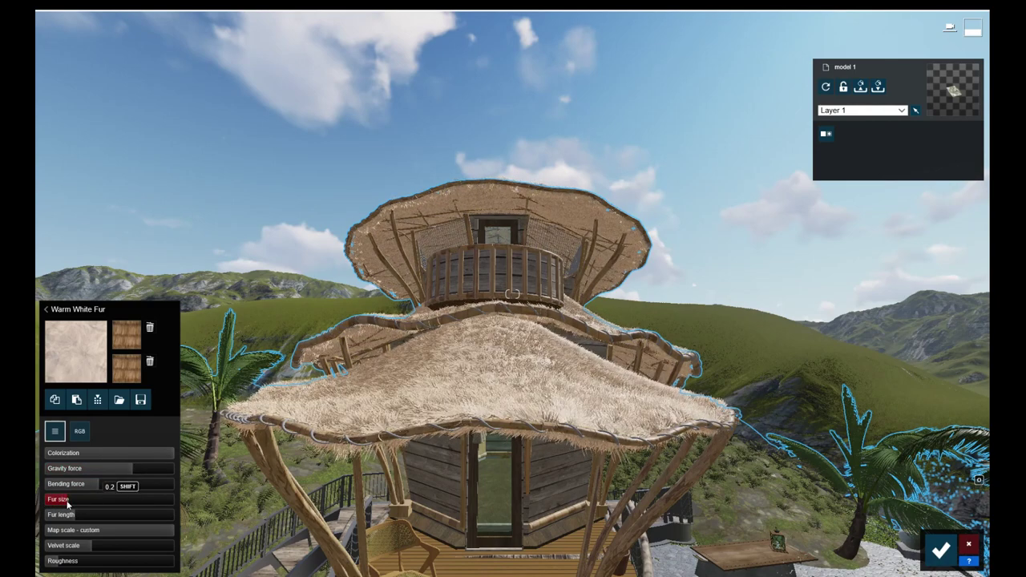
left_click_drag(74, 516, 91, 516)
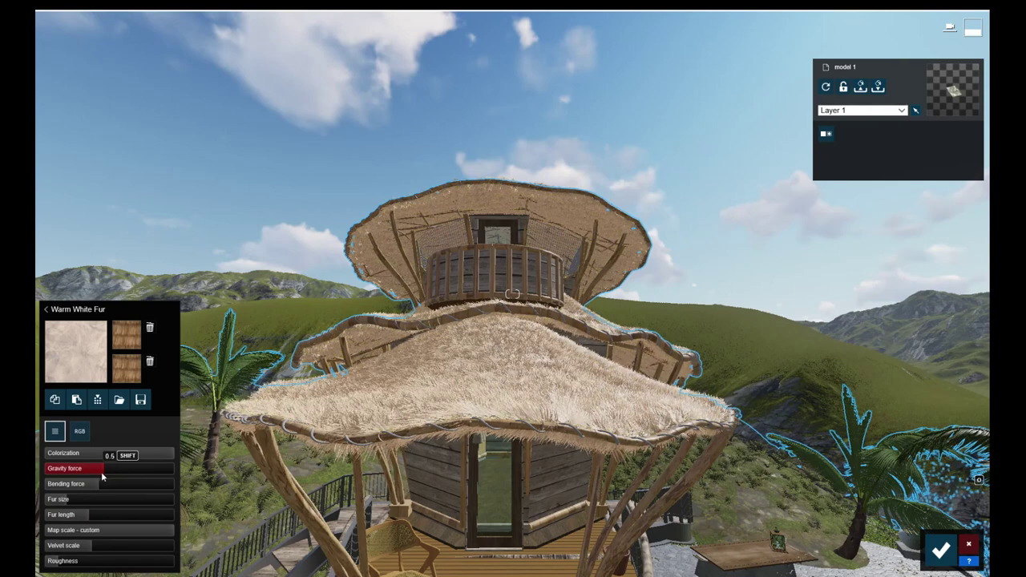
left_click_drag(140, 472, 188, 479)
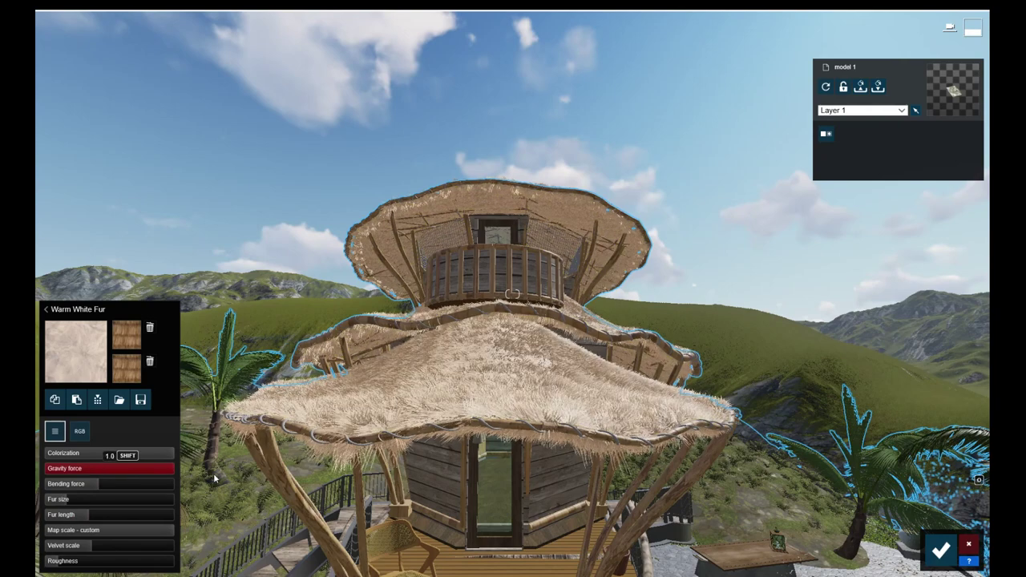
left_click_drag(169, 458, 95, 460)
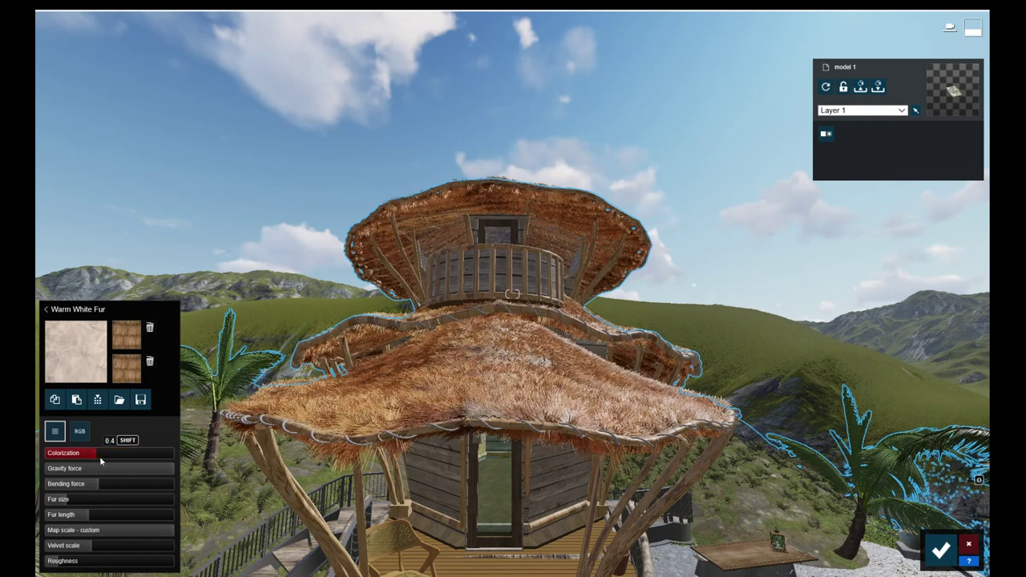
left_click_drag(101, 456, 105, 460)
left_click(108, 552)
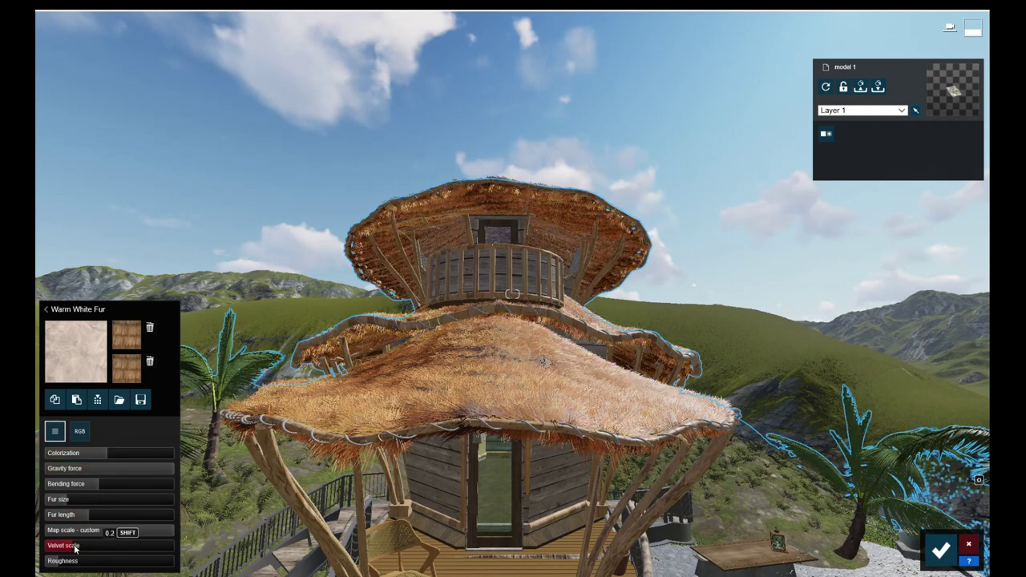
mouse_move(101, 549)
left_mouse_down()
mouse_move(141, 549)
mouse_move(108, 548)
left_mouse_up()
Step: Adjust roughness, tint the fur a straw brown, and save the material changes
left_click(113, 561)
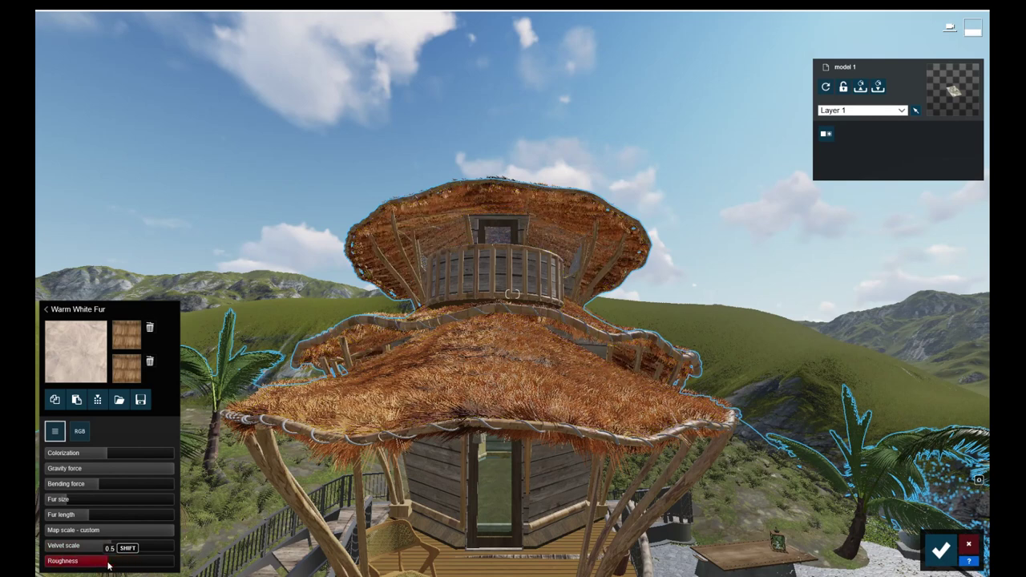
left_click(79, 453)
left_click(78, 433)
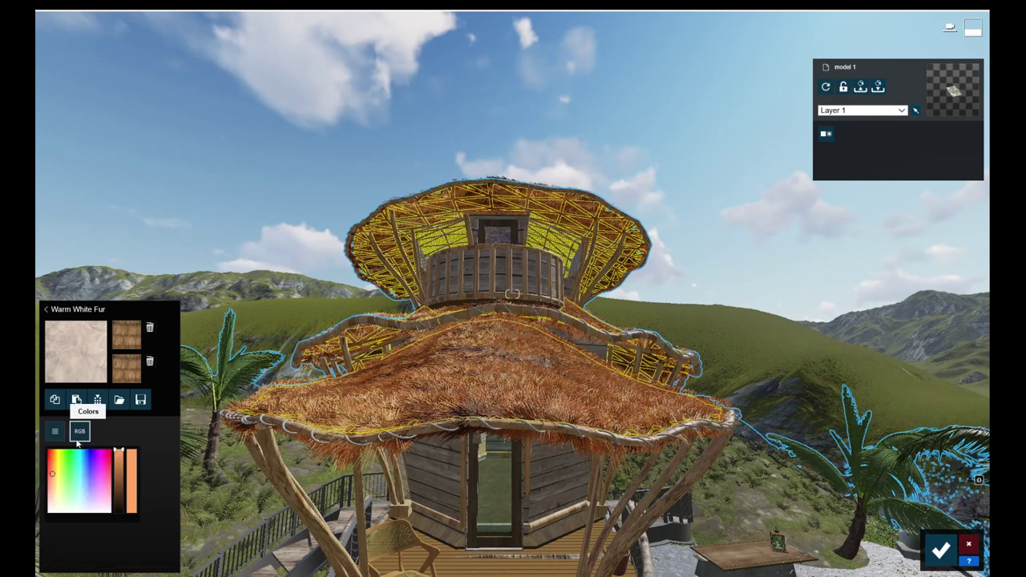
left_click_drag(120, 465, 125, 494)
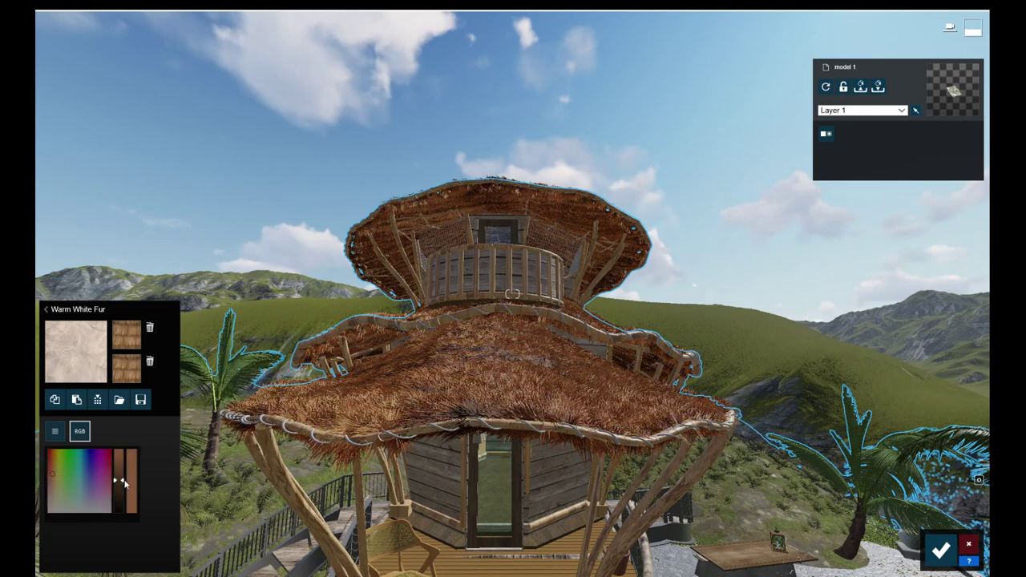
left_click_drag(53, 479, 57, 485)
left_click_drag(56, 478, 61, 484)
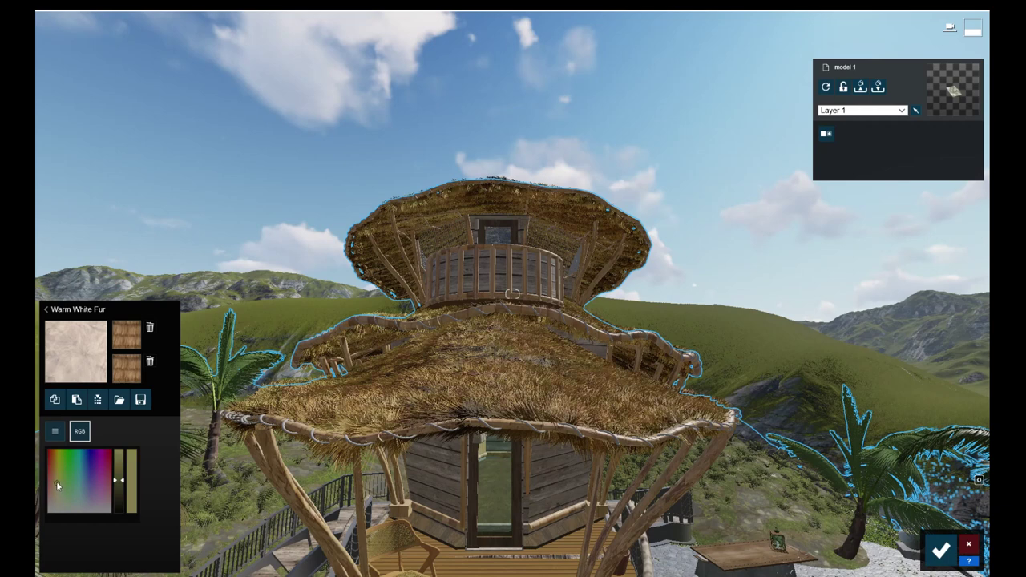
left_click(120, 491)
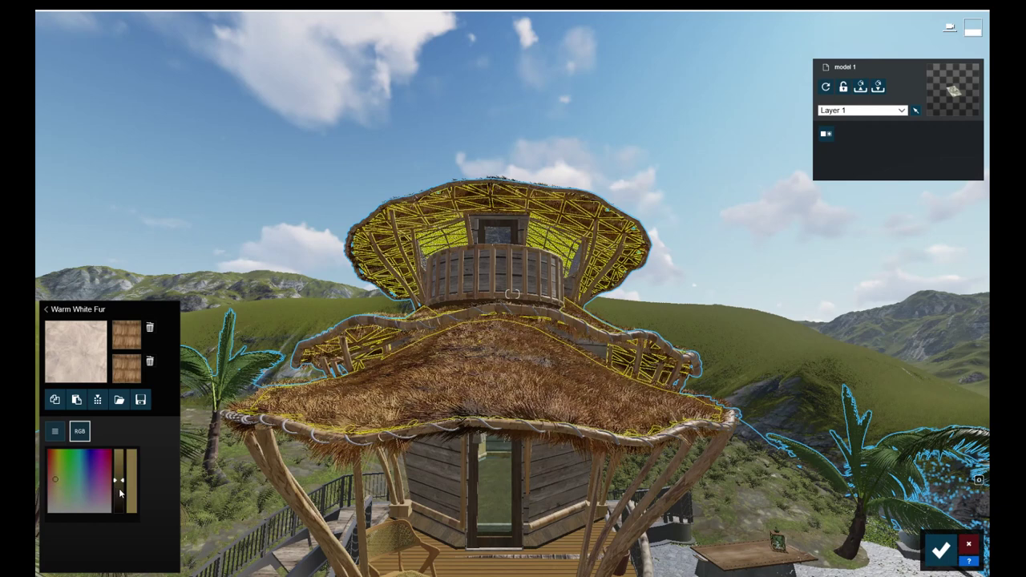
left_click(940, 550)
right_click_drag(617, 437, 577, 435)
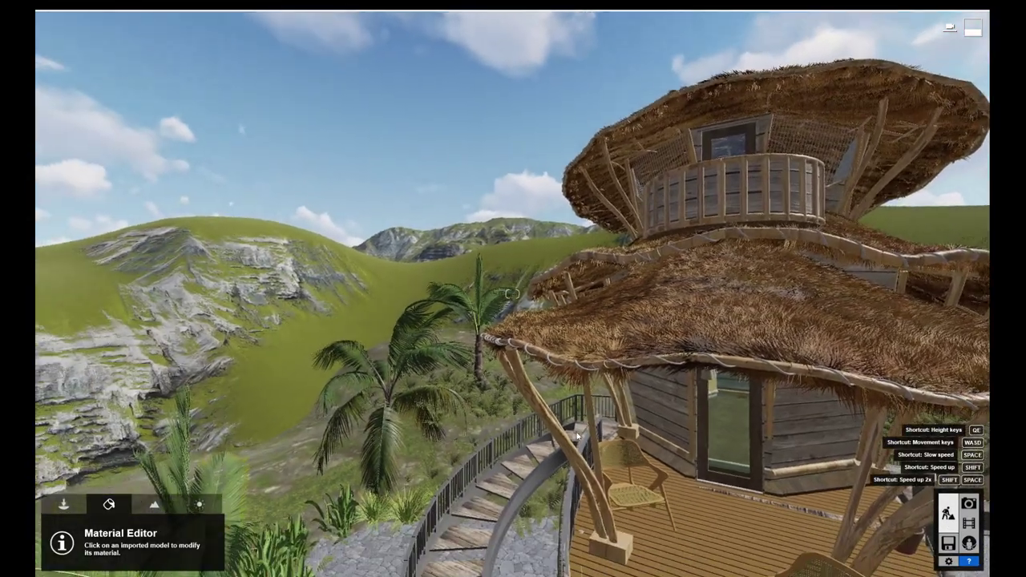
Step: Fly the camera in close to the treehouse's upper-floor doorway and the deck chair
key("w")
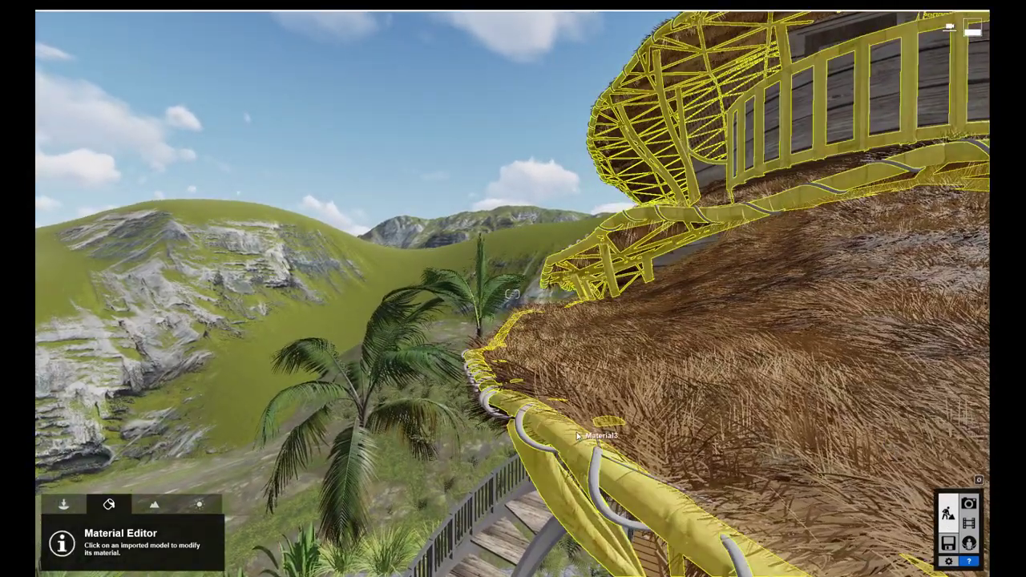
key("s")
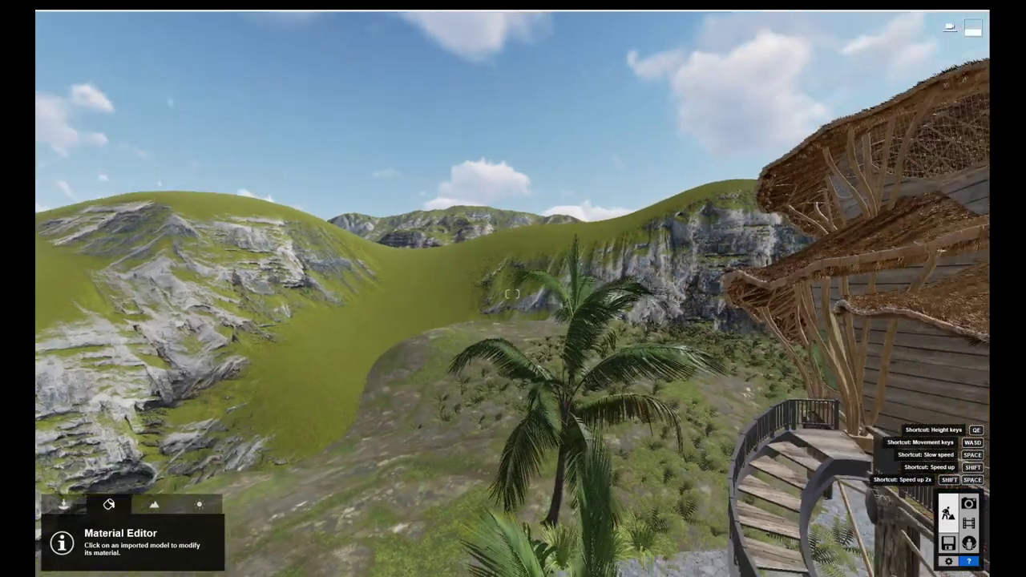
right_click_drag(575, 430, 762, 395)
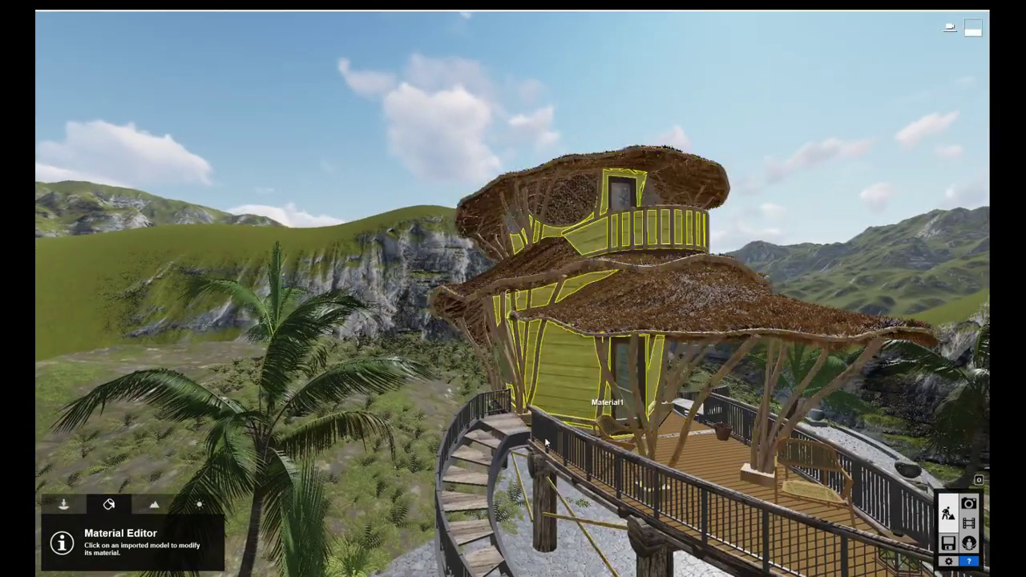
right_click_drag(564, 417, 550, 366)
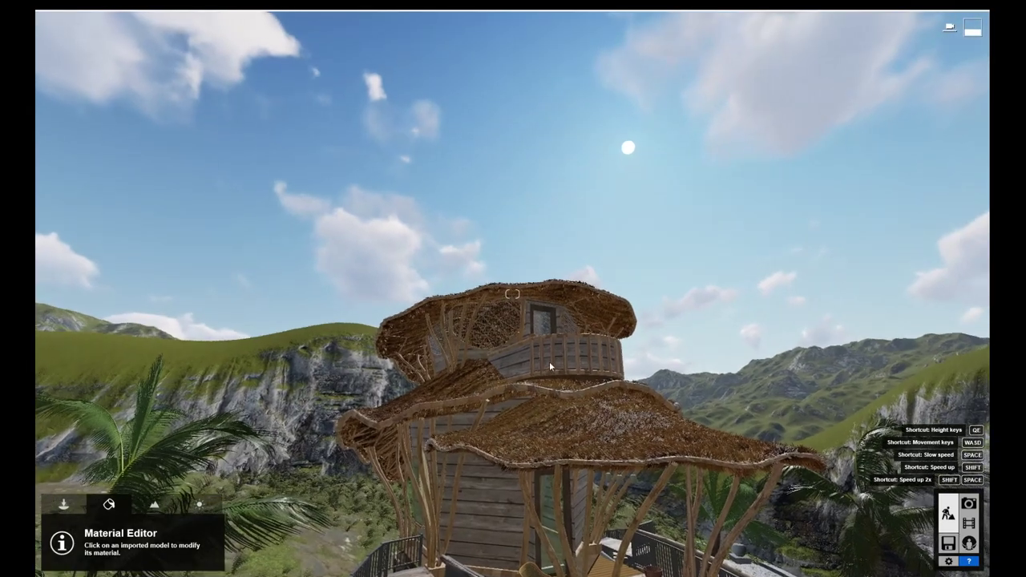
key("w")
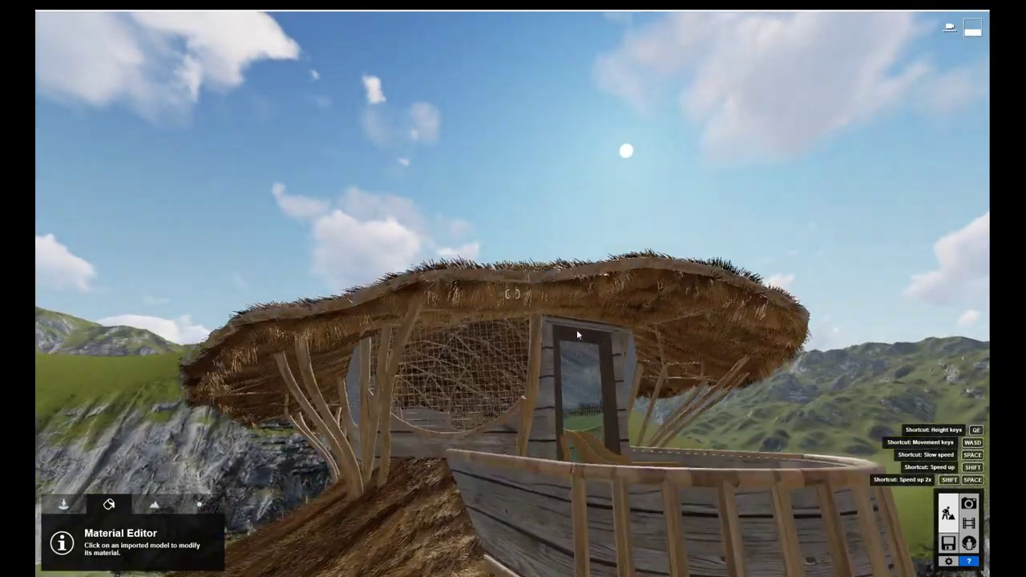
key("w")
right_click_drag(576, 334, 607, 430)
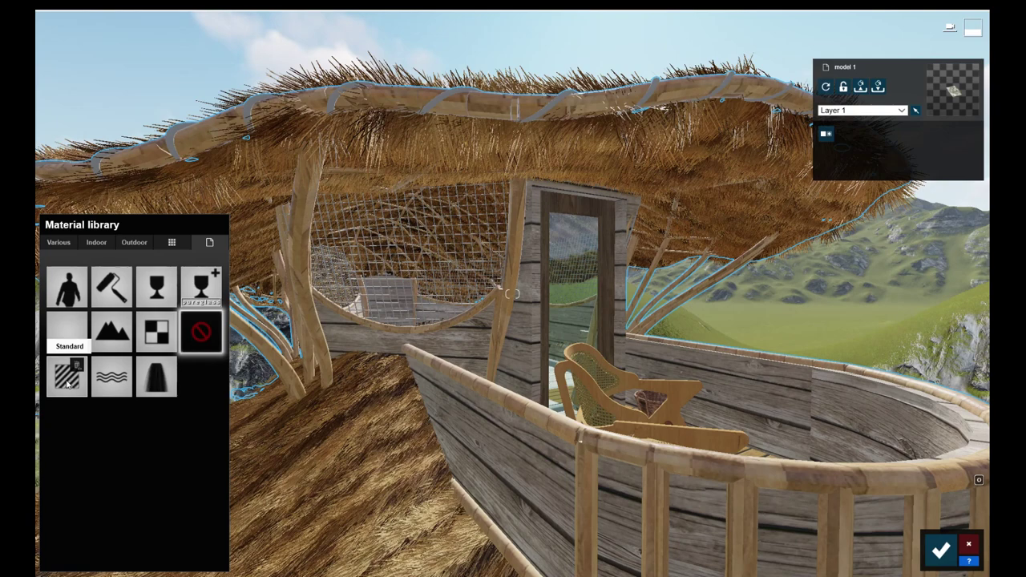
Step: Make the wood material Standard with reflectivity 0.8, then give the door a Standard material
left_click(68, 384)
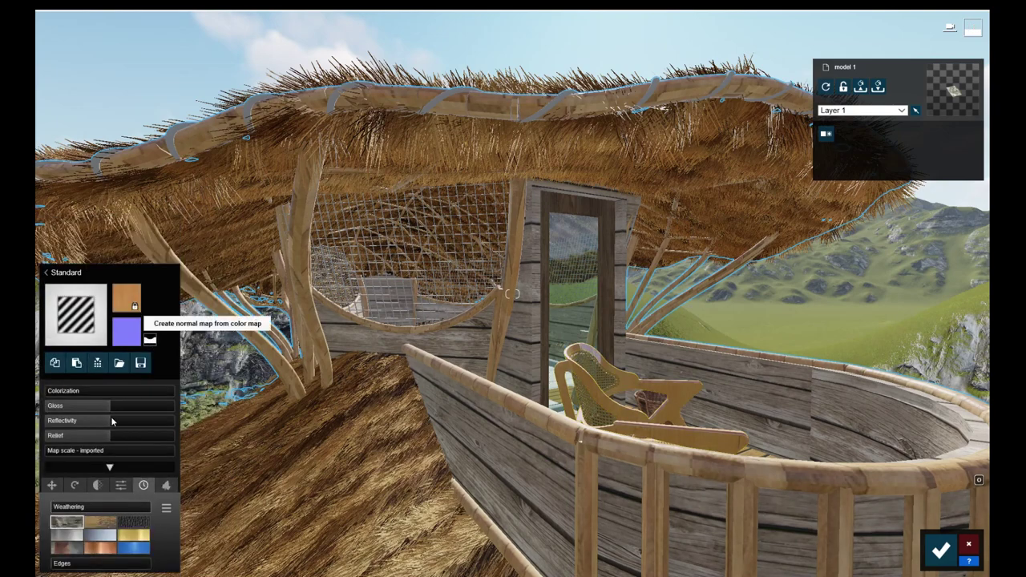
left_click_drag(100, 425, 96, 425)
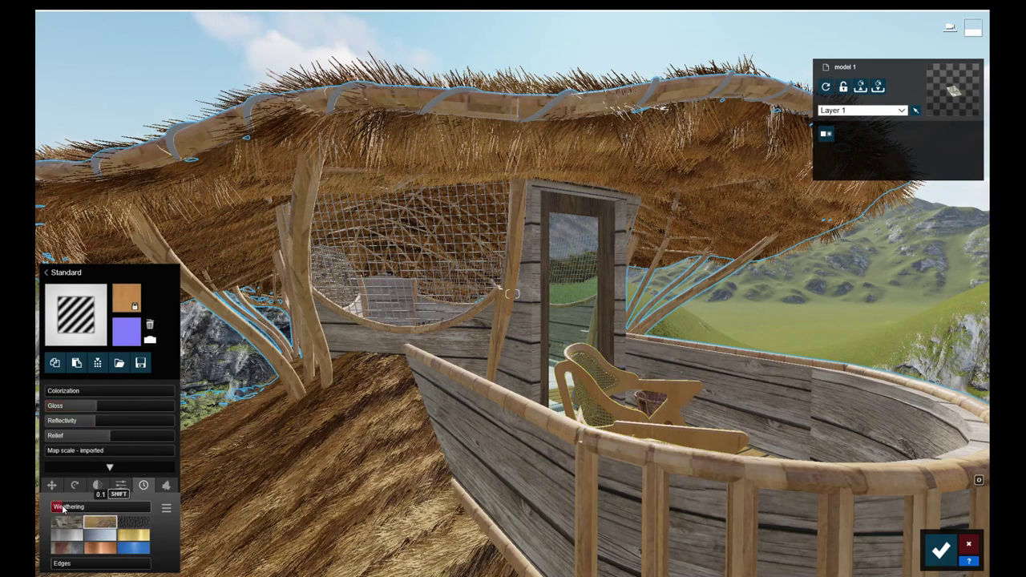
left_click(607, 288)
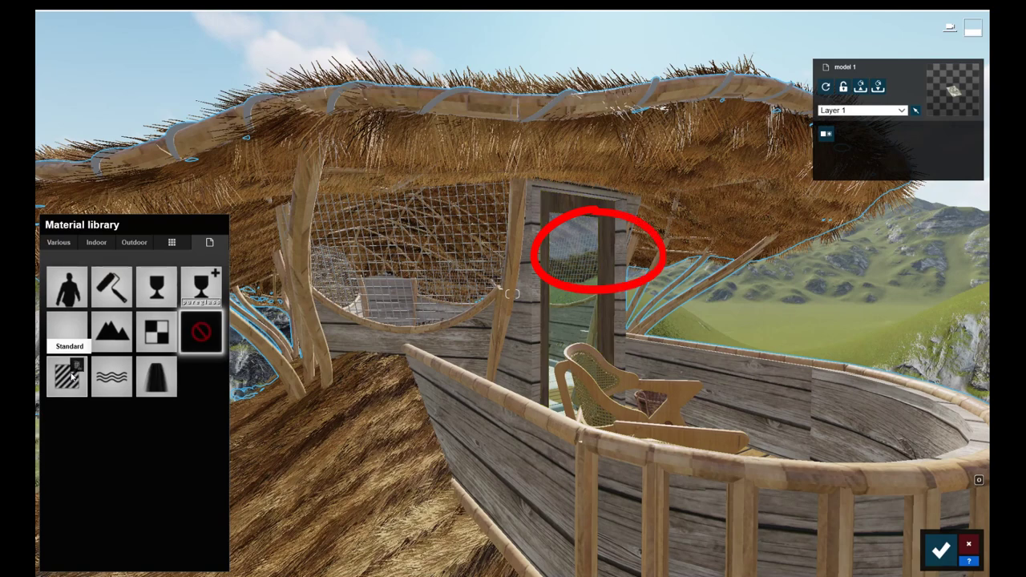
left_click(153, 321)
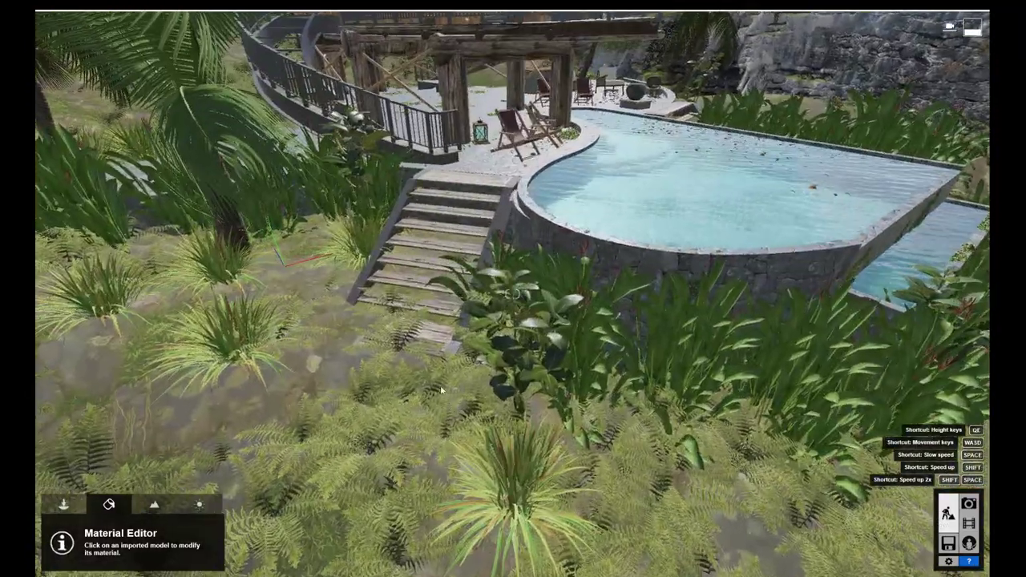
Step: Set the fern ground cover's reflectivity to 0.8 and weathering to 0.2, then save
left_click(56, 275)
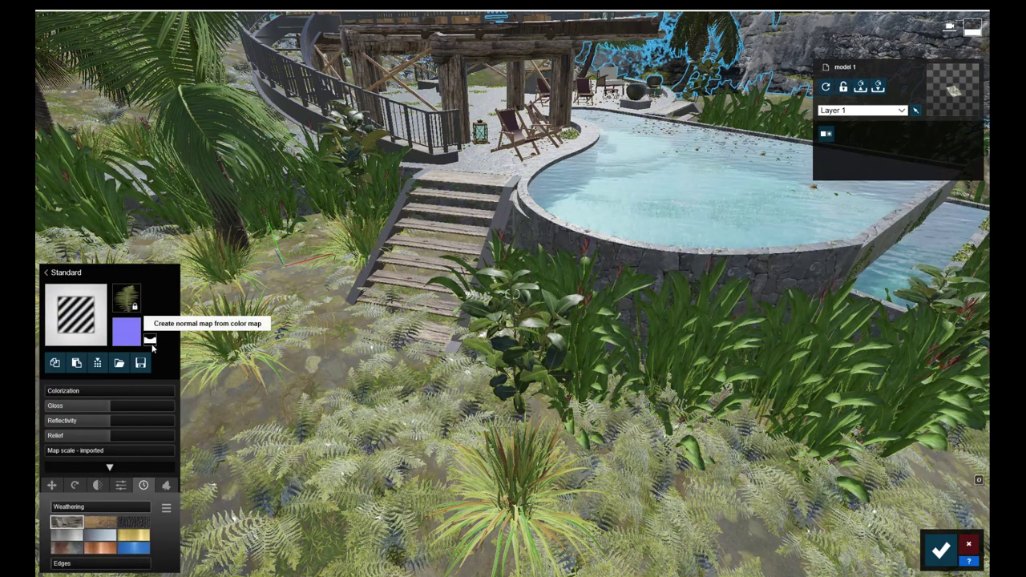
left_click_drag(103, 425, 91, 426)
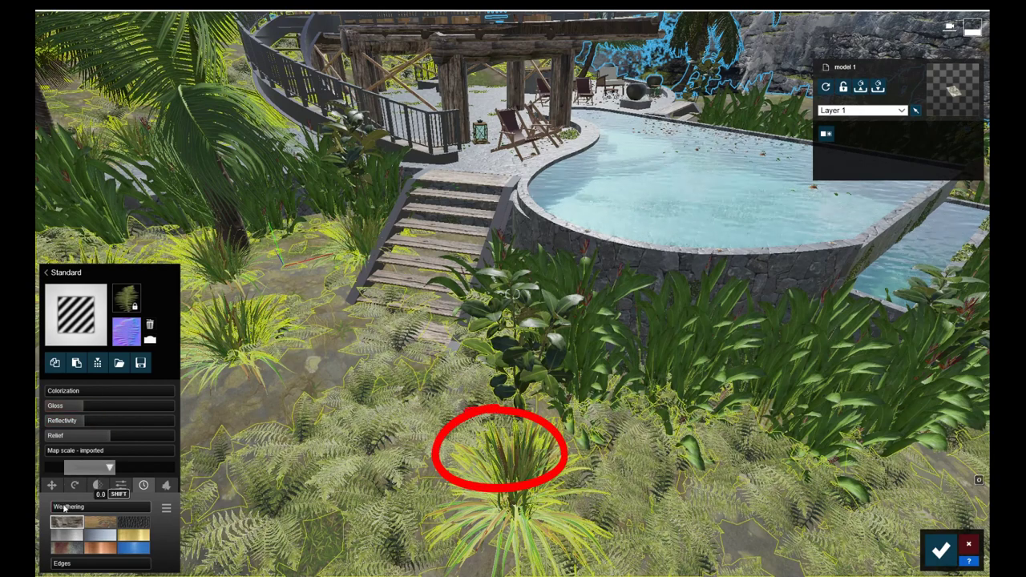
left_click(69, 509)
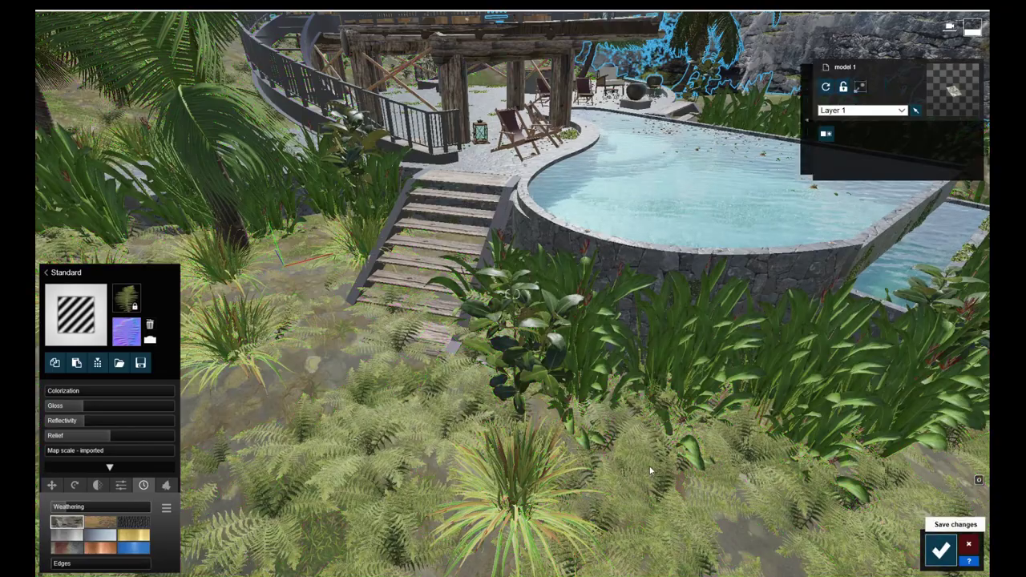
left_click(940, 549)
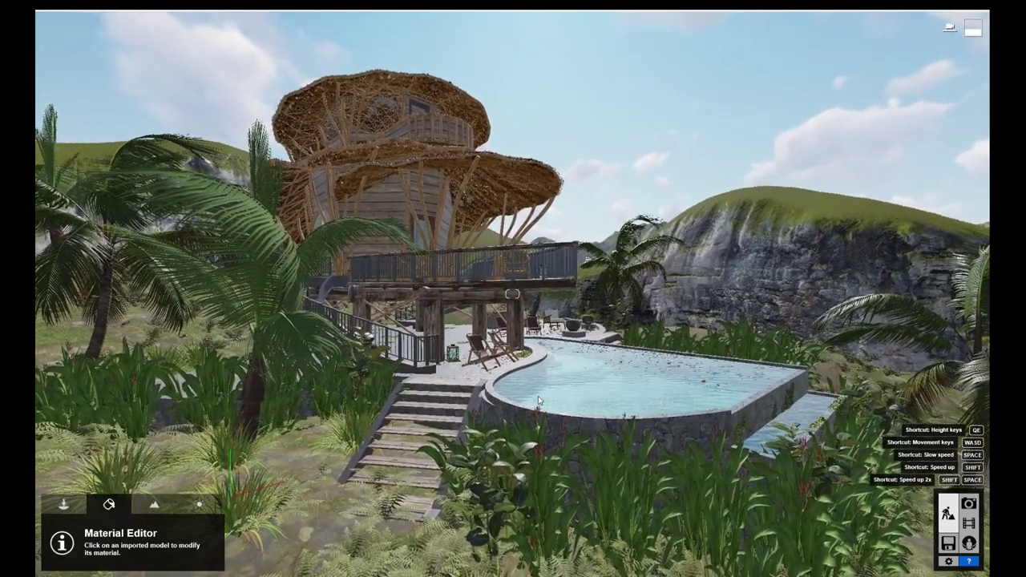
Step: Tilt the view toward the sky and bring up the grass category of Nature objects
mouse_move(579, 390)
right_mouse_down()
mouse_move(579, 241)
mouse_move(560, 385)
mouse_move(626, 432)
right_mouse_up()
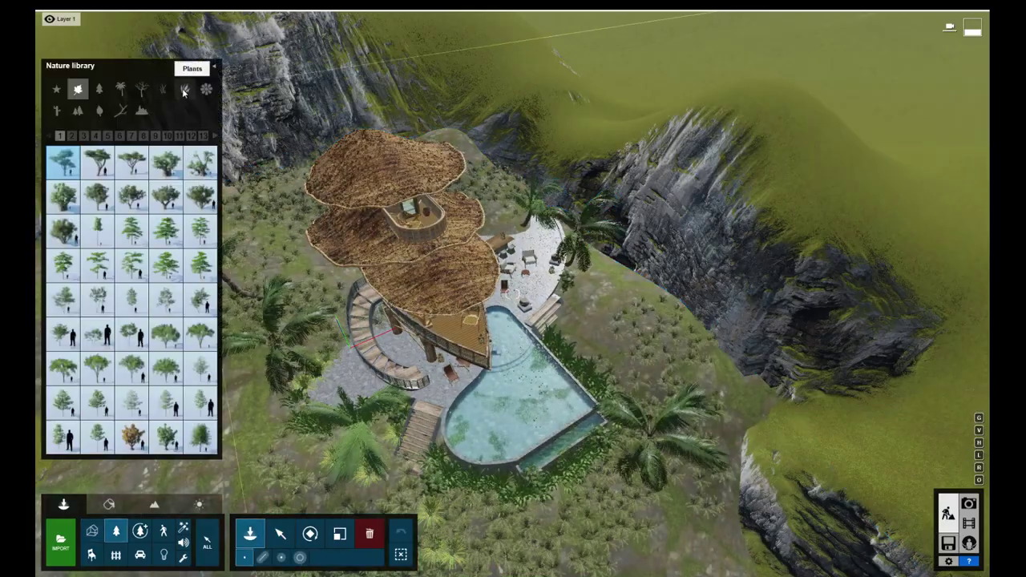
left_click(162, 88)
left_click_drag(132, 401, 537, 517)
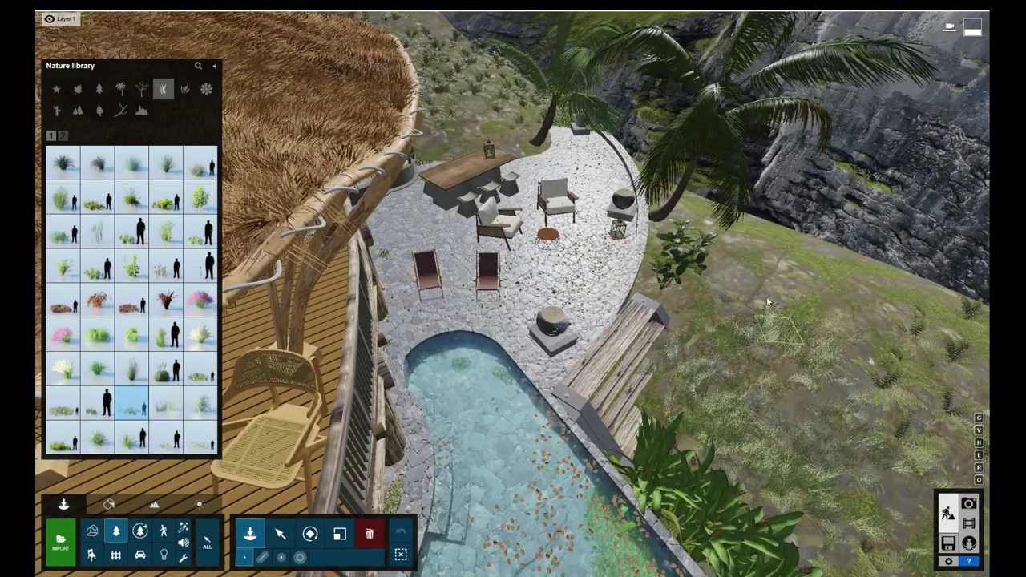
Step: Choose a grass clump and survey the pool, treehouse and grassy hill, then ready Select and Scale
left_click(63, 437)
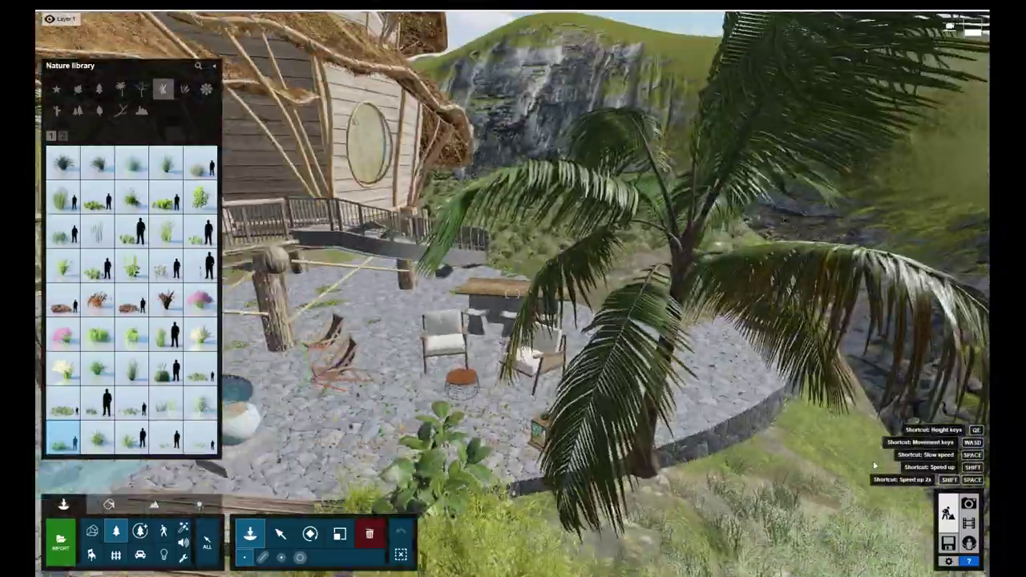
right_click_drag(874, 464, 350, 404)
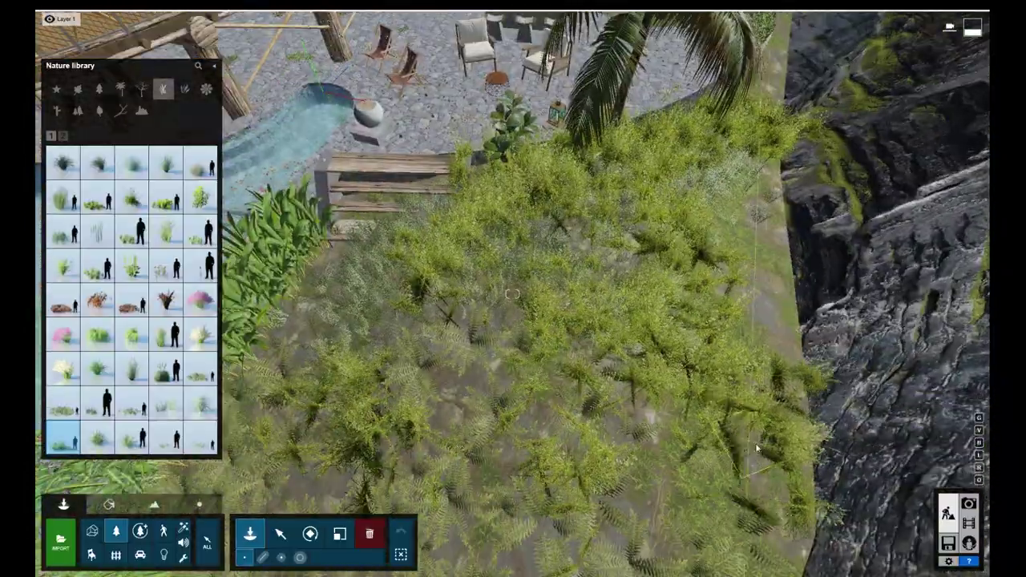
mouse_move(350, 404)
right_mouse_down()
mouse_move(770, 422)
mouse_move(504, 518)
right_mouse_up()
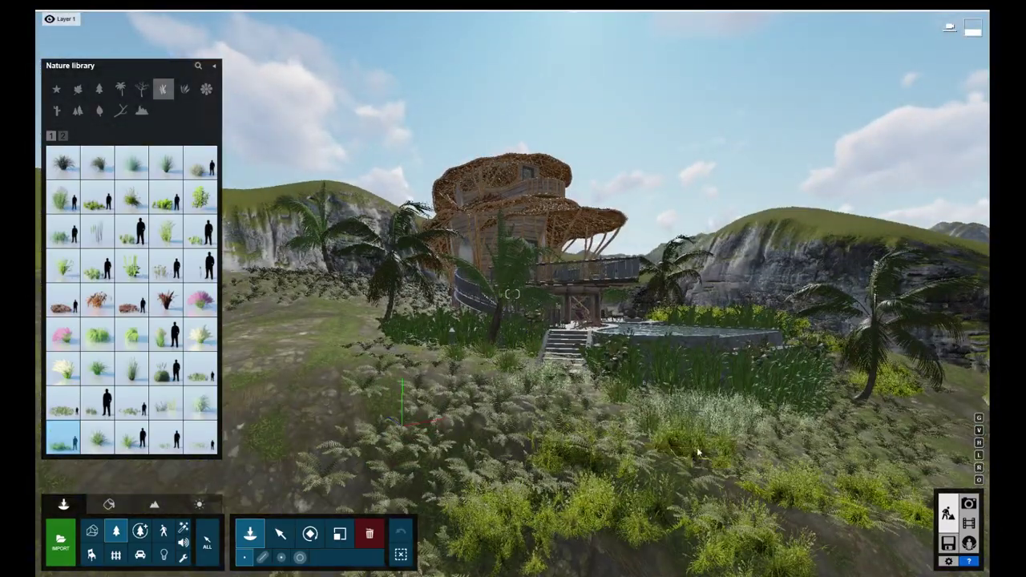
mouse_move(394, 412)
right_mouse_down()
mouse_move(487, 371)
mouse_move(318, 281)
right_mouse_up()
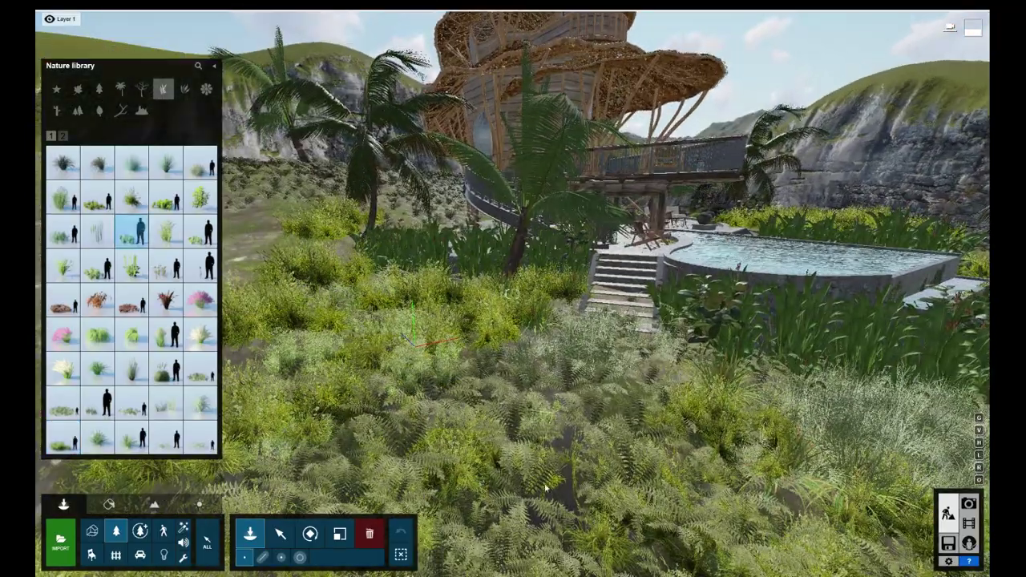
right_click_drag(337, 302, 699, 429)
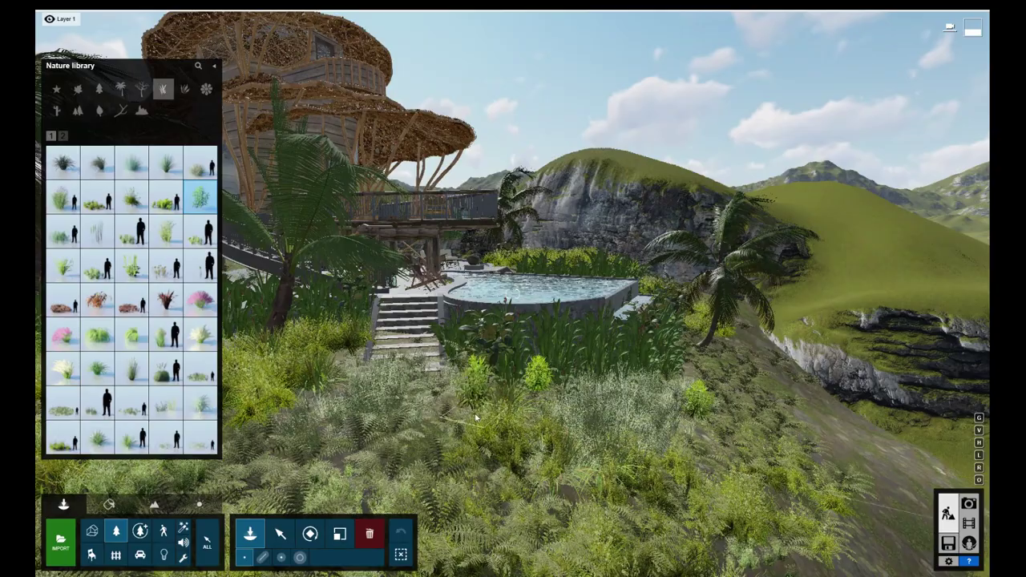
left_click(279, 535)
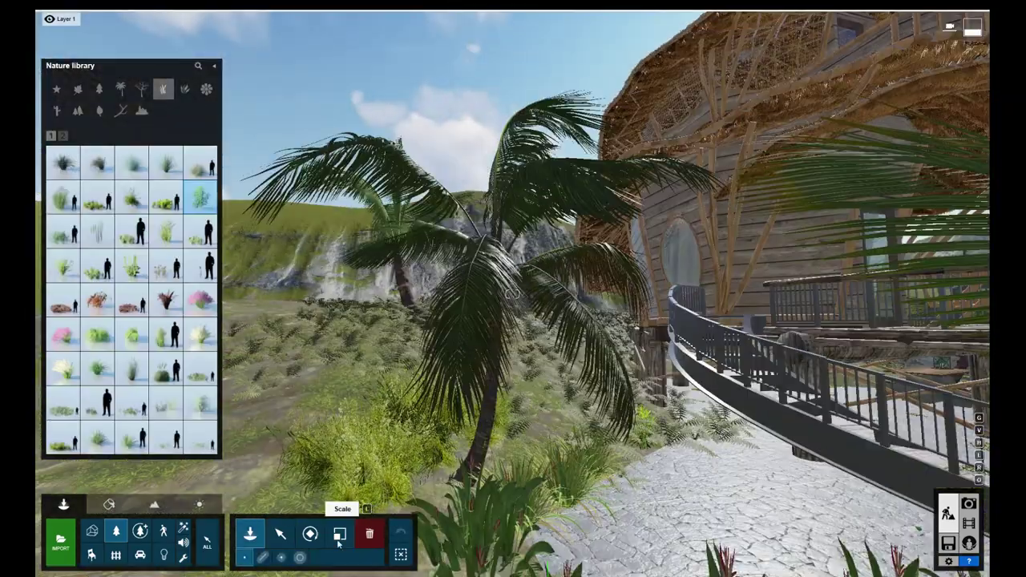
left_click(340, 534)
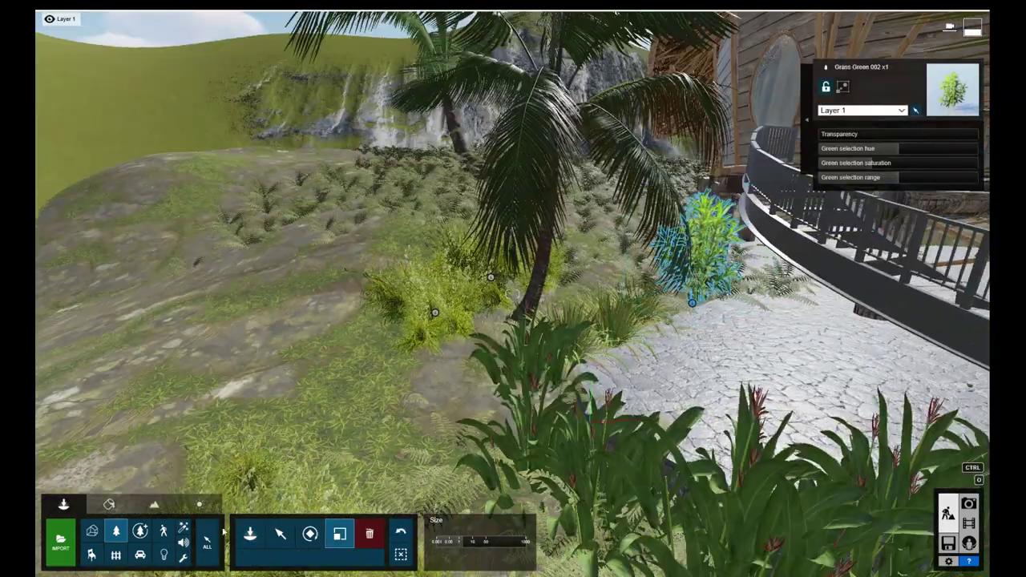
Step: Move the selected grass clump further left and plant another grass clump
left_click(280, 534)
left_click(694, 305)
left_click_drag(694, 304, 432, 377)
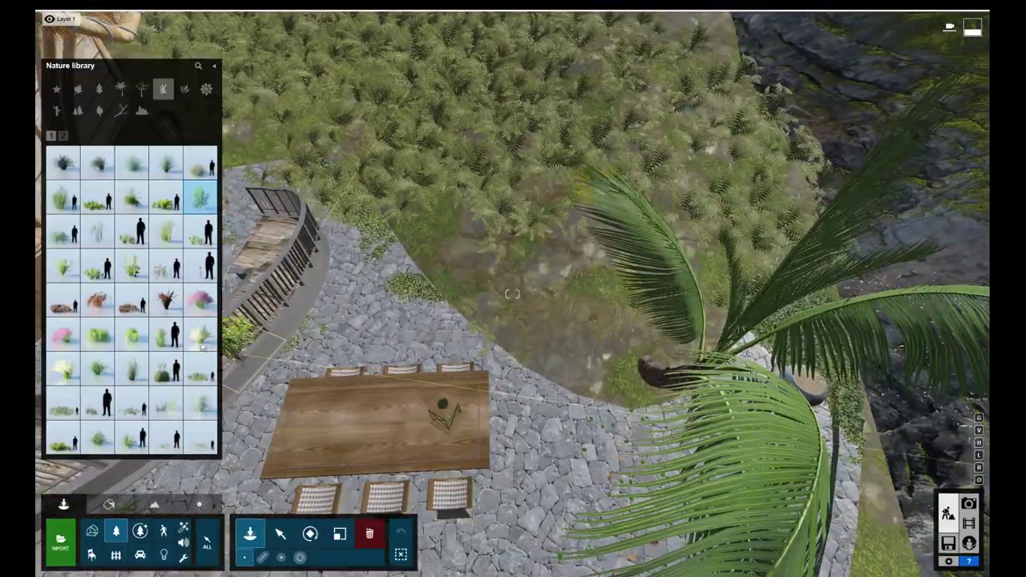
left_click(63, 437)
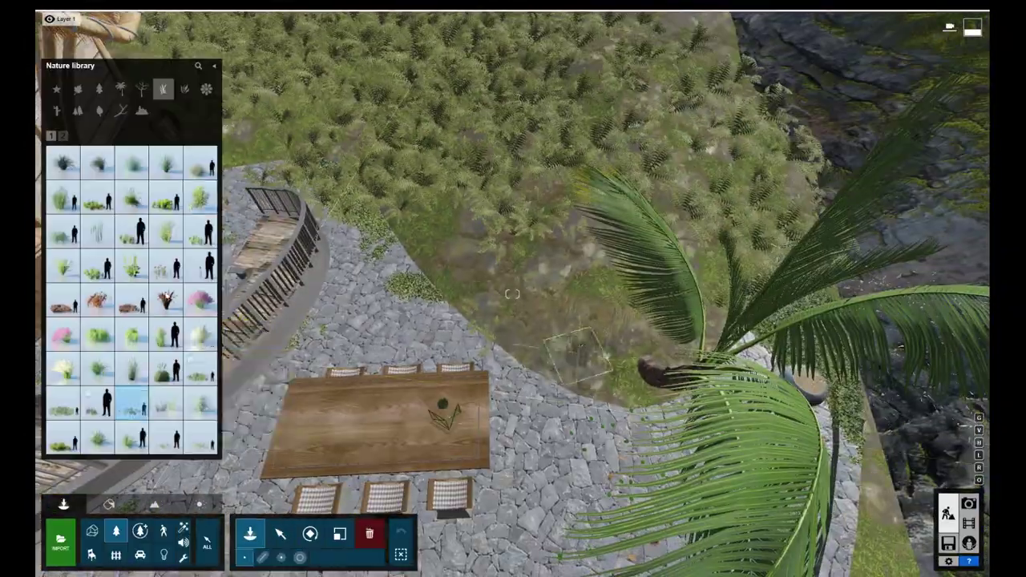
left_click(583, 377)
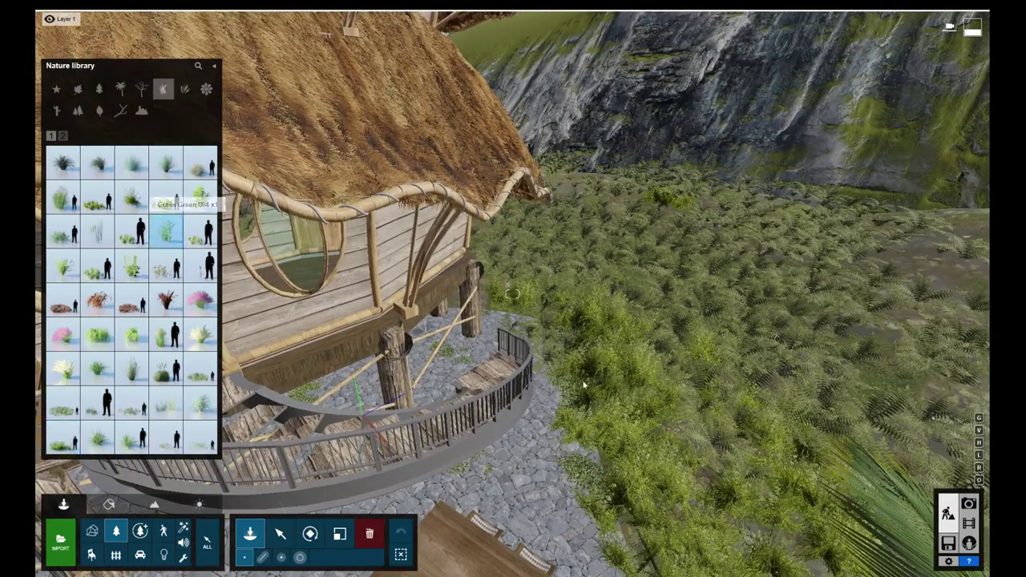
Step: Plant a CurlyPalmSmall 001 palm among the grass by the pool and resize it
left_click(185, 89)
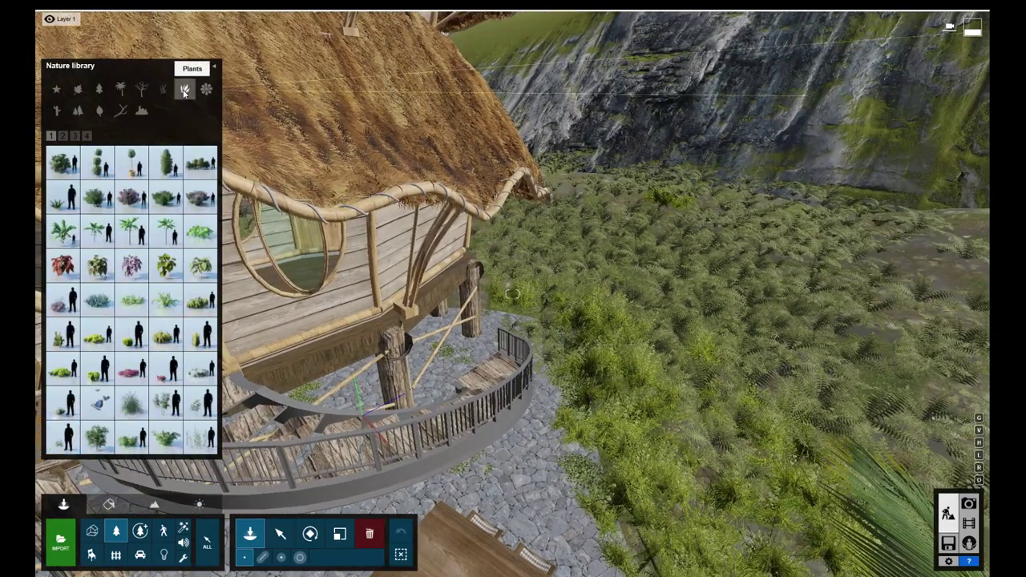
left_click(62, 136)
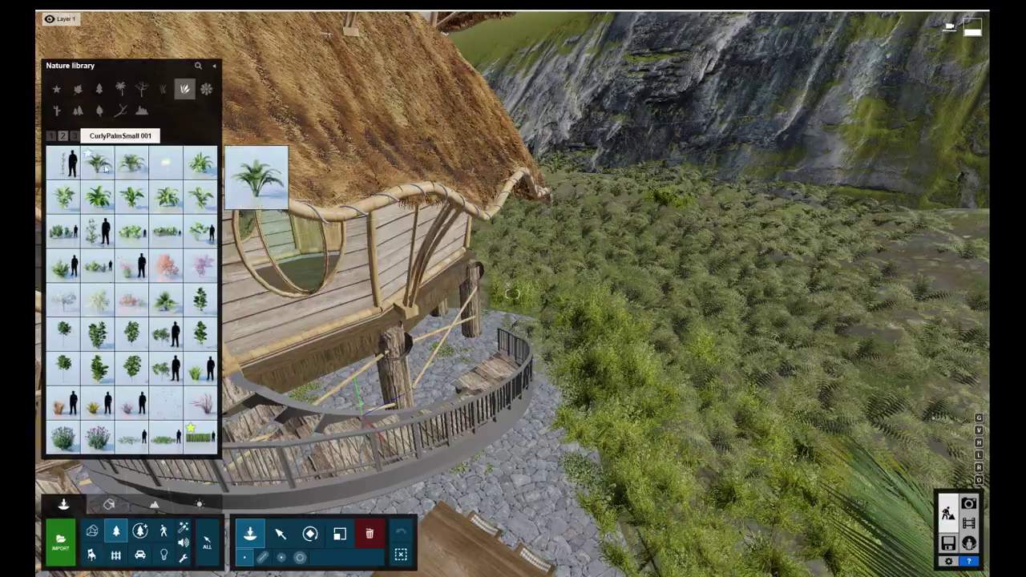
left_click(133, 163)
left_click(747, 550)
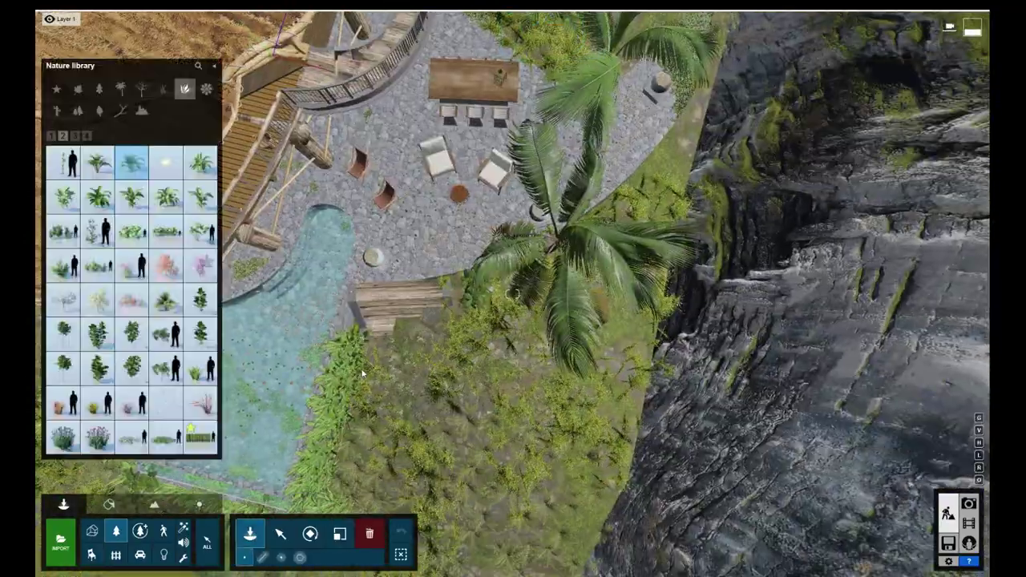
right_click_drag(363, 373, 605, 433)
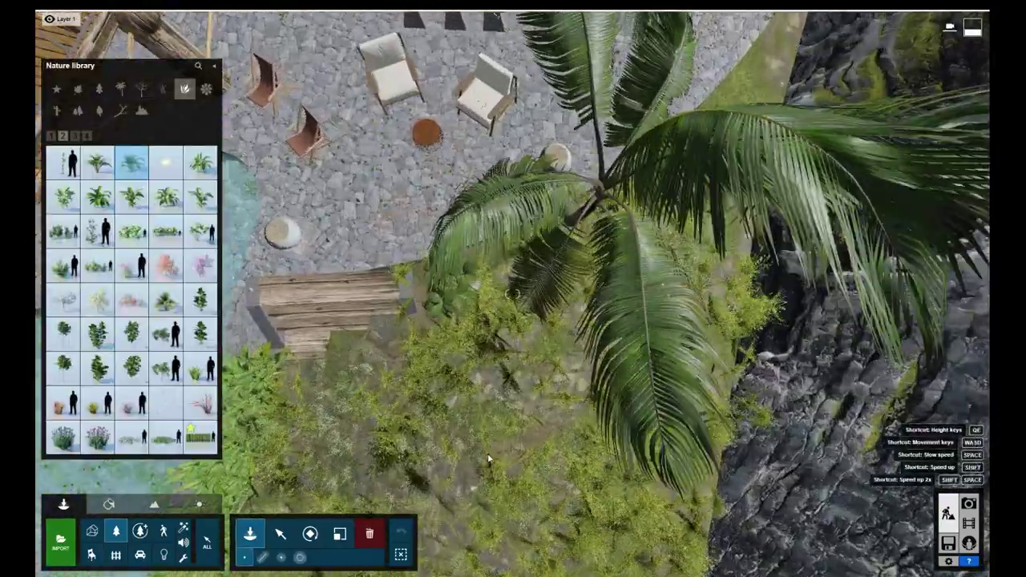
left_click(338, 534)
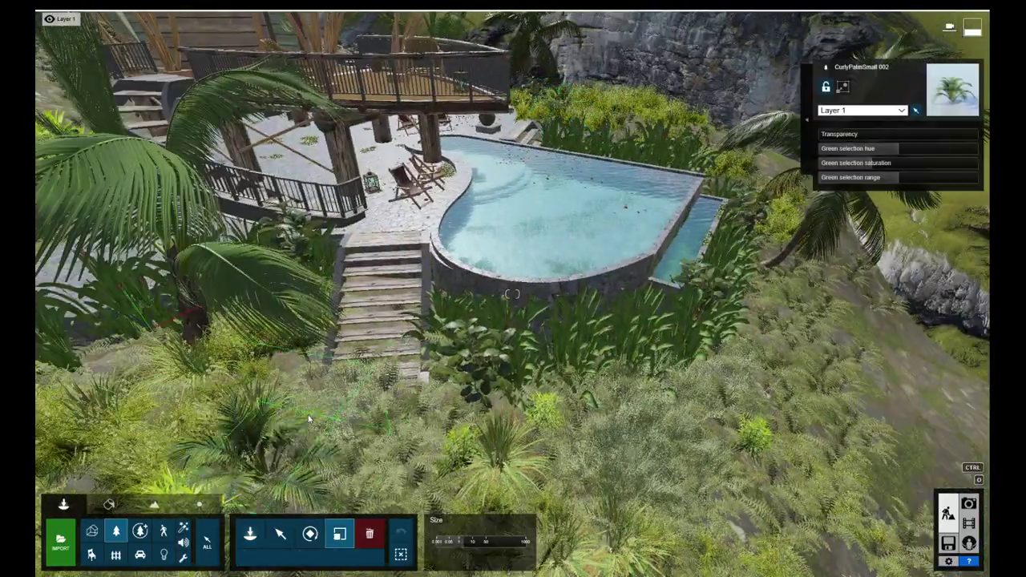
left_click(250, 532)
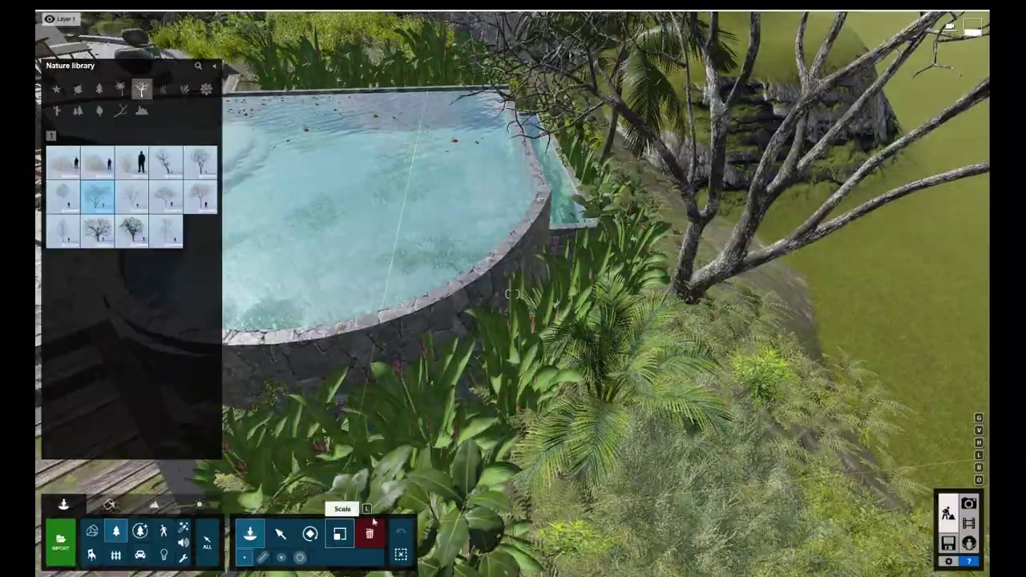
Step: Place two European Beech broadleaf trees in the jungle around the island
left_click(340, 533)
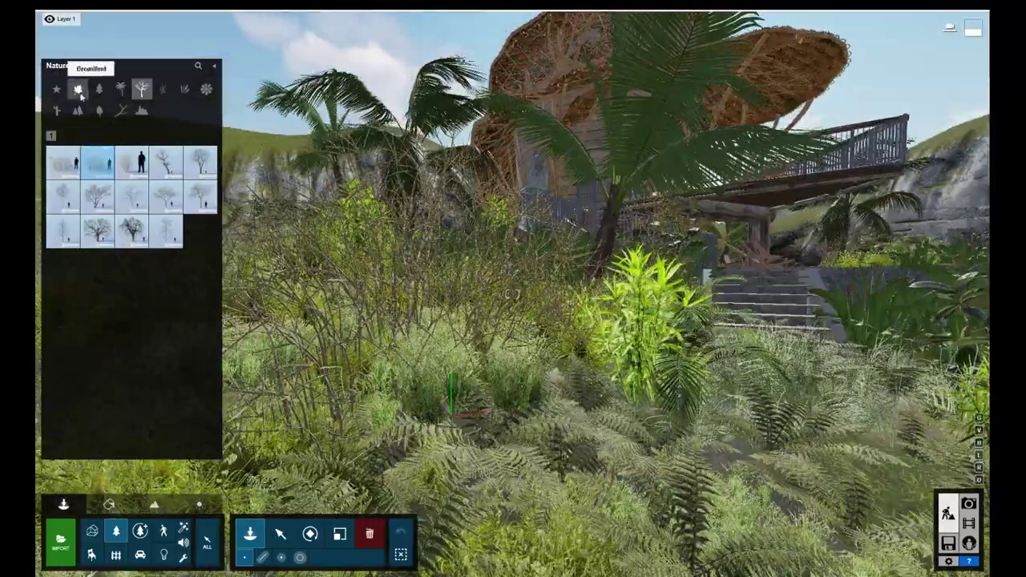
left_click(77, 89)
left_click(146, 136)
left_click(199, 263)
left_click(559, 439)
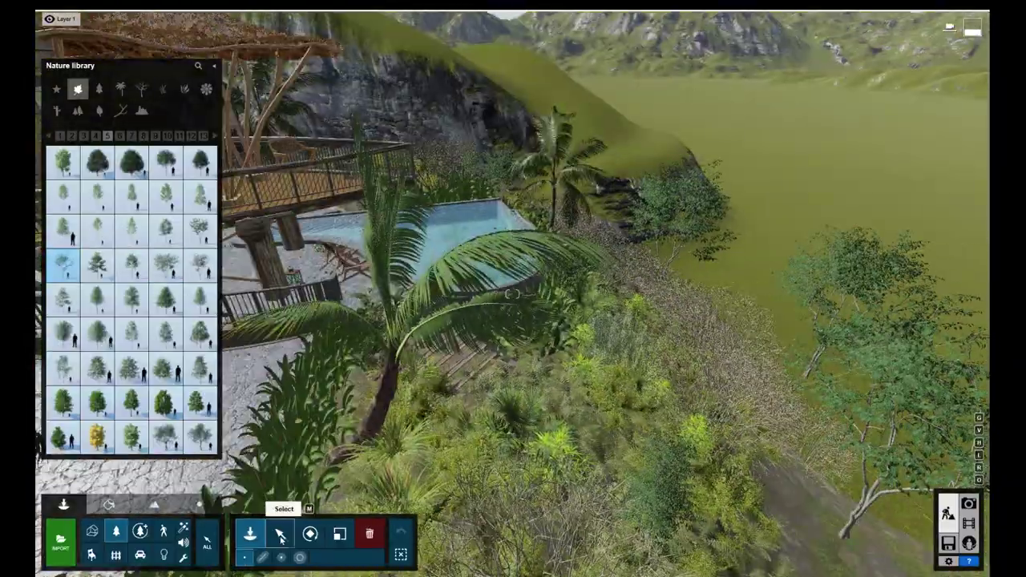
left_click(280, 533)
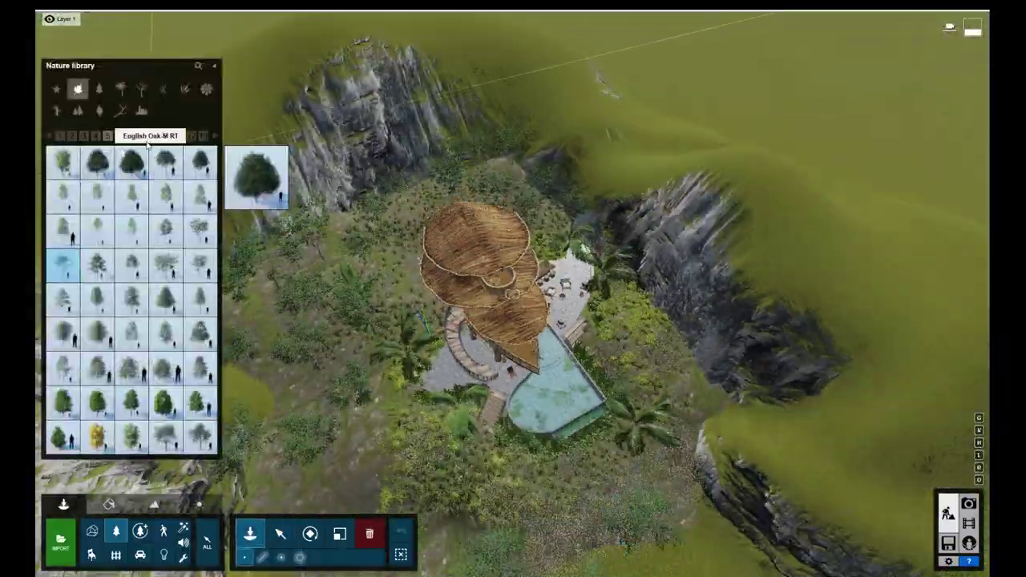
Step: Plant large fine-detail trees on the upper-left and right-side terrain and resize them
left_click(99, 89)
left_click(140, 530)
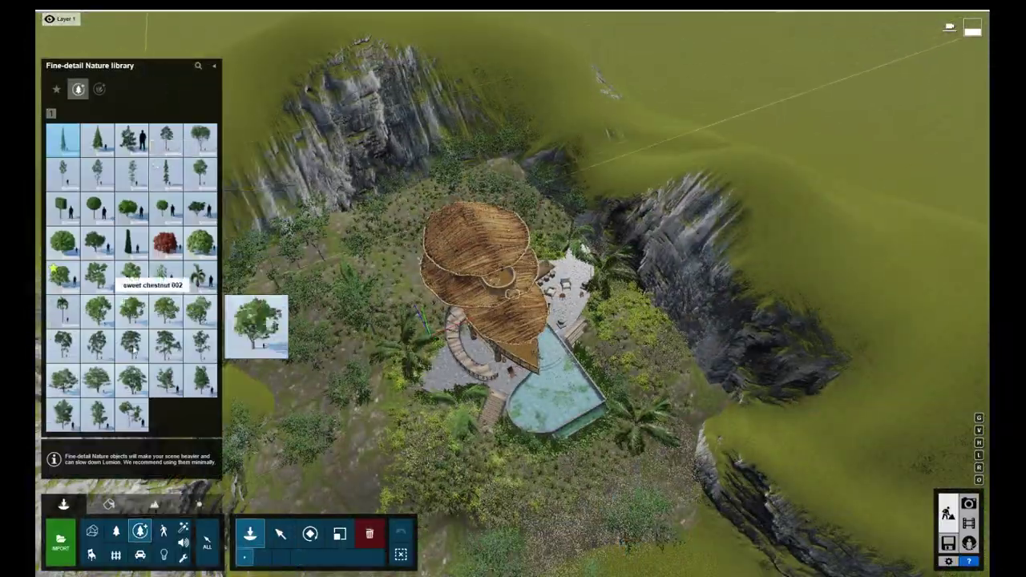
left_click(131, 344)
left_click(484, 172)
left_click(789, 337)
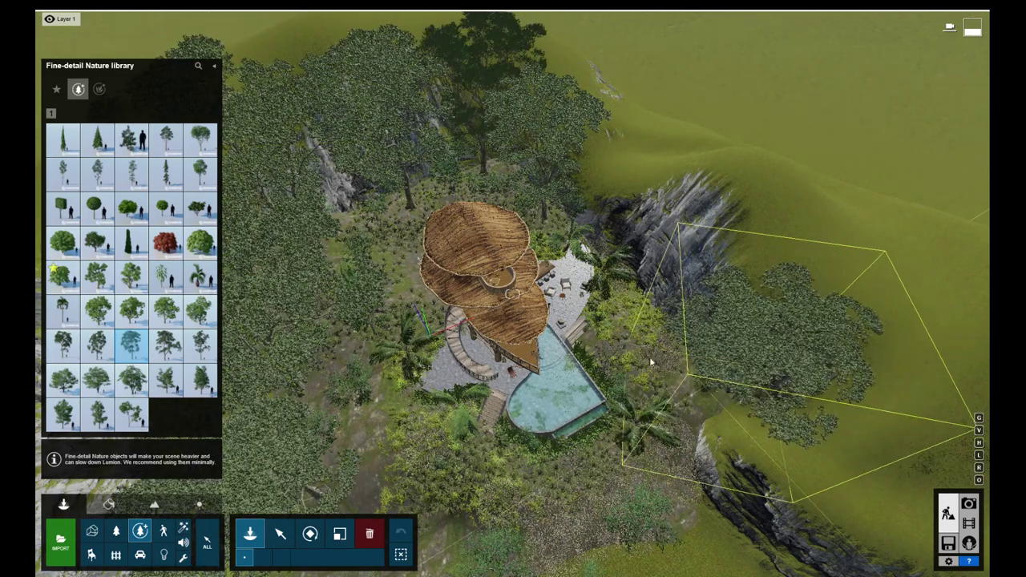
left_click(339, 533)
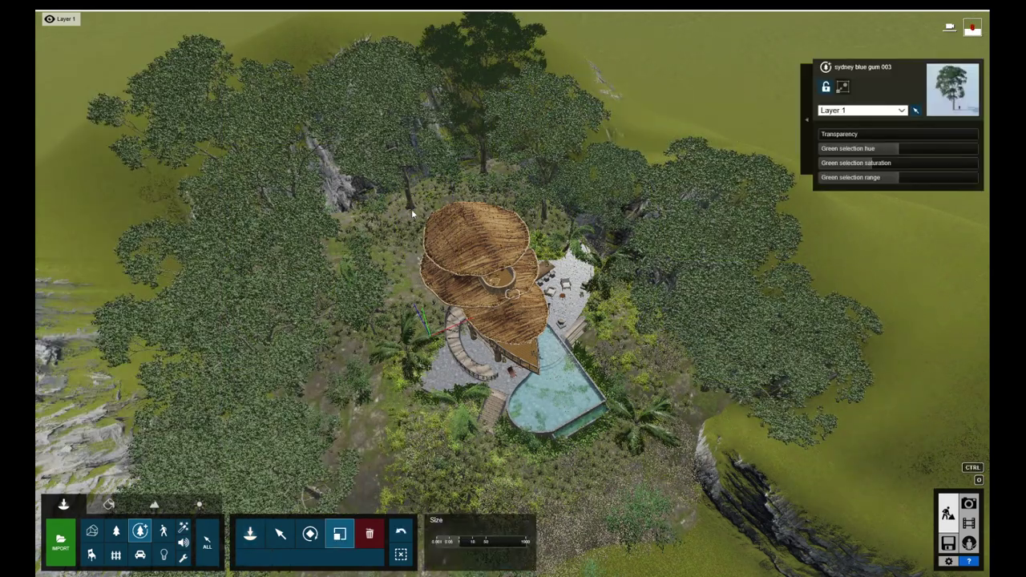
Step: Move the view down to the terrain below the house and switch to Photo mode
key("Escape")
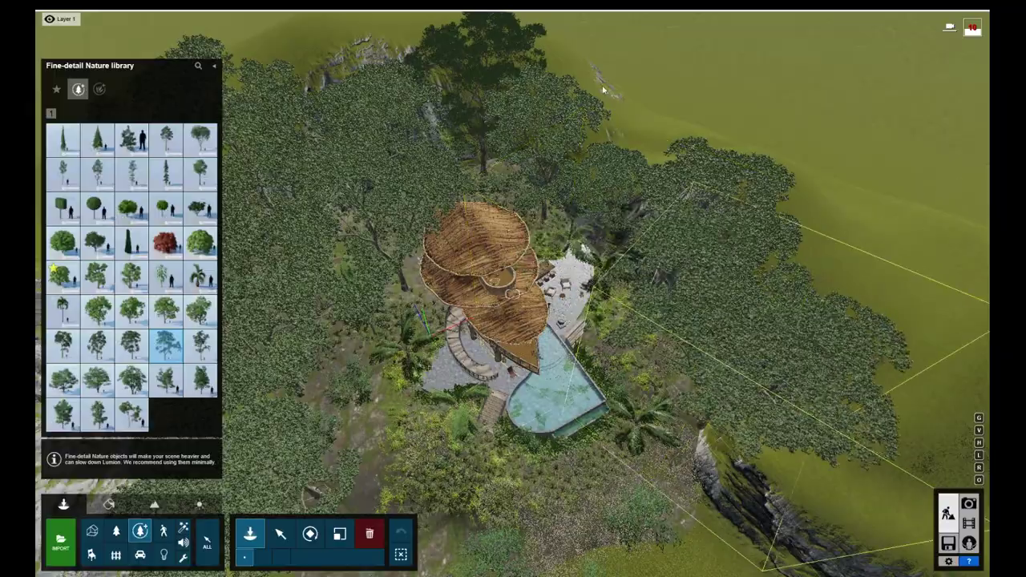
key("s")
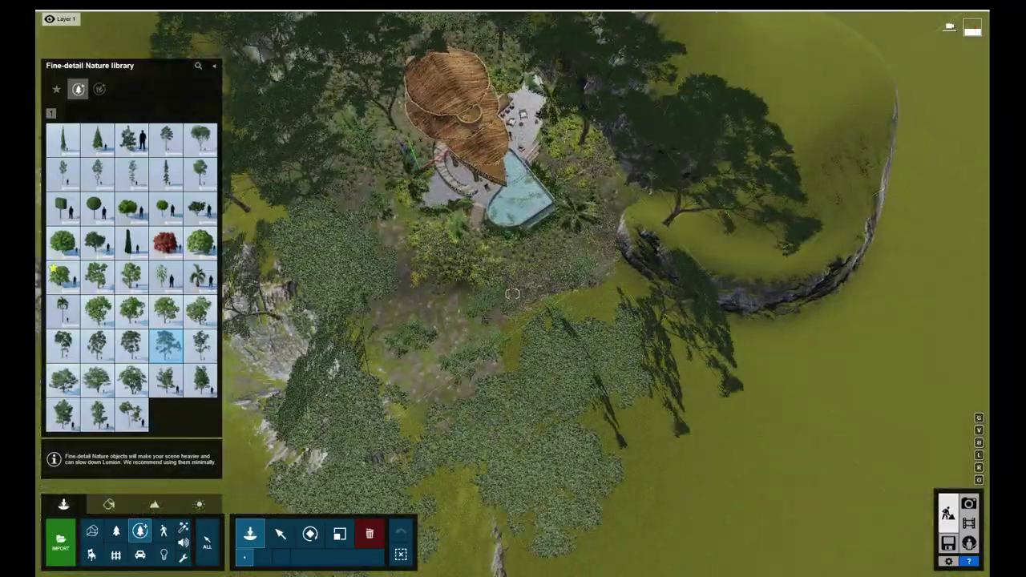
scroll(512, 294, "down", 5)
left_click(968, 504)
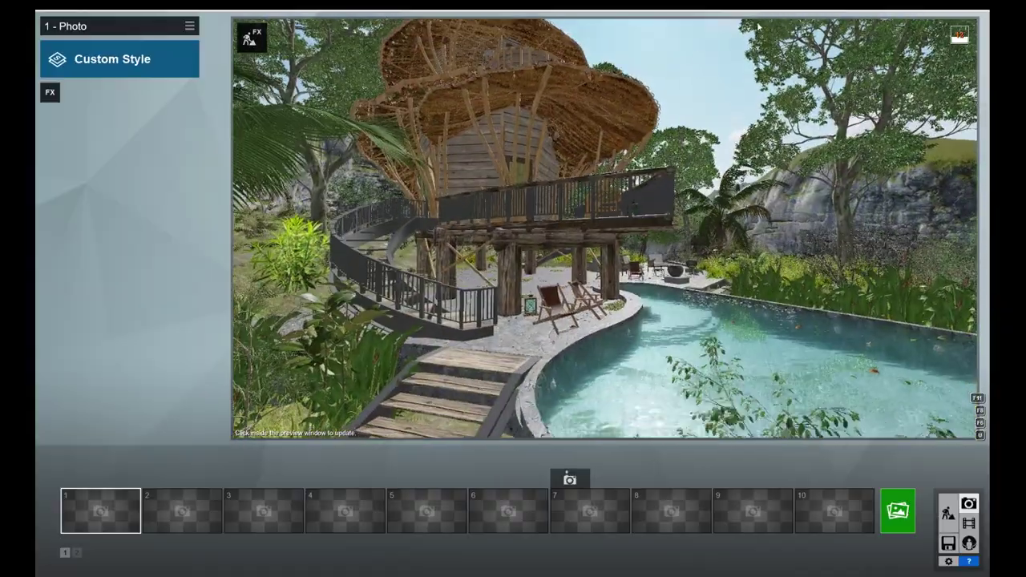
Step: Store the pulled-back treehouse view as Photo 1 and return to building from it
key("s")
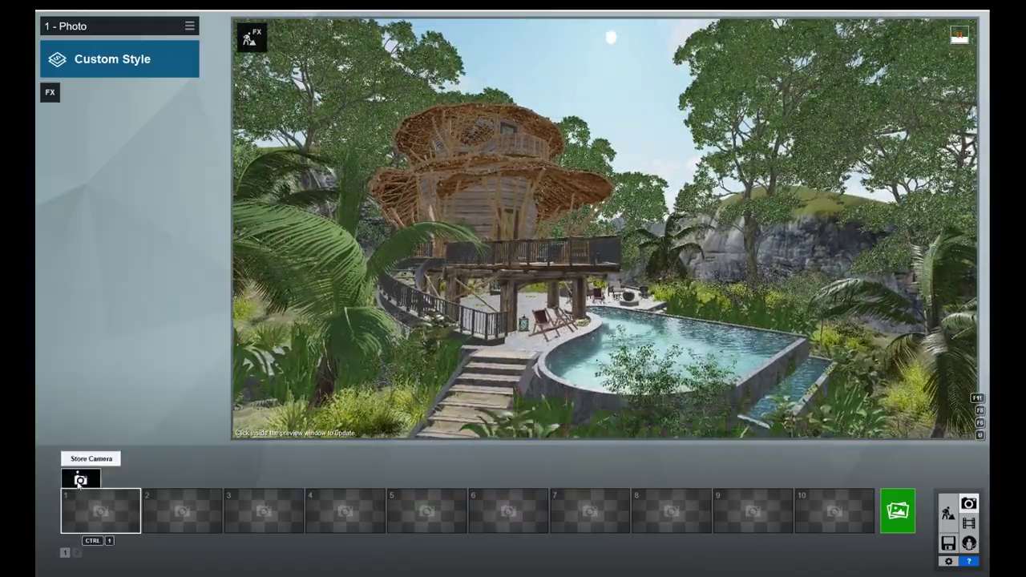
left_click(78, 481)
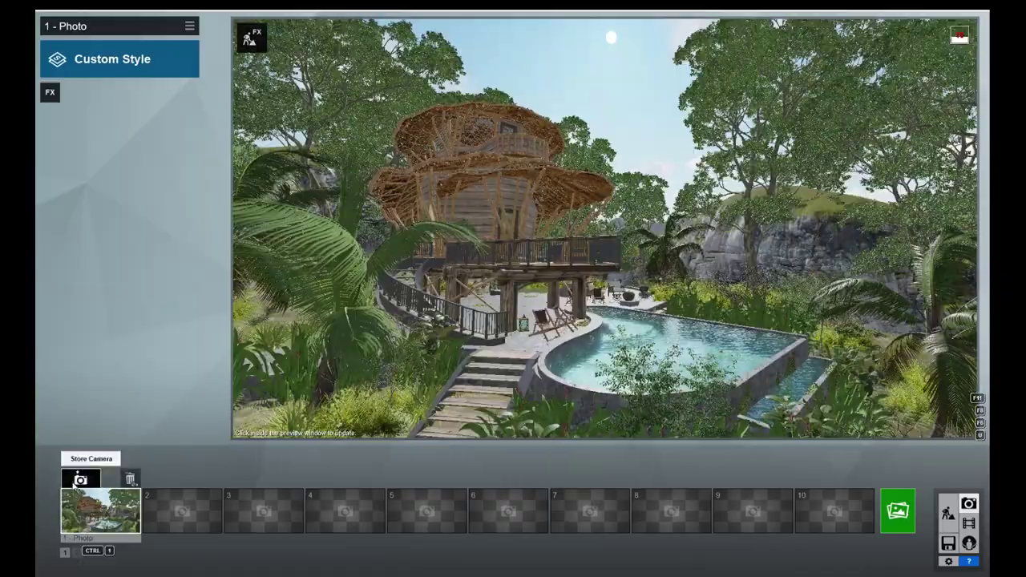
left_click(947, 512)
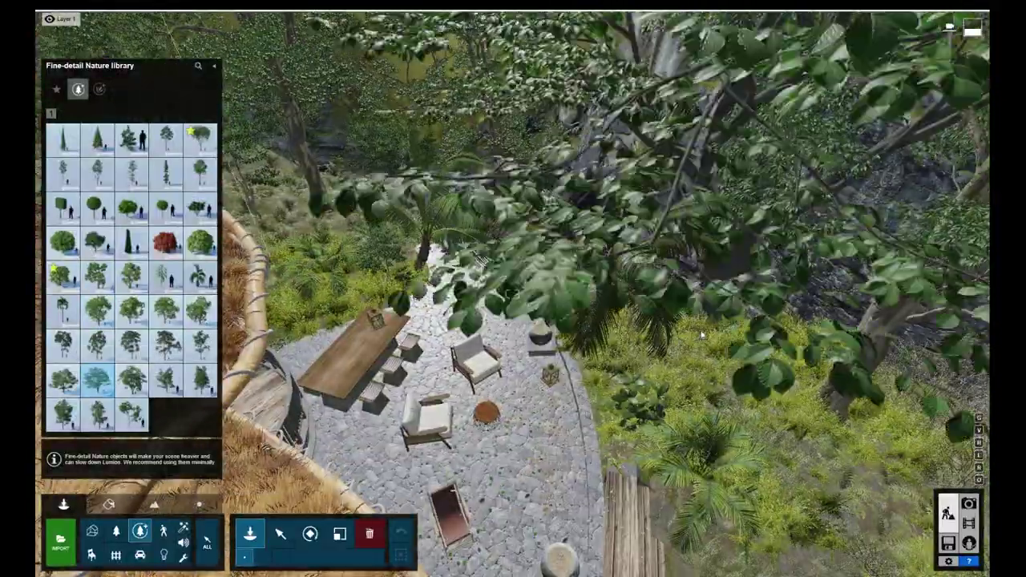
left_click(340, 533)
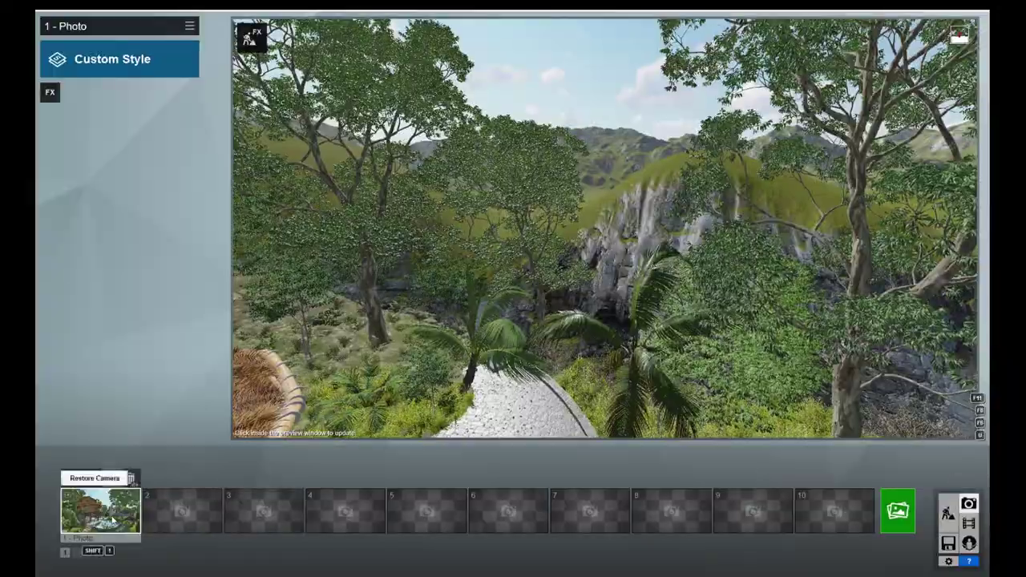
left_click(113, 519)
left_click(948, 512)
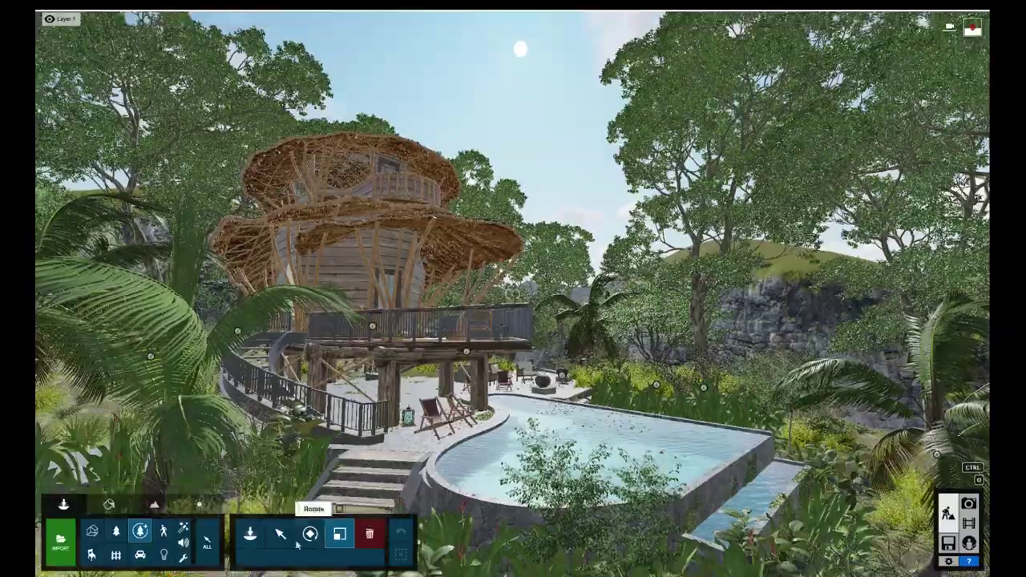
Step: Pick a bush from the Nature library's bushes category to place around the island
scroll(804, 401, "down", 2)
right_click_drag(689, 241, 566, 211)
left_click(115, 532)
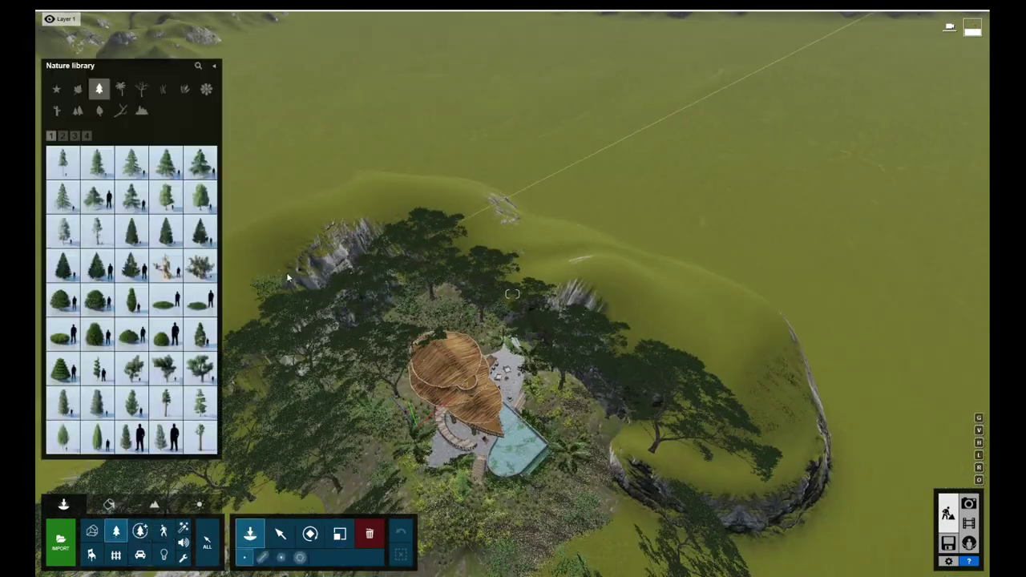
left_click(77, 110)
left_click(132, 265)
mouse_move(355, 268)
right_mouse_down()
mouse_move(449, 265)
mouse_move(439, 299)
right_mouse_up()
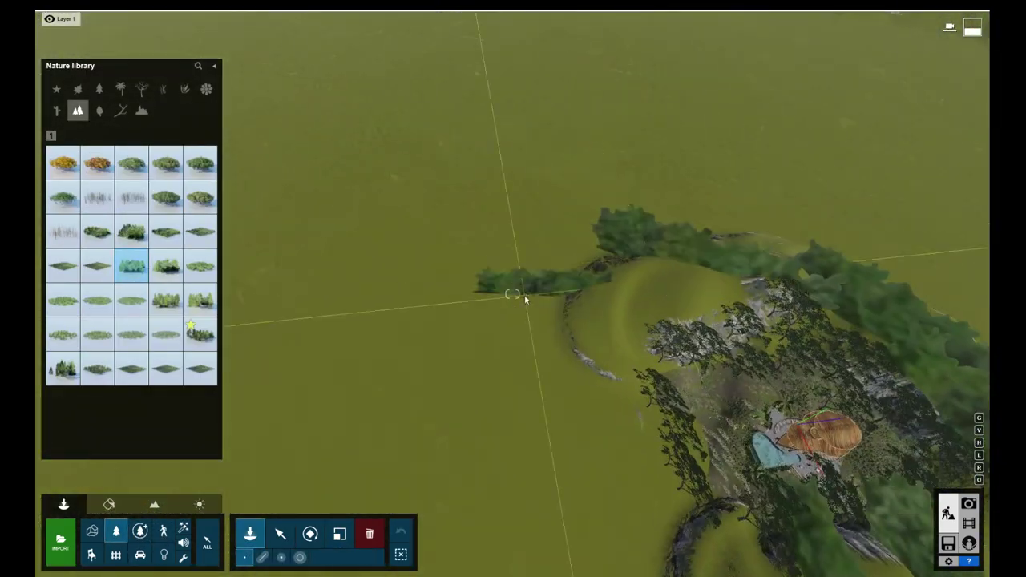
Step: Restore the saved treehouse camera and select the sweet chestnut 003 fine-detail tree
left_click(968, 504)
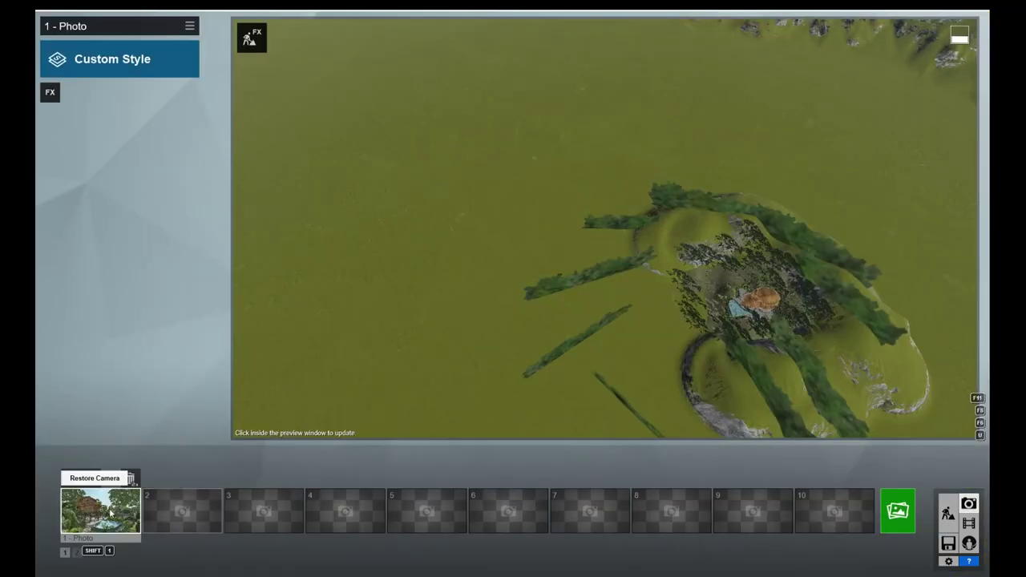
left_click(95, 477)
left_click(948, 511)
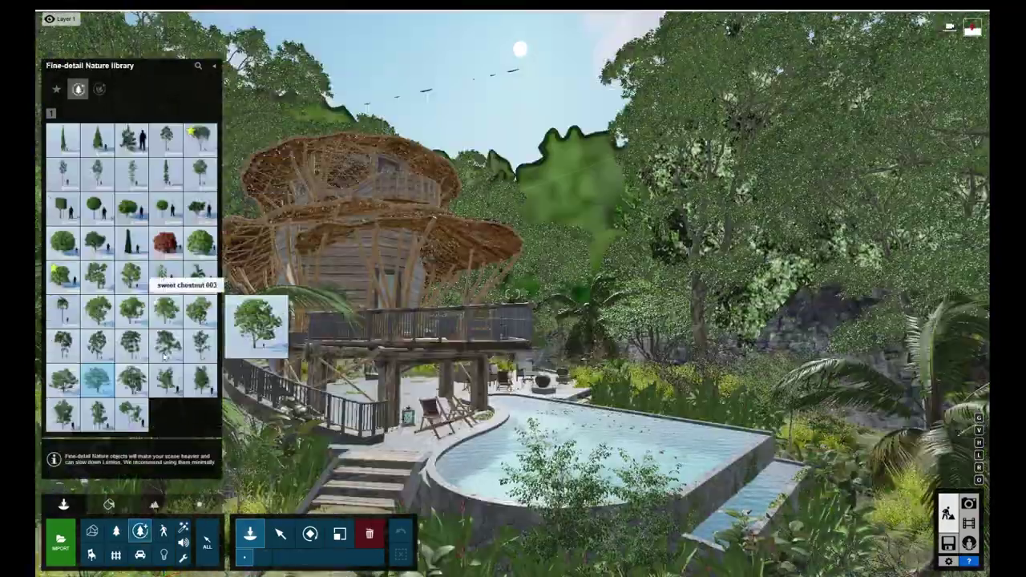
left_click(163, 356)
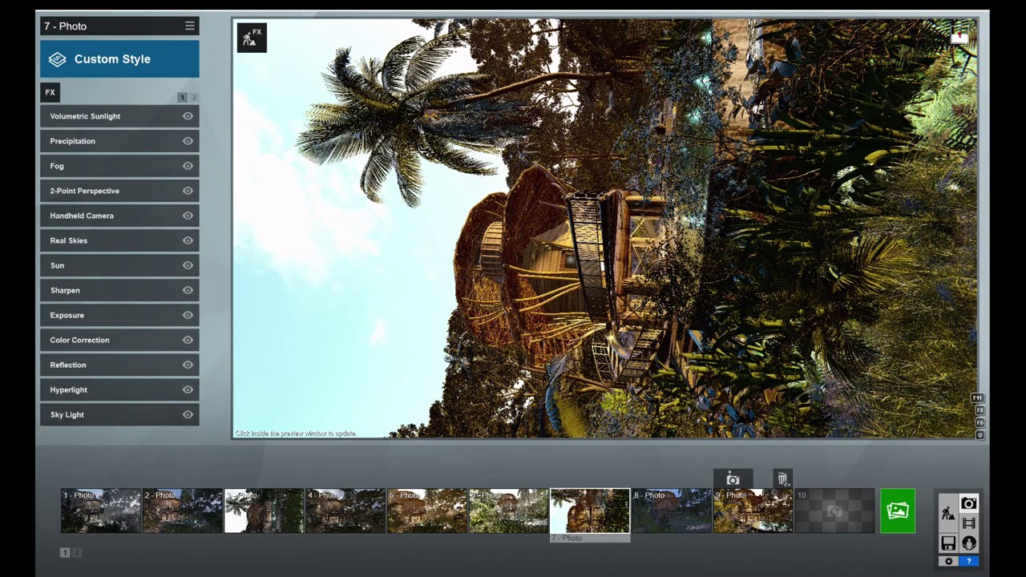
Step: Review photo 7's Volumetric Sunlight, Precipitation and Fog effect settings
left_click(194, 97)
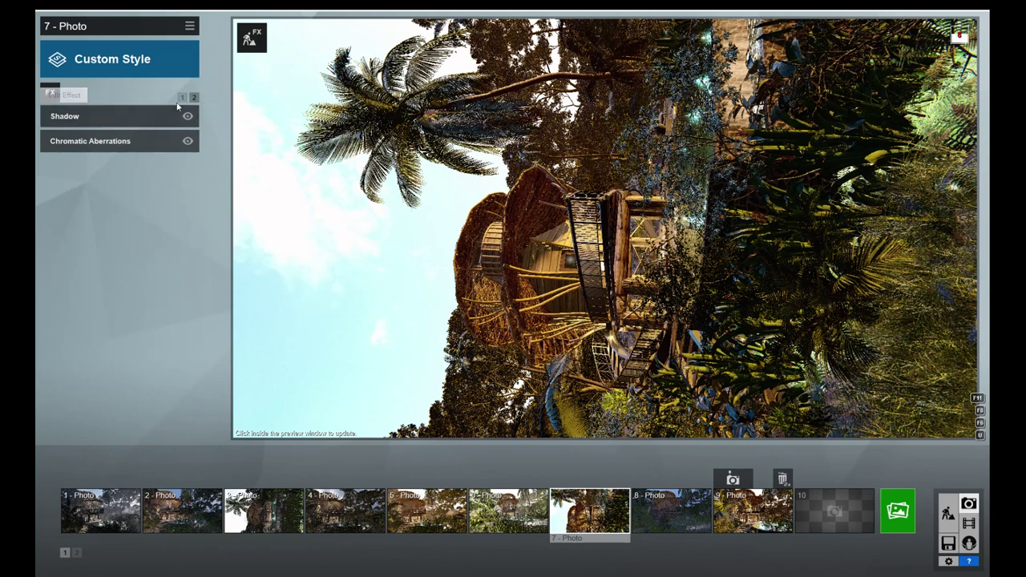
left_click(182, 97)
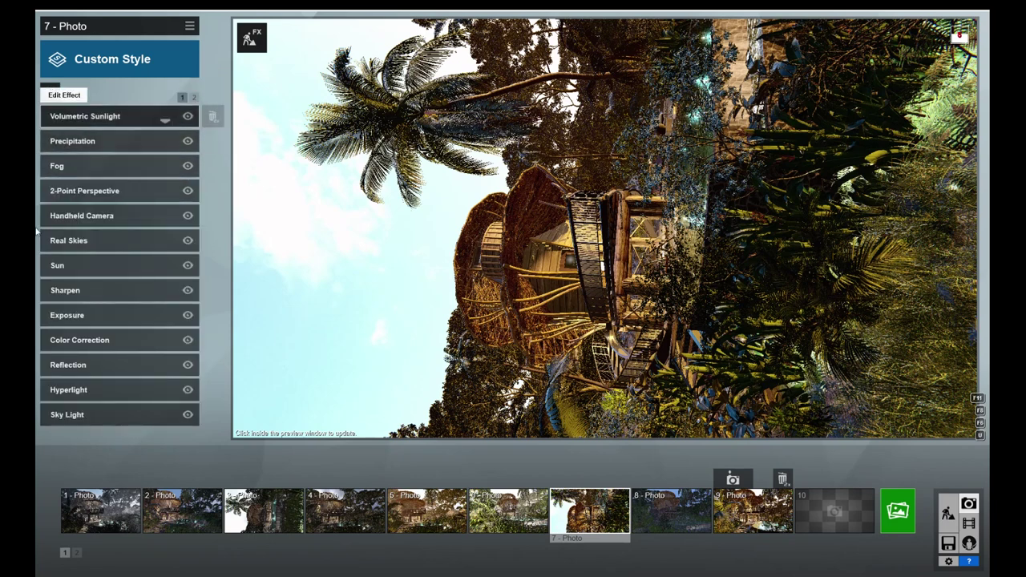
left_click(88, 120)
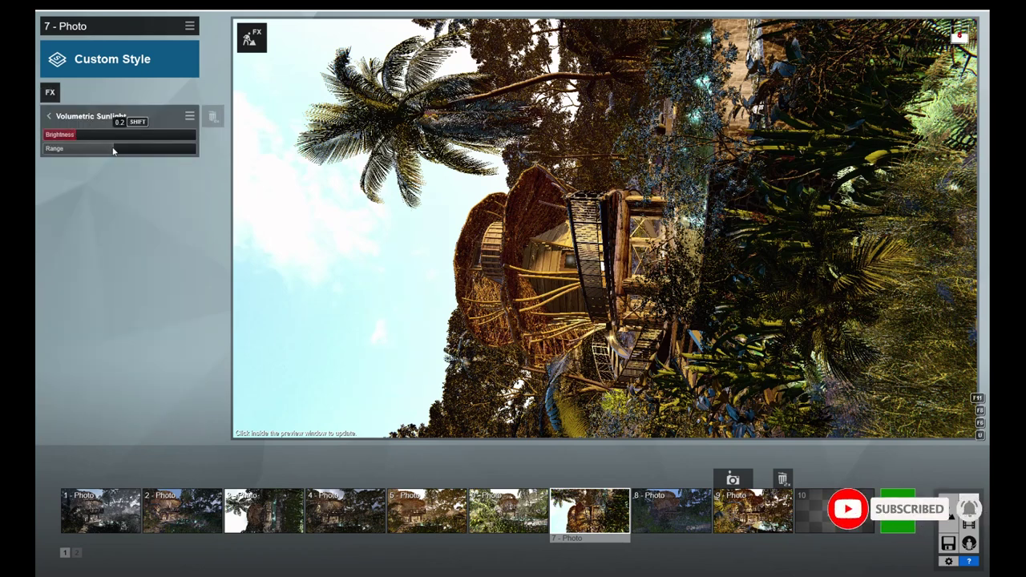
left_click(51, 118)
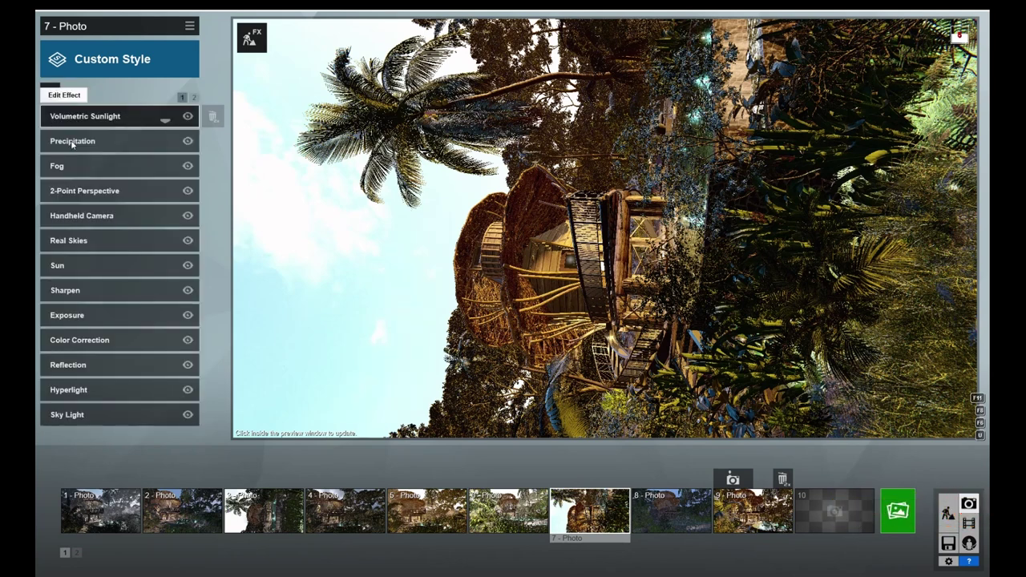
left_click(72, 141)
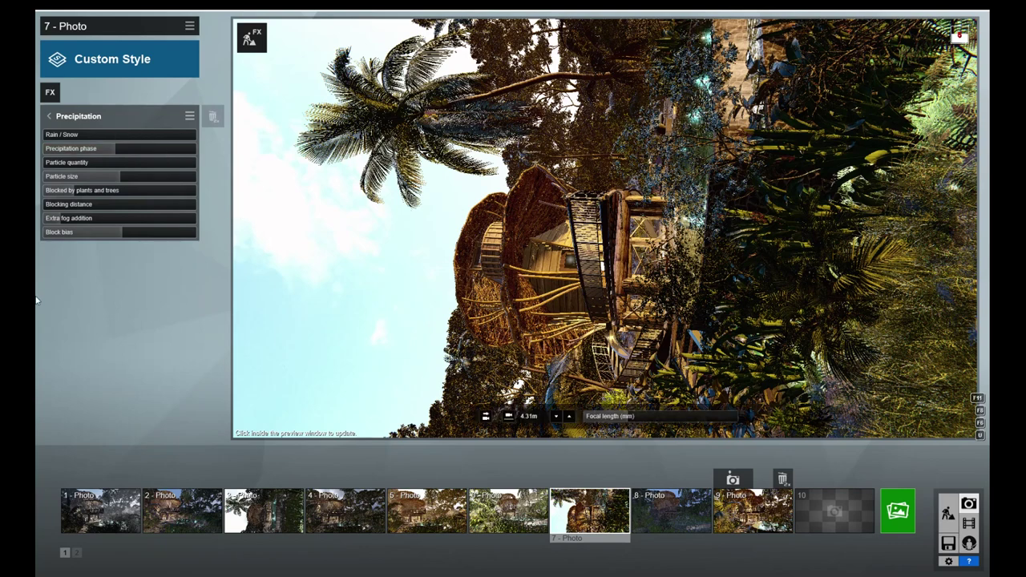
left_click(48, 116)
mouse_move(112, 166)
left_click(61, 167)
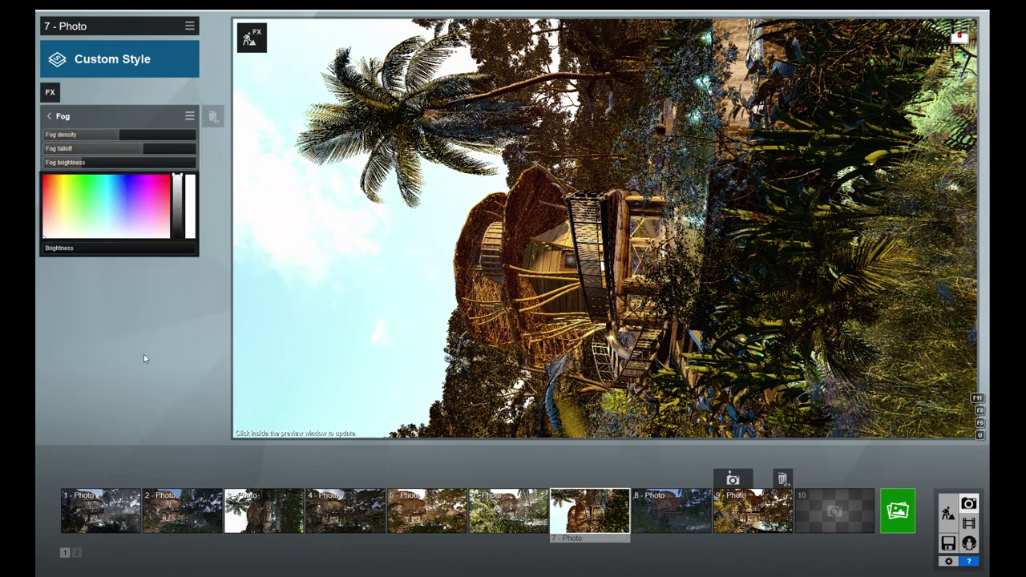
left_click(49, 118)
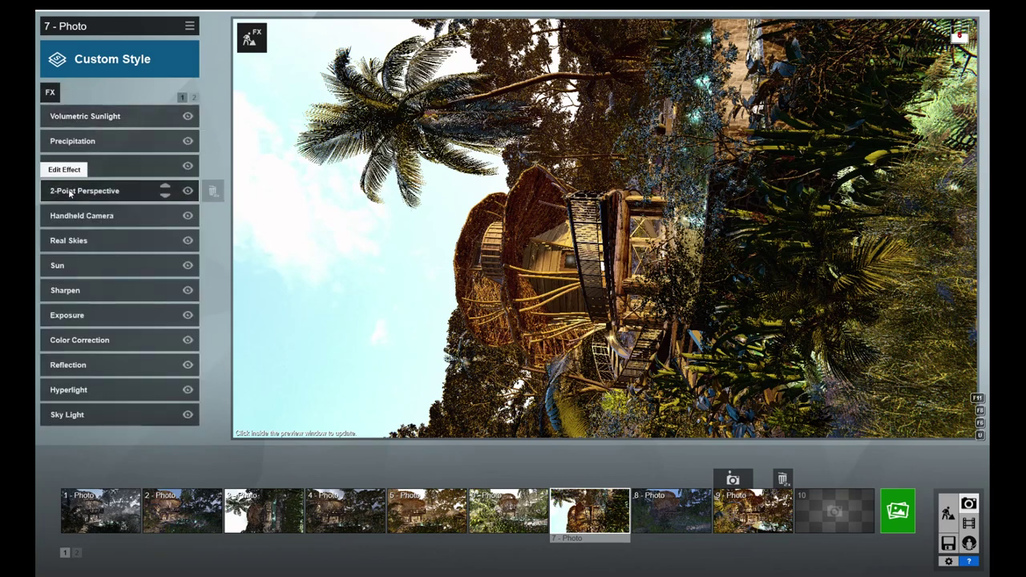
Step: Set 2-Point Perspective to 0.2 and Handheld Camera tilt to 90° for a portrait frame
left_click(70, 192)
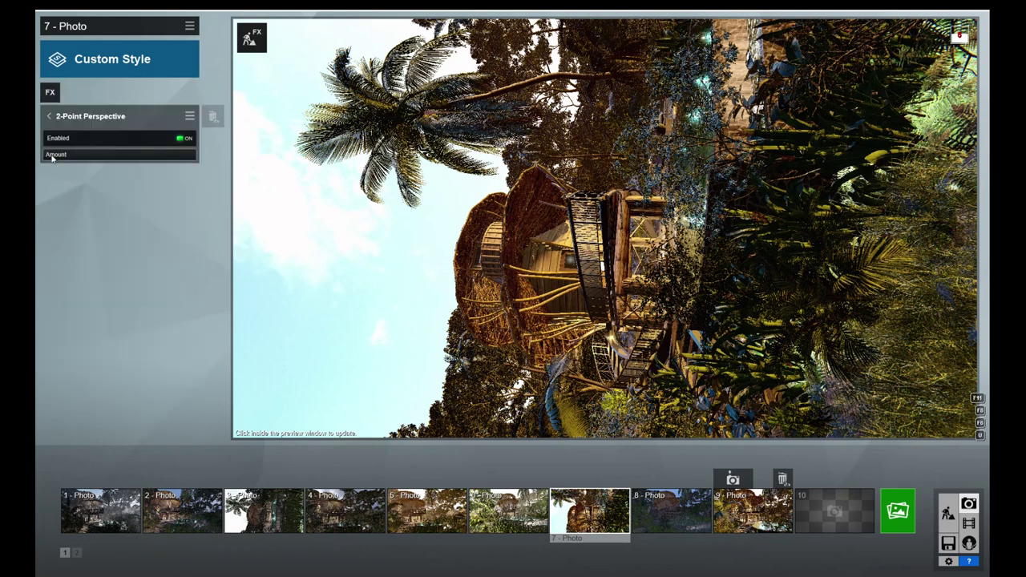
left_click(73, 161)
left_click(49, 117)
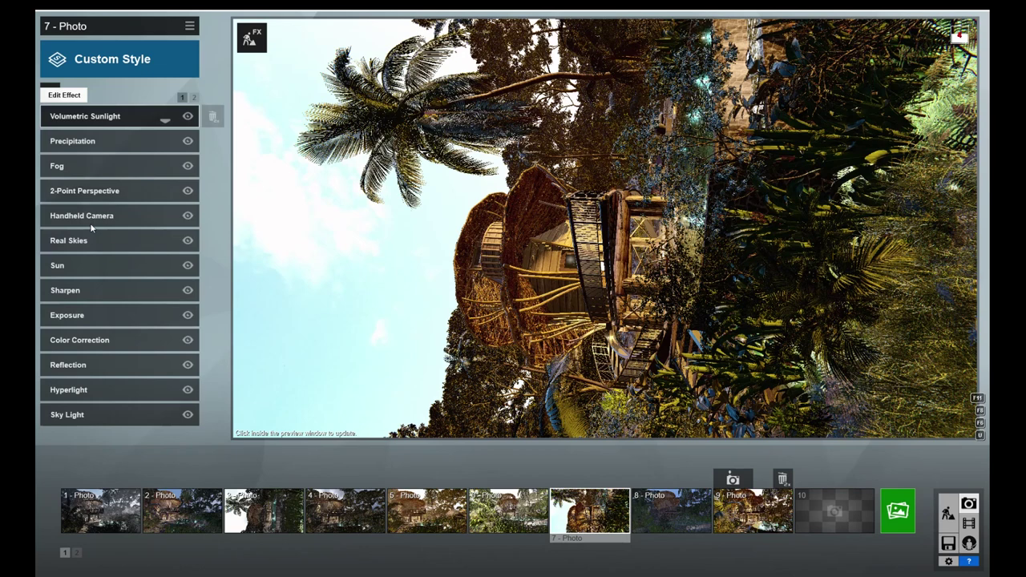
left_click(86, 216)
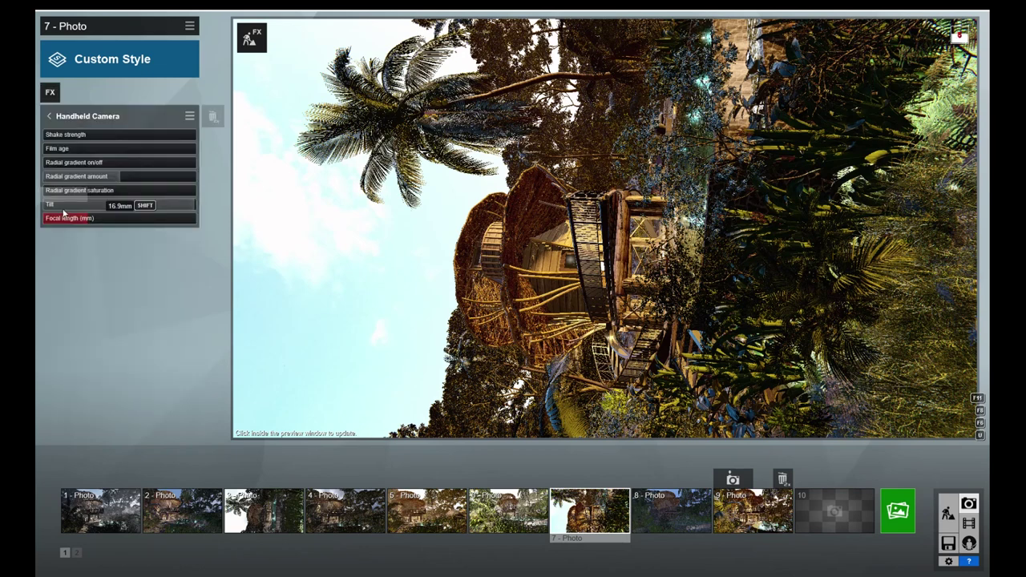
left_click_drag(77, 204, 122, 209)
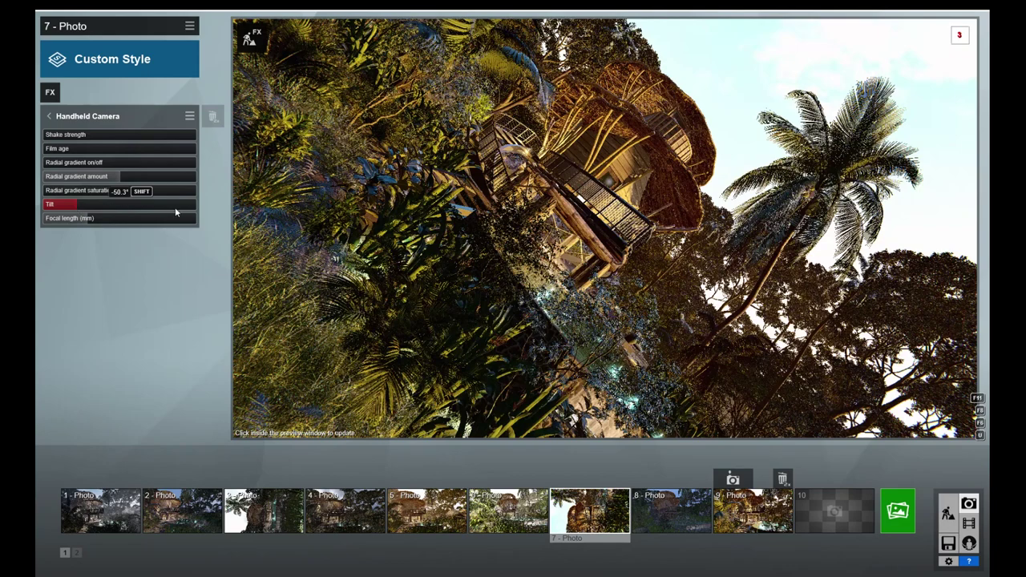
left_click_drag(122, 209, 203, 210)
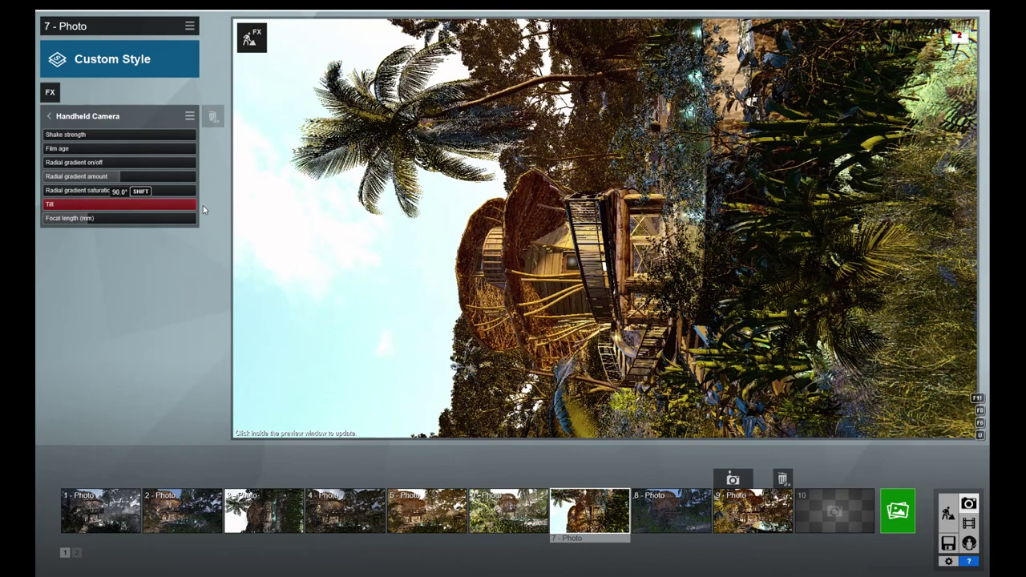
left_click(50, 117)
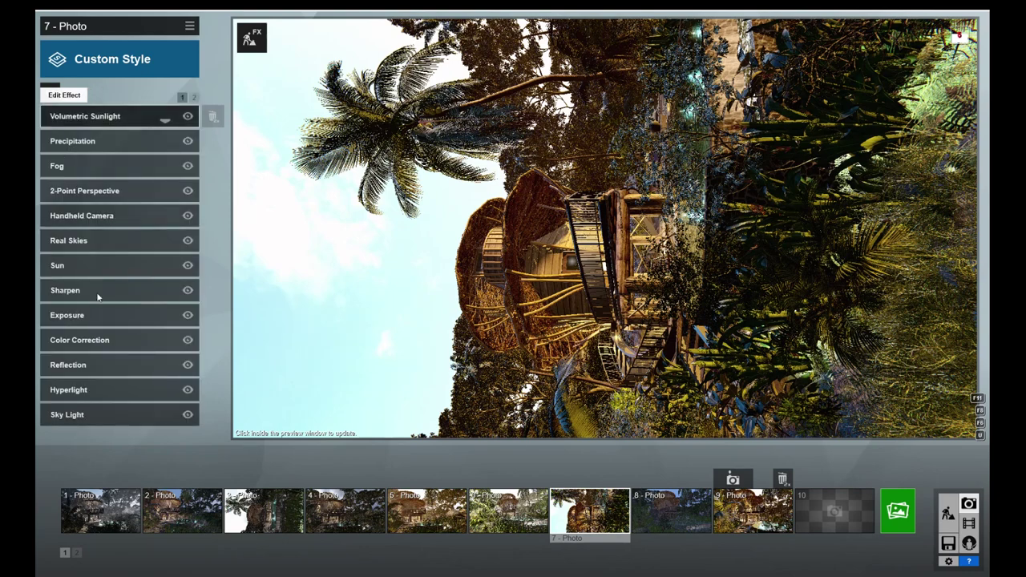
left_click(75, 242)
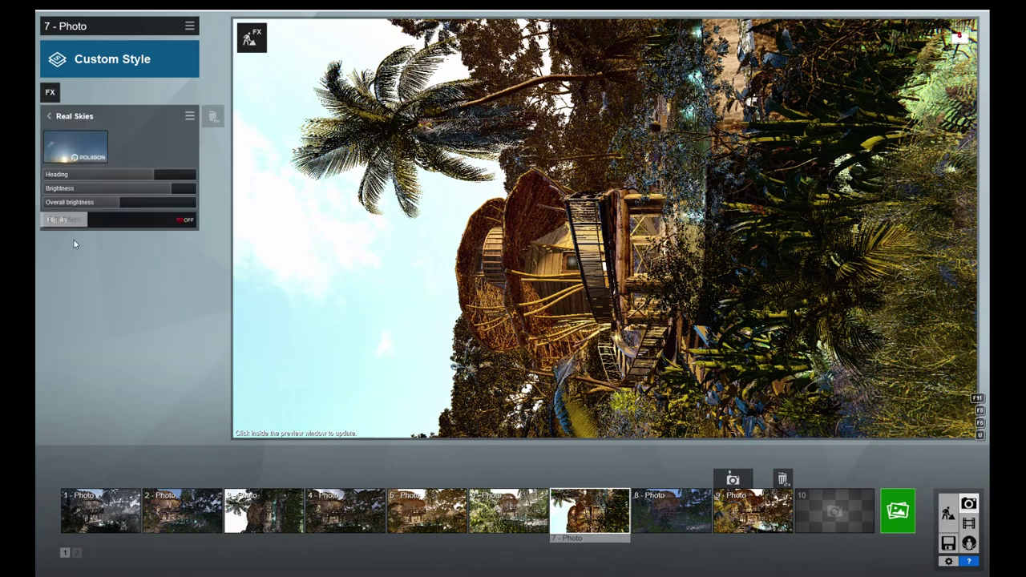
Step: Choose the Morning 5 sky from the Morning skies, then go back to the effects list
left_click(78, 151)
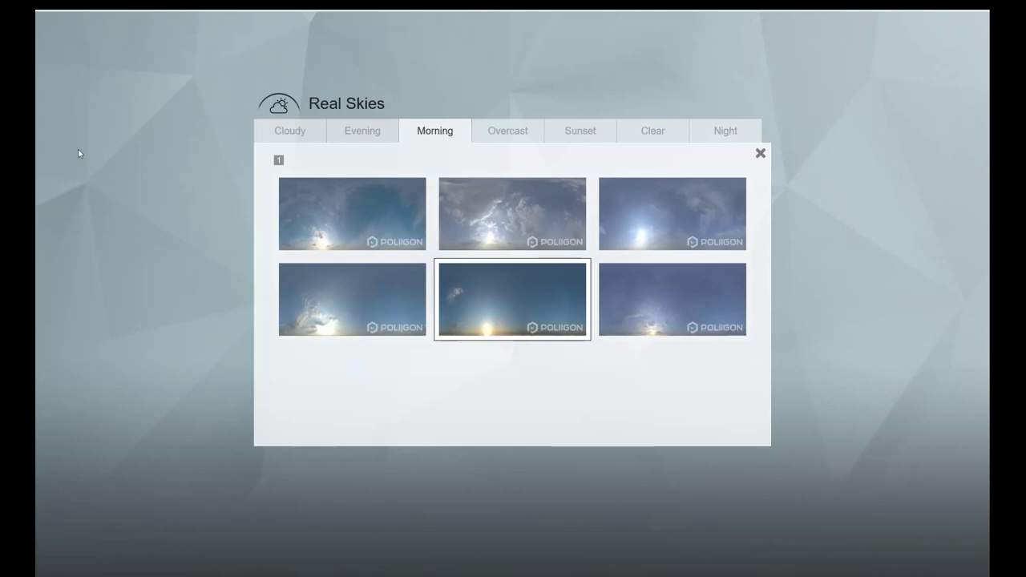
left_click(501, 330)
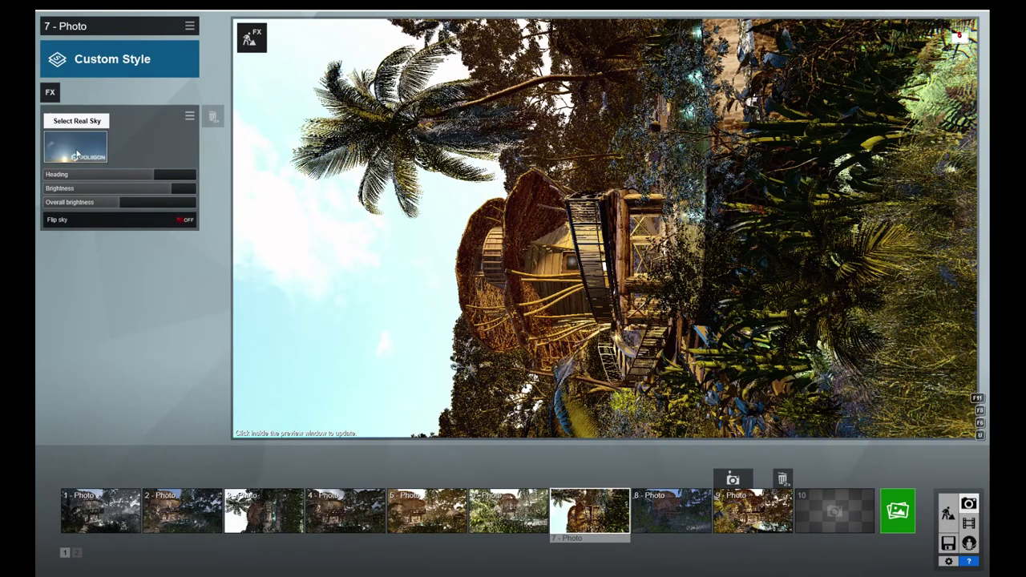
left_click(77, 153)
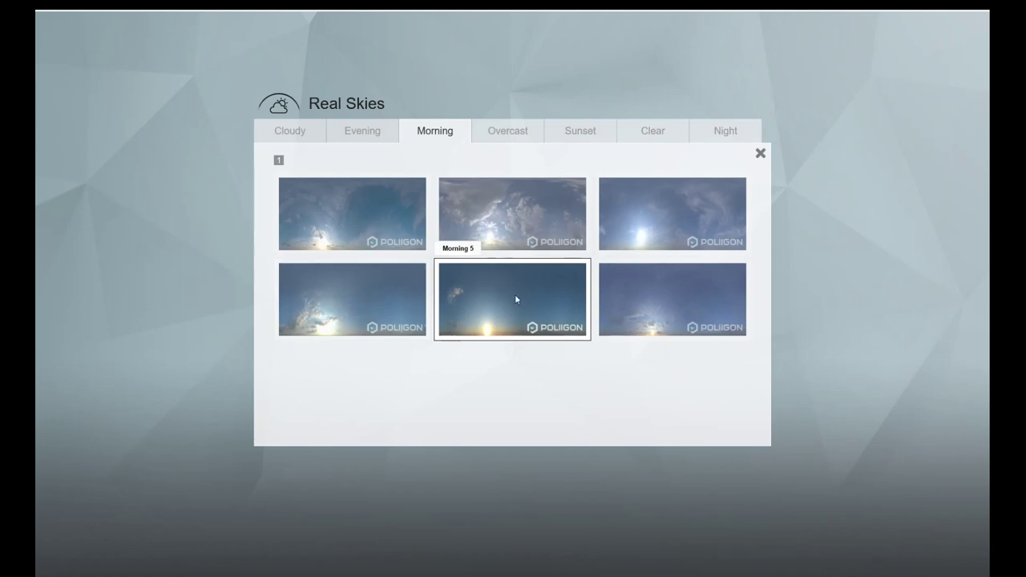
left_click(89, 270)
left_click(49, 117)
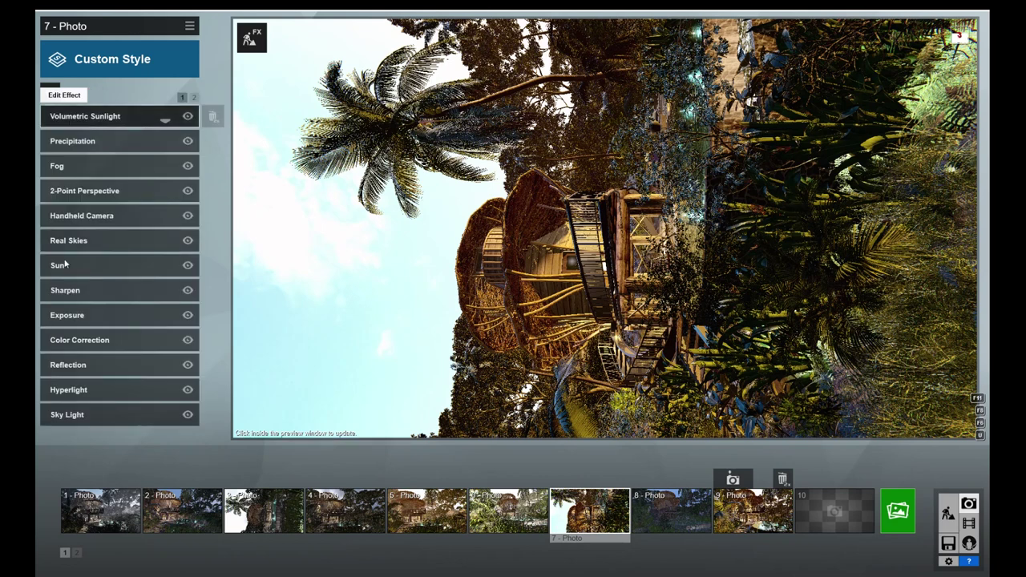
left_click(63, 267)
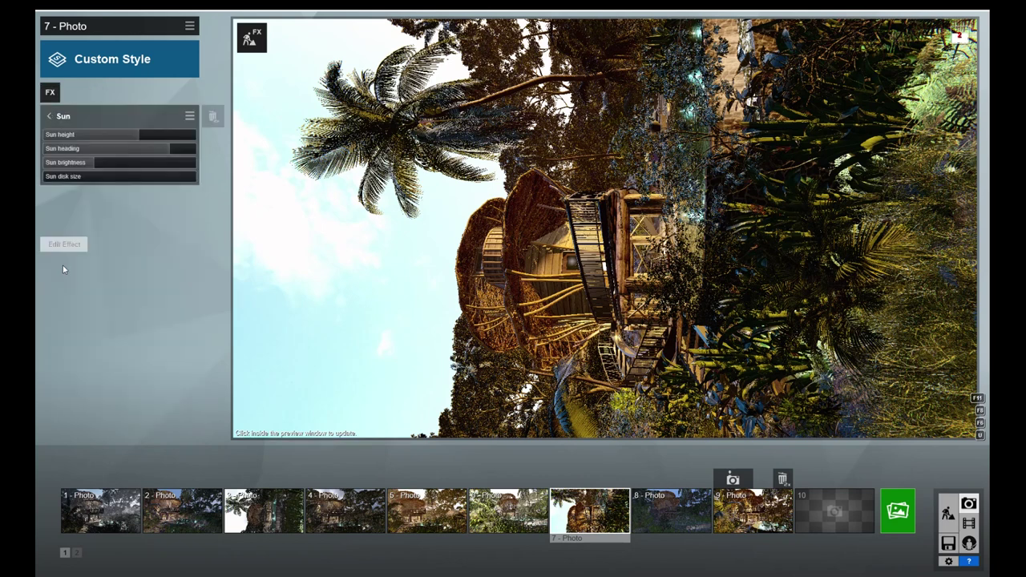
Step: Review the Sun, Sharpen, Exposure and Color Correction effect settings on Photo 7
left_click(50, 119)
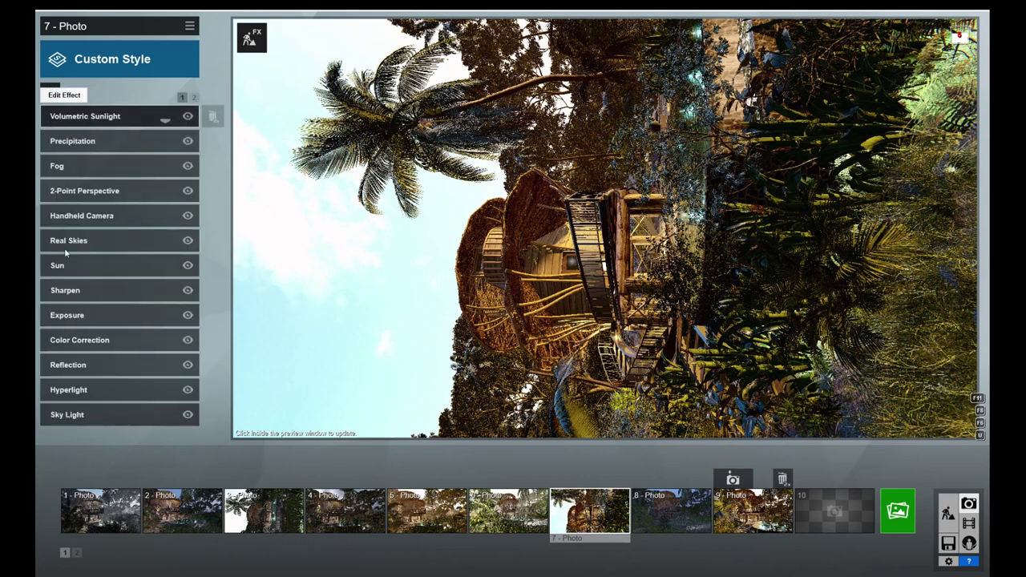
left_click(68, 292)
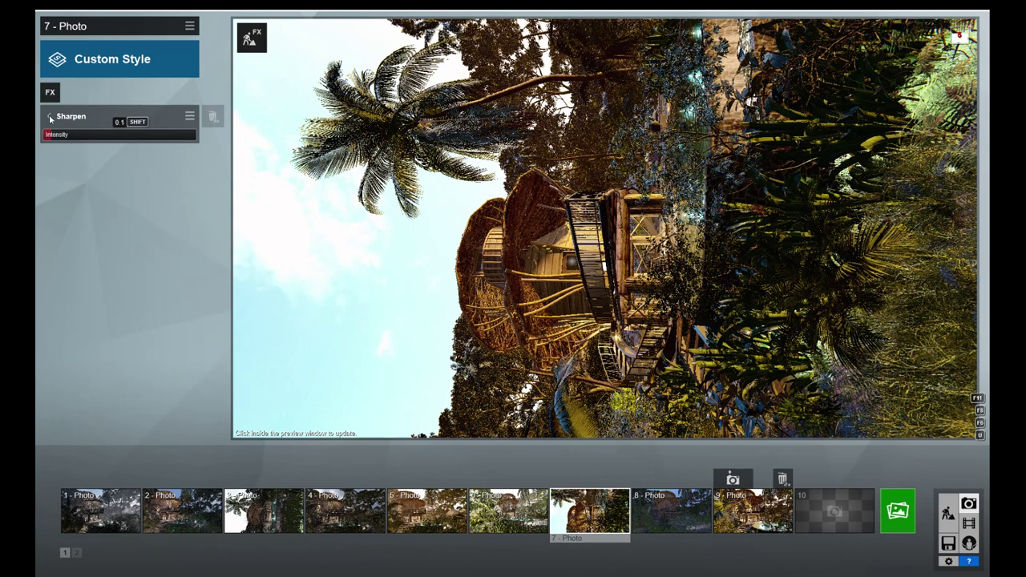
left_click(50, 118)
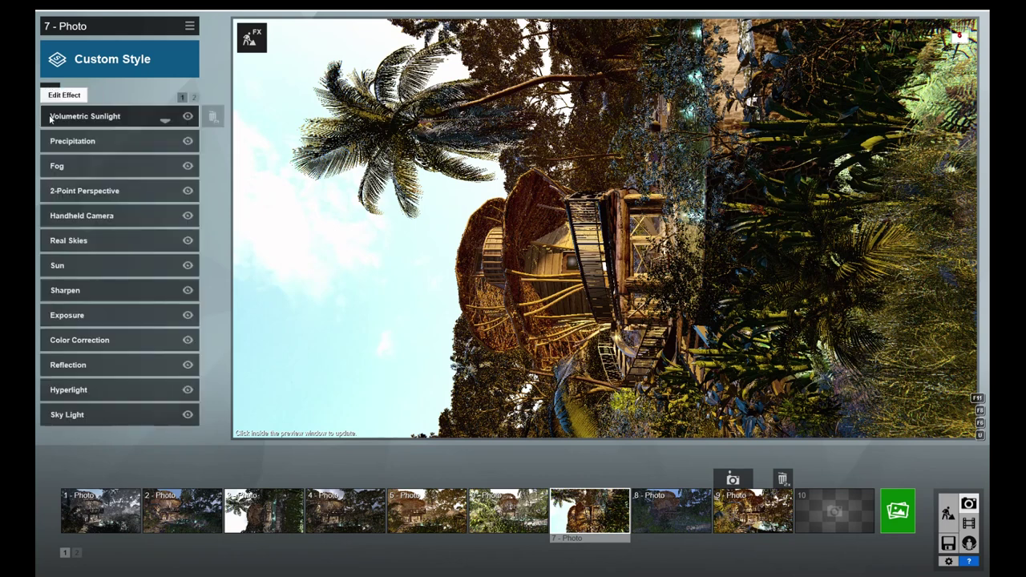
left_click(68, 316)
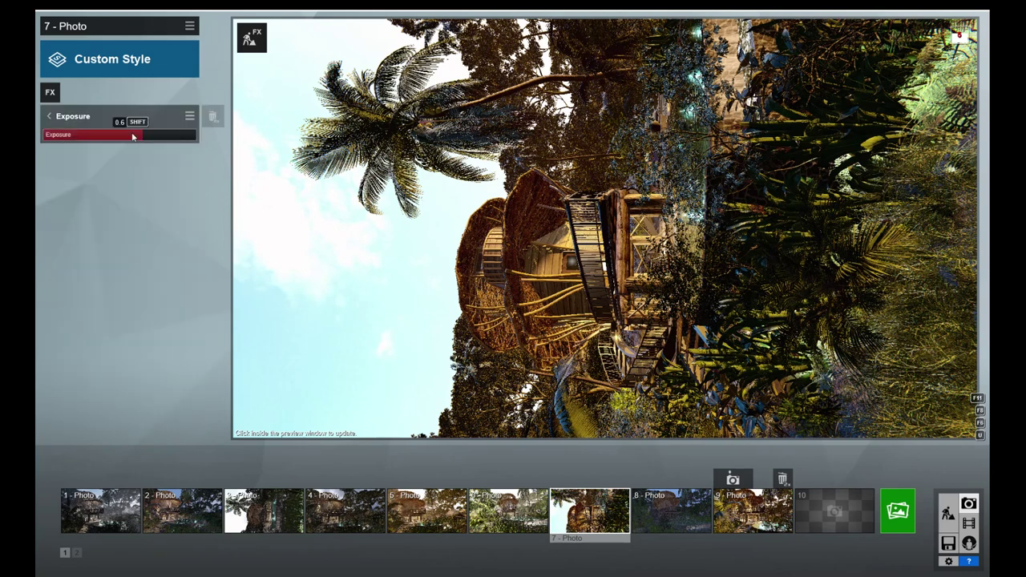
left_click(50, 117)
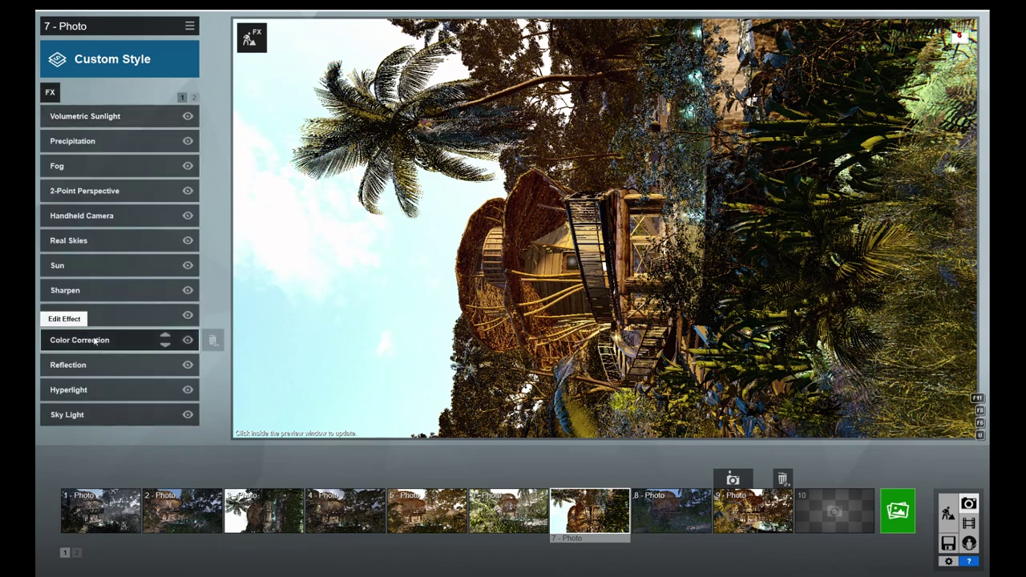
left_click(94, 340)
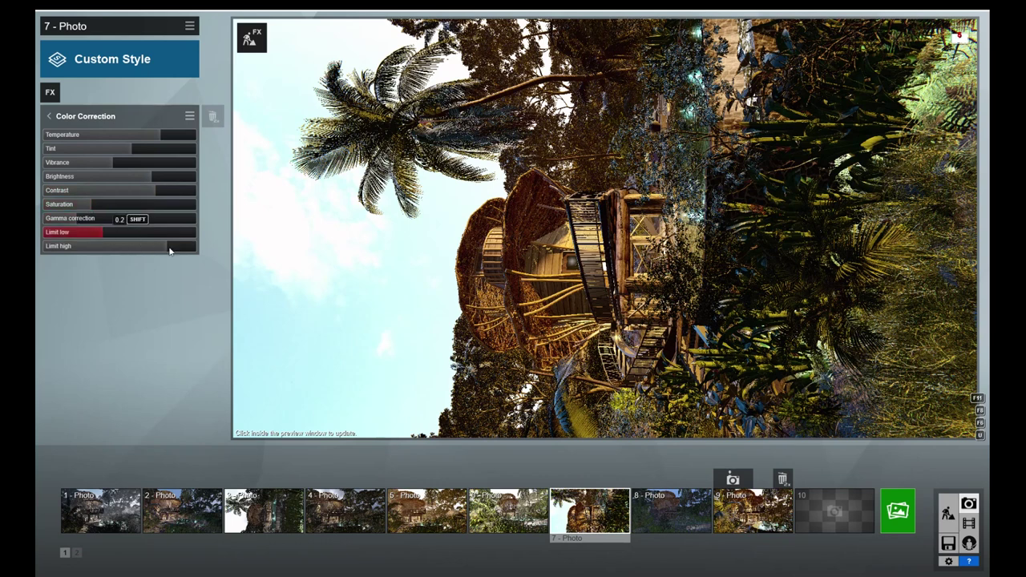
left_click(50, 118)
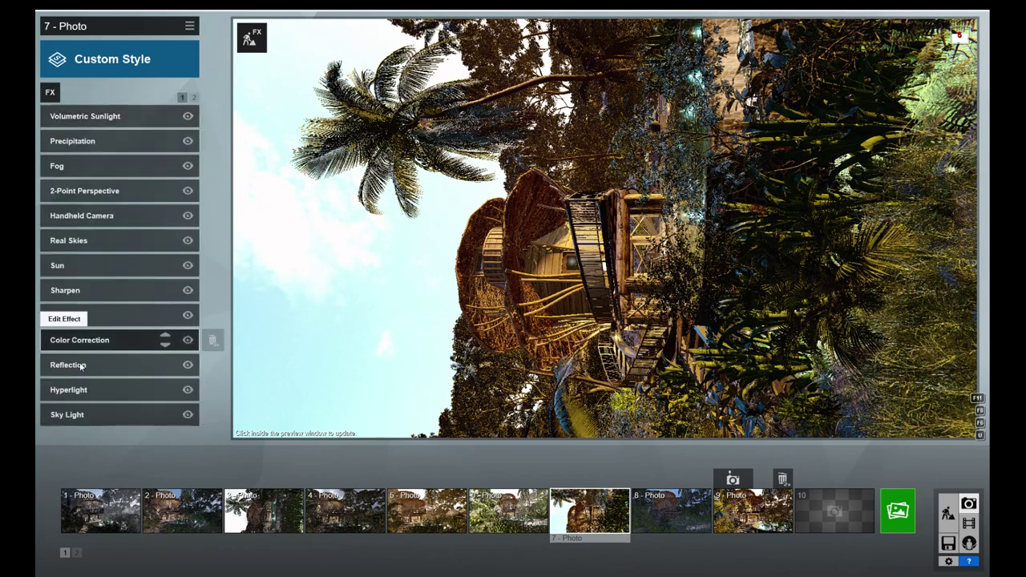
Step: In the Reflection effect, edit the reflection planes and select planes 8 down to 1
left_click(81, 365)
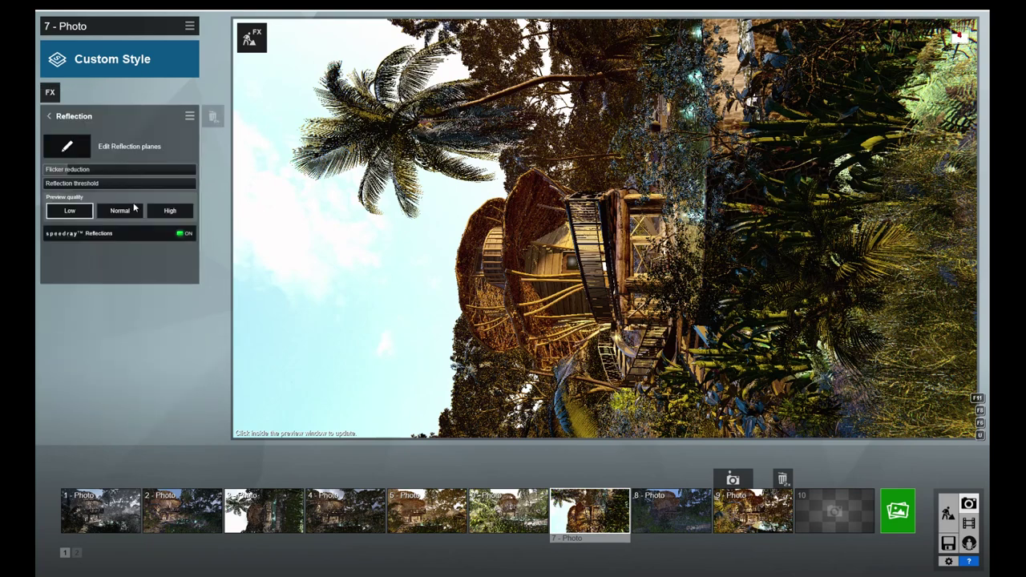
left_click(69, 145)
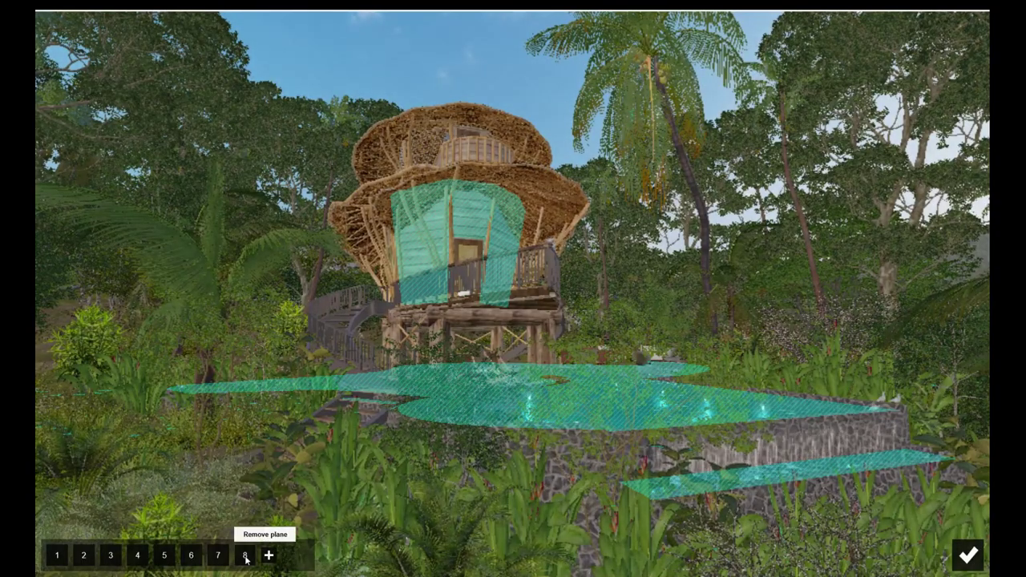
left_click(244, 555)
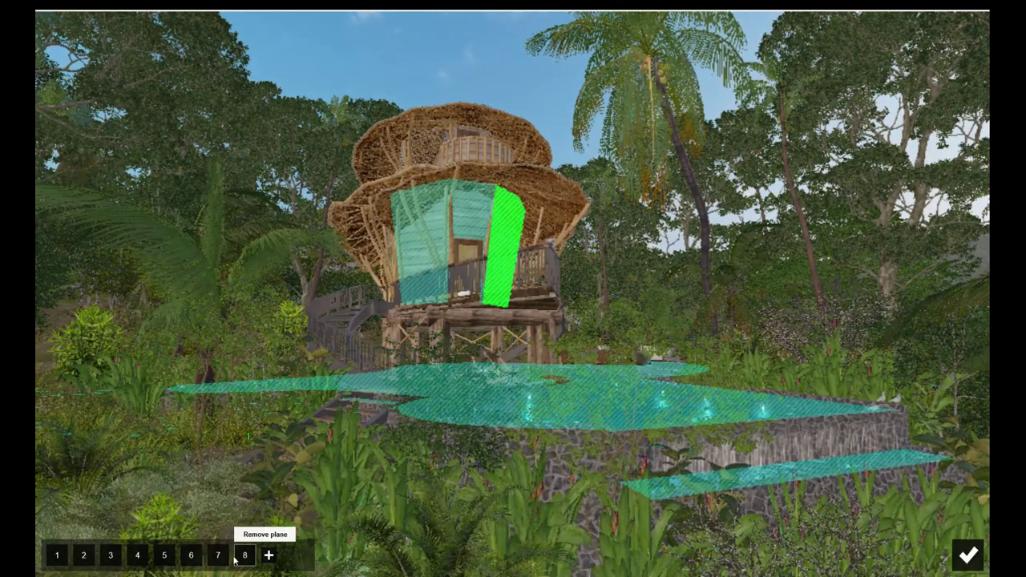
left_click(191, 555)
left_click(164, 555)
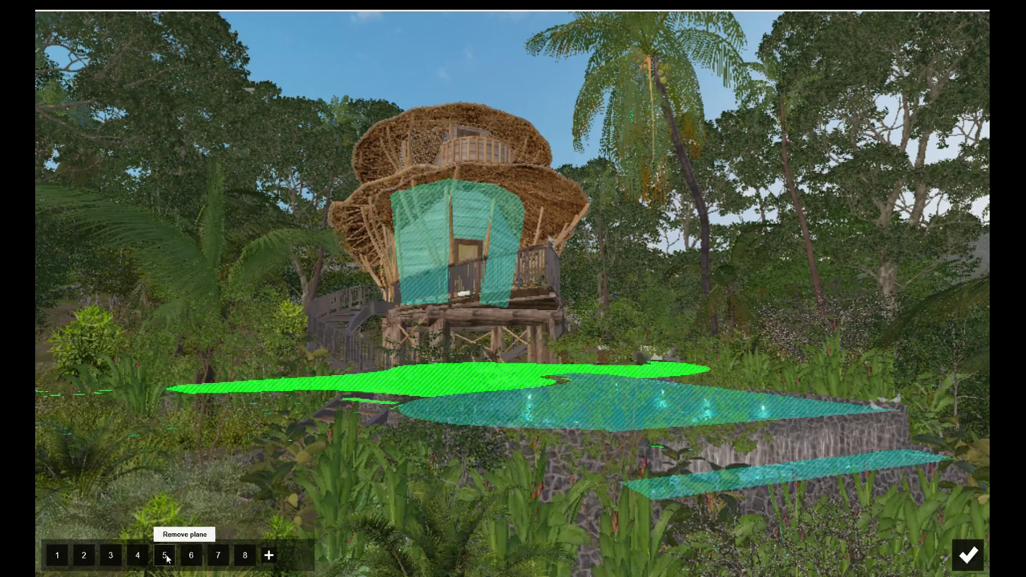
left_click(138, 558)
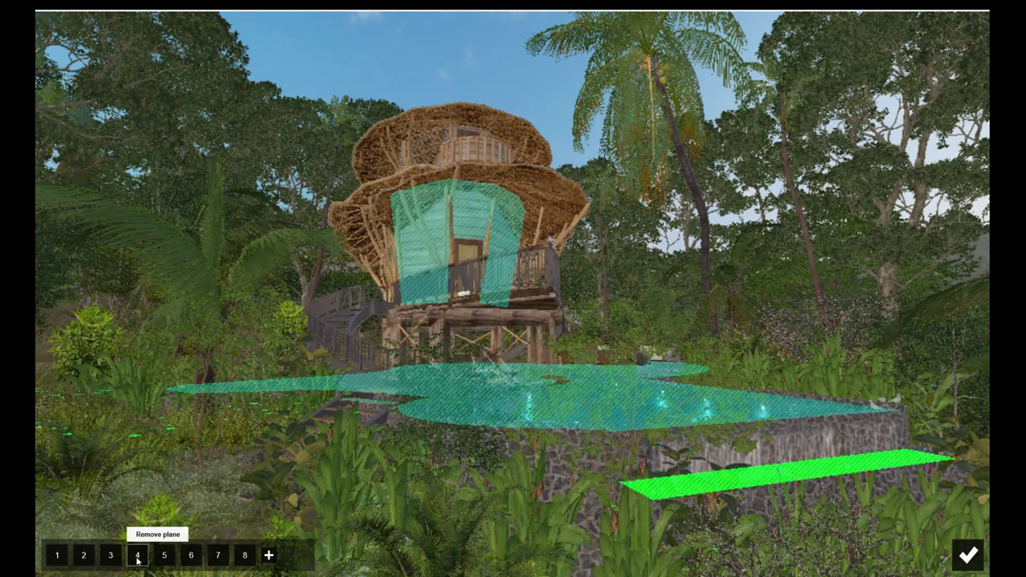
left_click(121, 560)
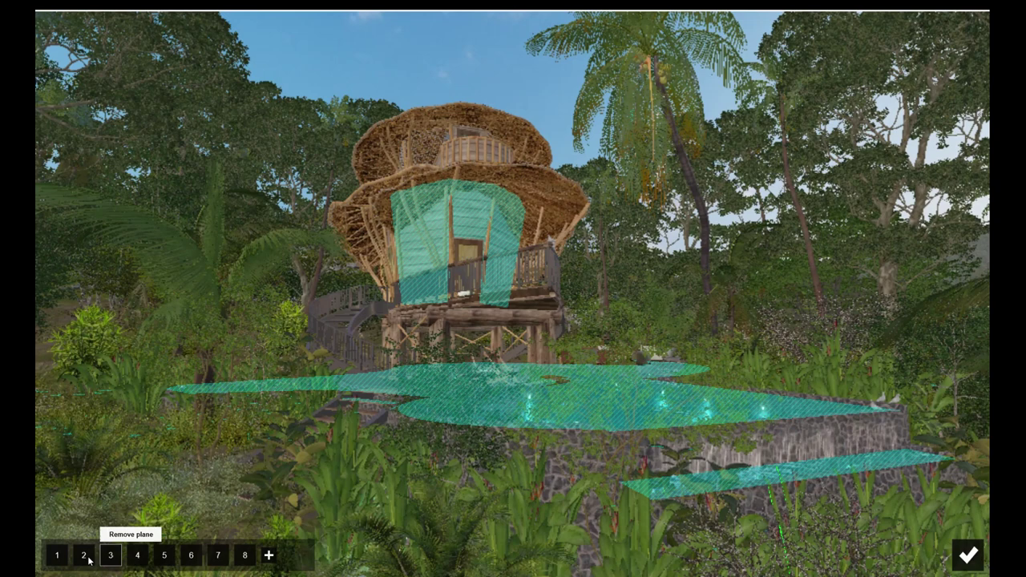
left_click(84, 557)
left_click(57, 556)
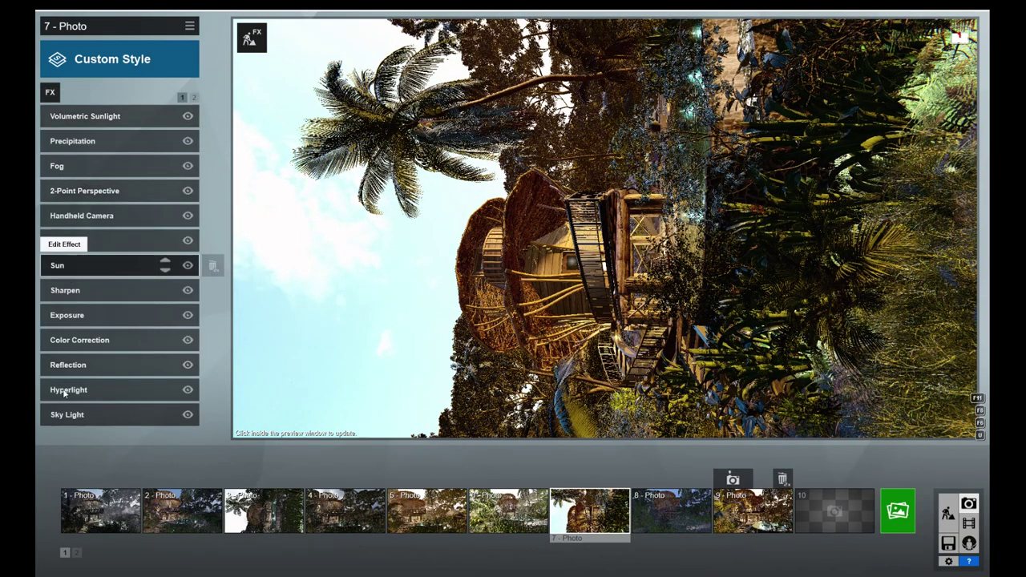
Step: Look over the Hyperlight and Sky Light effect settings
left_click(64, 391)
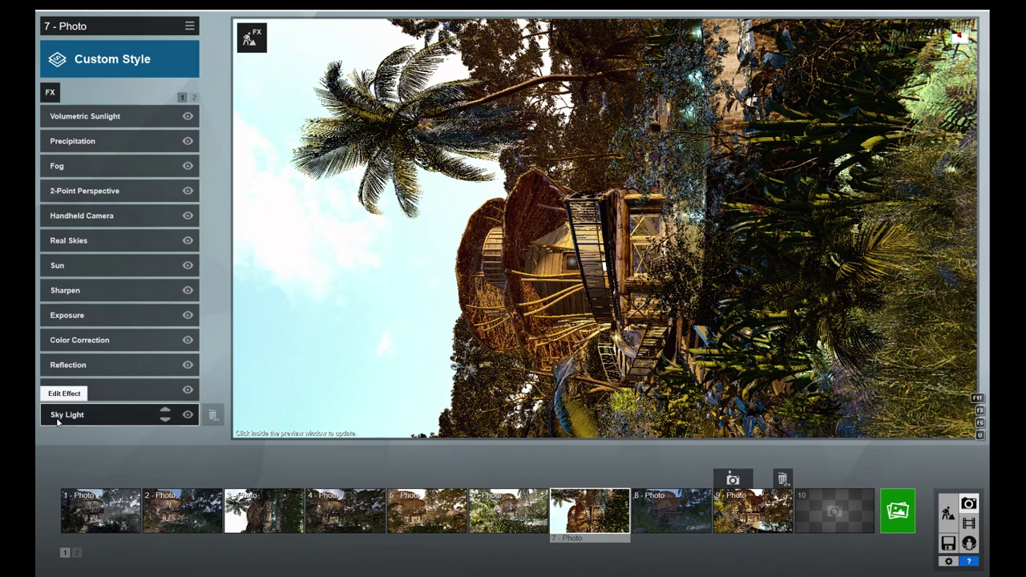
left_click(57, 422)
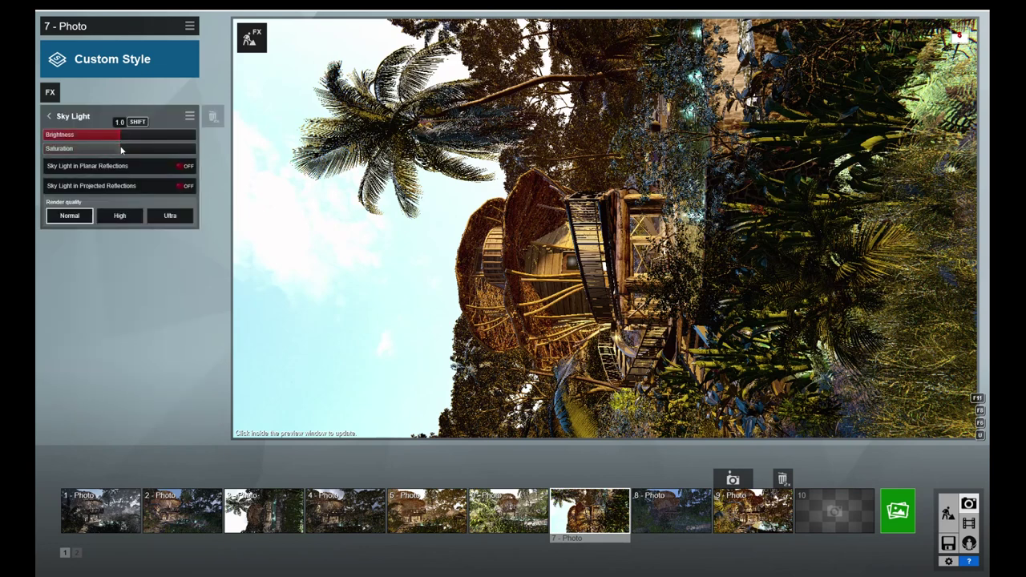
left_click(50, 117)
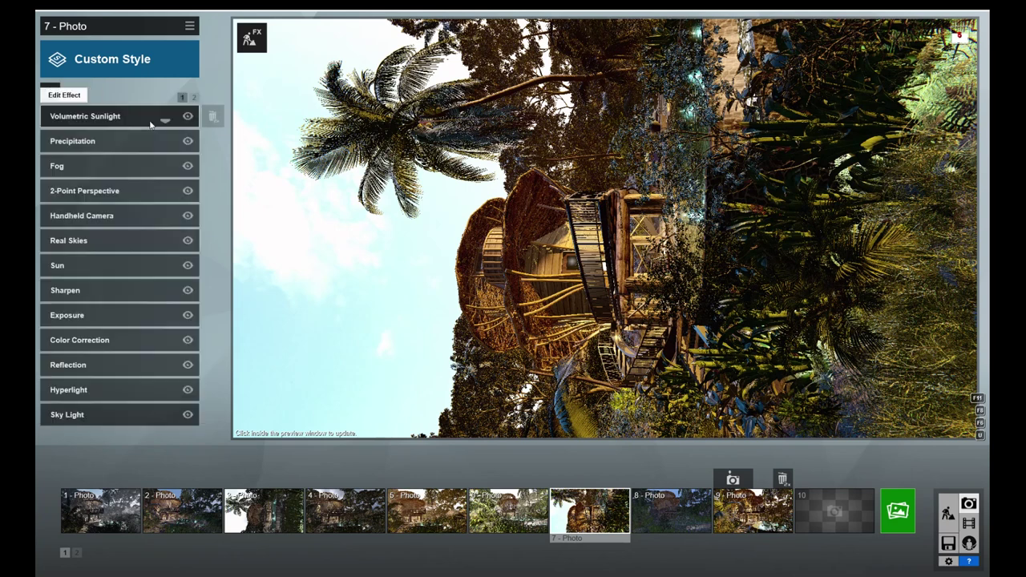
Step: Set the Shadow effect's sun shadow range to 390m and check Chromatic Aberrations
left_click(193, 97)
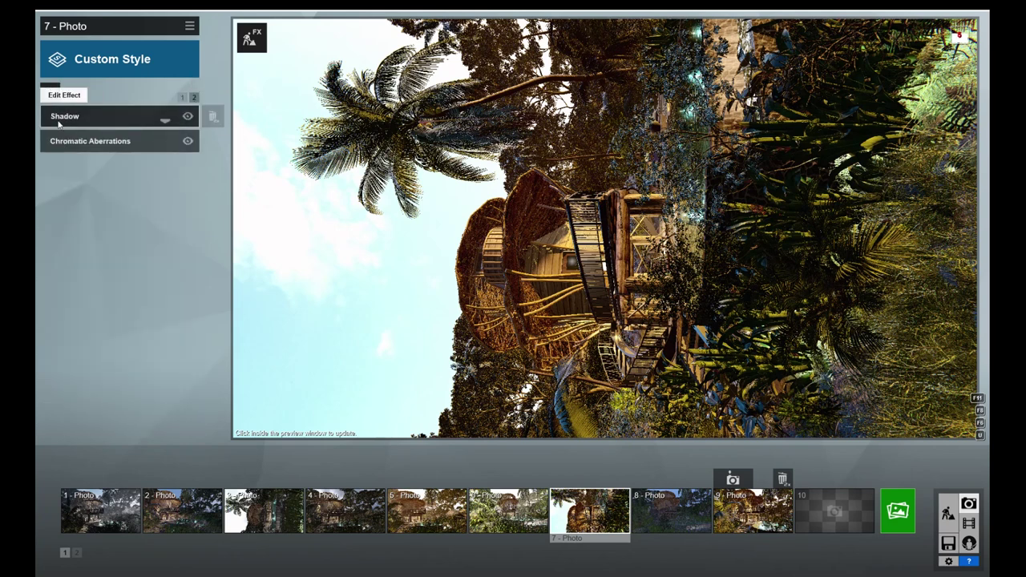
left_click(64, 127)
left_click(109, 136)
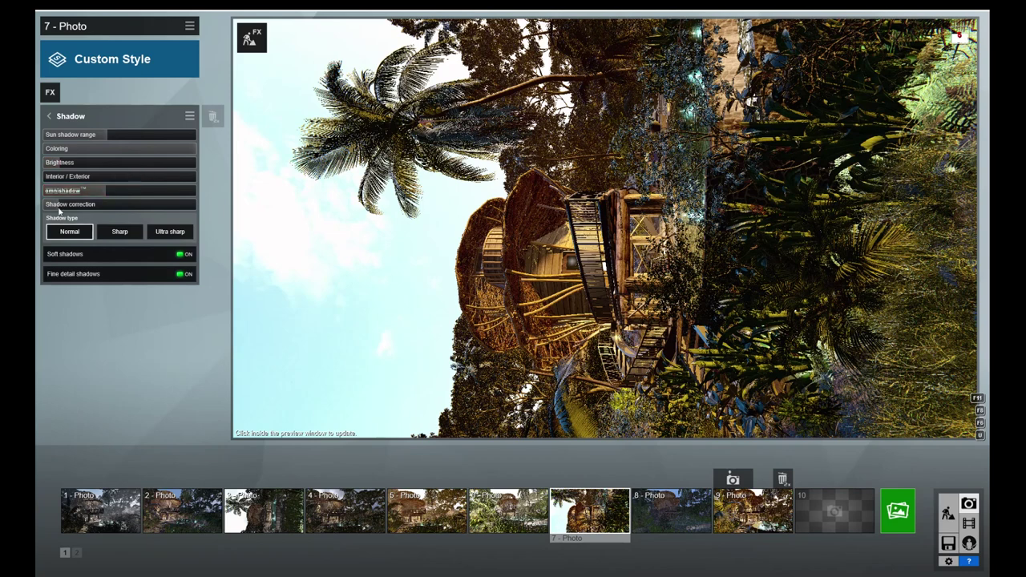
left_click(49, 118)
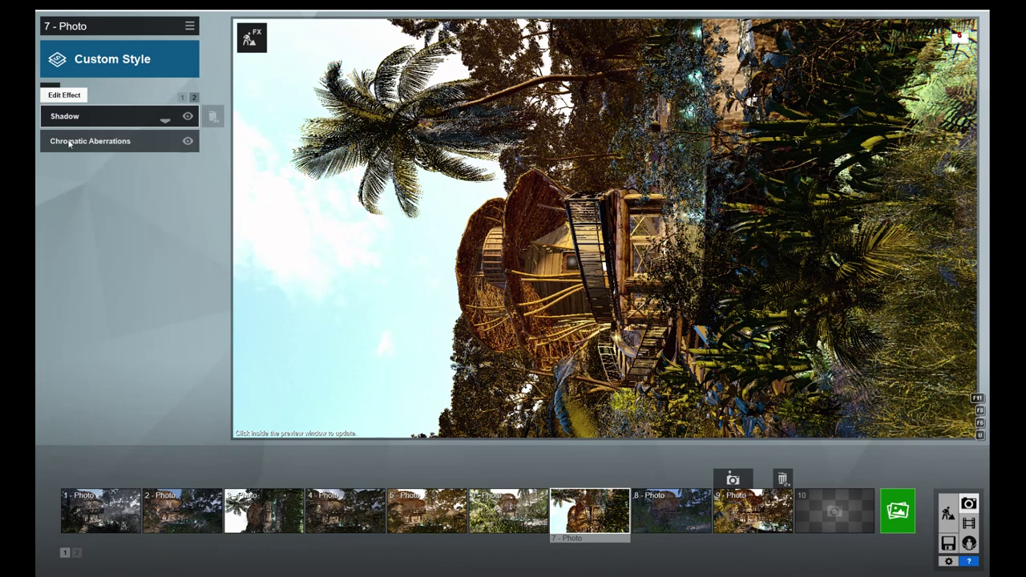
left_click(69, 143)
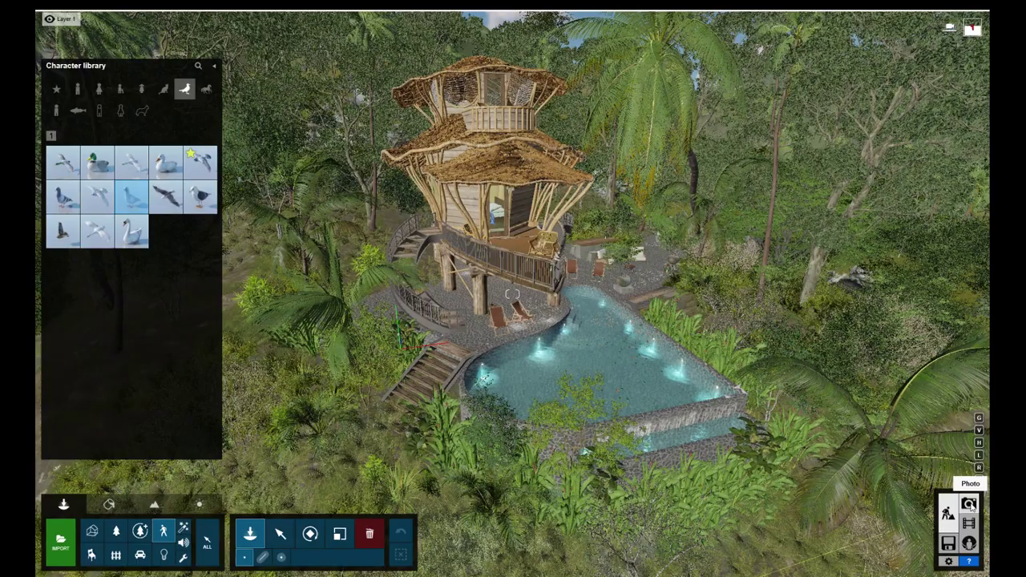
Step: Return to Photo mode and bring up the Render Photos options for photo 7
left_click(970, 505)
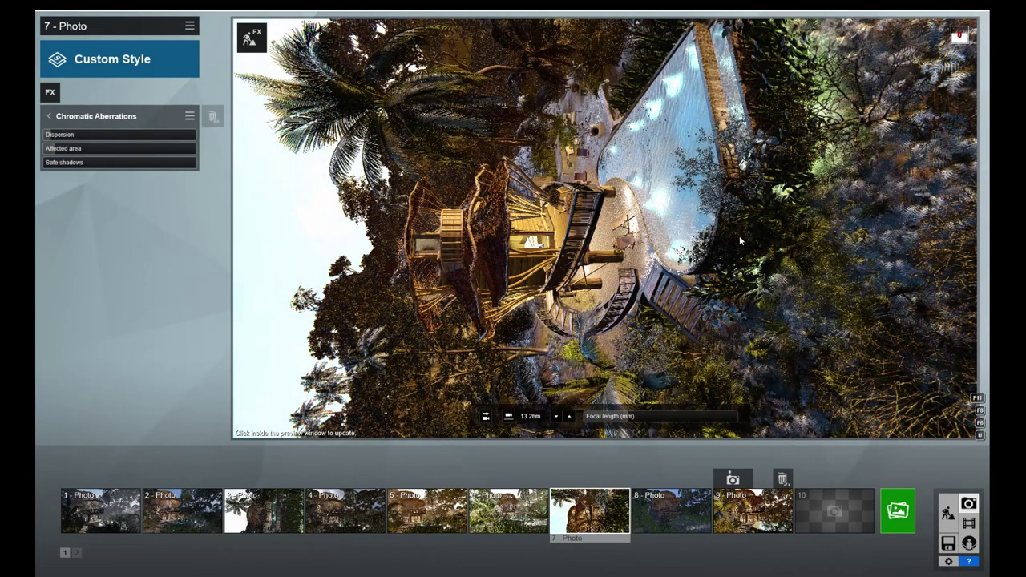
left_click(898, 510)
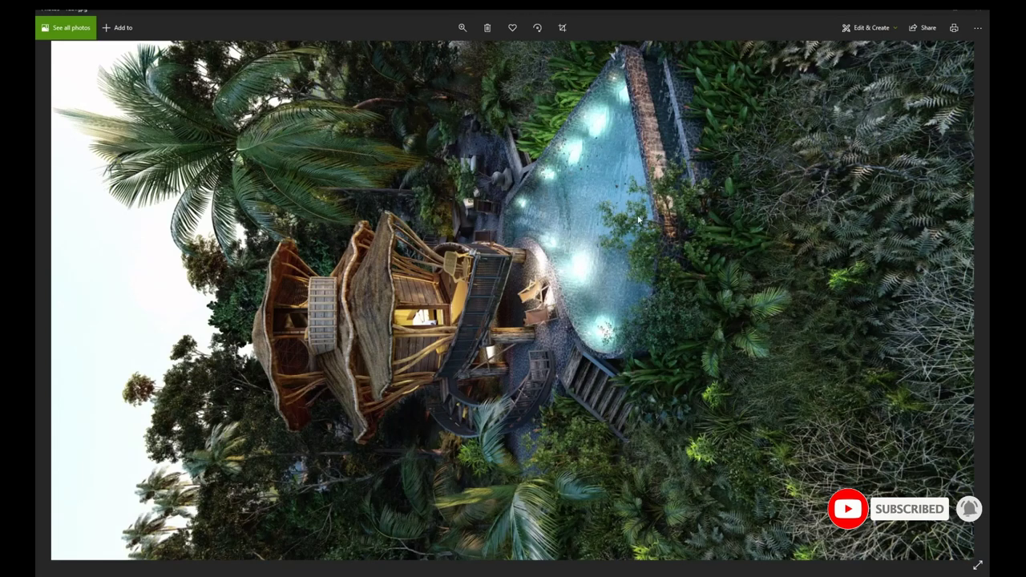
Step: Rotate the render to portrait and open it with Adobe Photoshop CS5
left_click(537, 29)
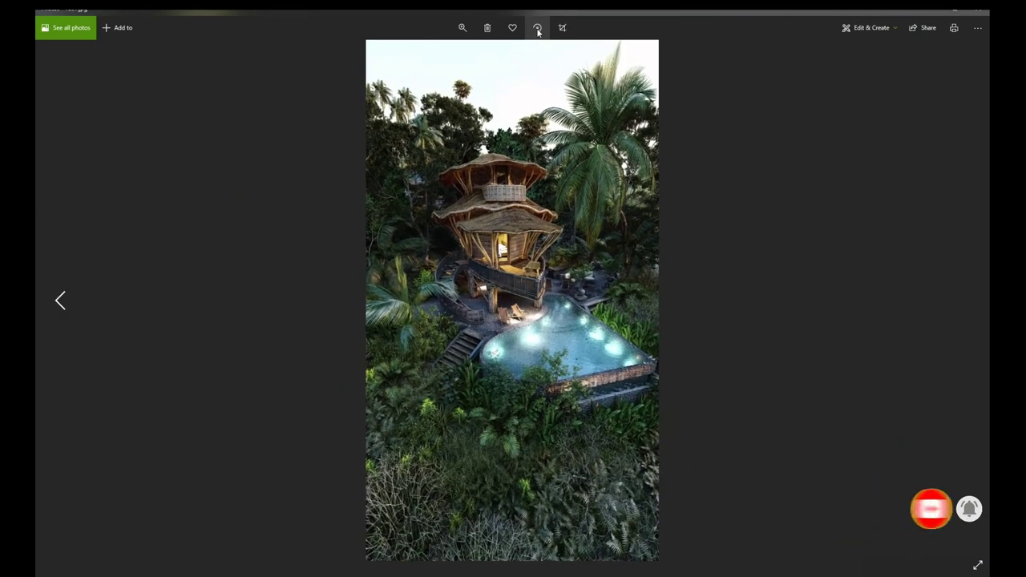
right_click(478, 200)
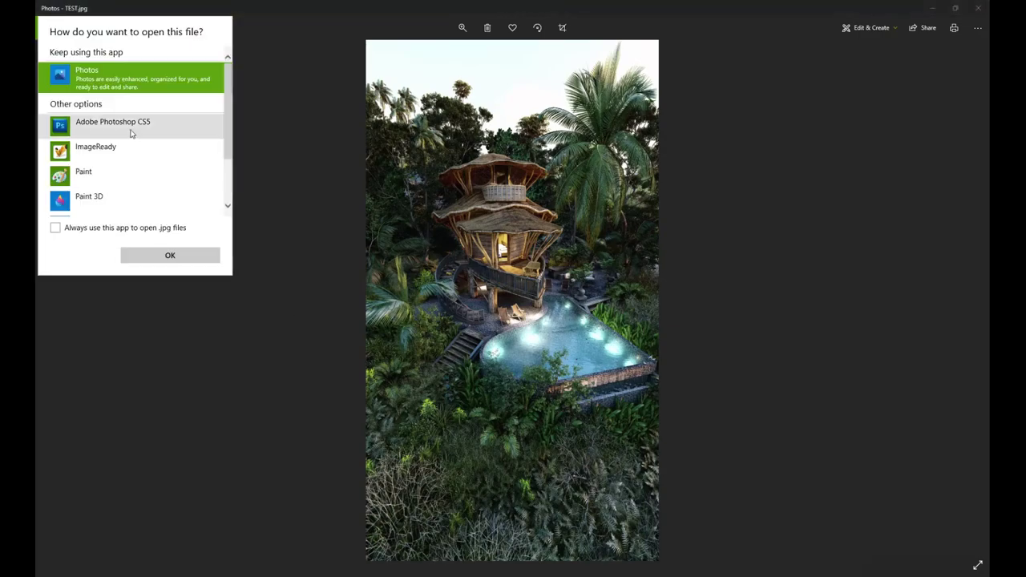
left_click(128, 131)
left_click(165, 257)
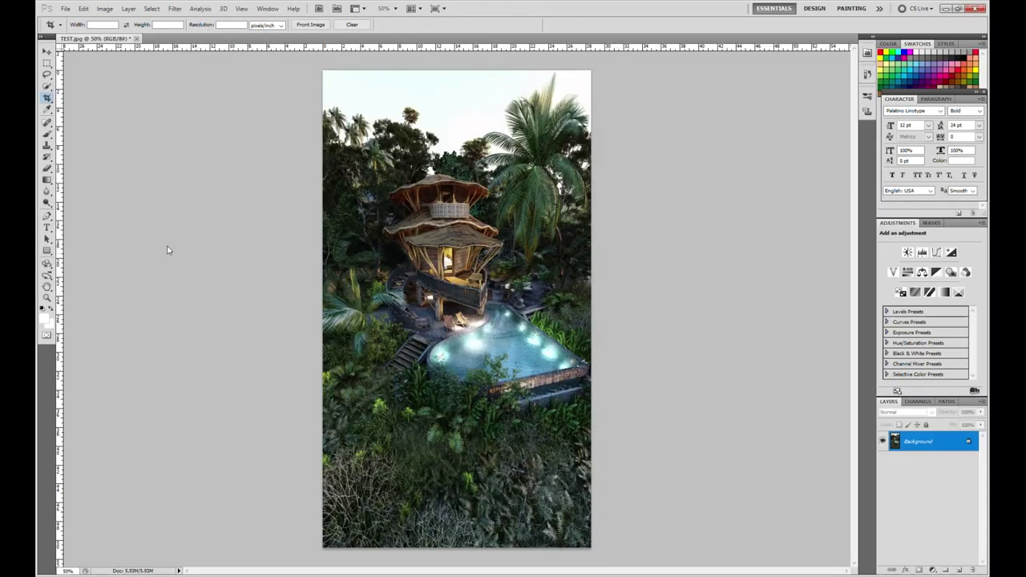
Step: Crop out the top sky and bottom strip, then retouch with the Clone Stamp
left_click_drag(323, 163, 592, 517)
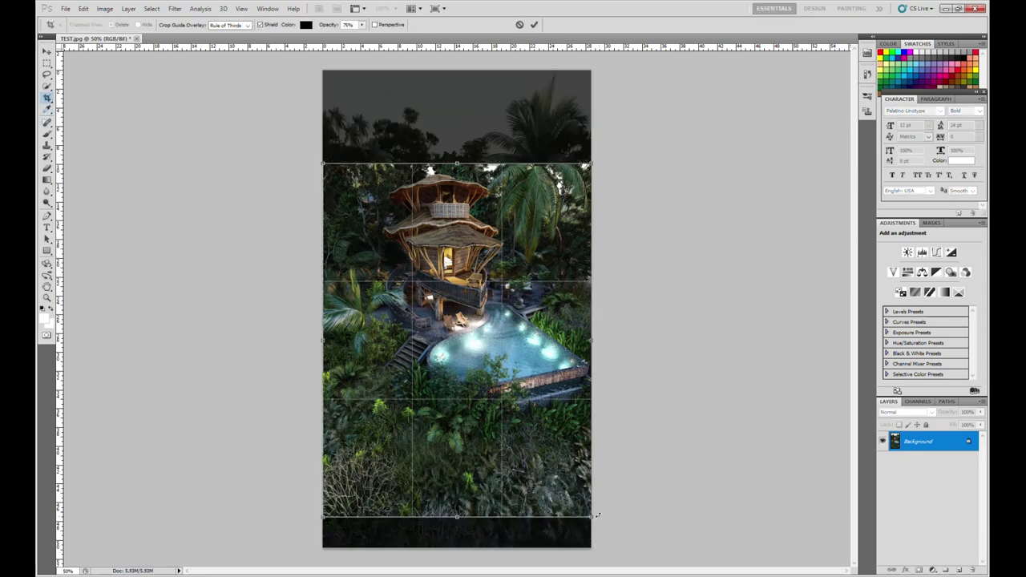
key("Return")
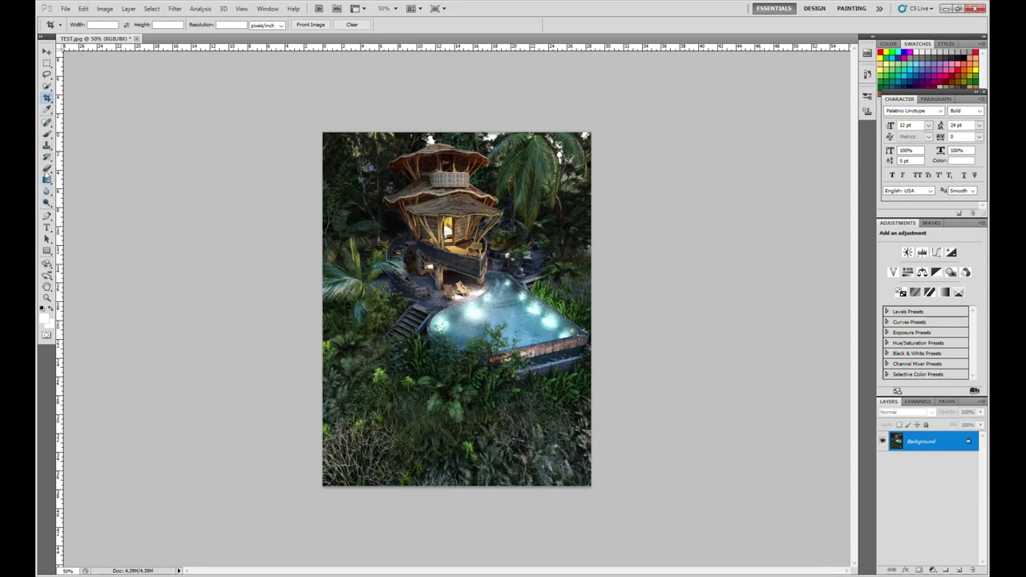
left_click(47, 146)
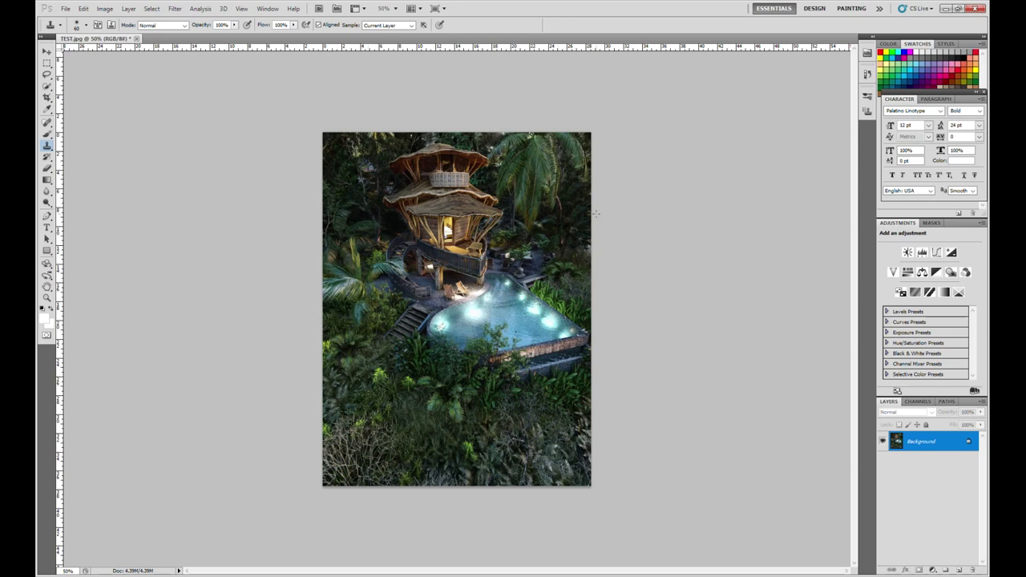
left_click(47, 298)
Step: Fit the image on screen and lift the Curves midpoint to 118
right_click(423, 295)
left_click(430, 296)
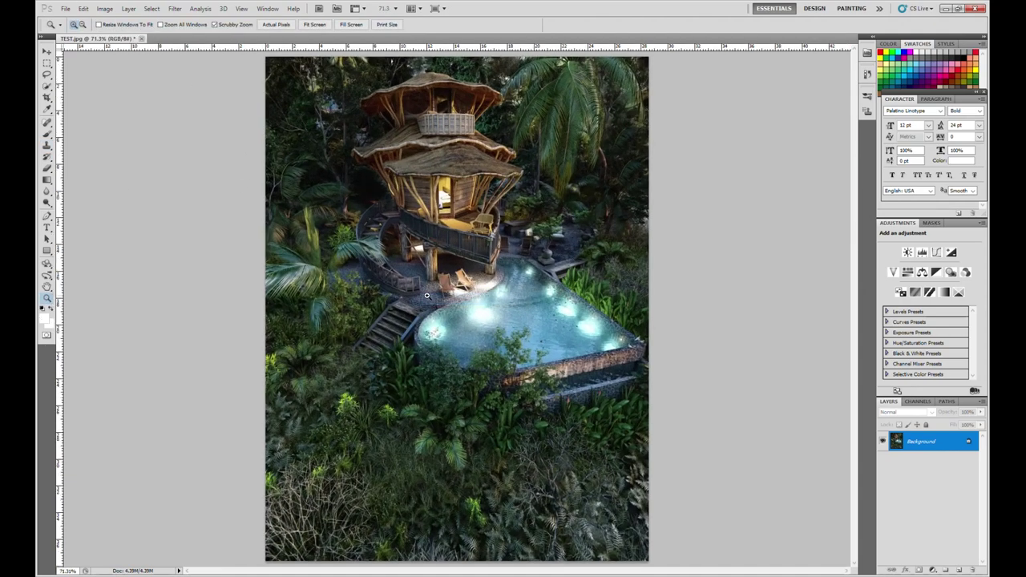
left_click(104, 8)
left_click(250, 52)
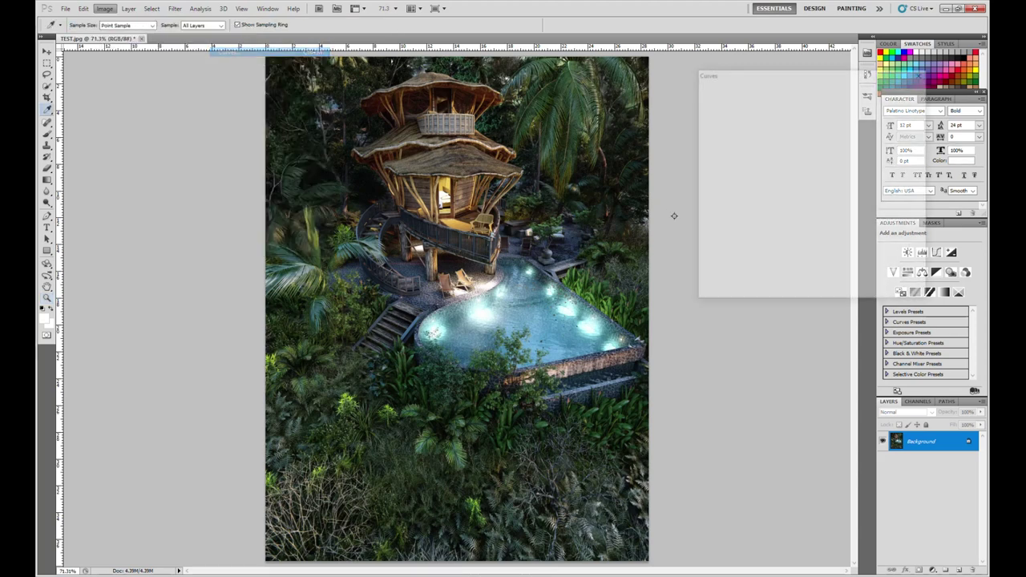
left_click_drag(791, 185, 790, 181)
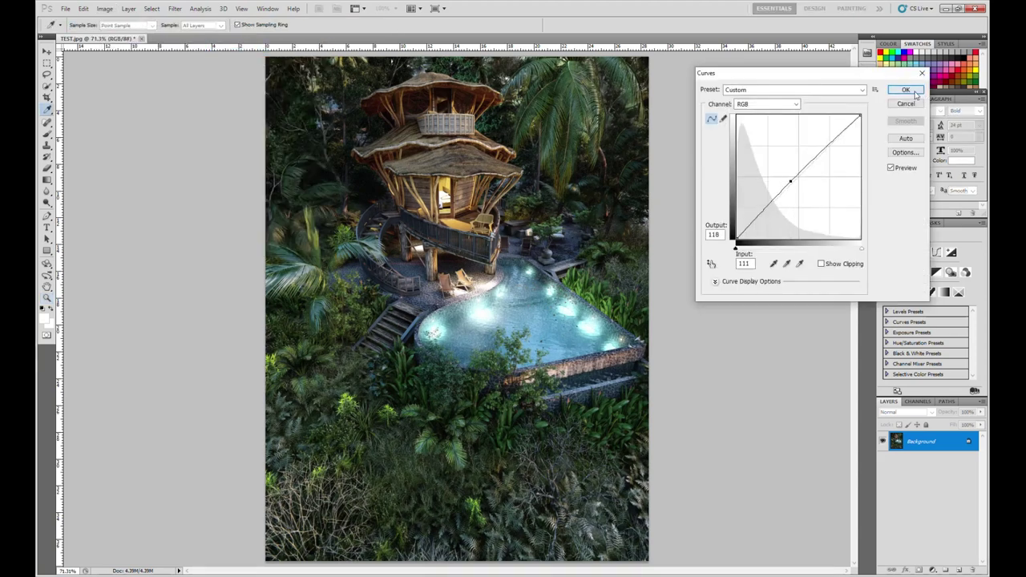
left_click(905, 89)
Step: Apply an Exposure adjustment of +0.30 with a slight offset increase
left_click(104, 8)
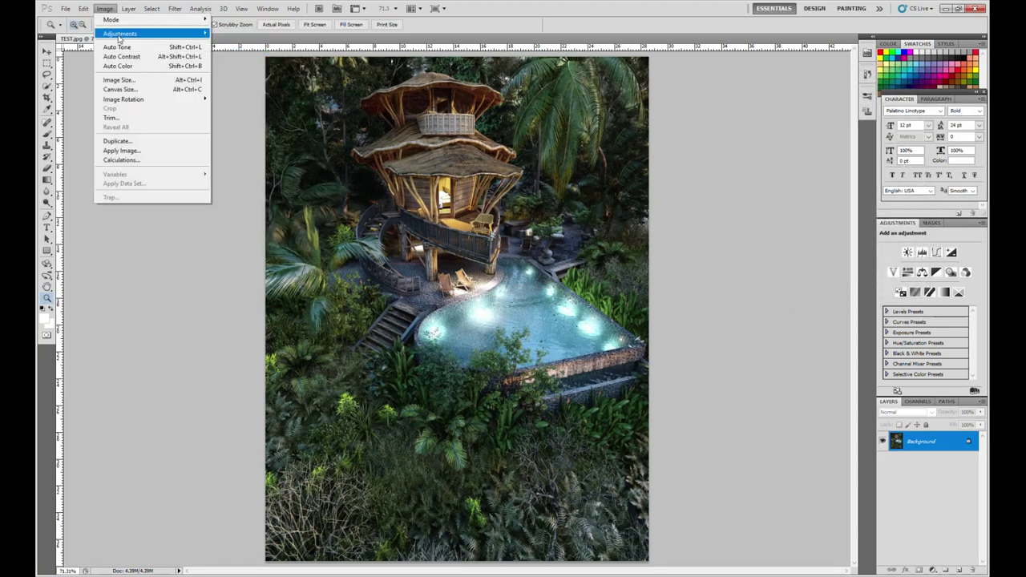
left_click(249, 62)
left_click_drag(651, 206, 650, 217)
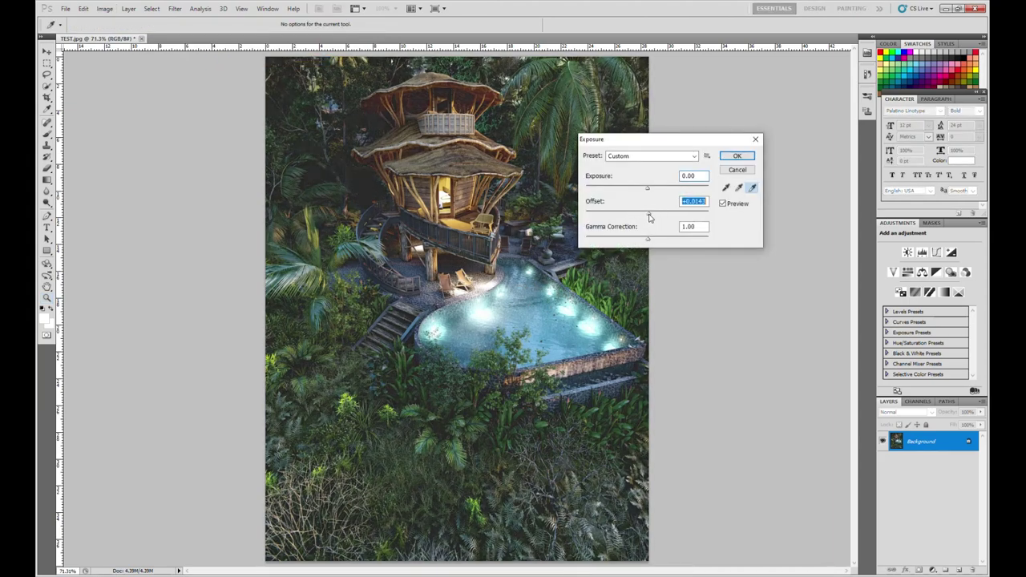
left_click(648, 241)
left_click_drag(648, 191, 651, 191)
left_click(736, 156)
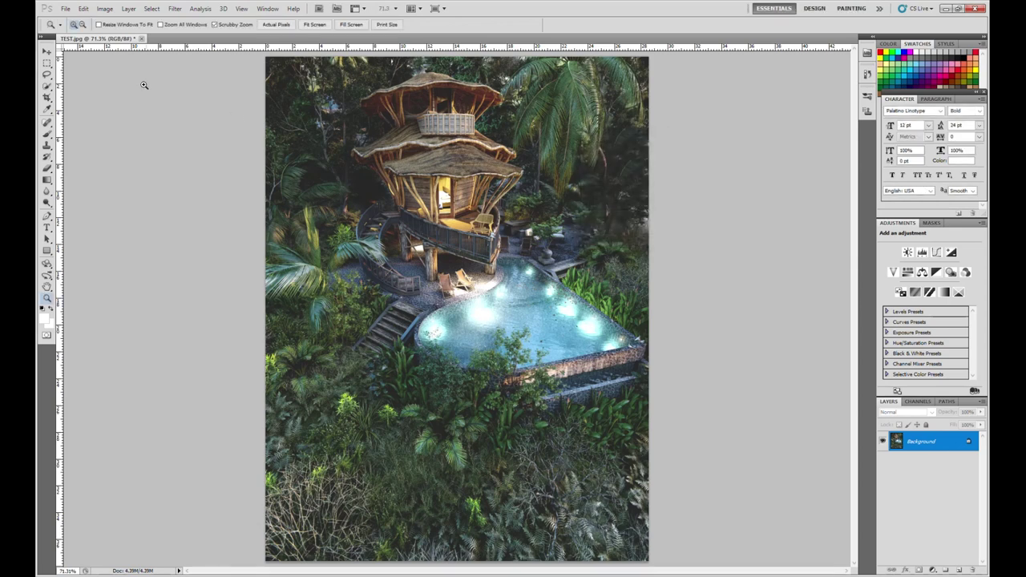
left_click(105, 9)
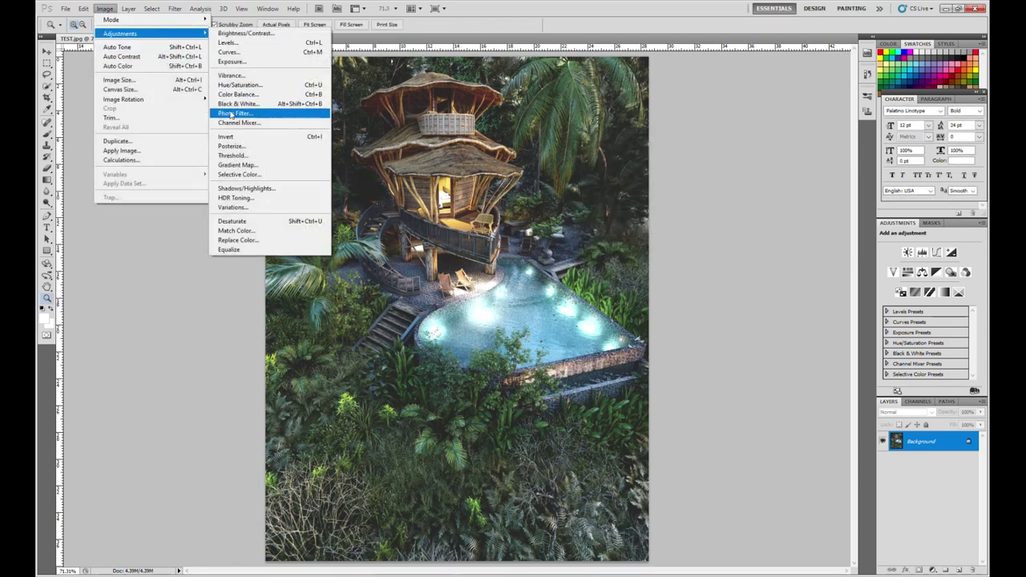
Step: In Hue/Saturation, set the Yellows to hue -4 and saturation -34
left_click(240, 84)
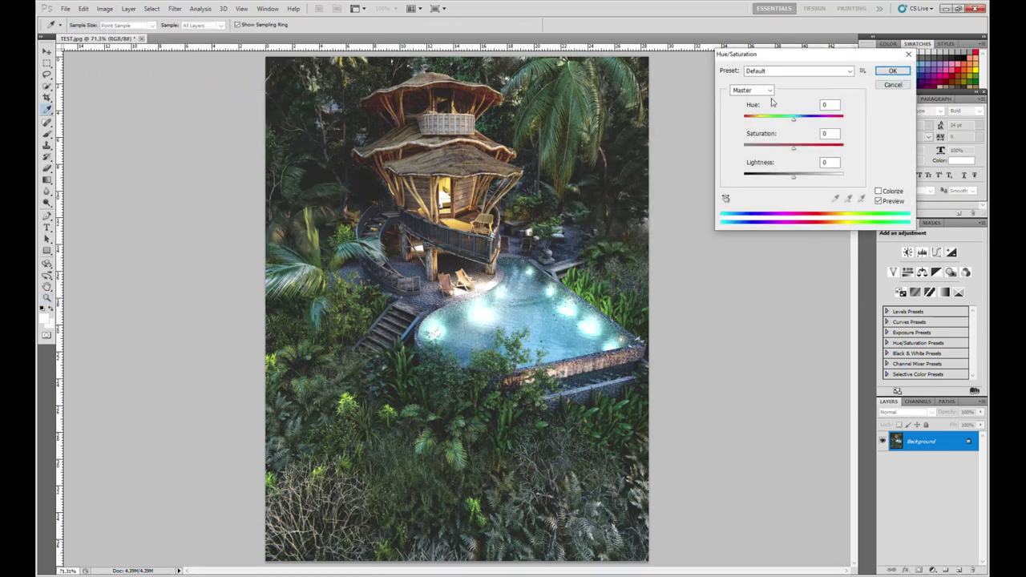
left_click(761, 91)
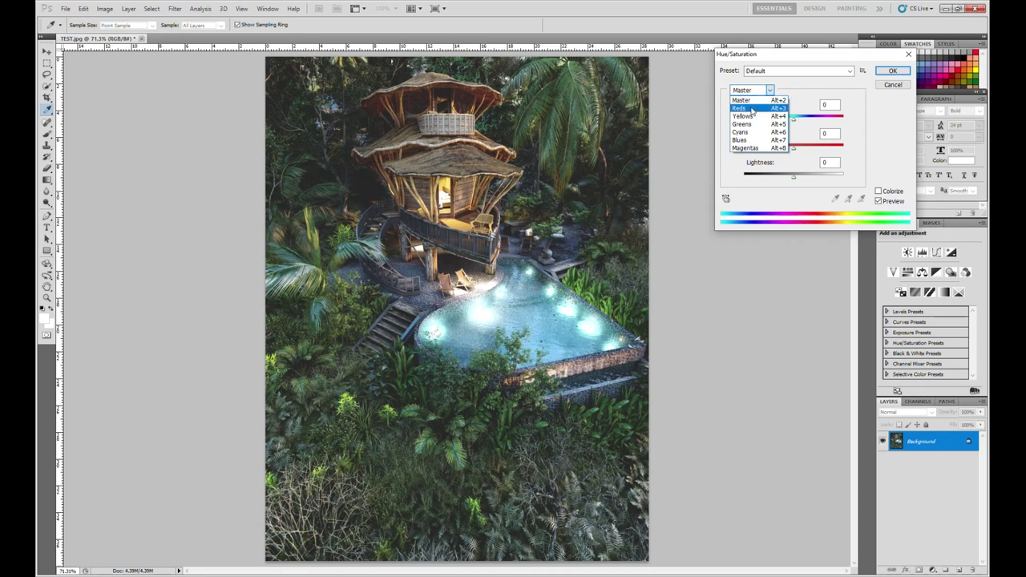
left_click(754, 109)
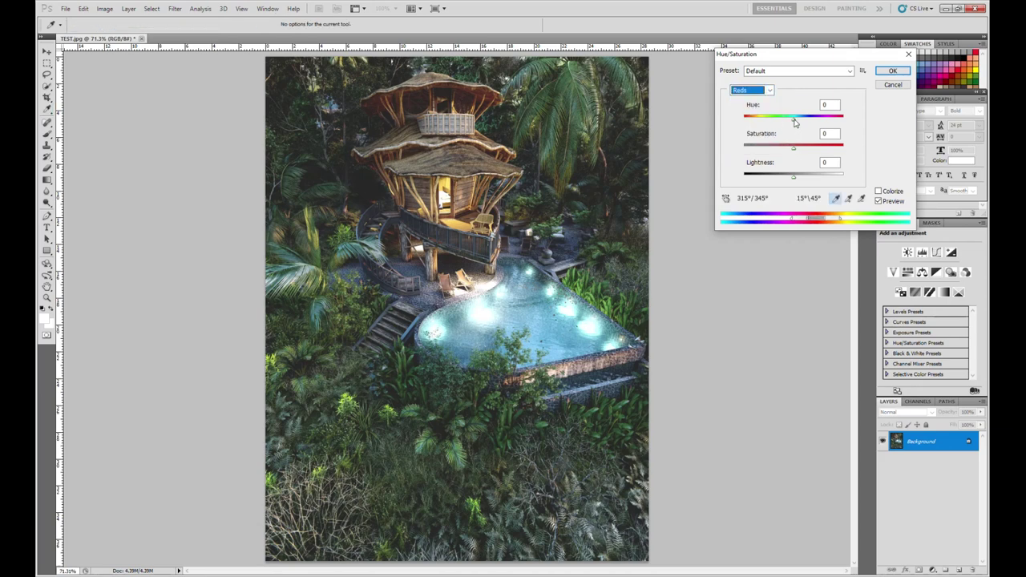
left_click_drag(793, 121, 791, 120)
left_click(754, 90)
left_click(754, 103)
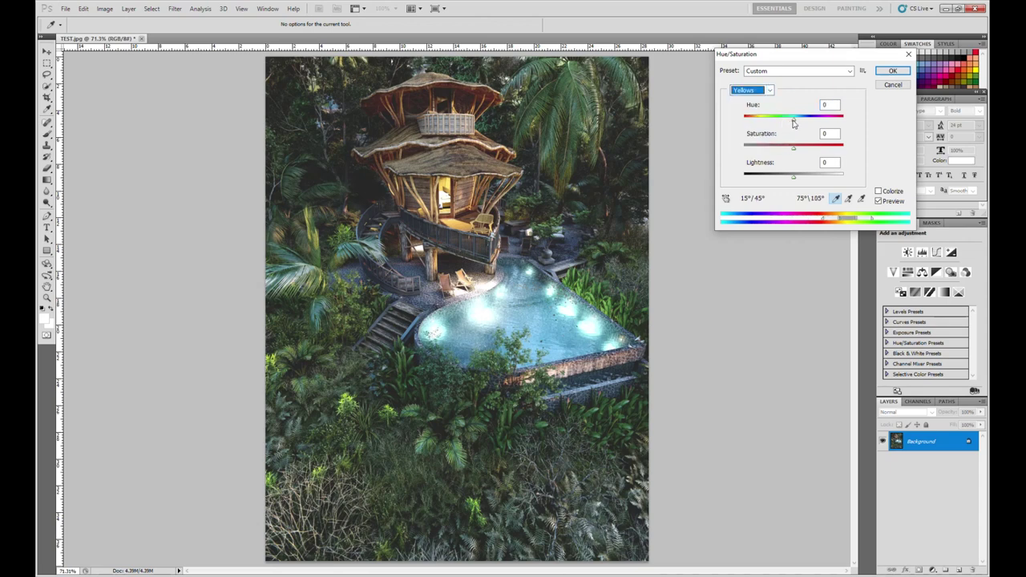
left_click_drag(794, 120, 791, 120)
left_click_drag(793, 150, 778, 150)
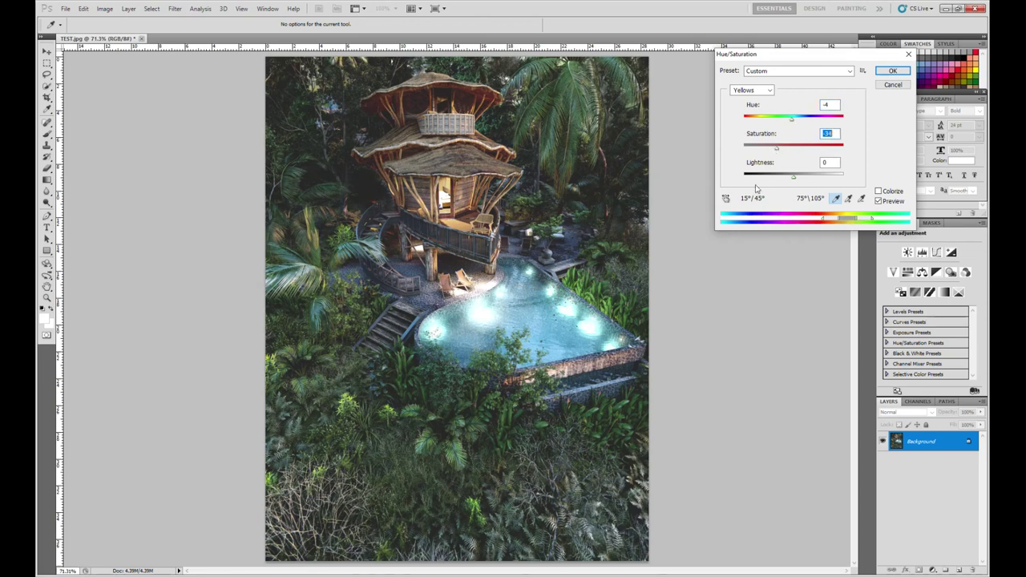
Step: Strongly boost the Cyans' saturation and apply the Hue/Saturation changes
left_click(761, 91)
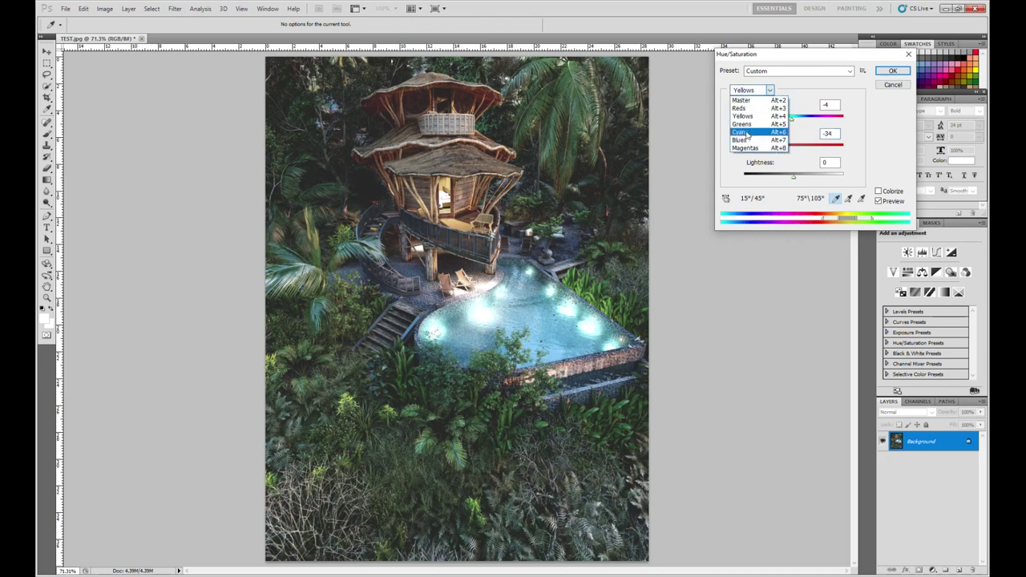
left_click(753, 129)
left_click_drag(794, 150, 821, 150)
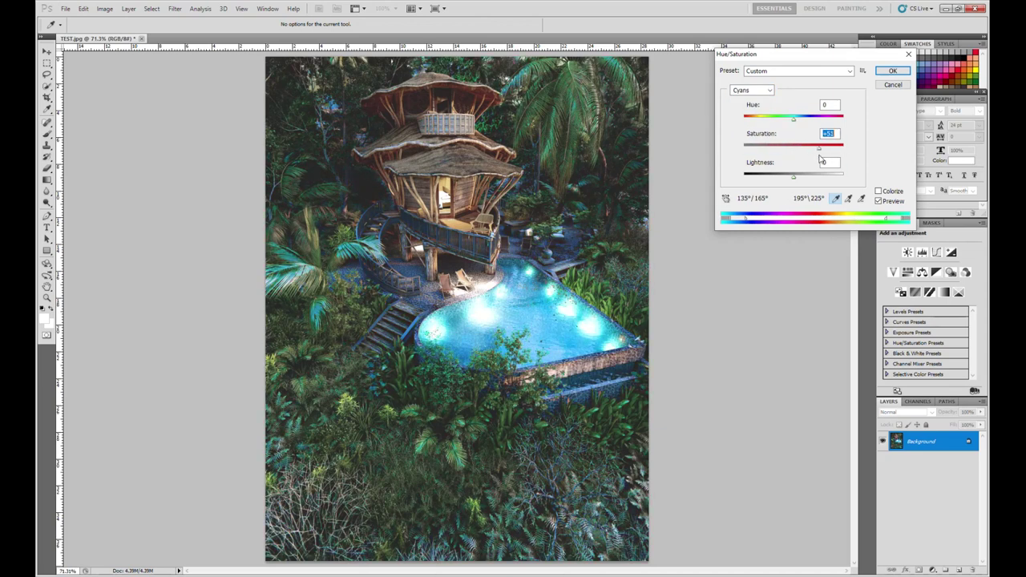
left_click(892, 71)
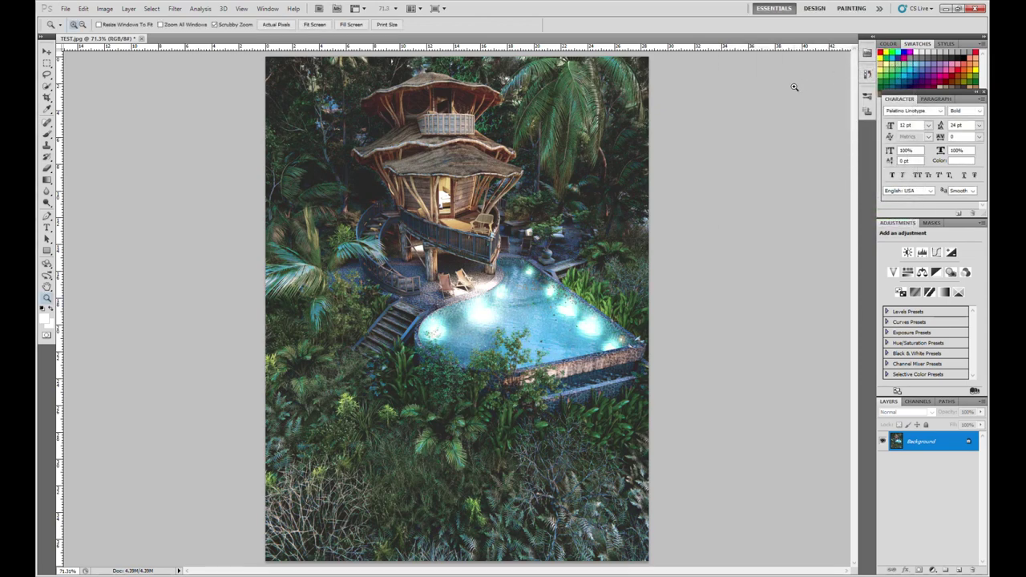
Step: Apply Selective Color adding Black +4 to the Blacks
left_click(102, 9)
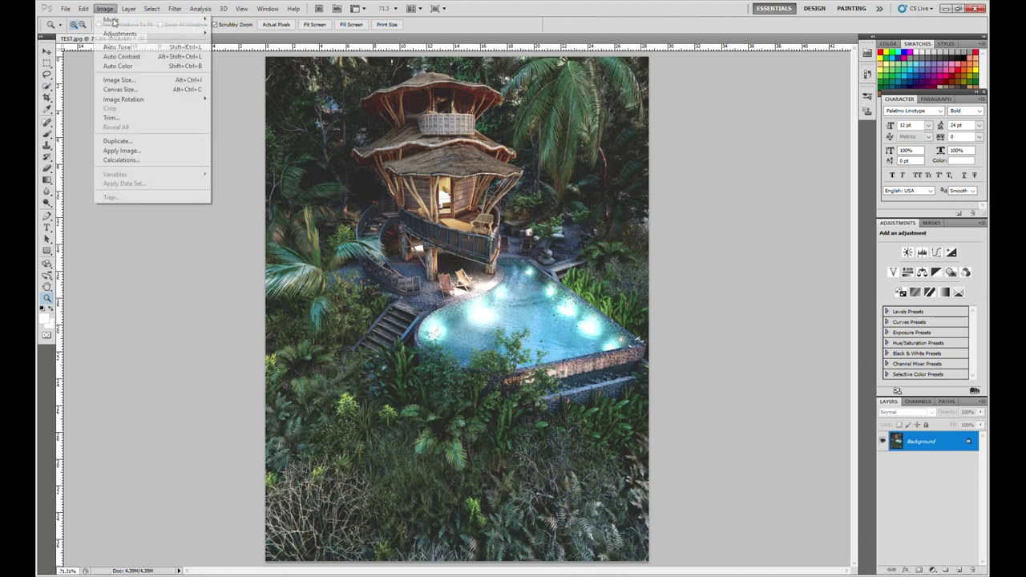
mouse_move(120, 33)
left_click(244, 173)
left_click(782, 113)
left_click(761, 201)
left_click_drag(752, 207, 753, 211)
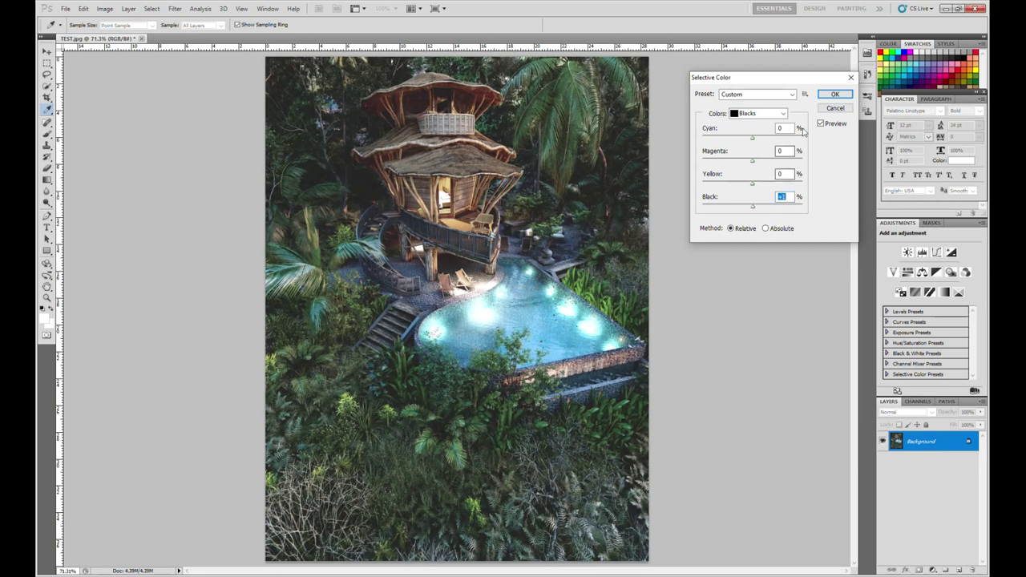
left_click(836, 95)
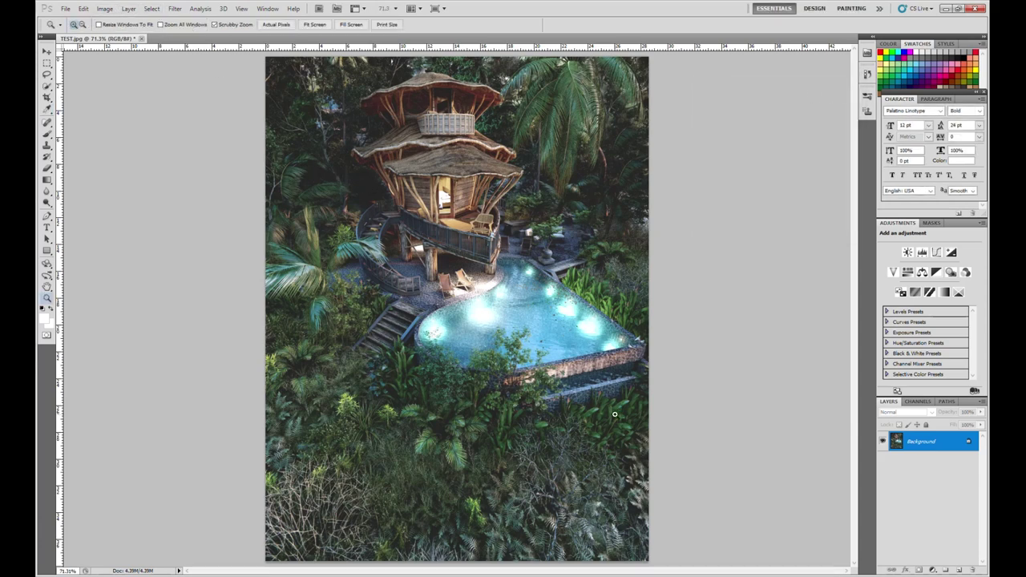
Step: Save the graded image as a JPEG at quality 12 Maximum
left_click(65, 9)
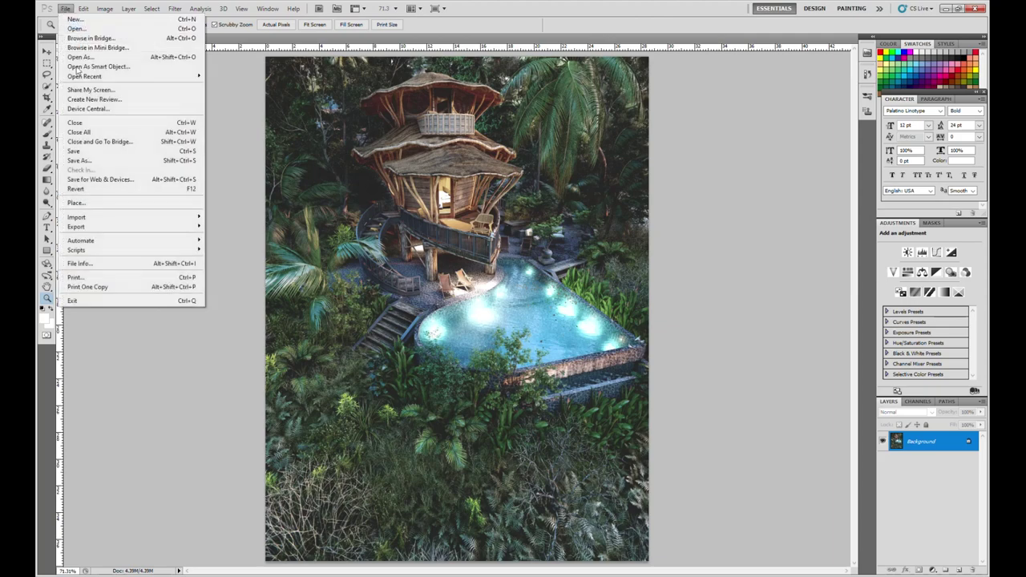
left_click(74, 150)
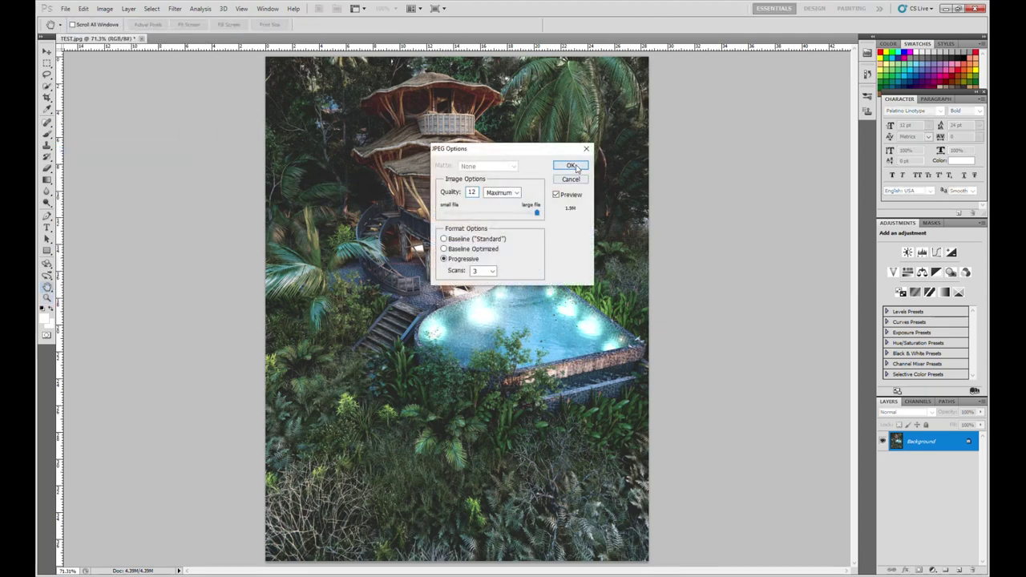
left_click(573, 166)
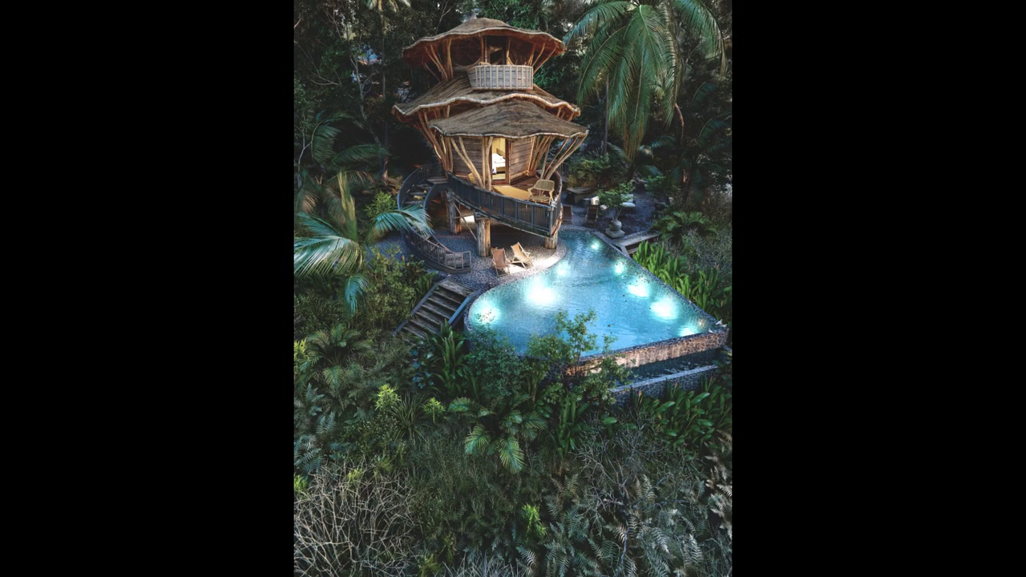